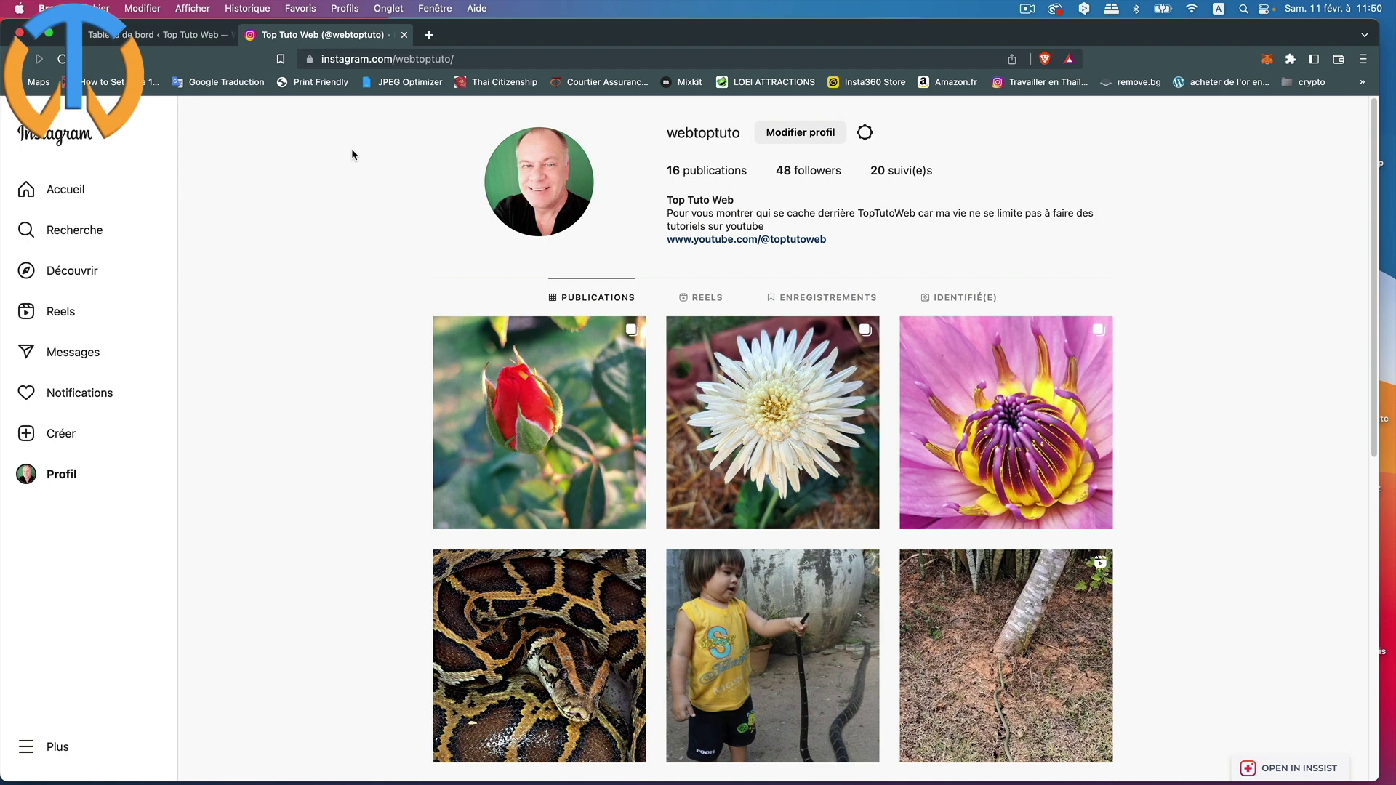
# Step: Switch to the WordPress dashboard, search the plugin directory for "spotlight", and install and activate Spotlight Social Feeds
pyautogui.click(170, 41)
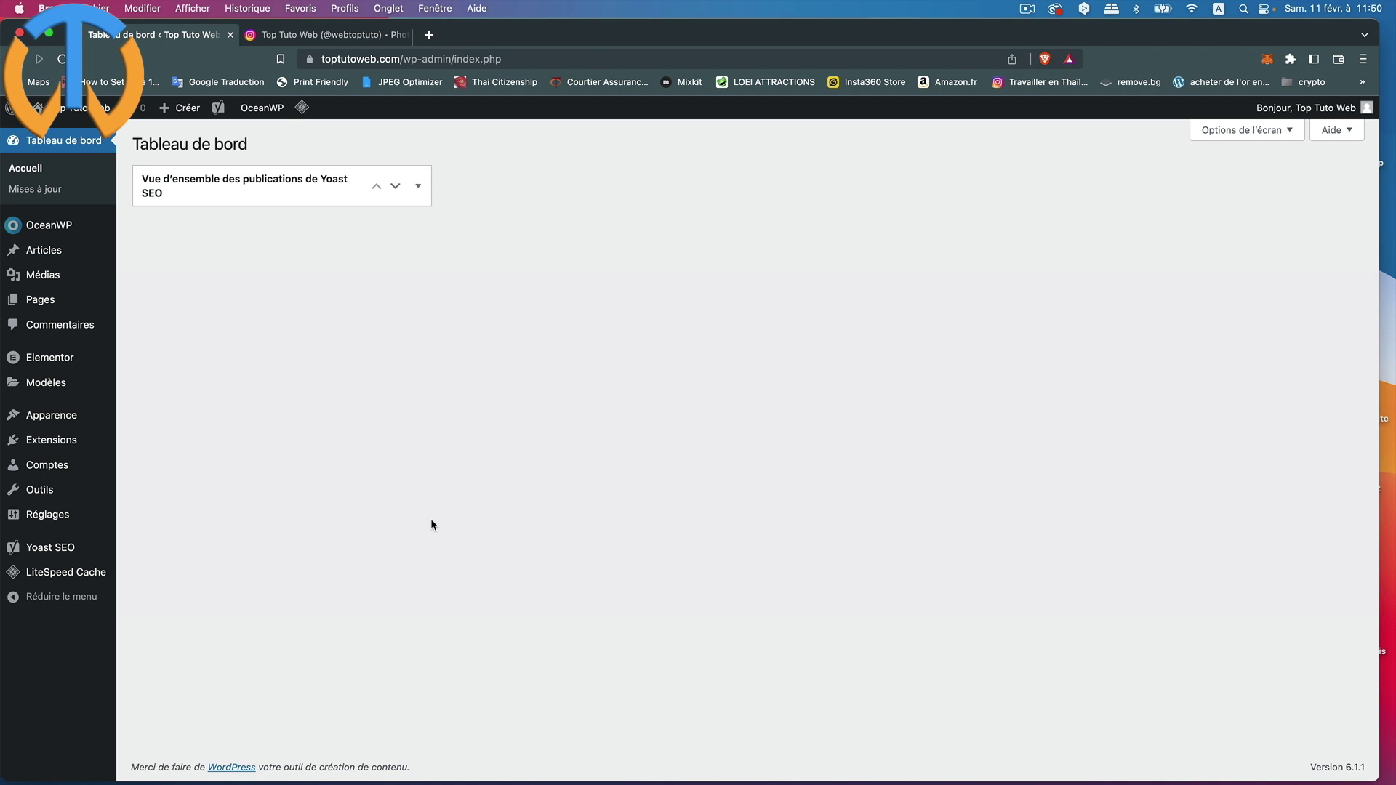
pyautogui.moveTo(40, 445)
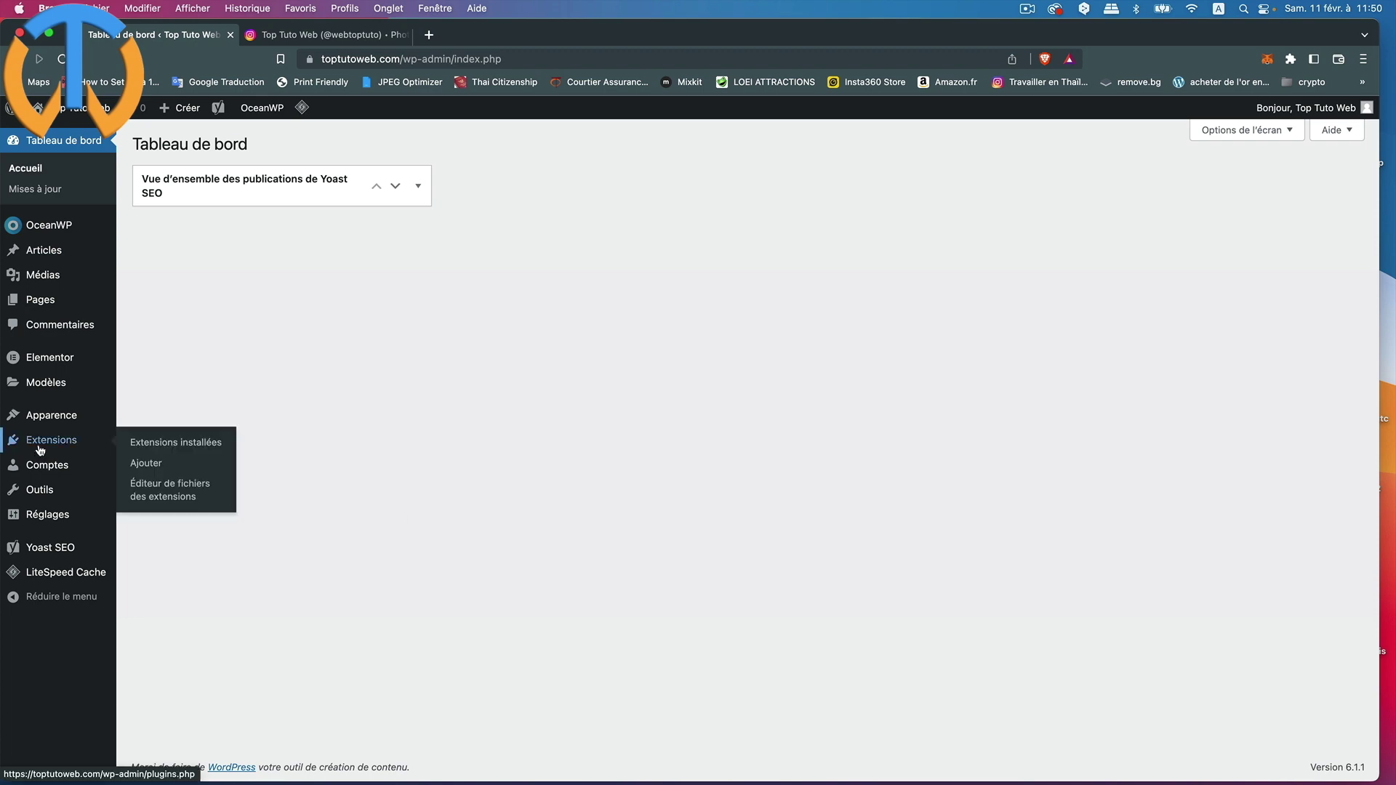
pyautogui.click(156, 464)
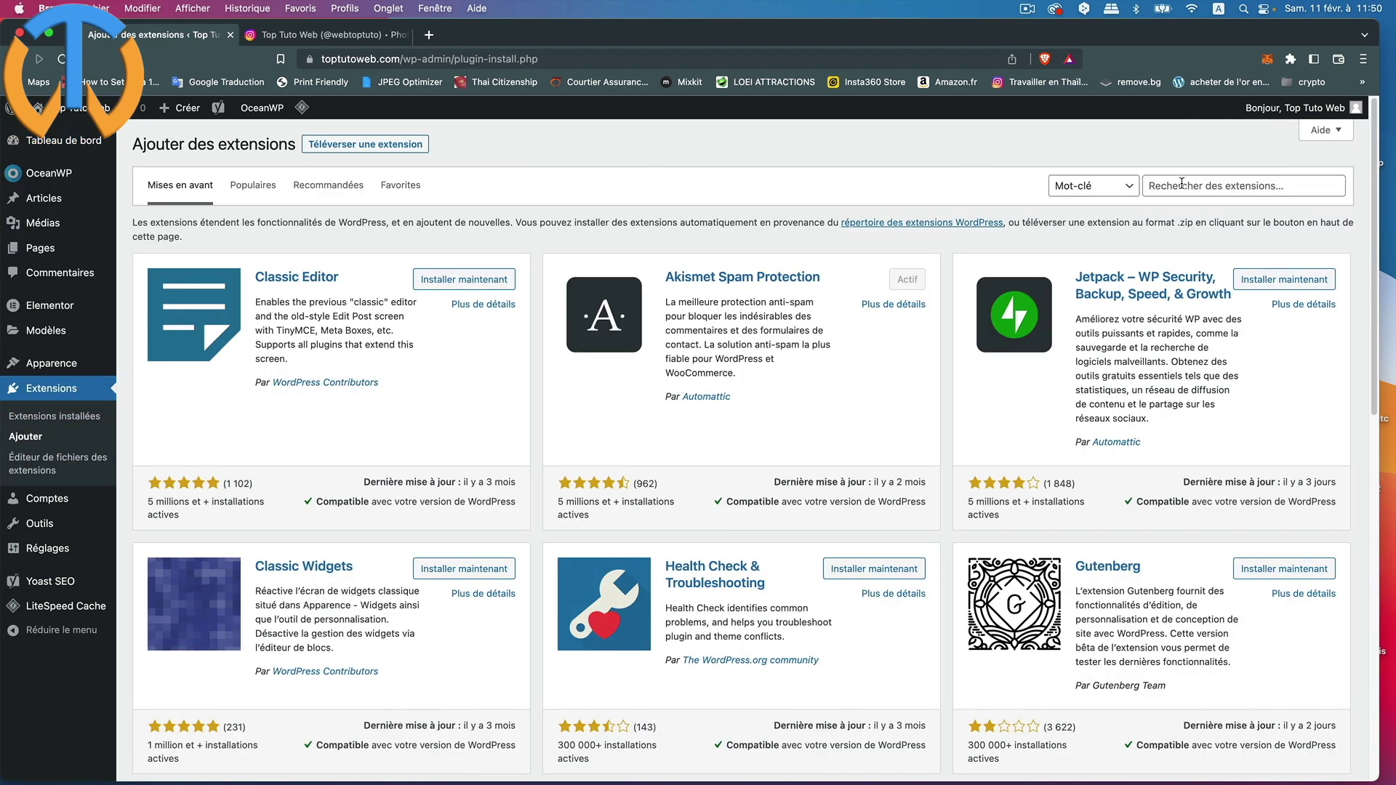
pyautogui.click(1182, 183)
pyautogui.write('spotlight')
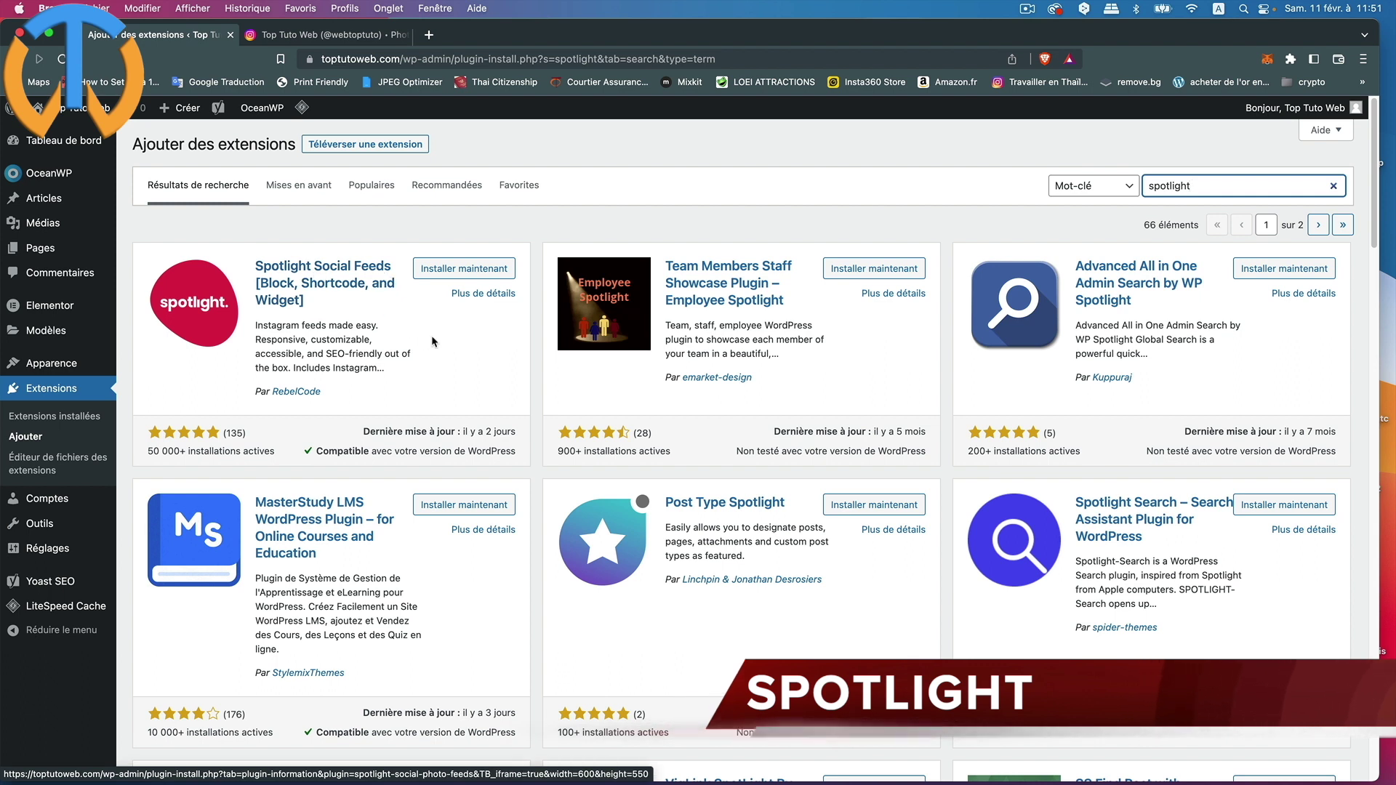
pyautogui.click(449, 270)
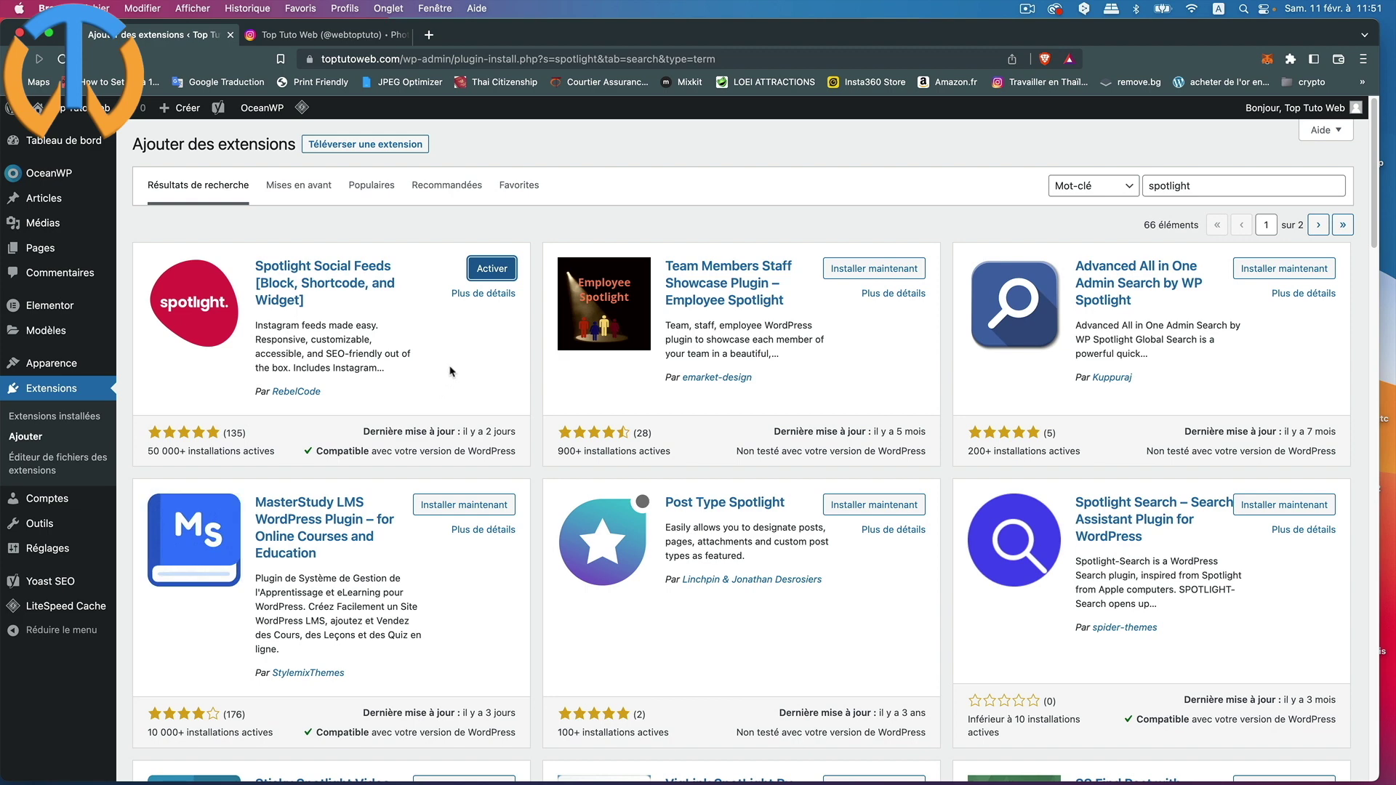
pyautogui.click(492, 269)
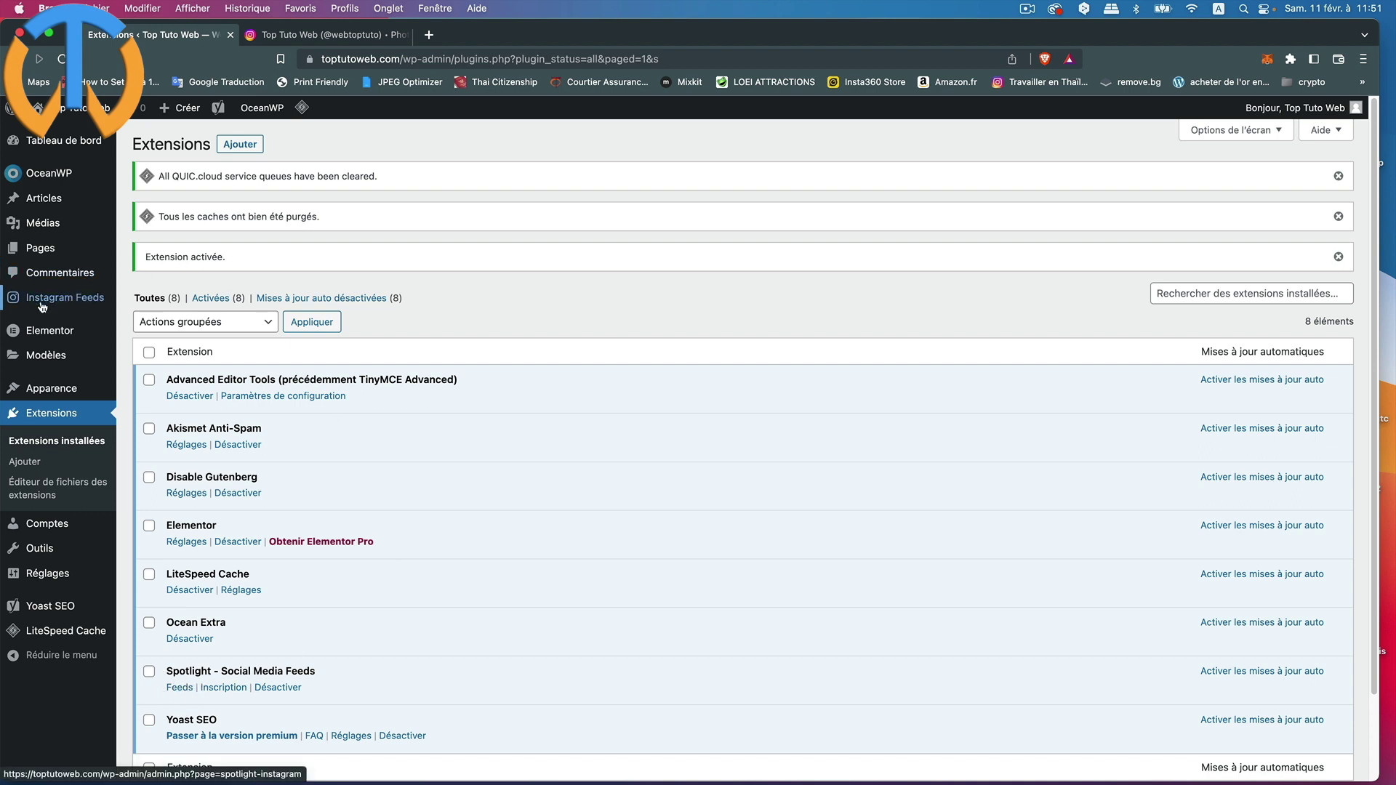
# Step: Open Spotlight's feeds, skip the update notification opt-in, and choose My Instagram posts as the feed type
pyautogui.click(175, 689)
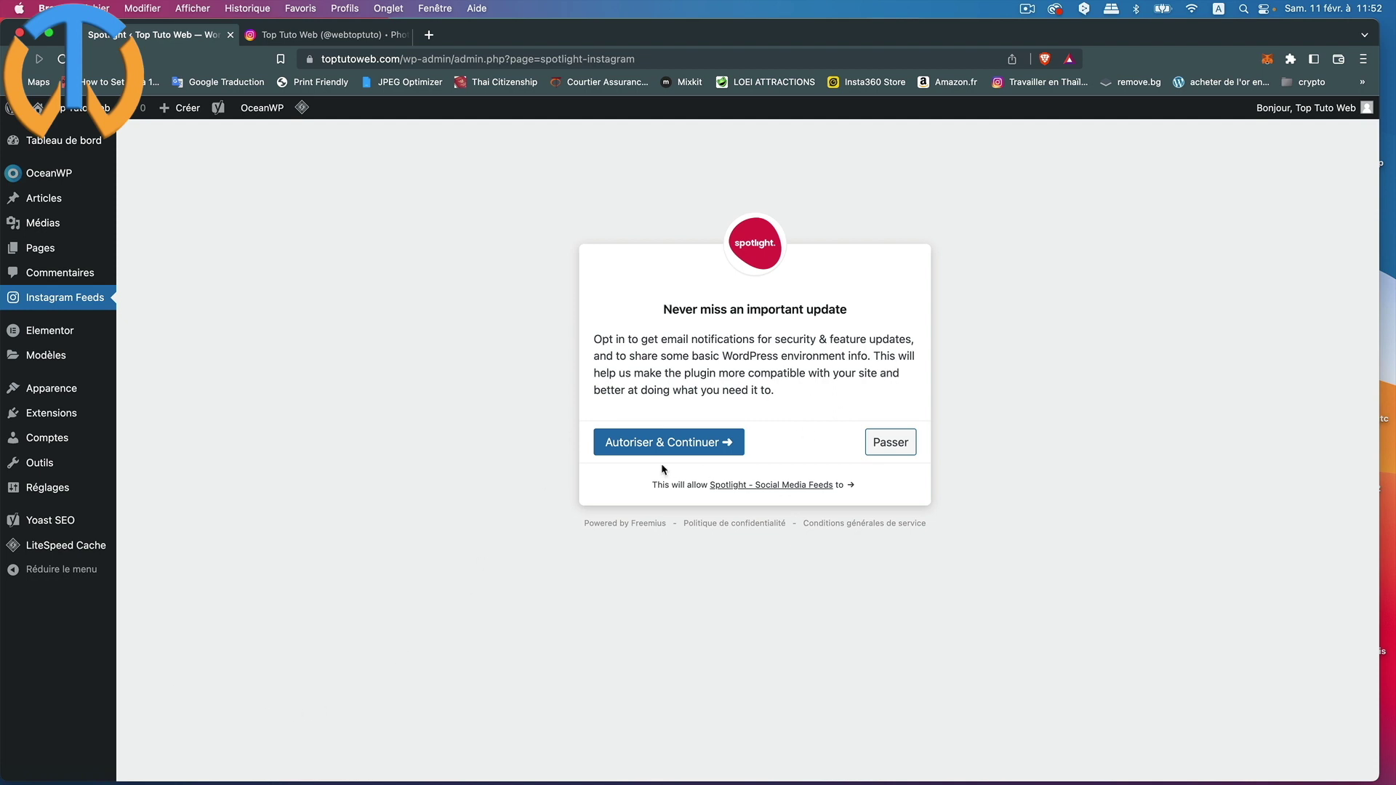
pyautogui.click(894, 445)
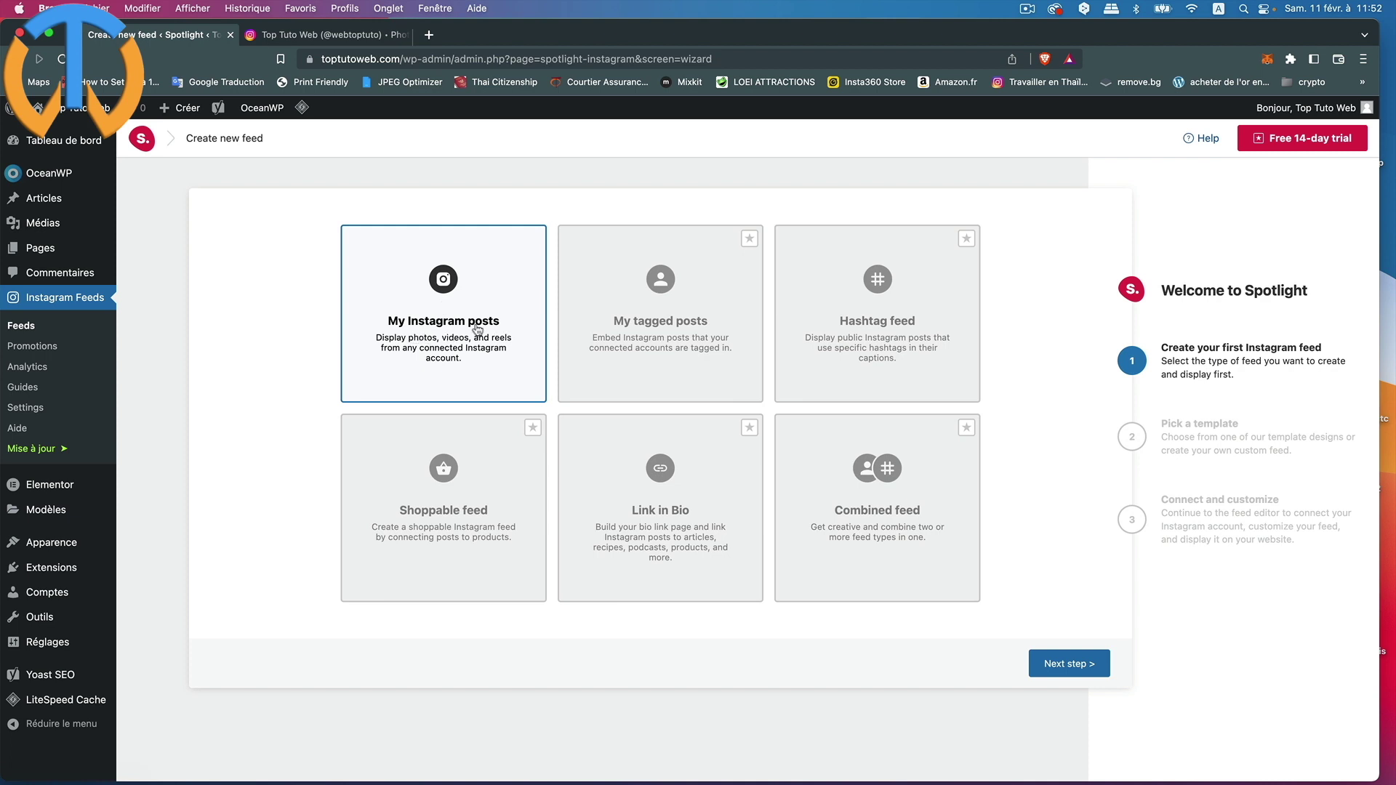
pyautogui.click(1073, 664)
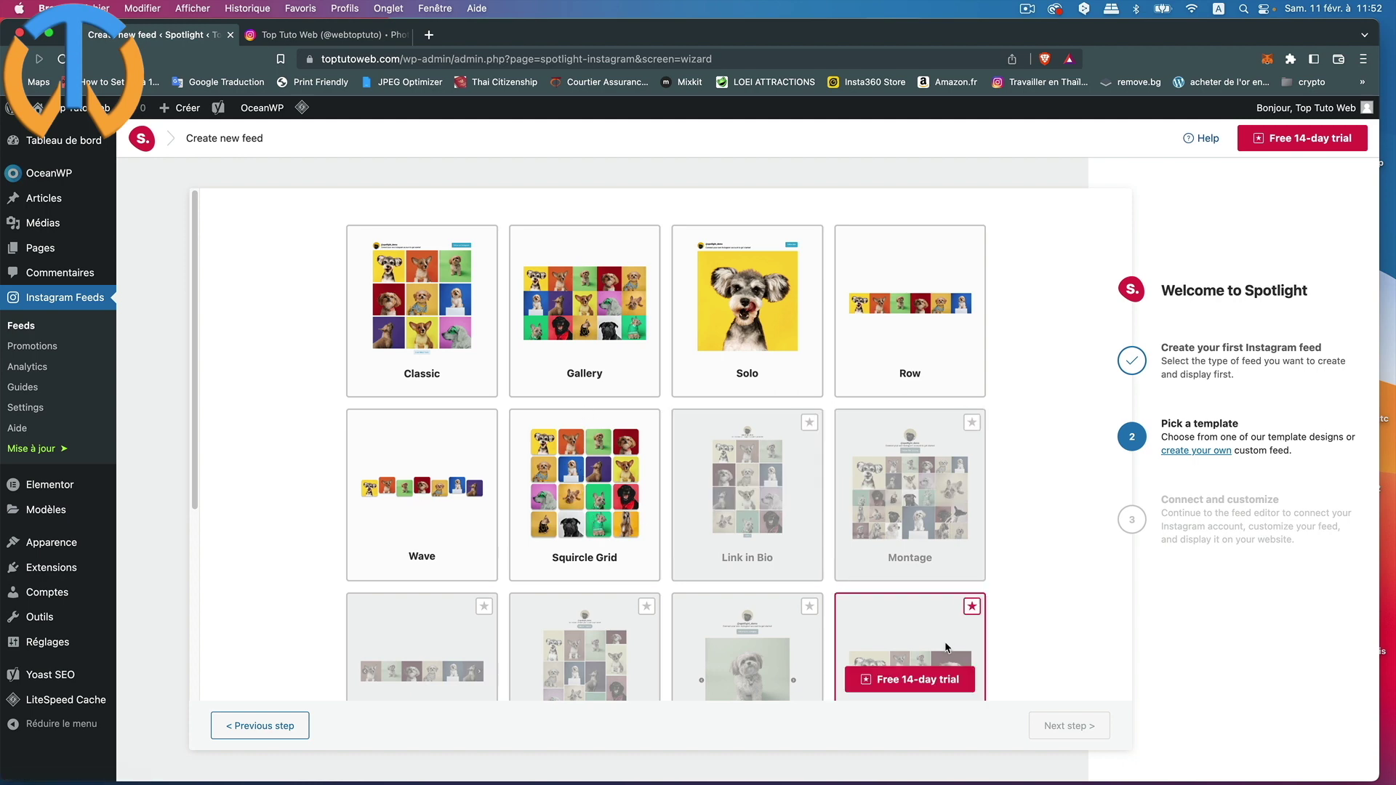
# Step: Review the available feed templates and choose the Classic template for the new feed
pyautogui.scroll(-5, 945, 634)
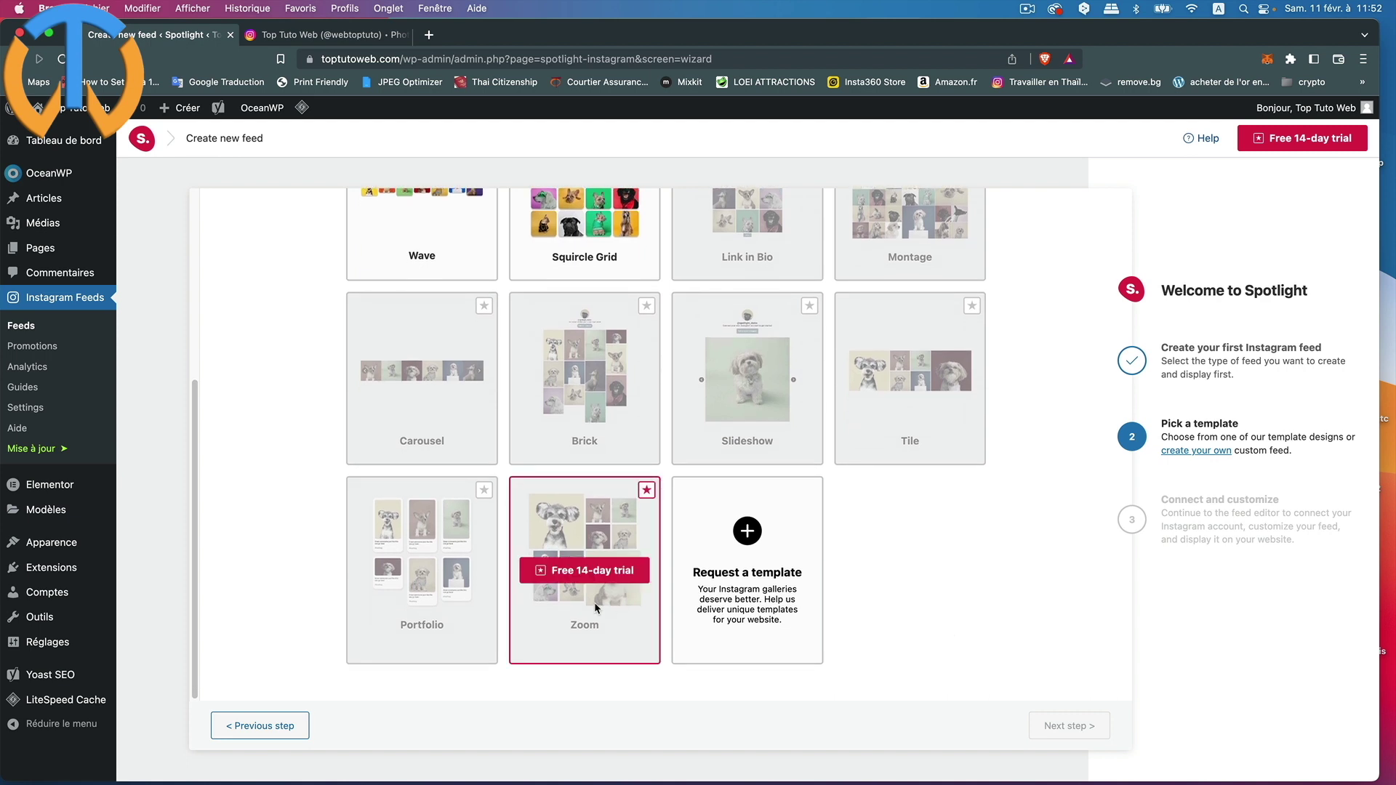
pyautogui.scroll(4, 443, 587)
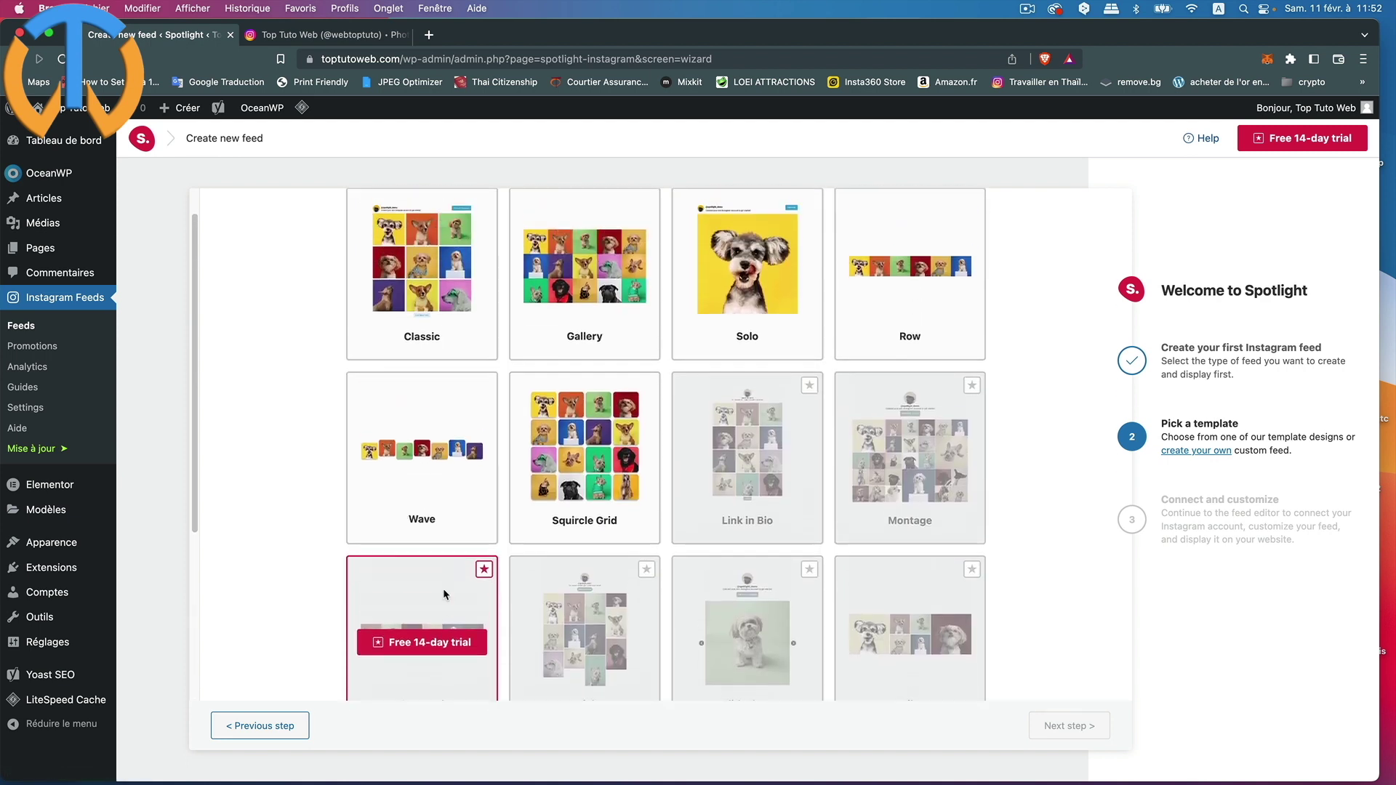
pyautogui.scroll(1, 443, 588)
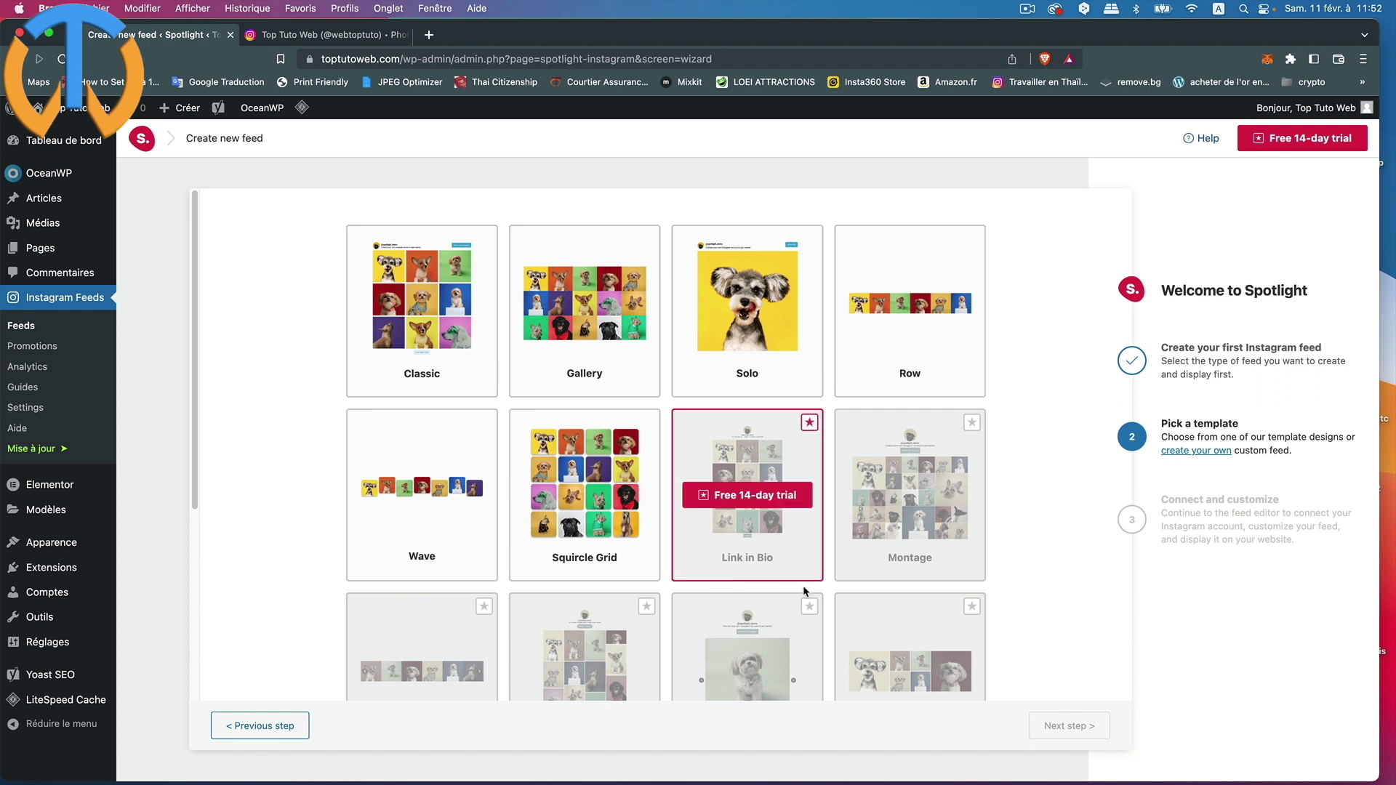
pyautogui.moveTo(917, 467)
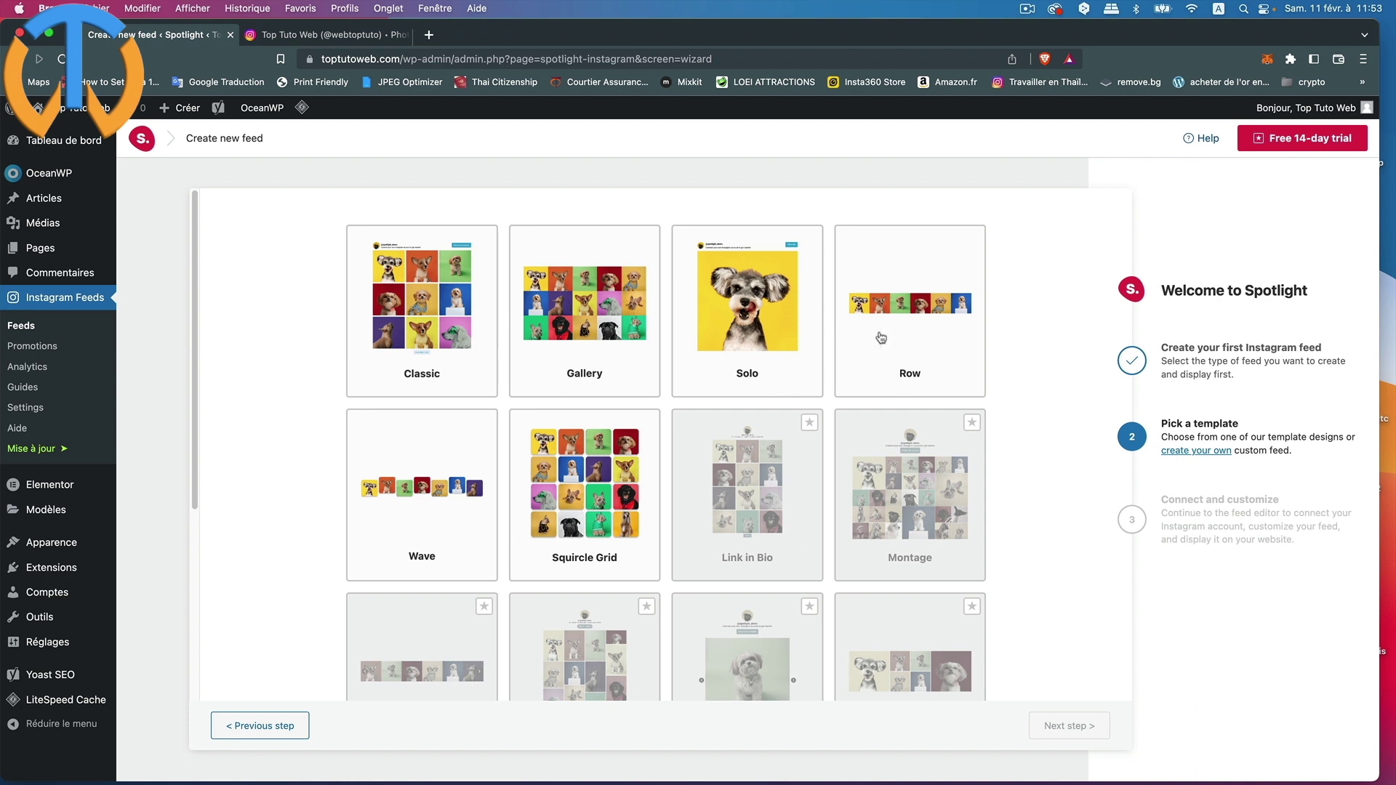
pyautogui.moveTo(920, 432)
pyautogui.click(405, 311)
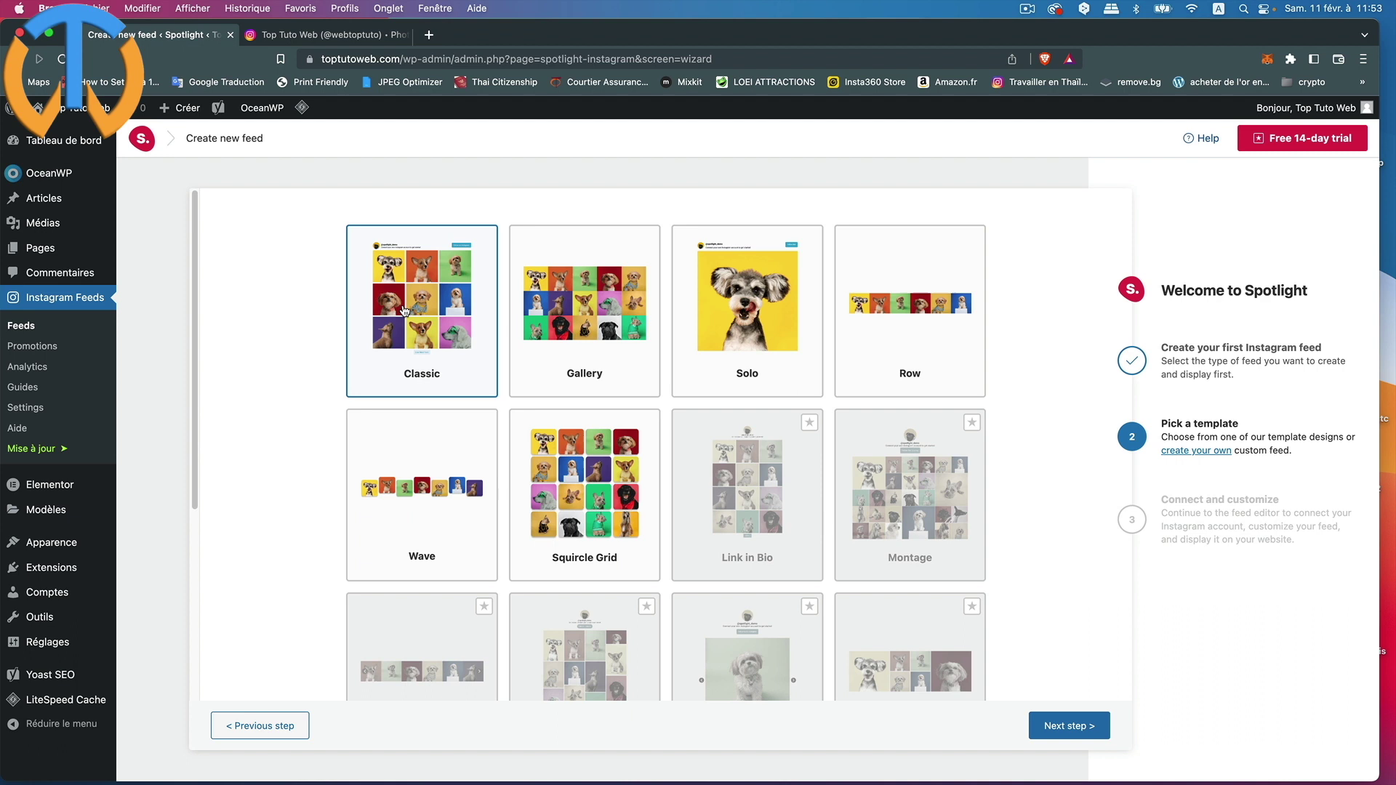
pyautogui.click(1066, 726)
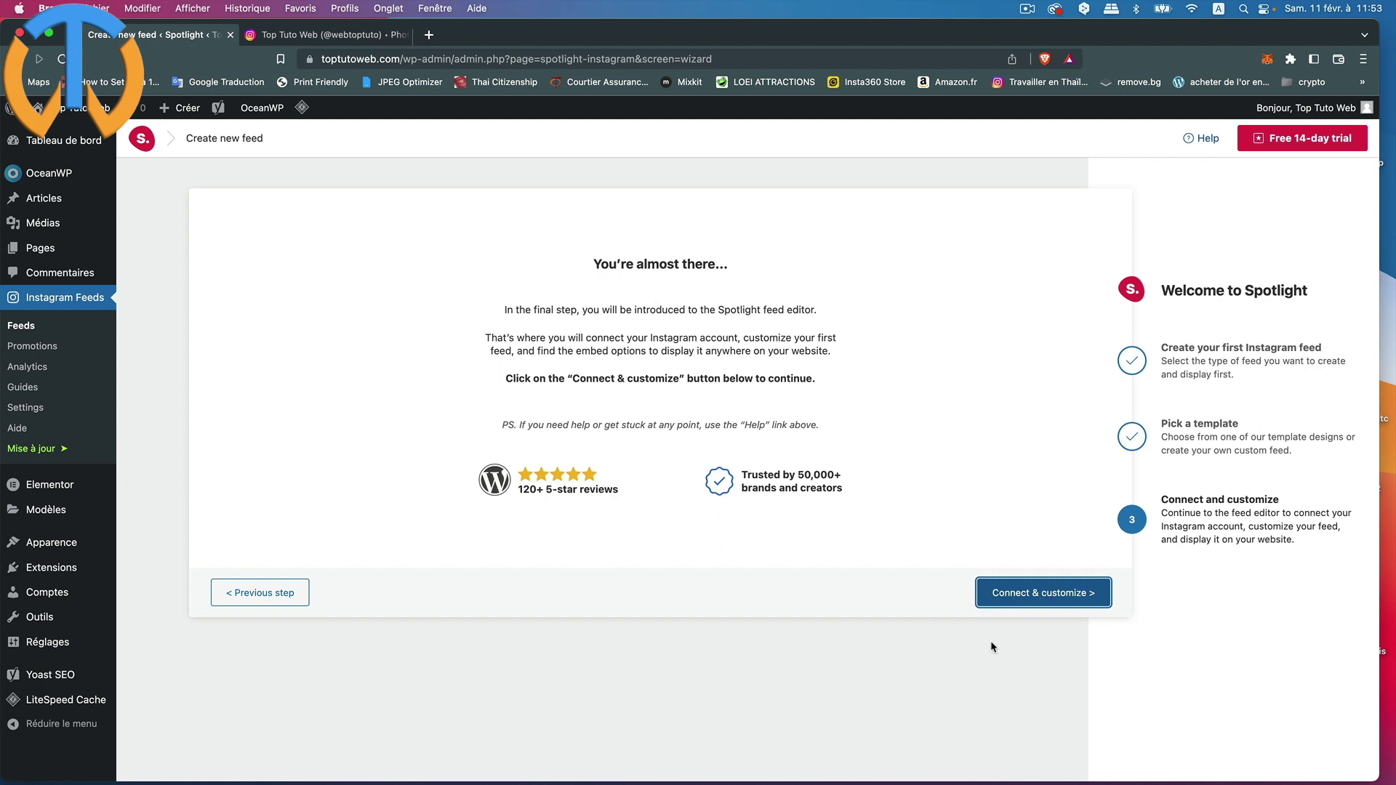
# Step: Continue to the feed editor and connect the Personal Instagram account, authorizing the Spotlight WordPress Plugin
pyautogui.click(1046, 592)
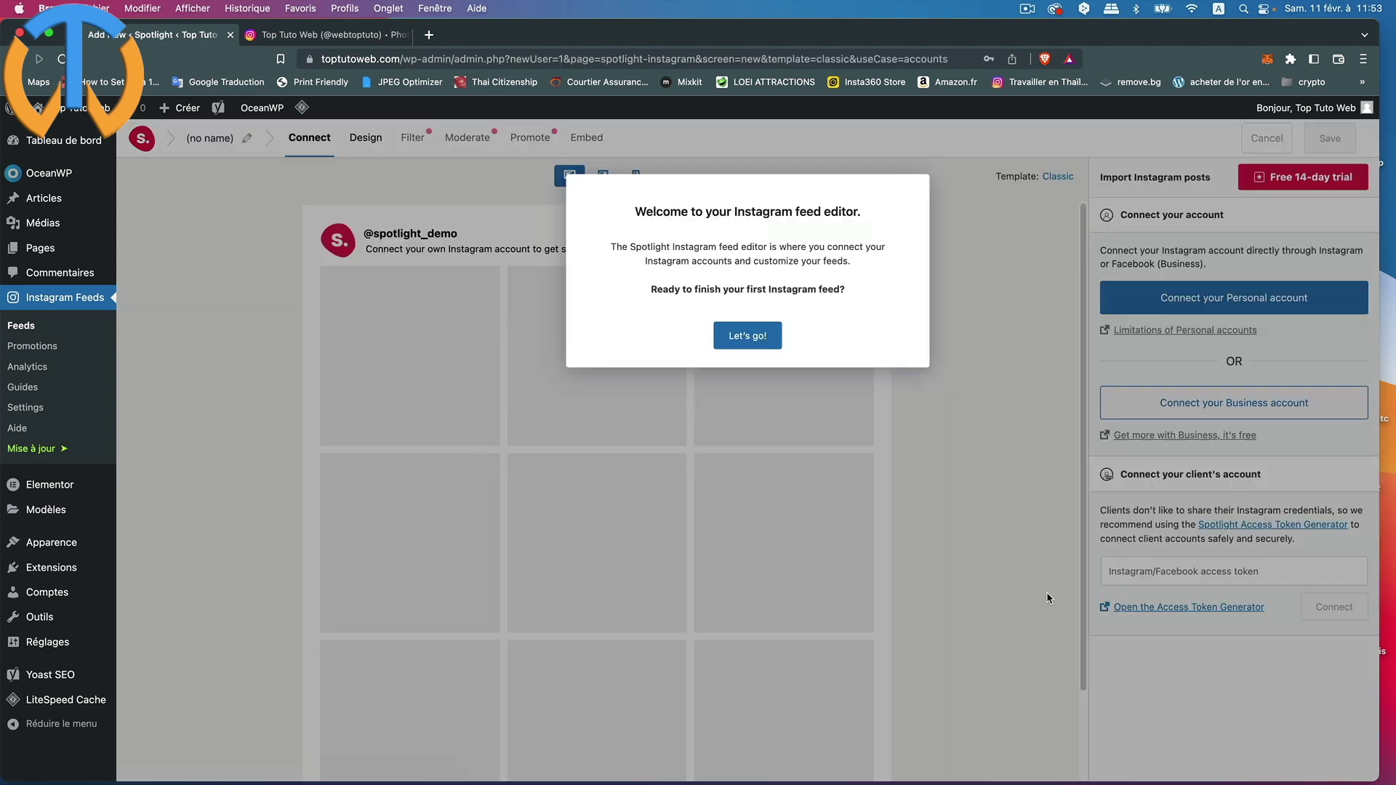
pyautogui.click(747, 335)
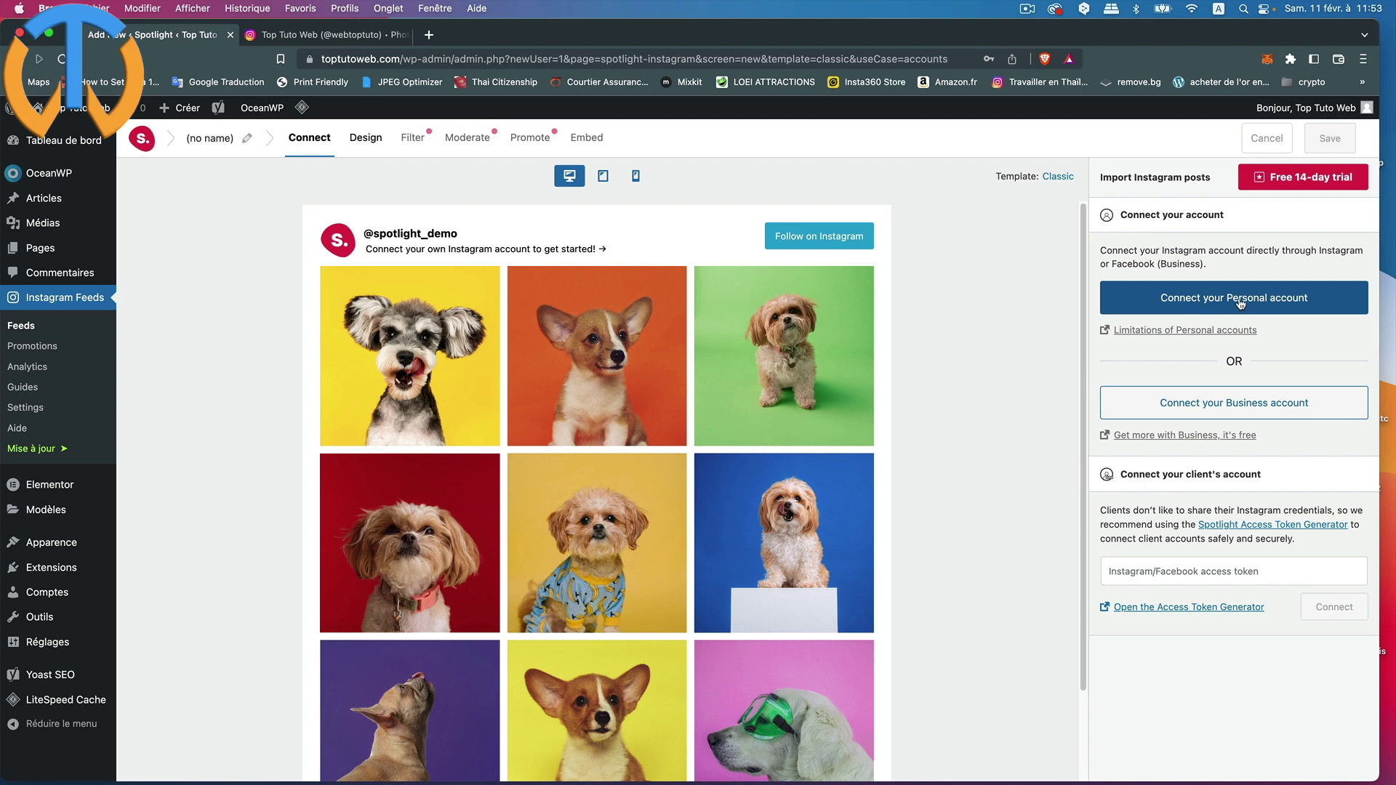
pyautogui.click(1256, 411)
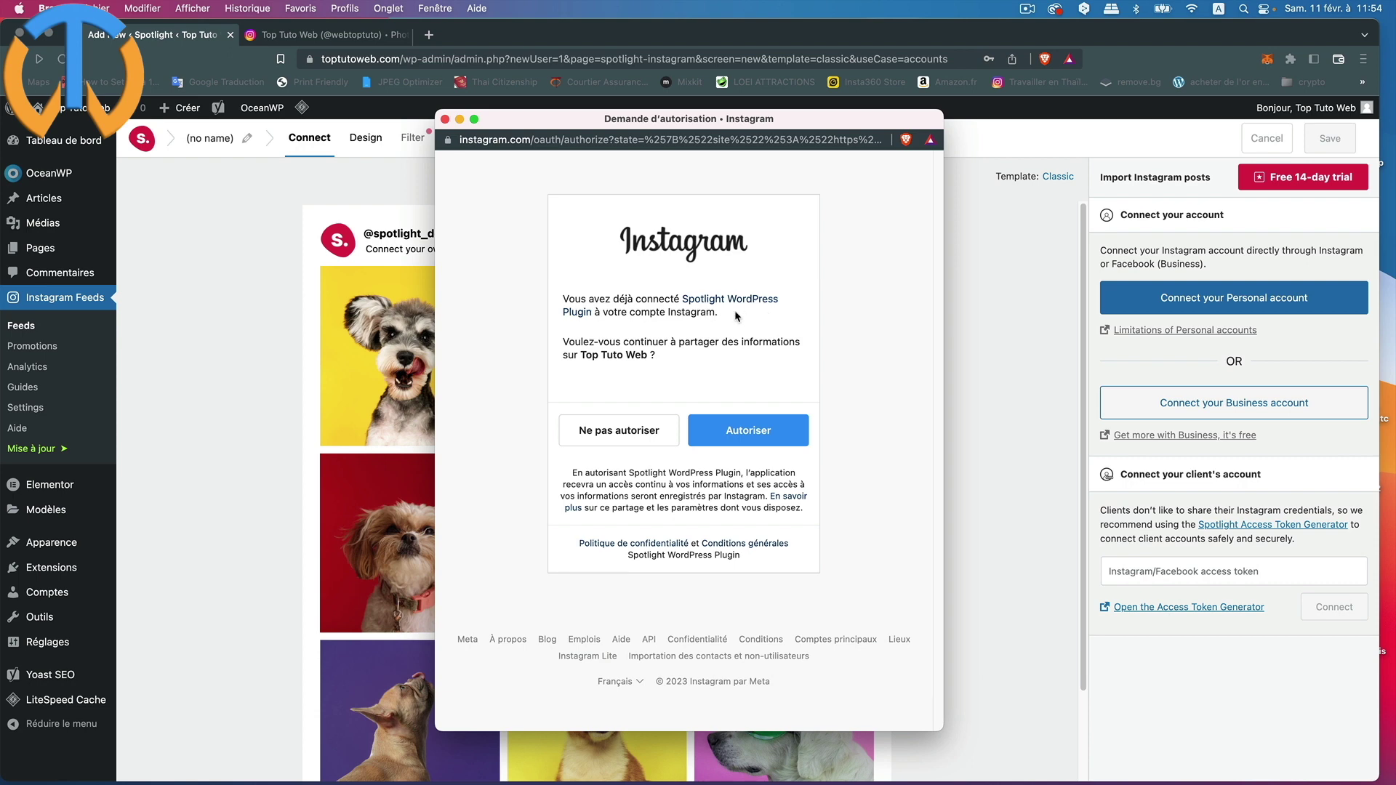
pyautogui.click(745, 433)
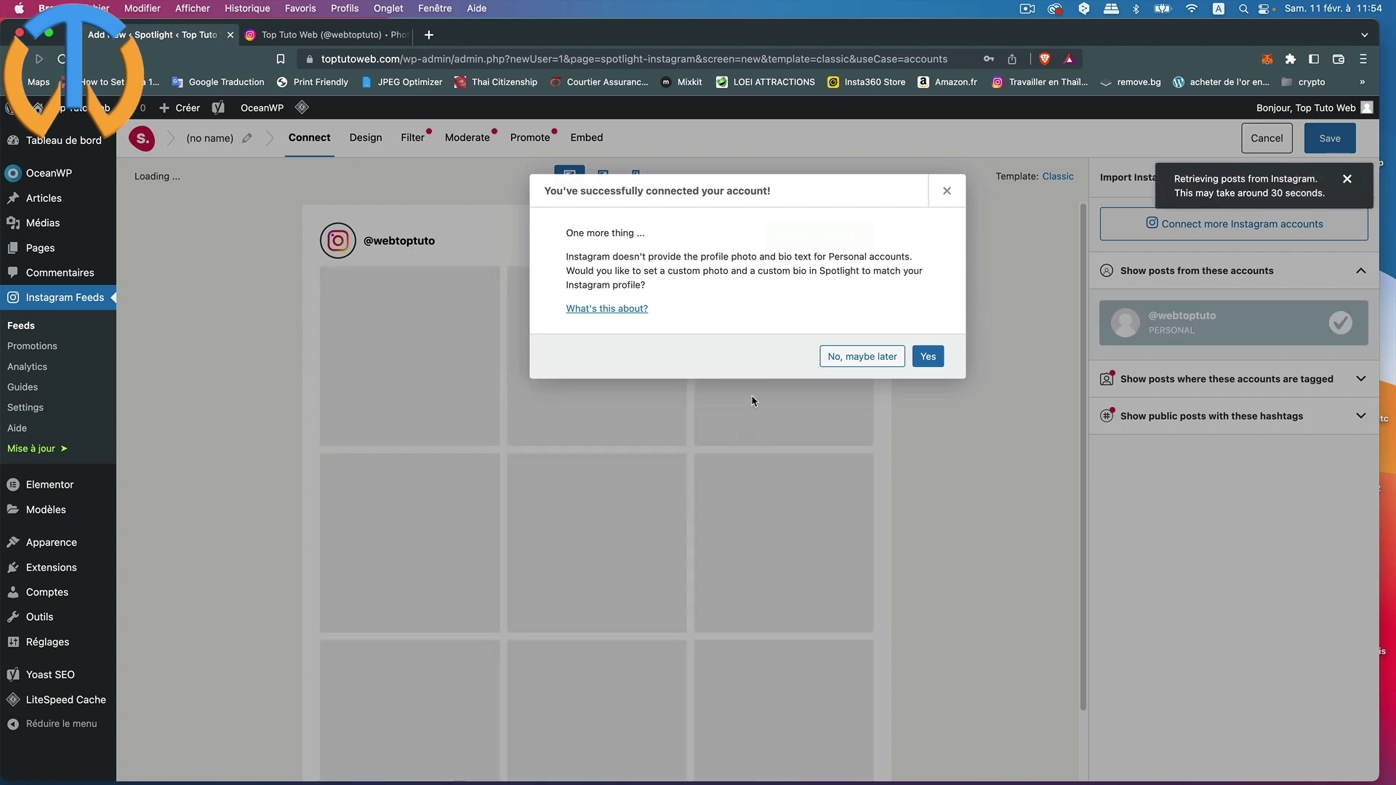
# Step: Check the profile photo and bio on the Instagram page, and decline adding custom ones in Spotlight
pyautogui.click(338, 40)
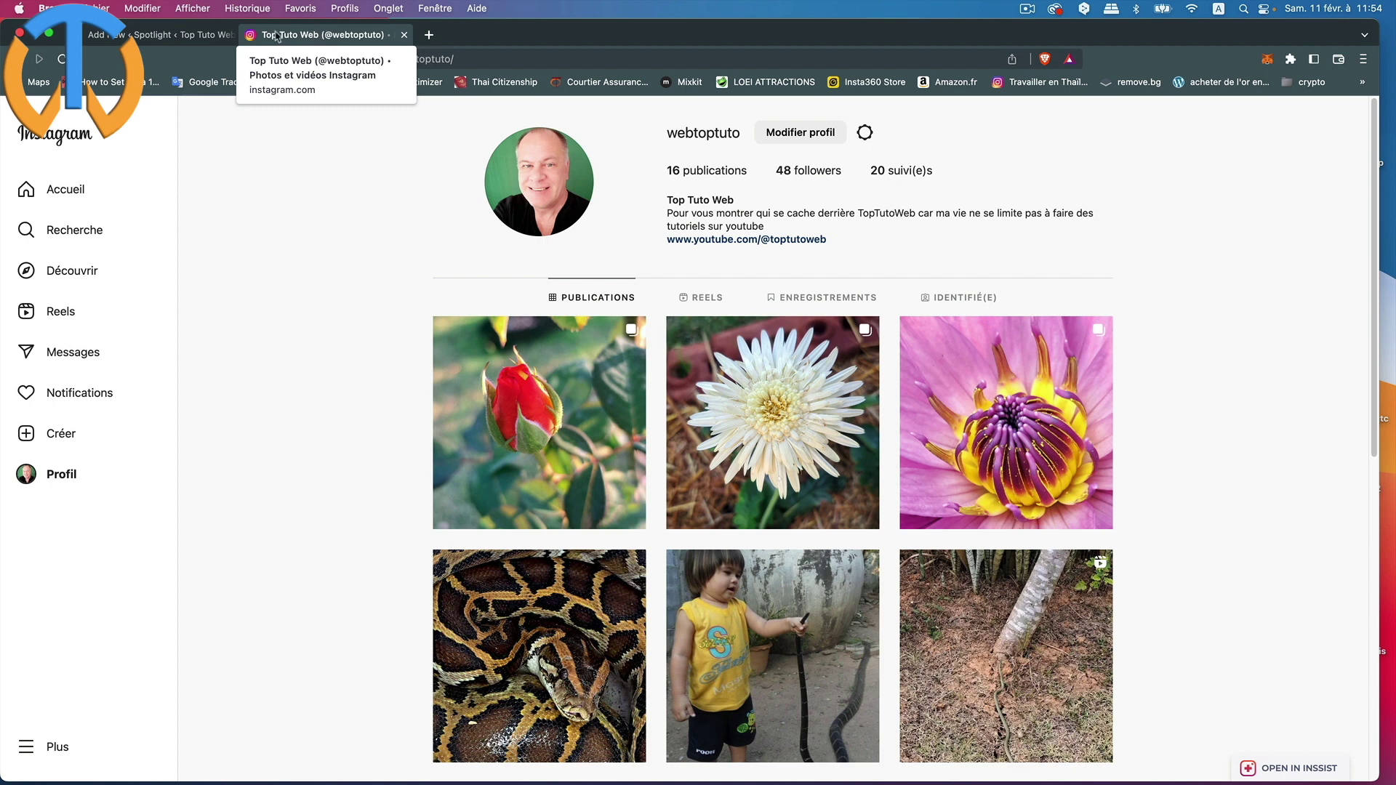
pyautogui.click(172, 38)
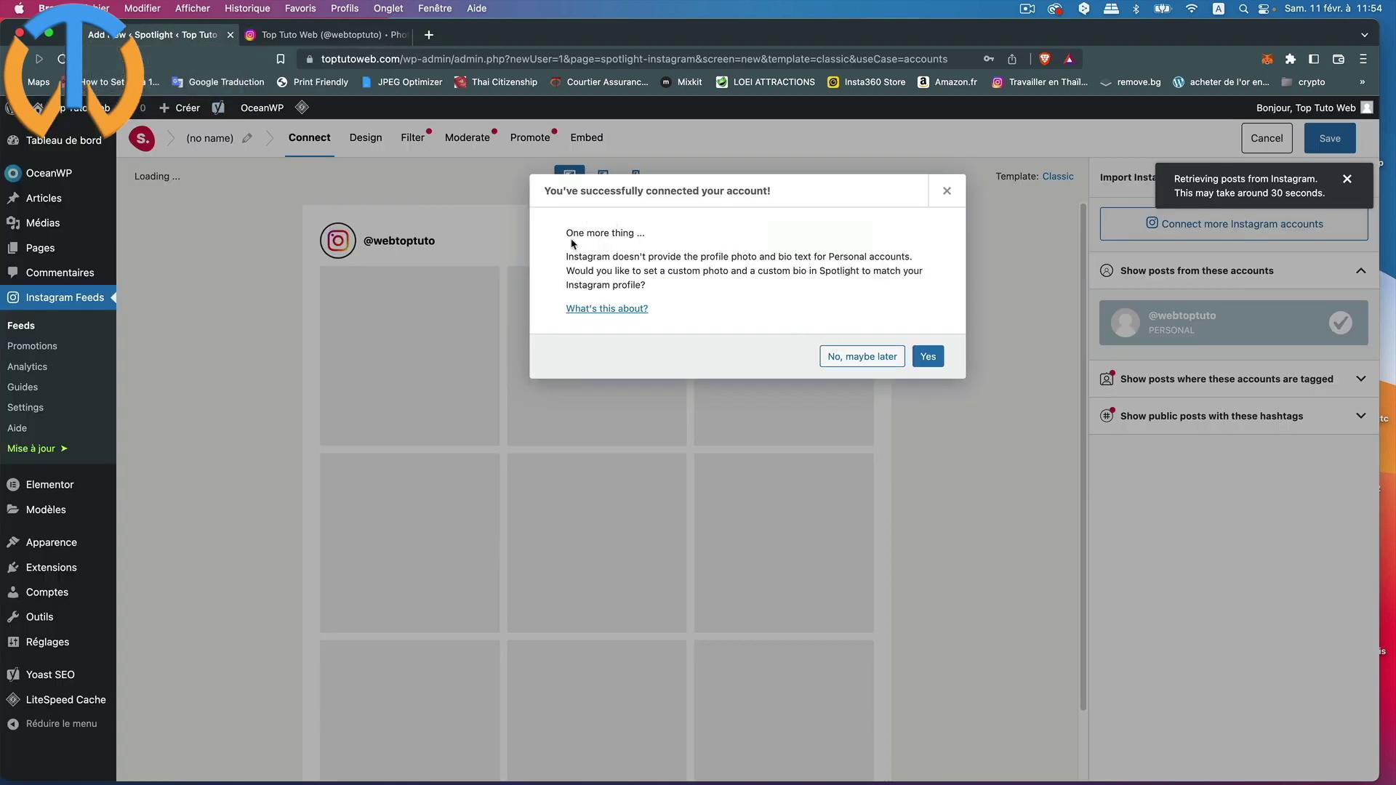
pyautogui.click(879, 358)
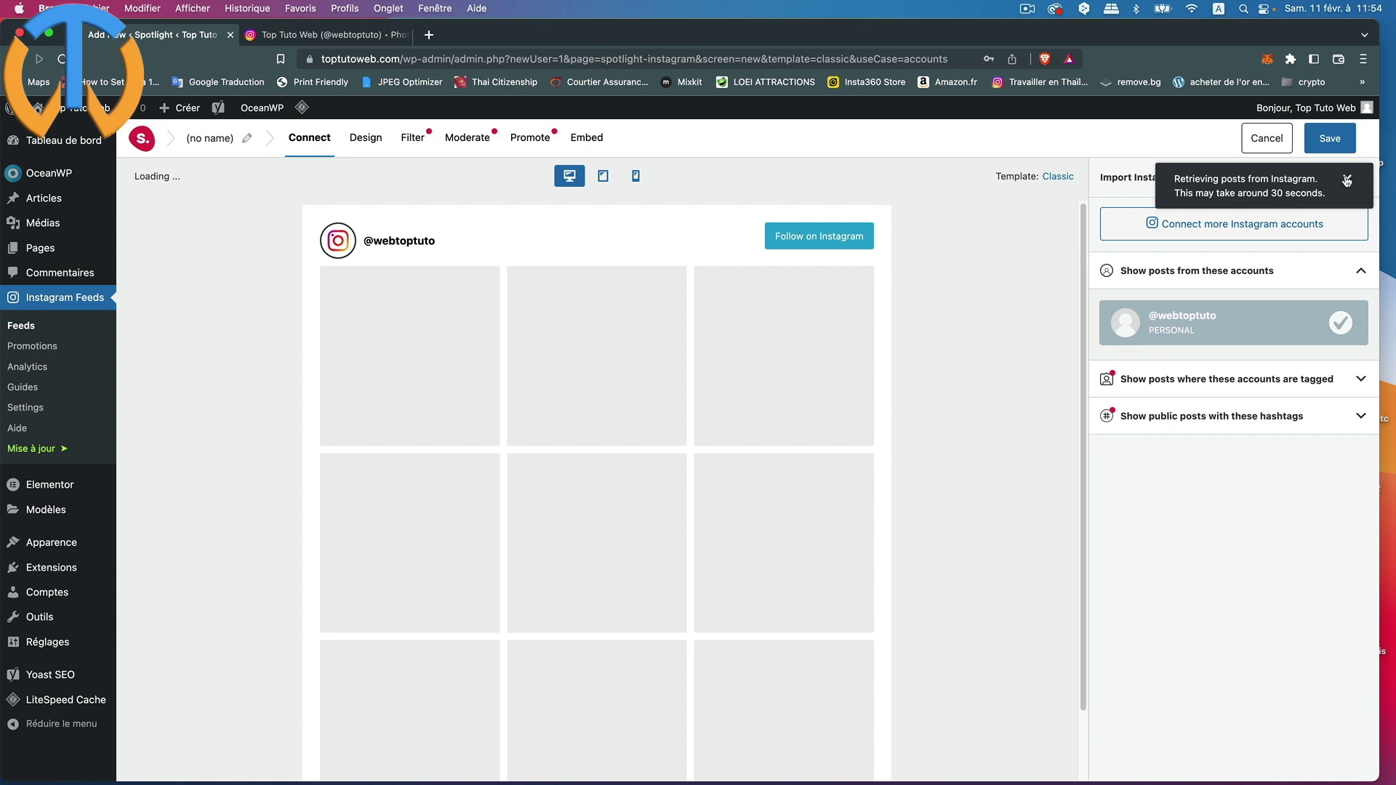
pyautogui.click(1199, 275)
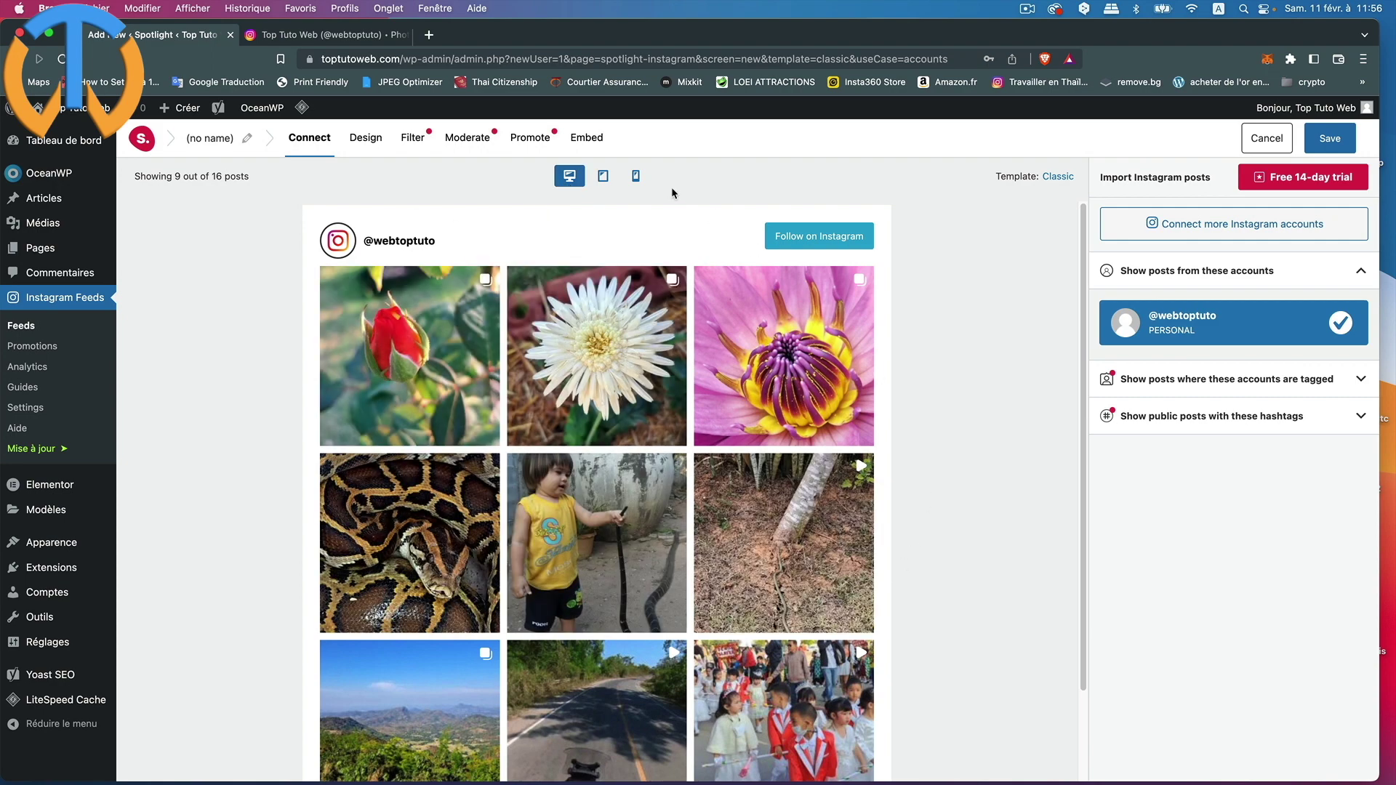
# Step: Preview the feed in tablet, phone and desktop views, and review the section choosing which accounts' posts are shown
pyautogui.click(602, 180)
pyautogui.click(634, 178)
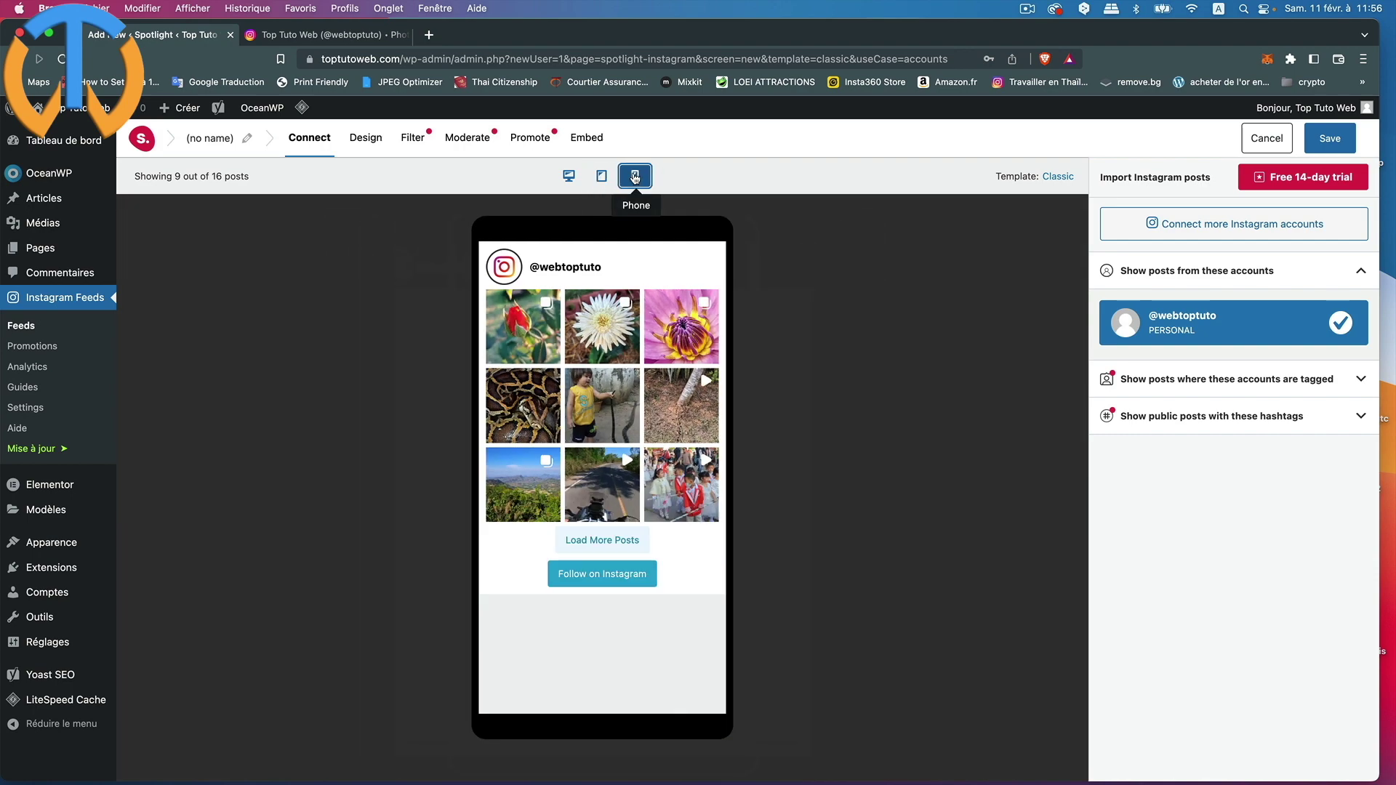
pyautogui.click(569, 176)
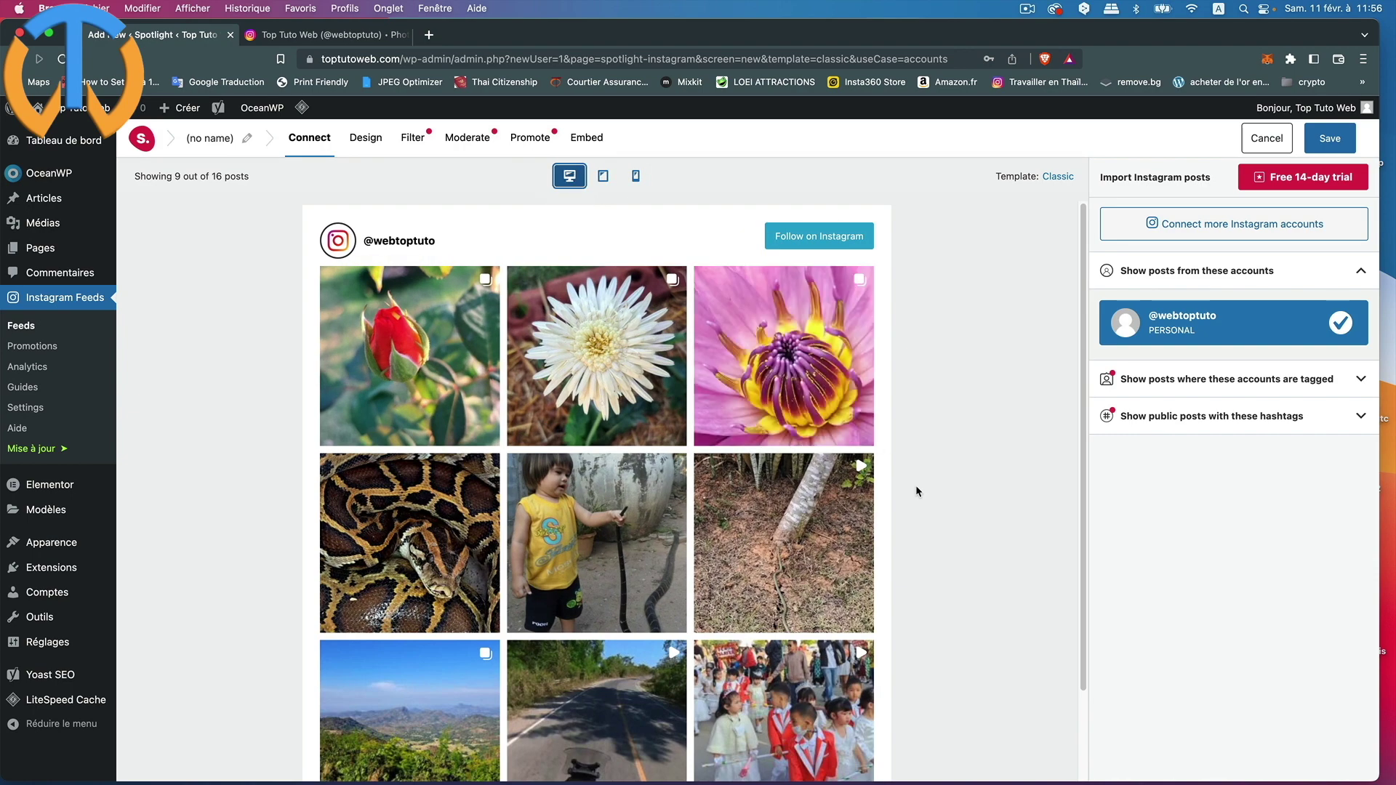
pyautogui.click(1359, 272)
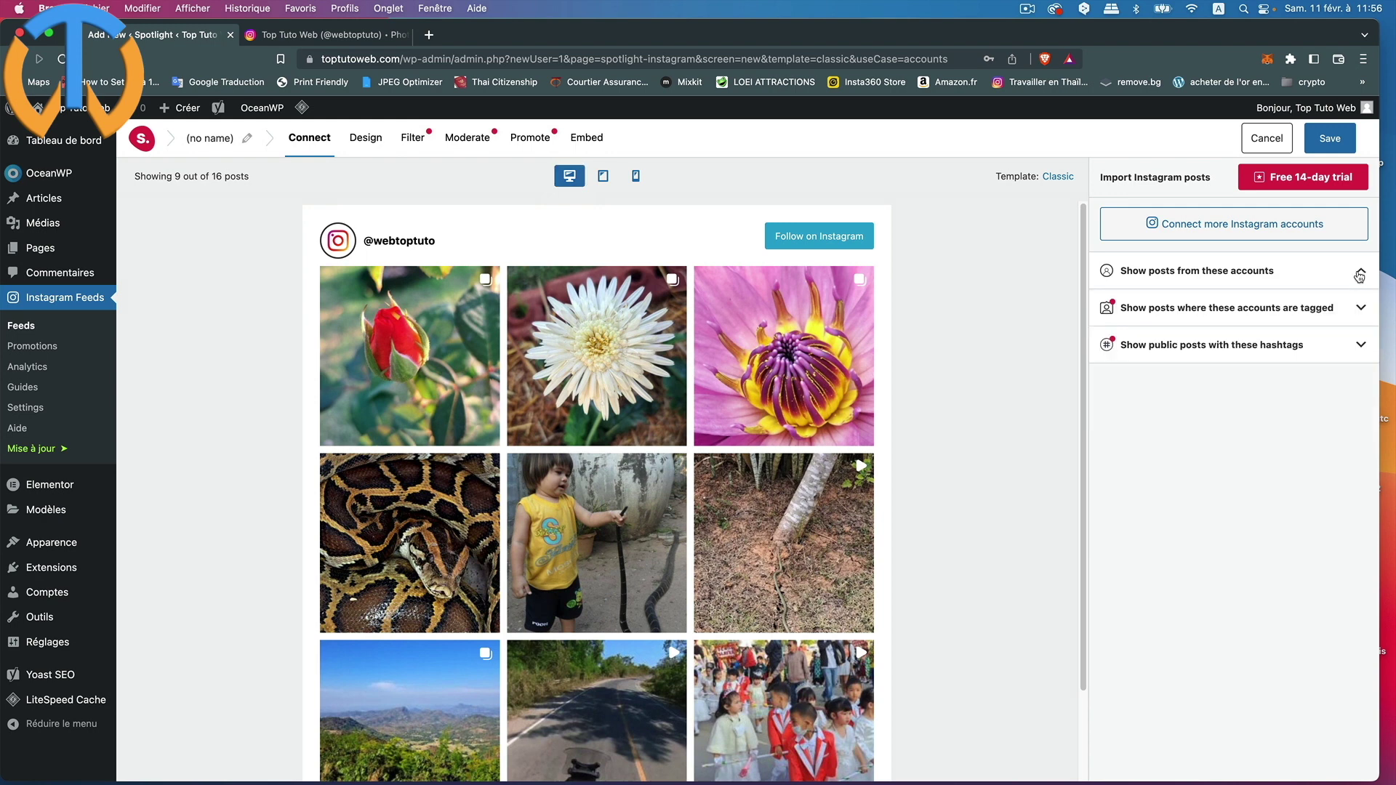
pyautogui.click(1359, 275)
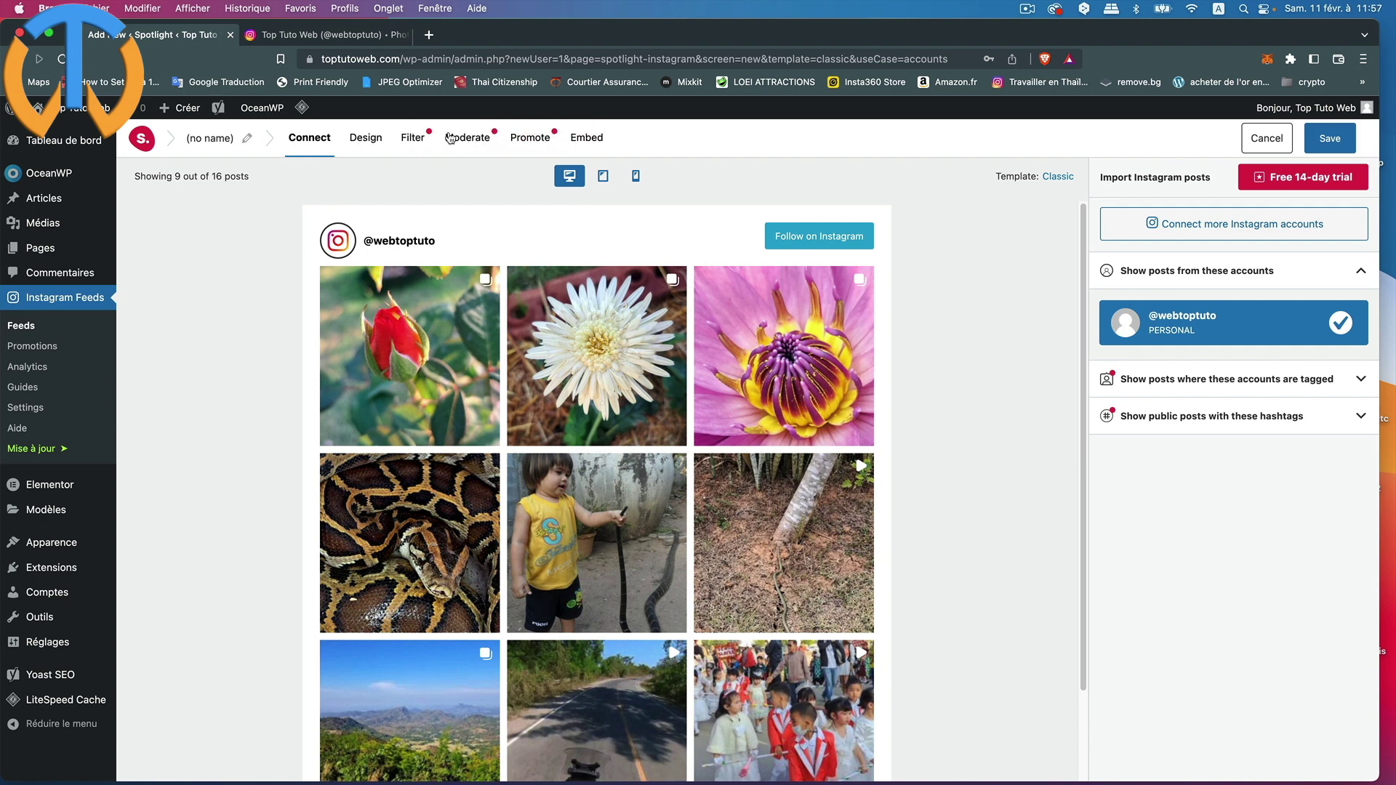
# Step: Open the feed's Design settings and view the preview grid down to its last row
pyautogui.click(366, 139)
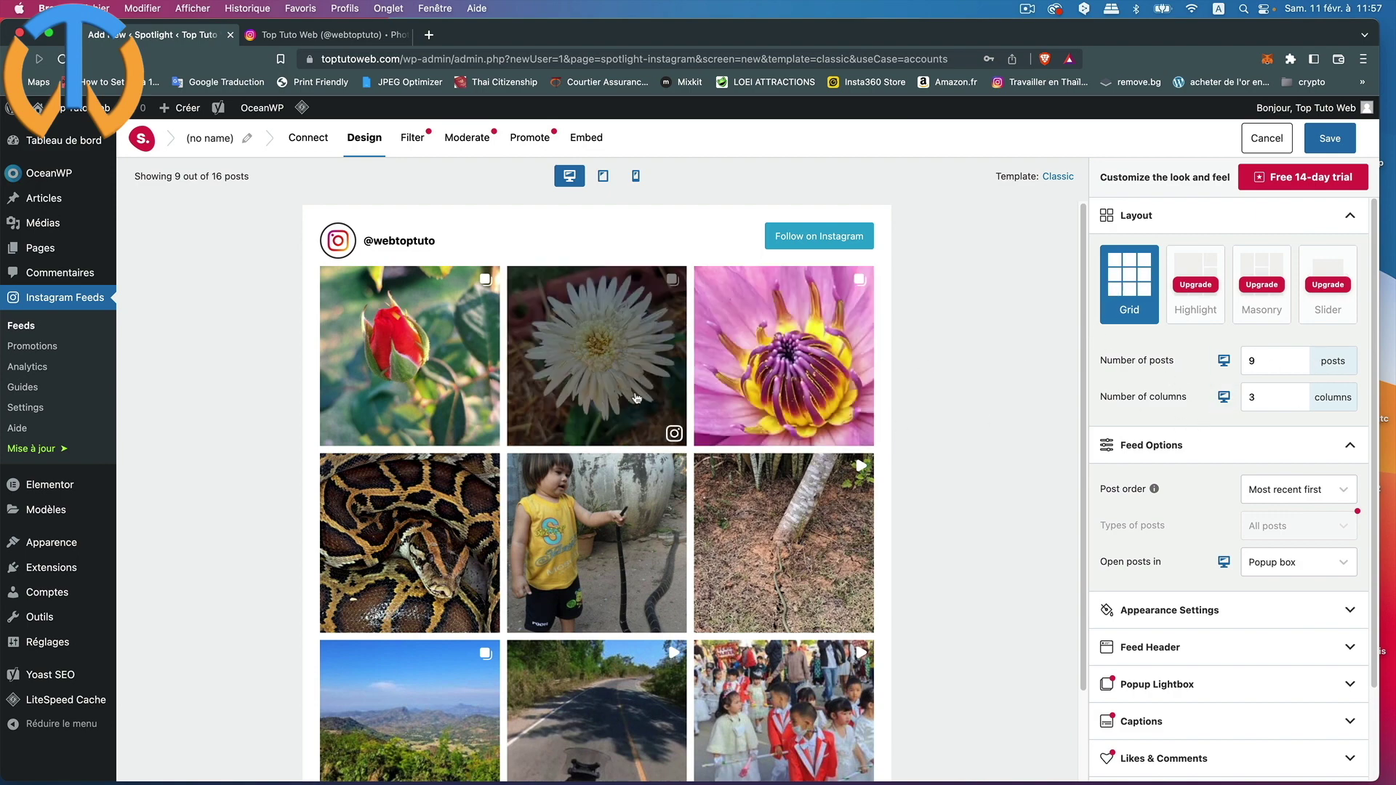
pyautogui.scroll(-2, 1056, 451)
pyautogui.scroll(-2, 842, 486)
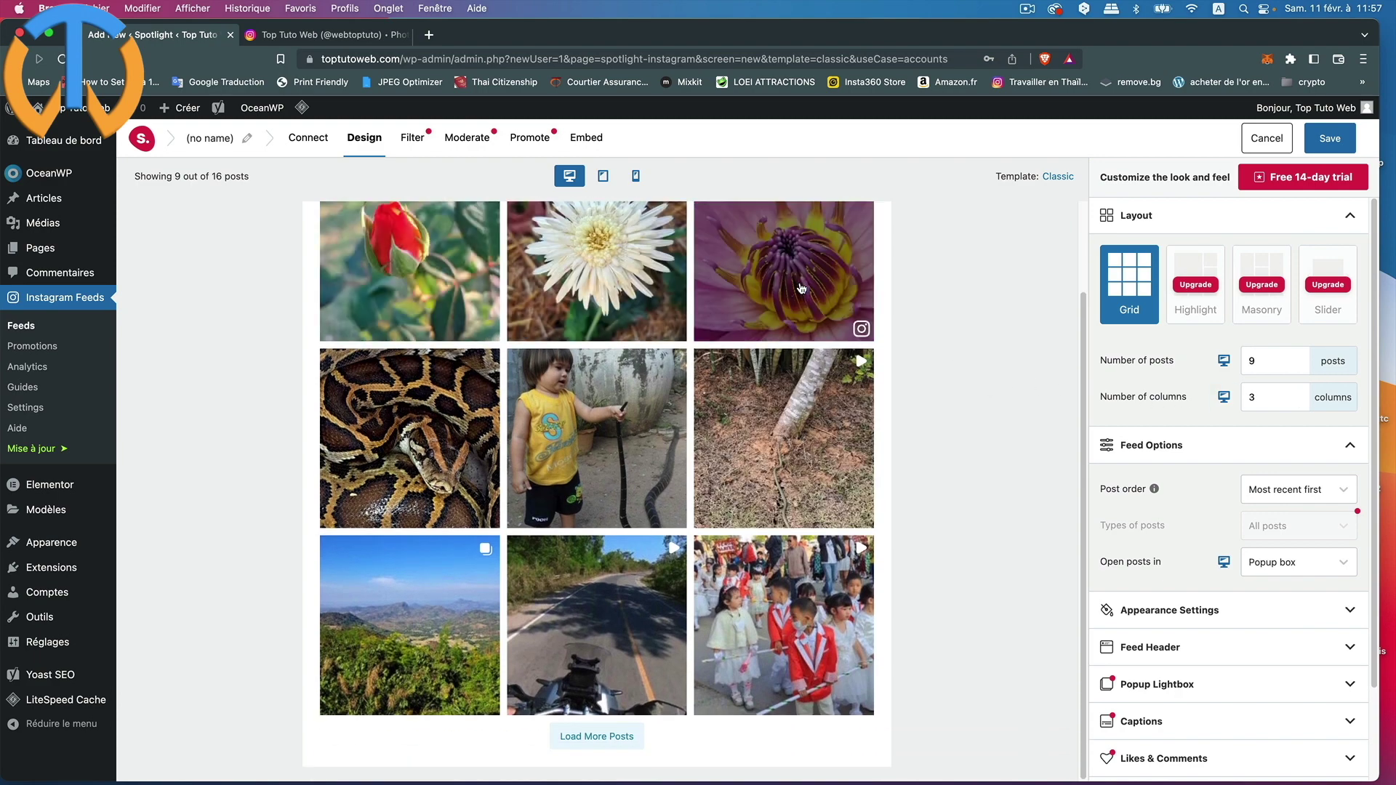
# Step: Try a grid of 8 posts in 4 columns, and restore the layout to 9 posts in 3 columns
pyautogui.click(1306, 368)
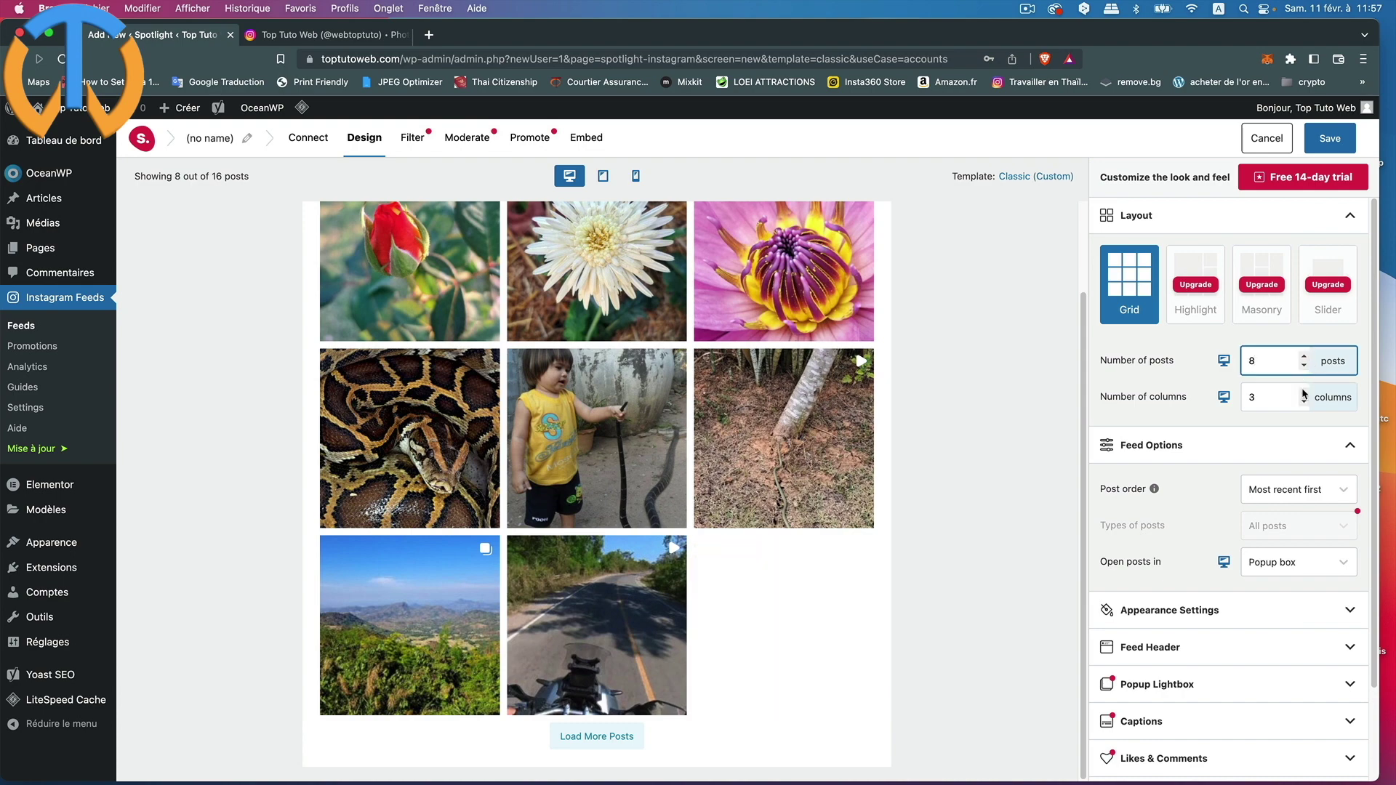
pyautogui.click(1304, 393)
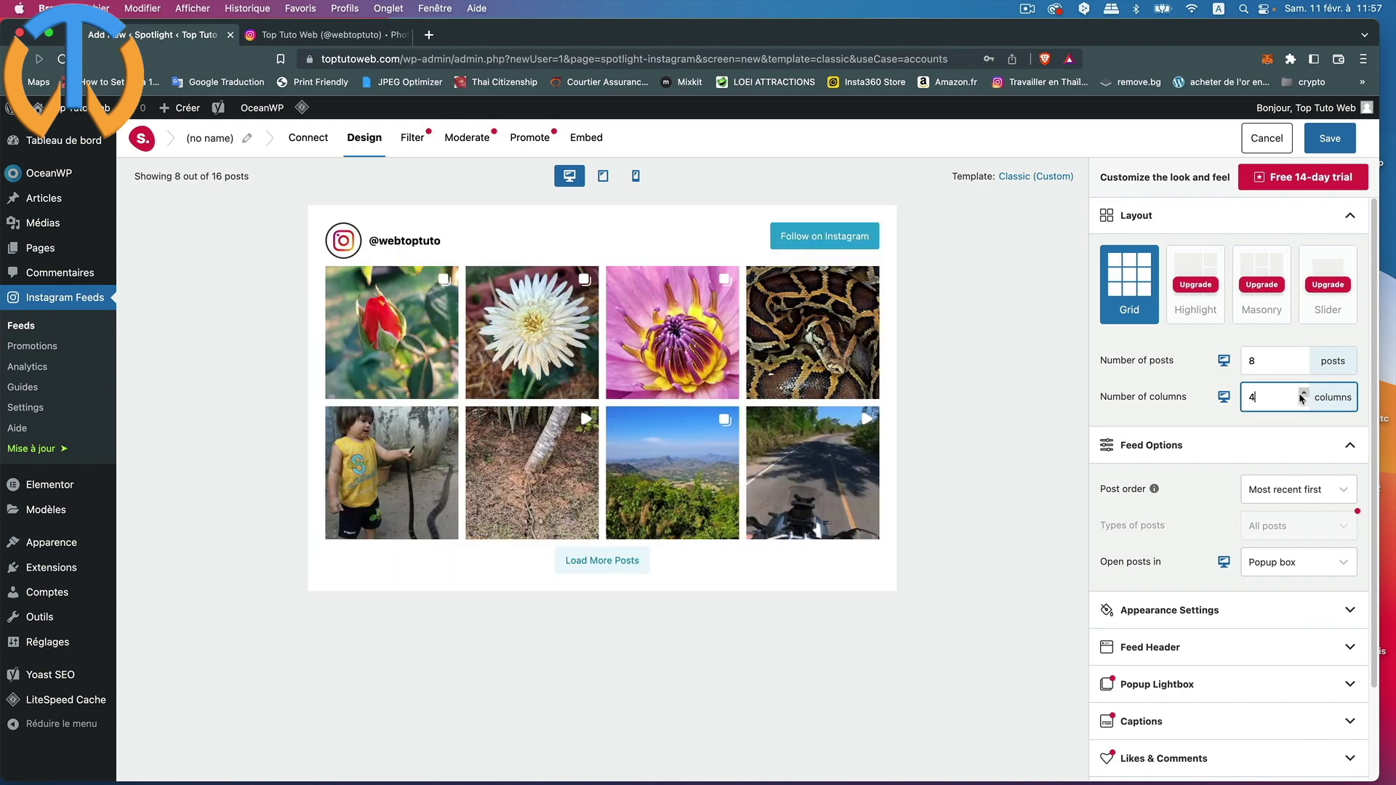
pyautogui.click(1304, 355)
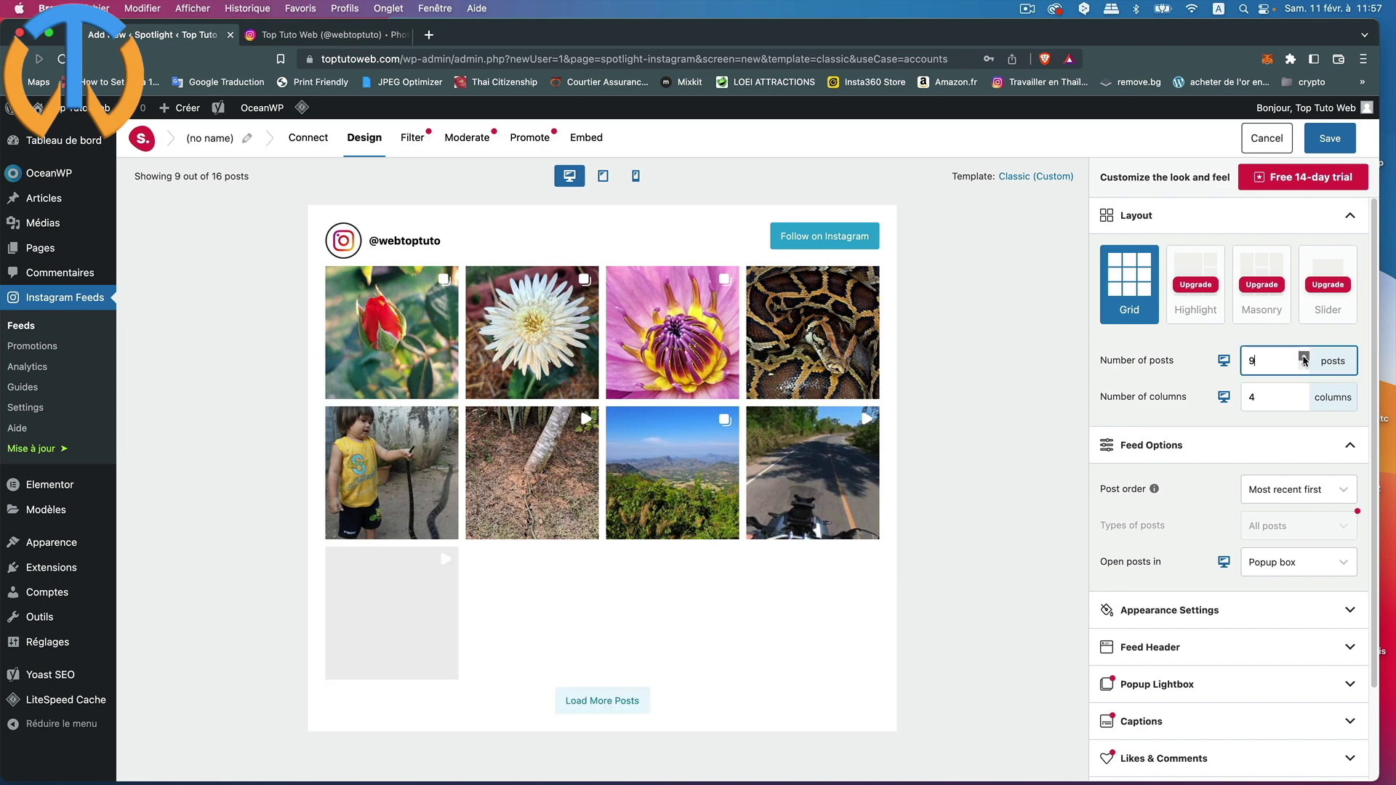
pyautogui.click(1304, 403)
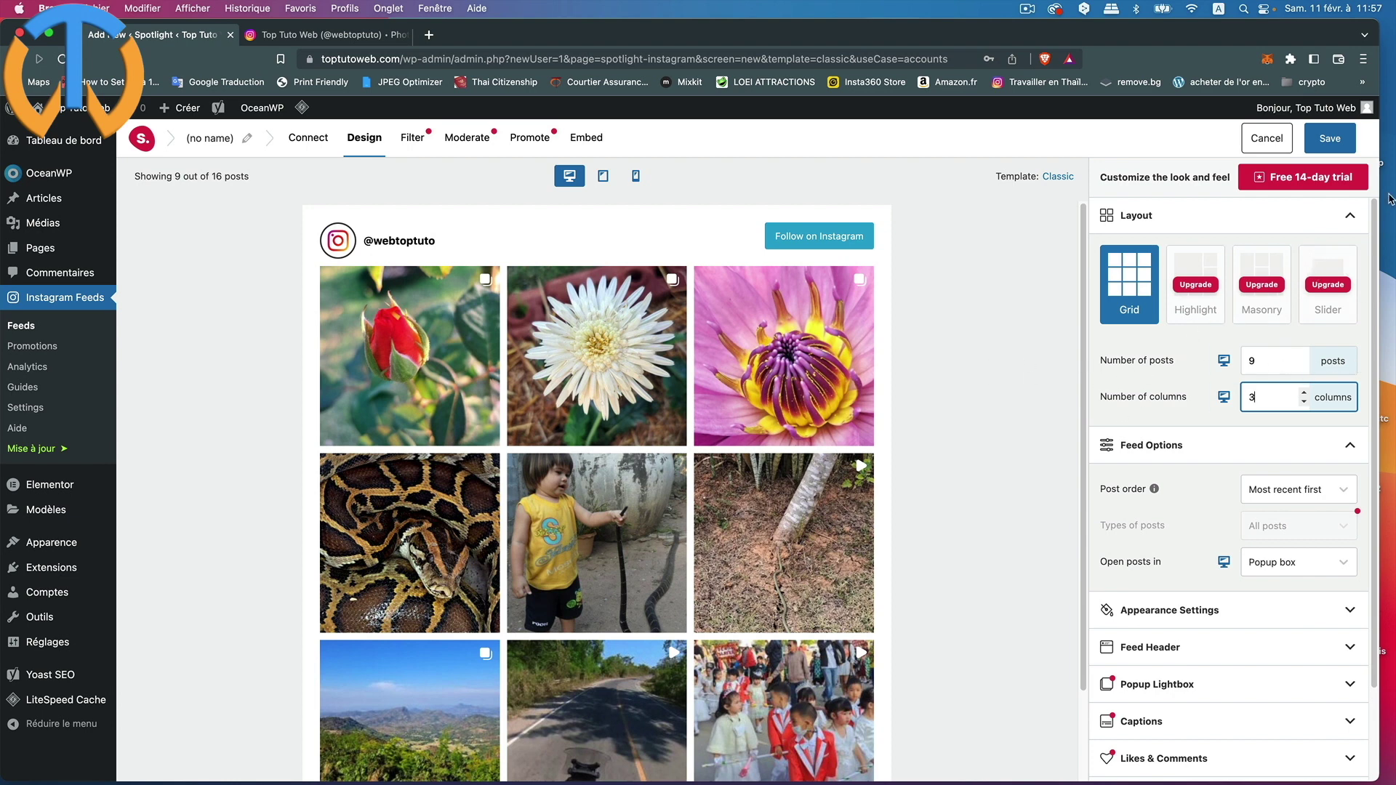
# Step: Review the post order choices in the feed options, and keep Most recent first
pyautogui.click(1351, 217)
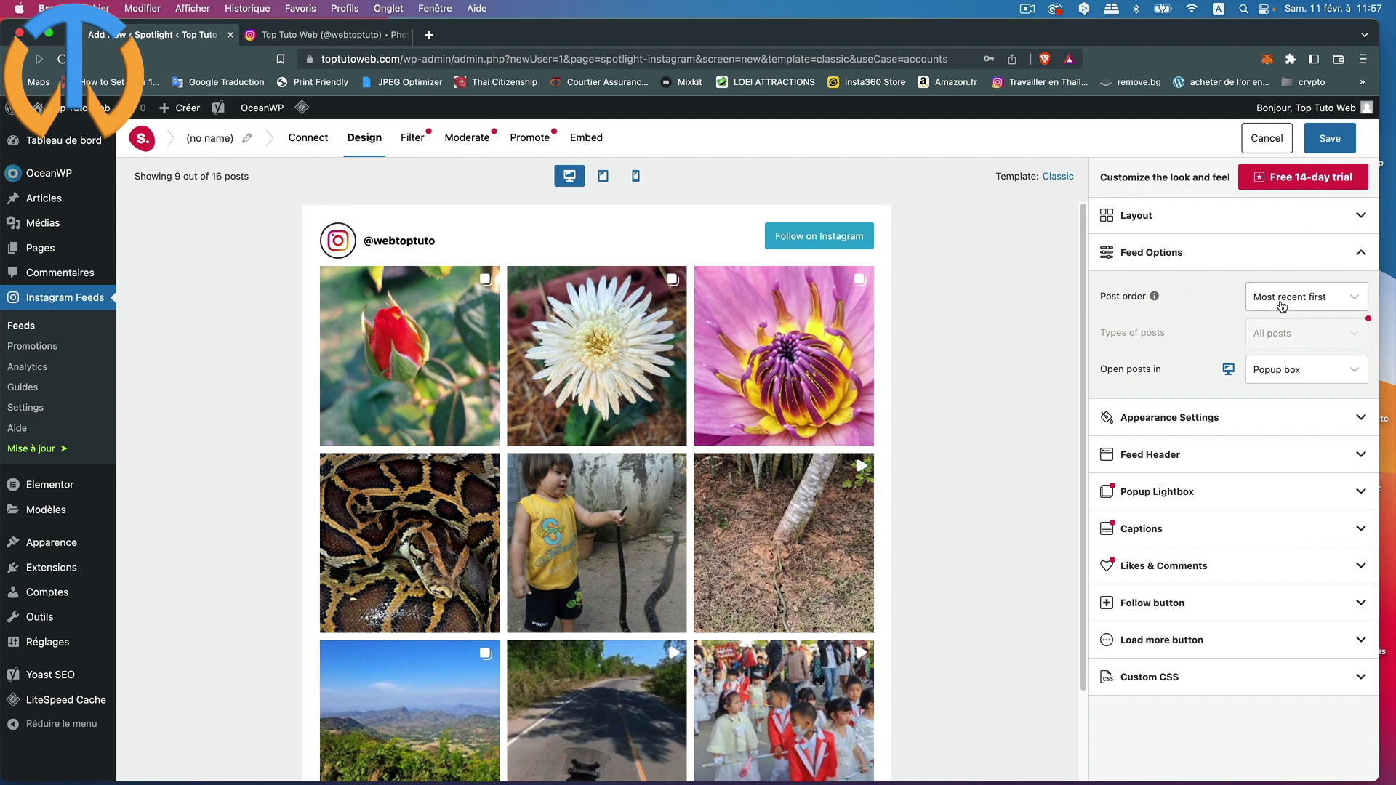
pyautogui.click(1348, 304)
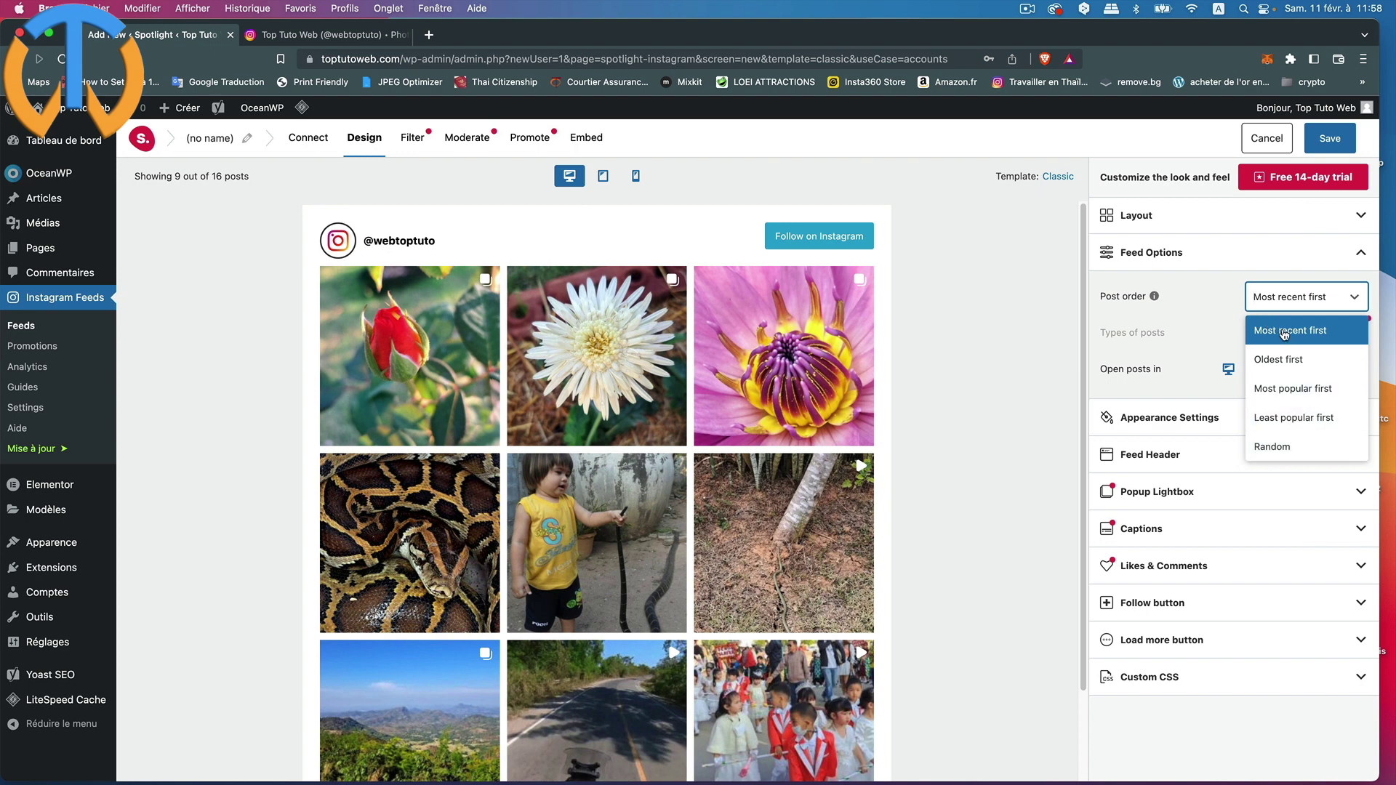
pyautogui.click(1322, 299)
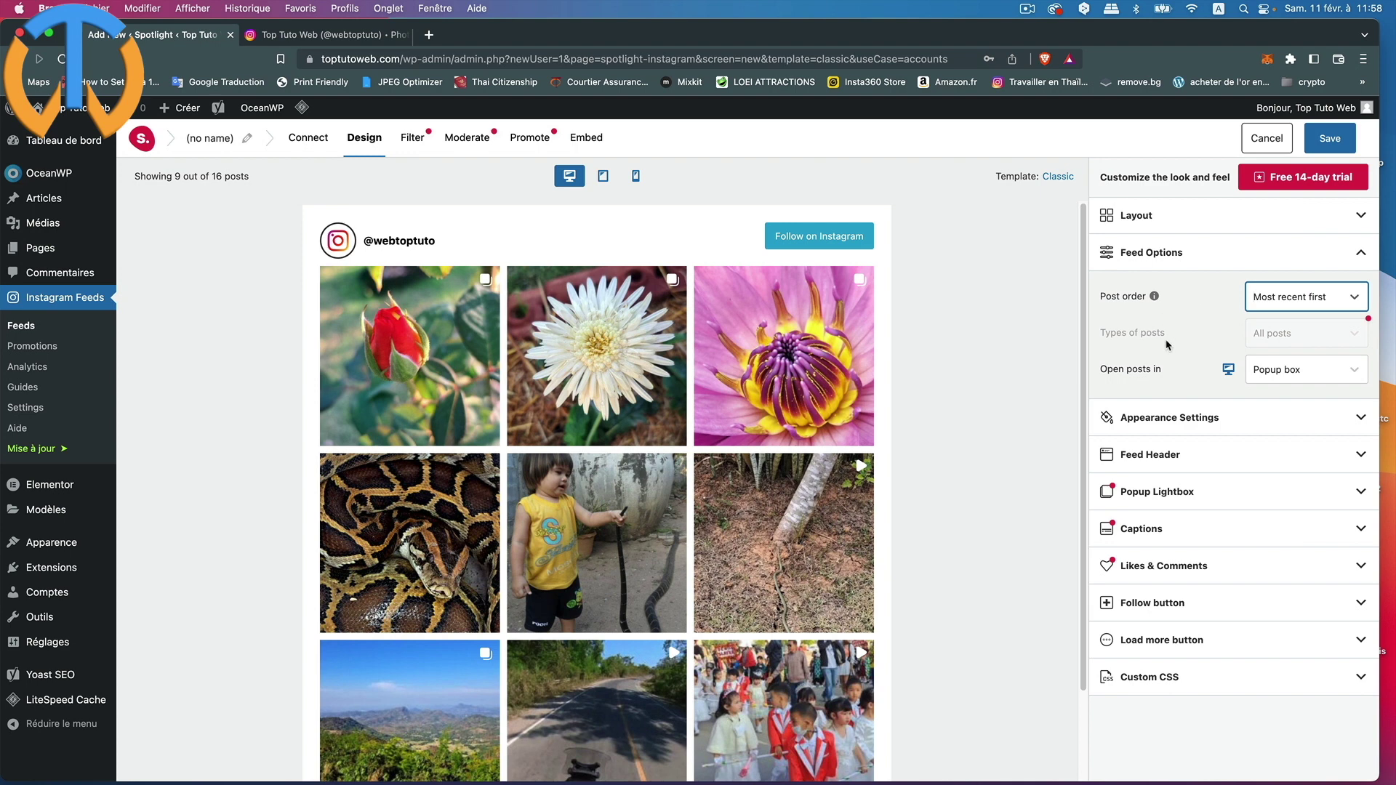
pyautogui.moveTo(1371, 325)
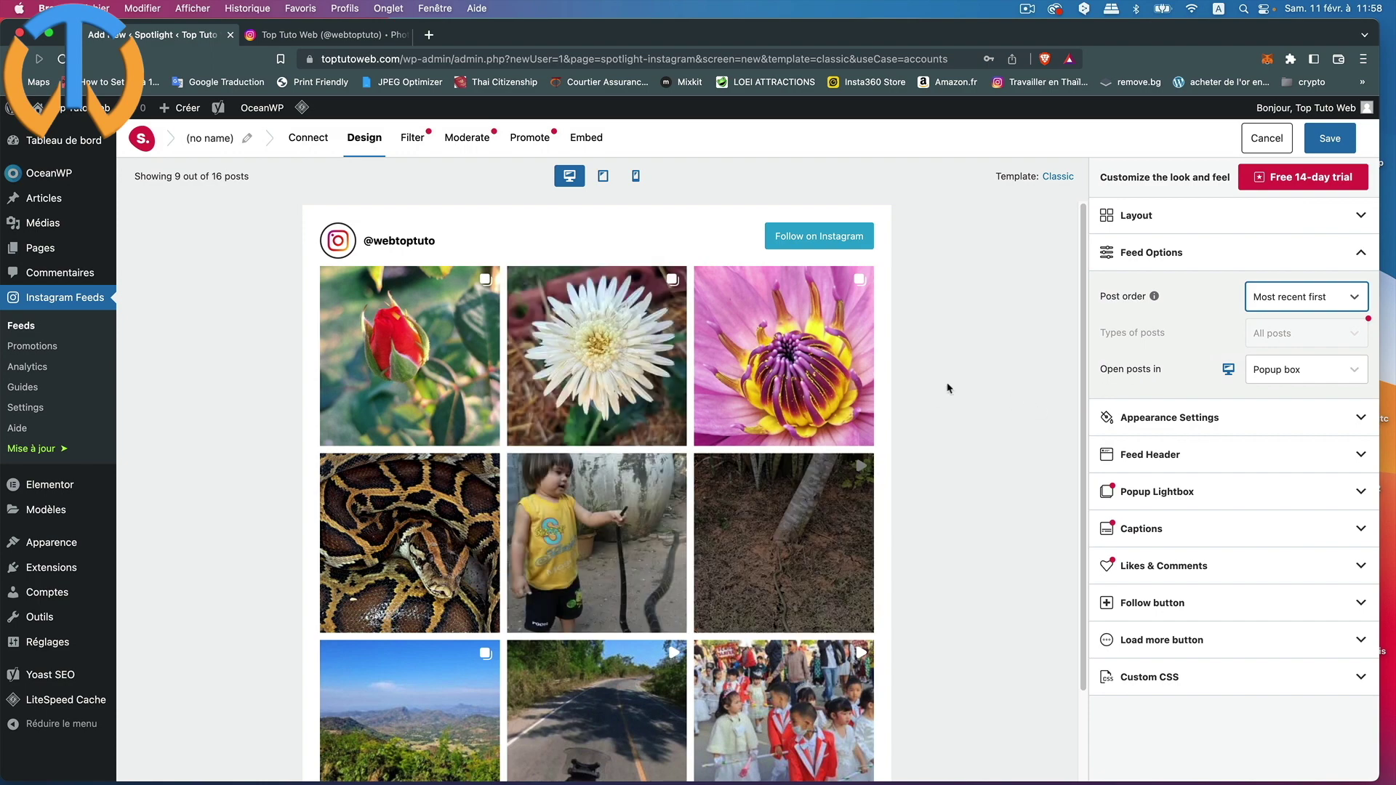
# Step: Preview the pink flower post in its popup, and check the ways posts can open, keeping Popup box
pyautogui.click(778, 374)
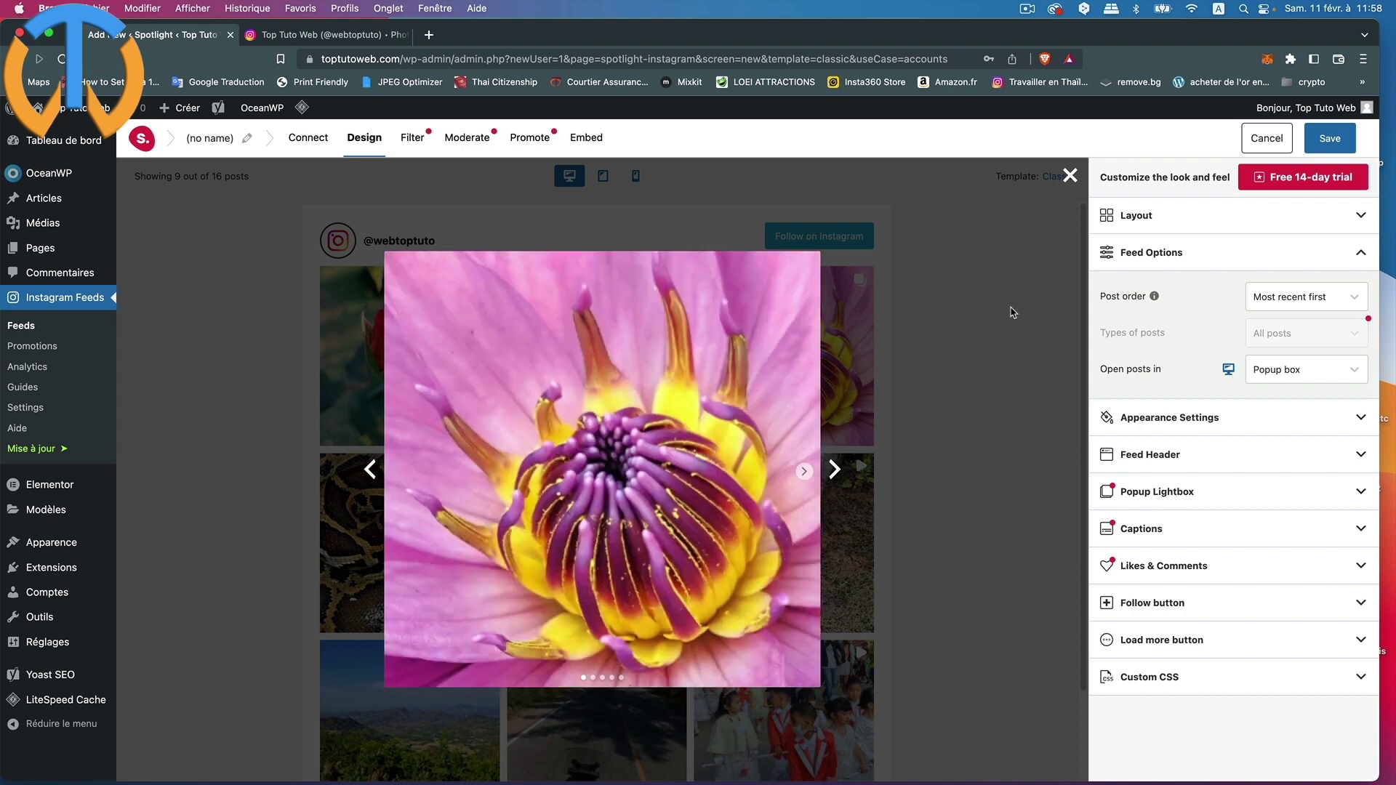
pyautogui.click(1070, 177)
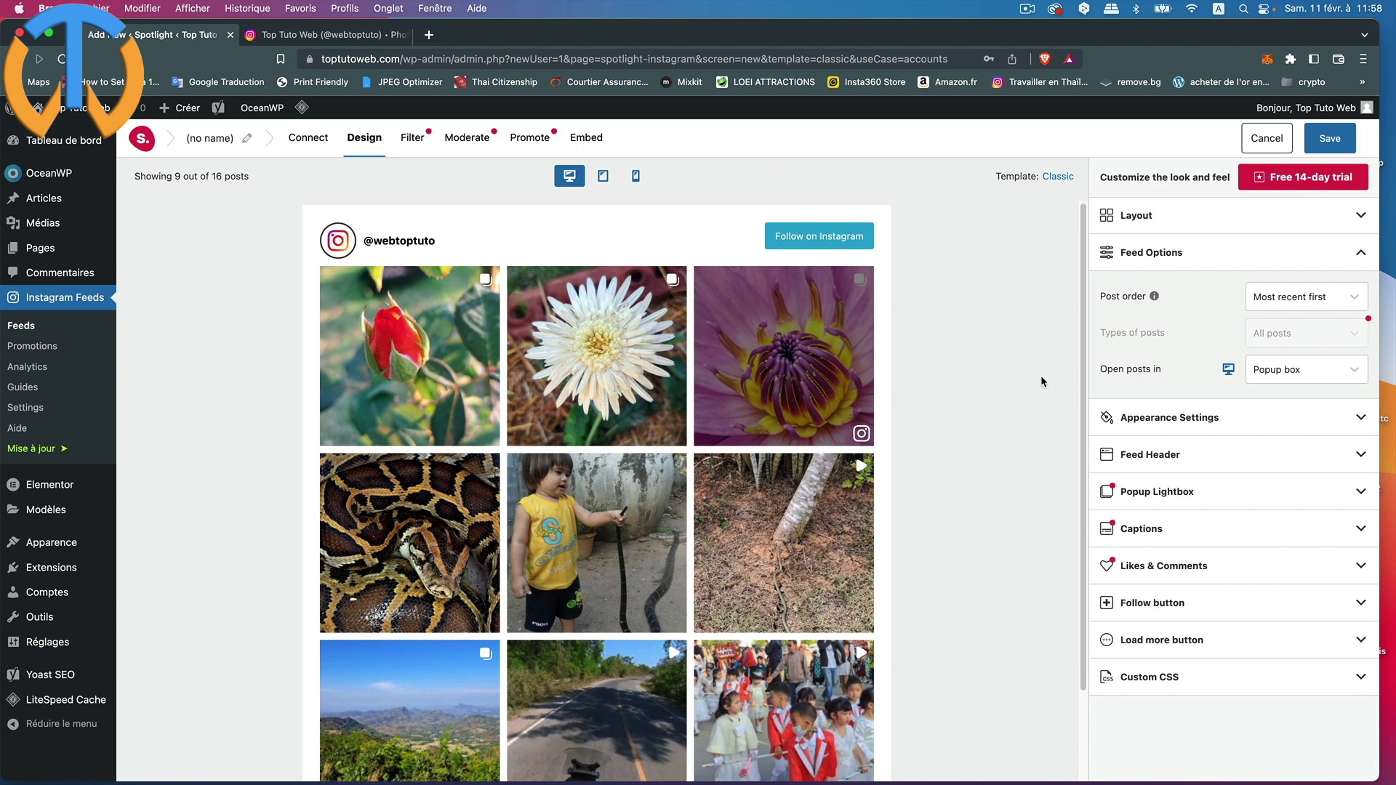
pyautogui.click(1326, 369)
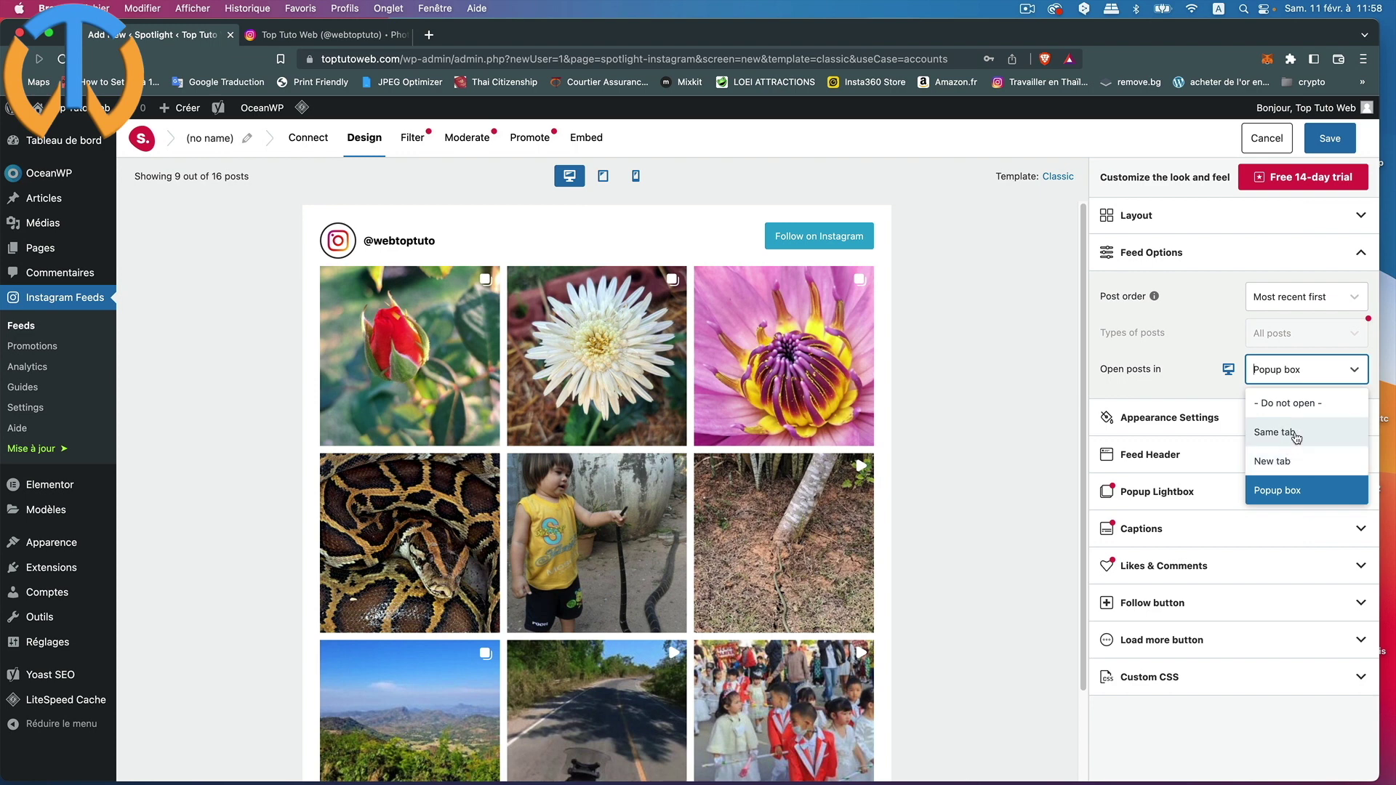
pyautogui.click(1280, 493)
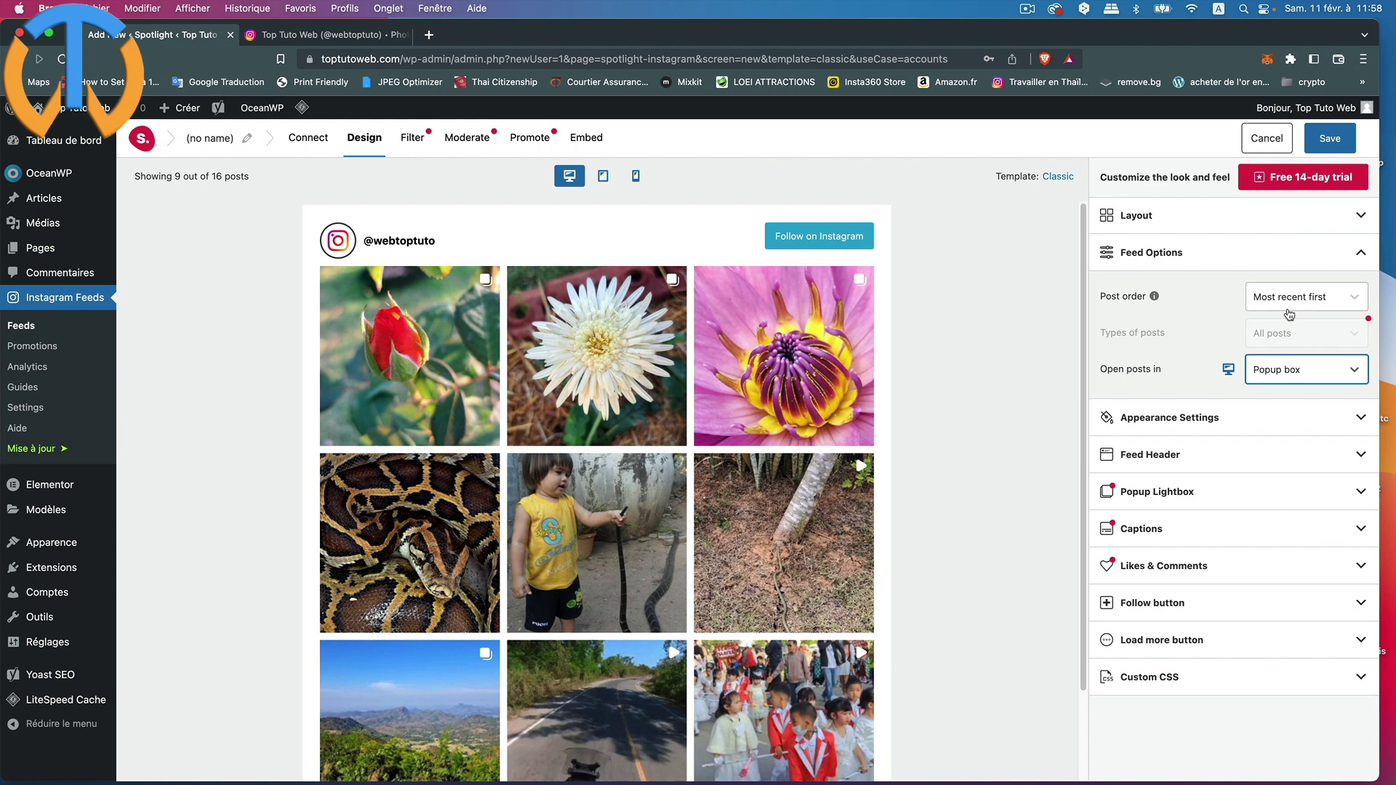
pyautogui.click(1360, 252)
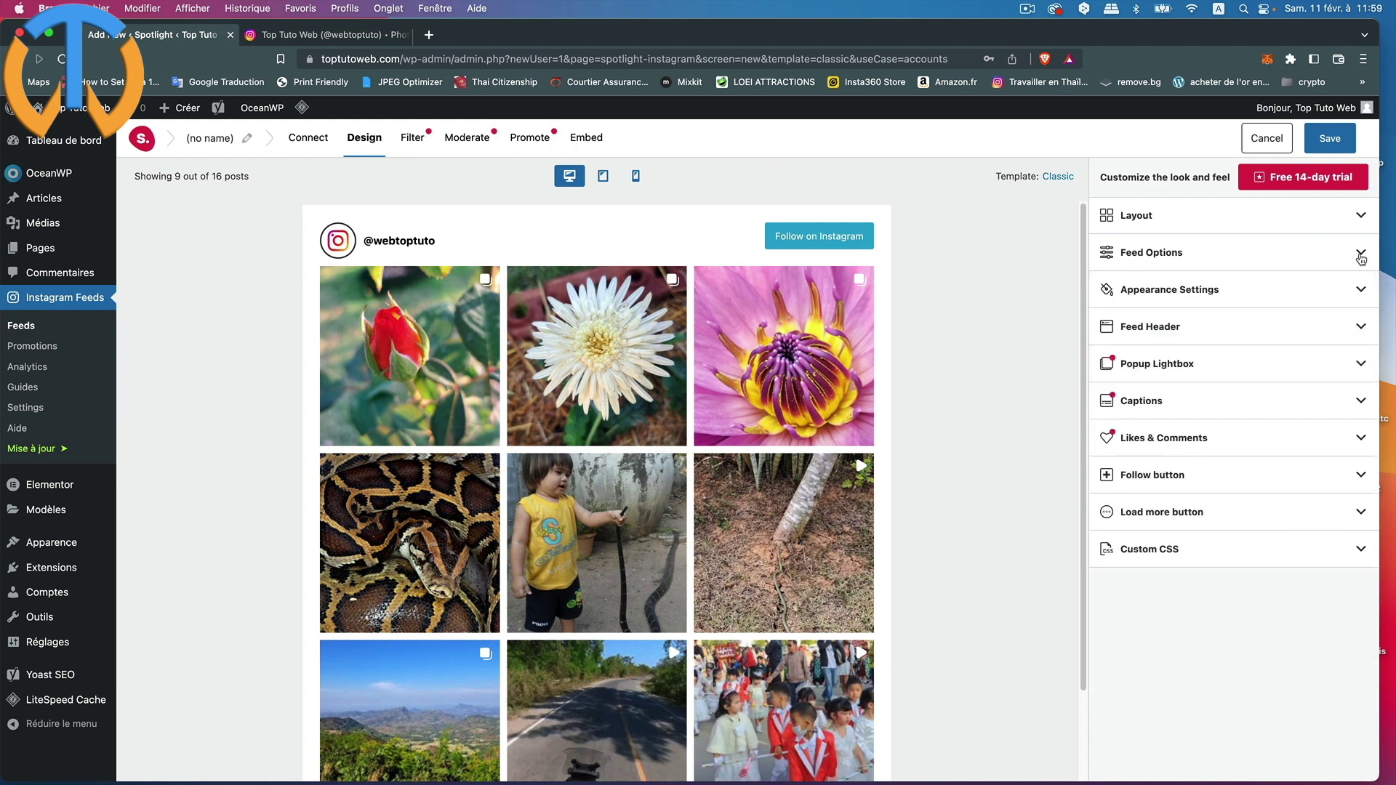
# Step: Set the feed padding to 10 px in the appearance settings
pyautogui.click(1351, 293)
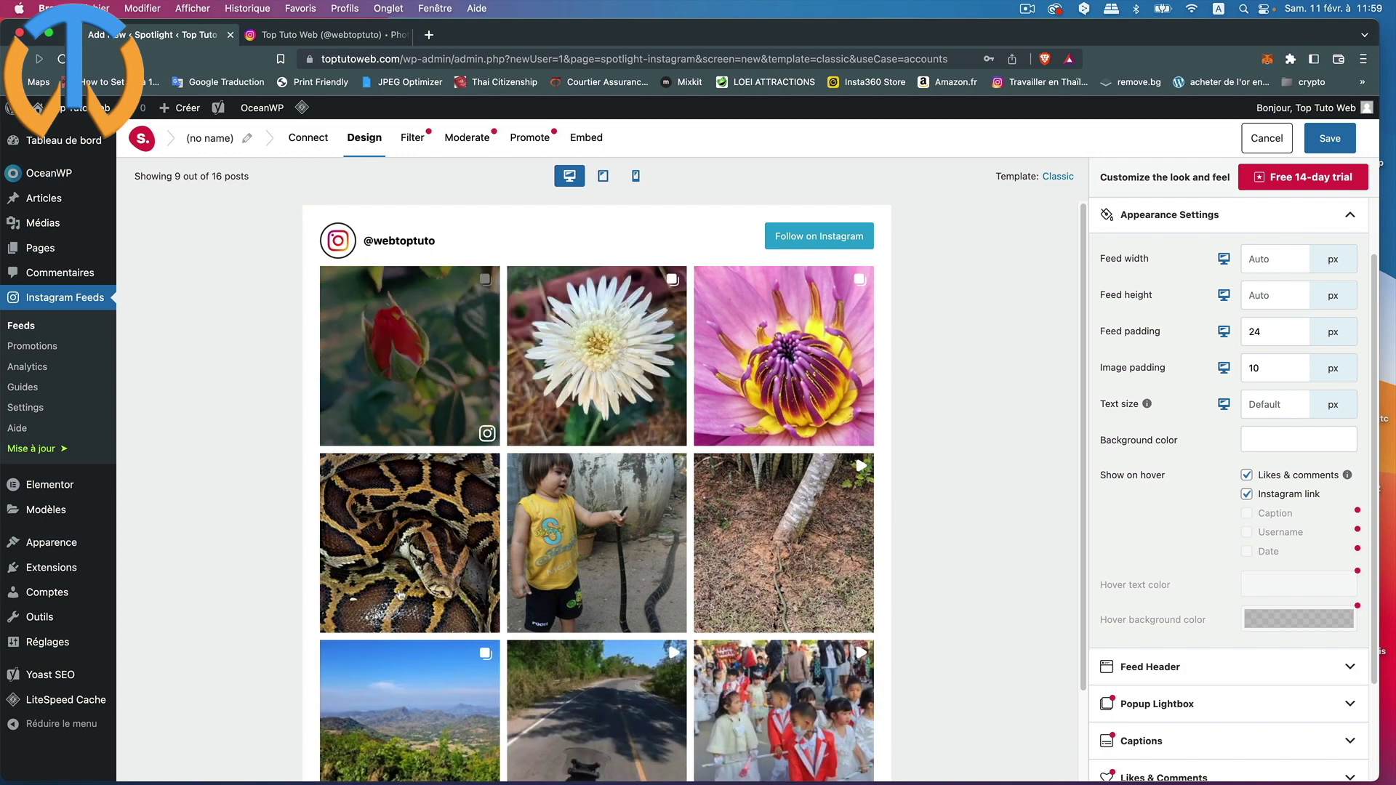
pyautogui.scroll(-3, 435, 251)
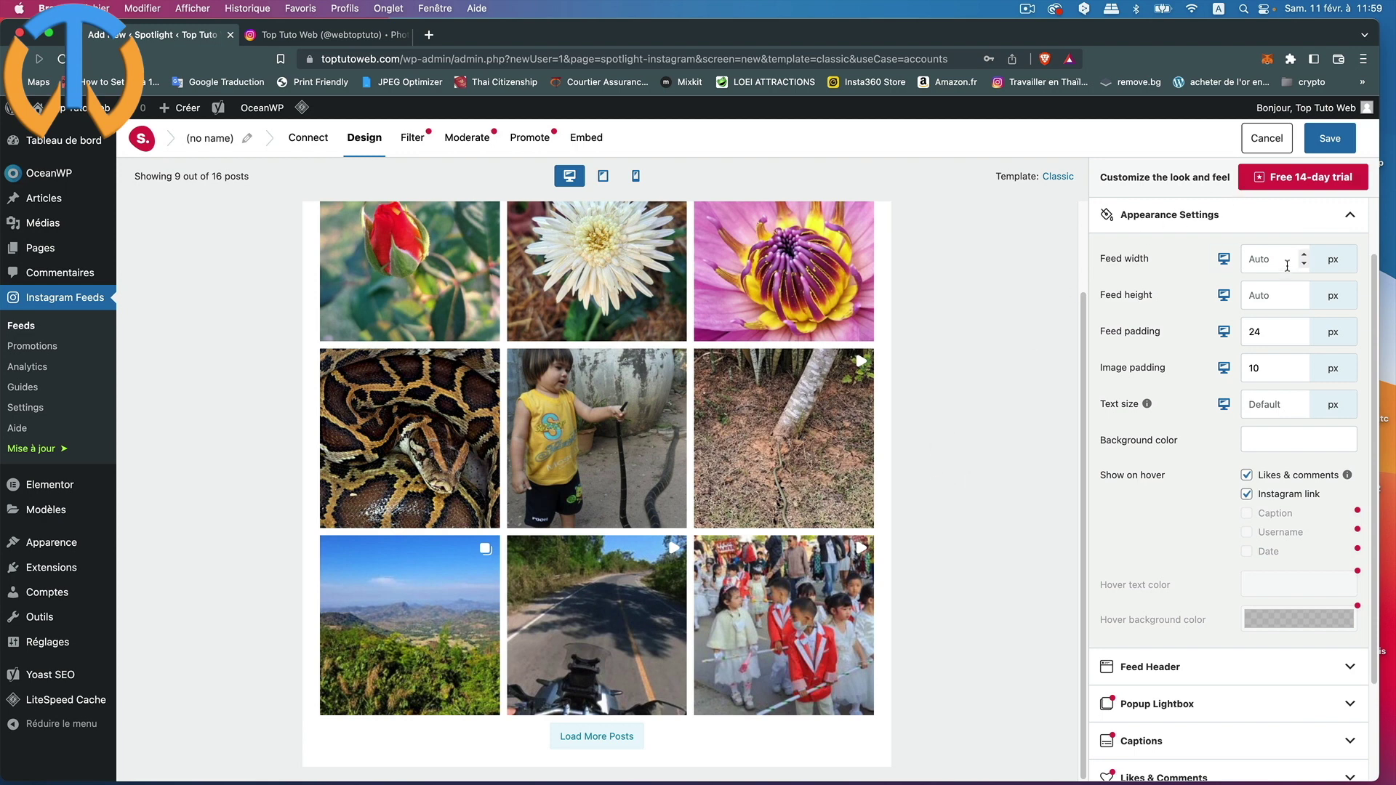
pyautogui.scroll(1, 1142, 313)
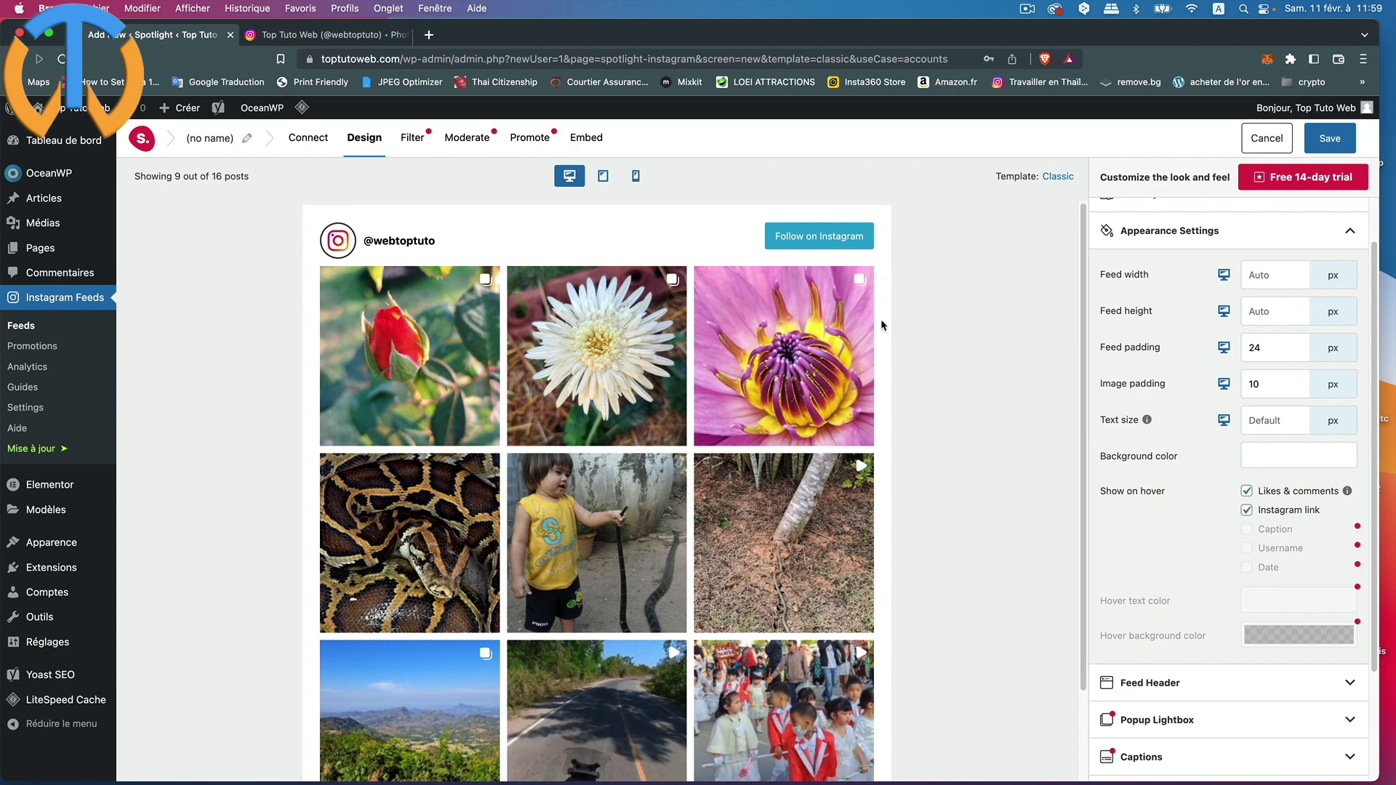
pyautogui.click(1304, 354)
pyautogui.click(1304, 353)
pyautogui.click(1304, 354)
pyautogui.click(1304, 353)
pyautogui.click(1304, 354)
pyautogui.click(1304, 353)
pyautogui.click(1304, 354)
pyautogui.click(1304, 354)
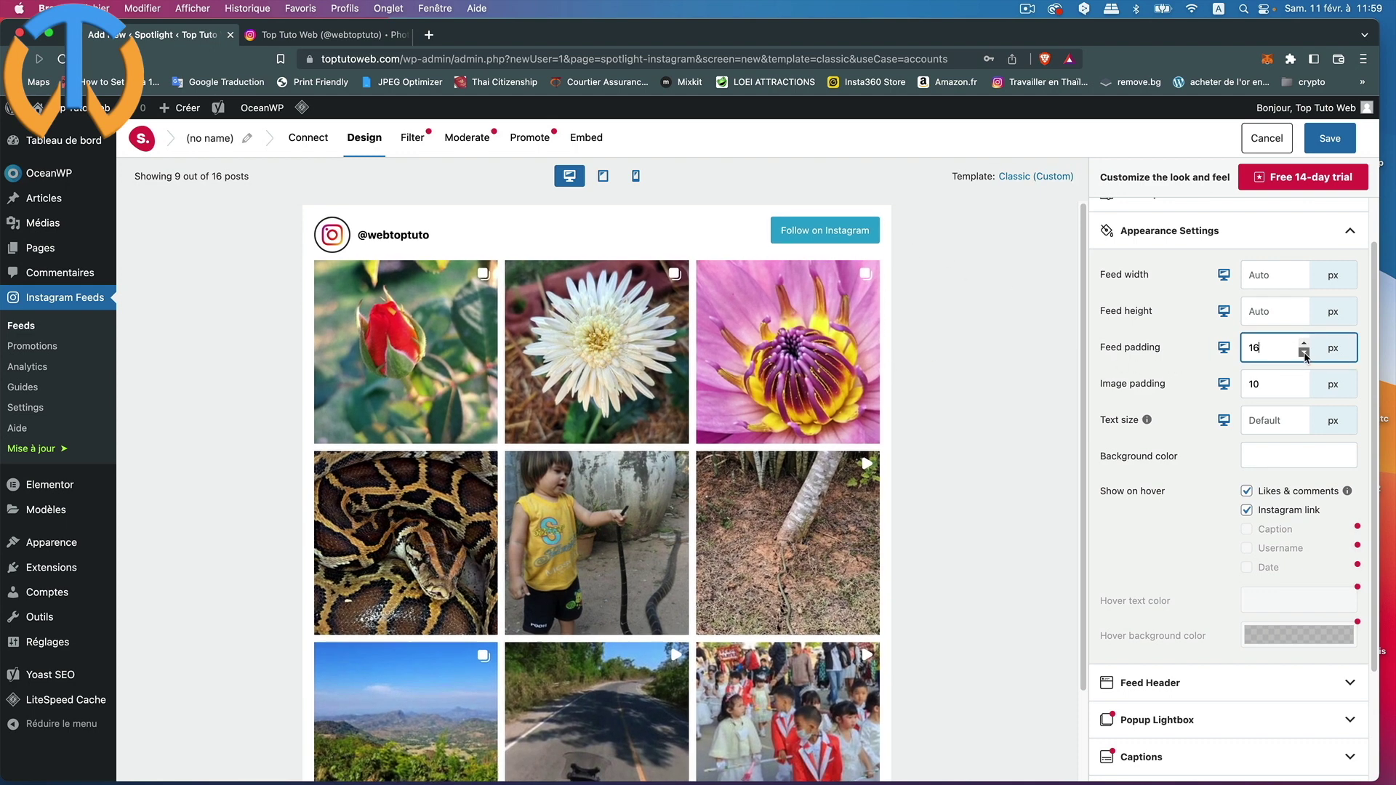
pyautogui.click(1304, 353)
pyautogui.click(1304, 354)
pyautogui.click(1304, 353)
pyautogui.click(1304, 353)
pyautogui.click(1304, 353)
pyautogui.click(1304, 354)
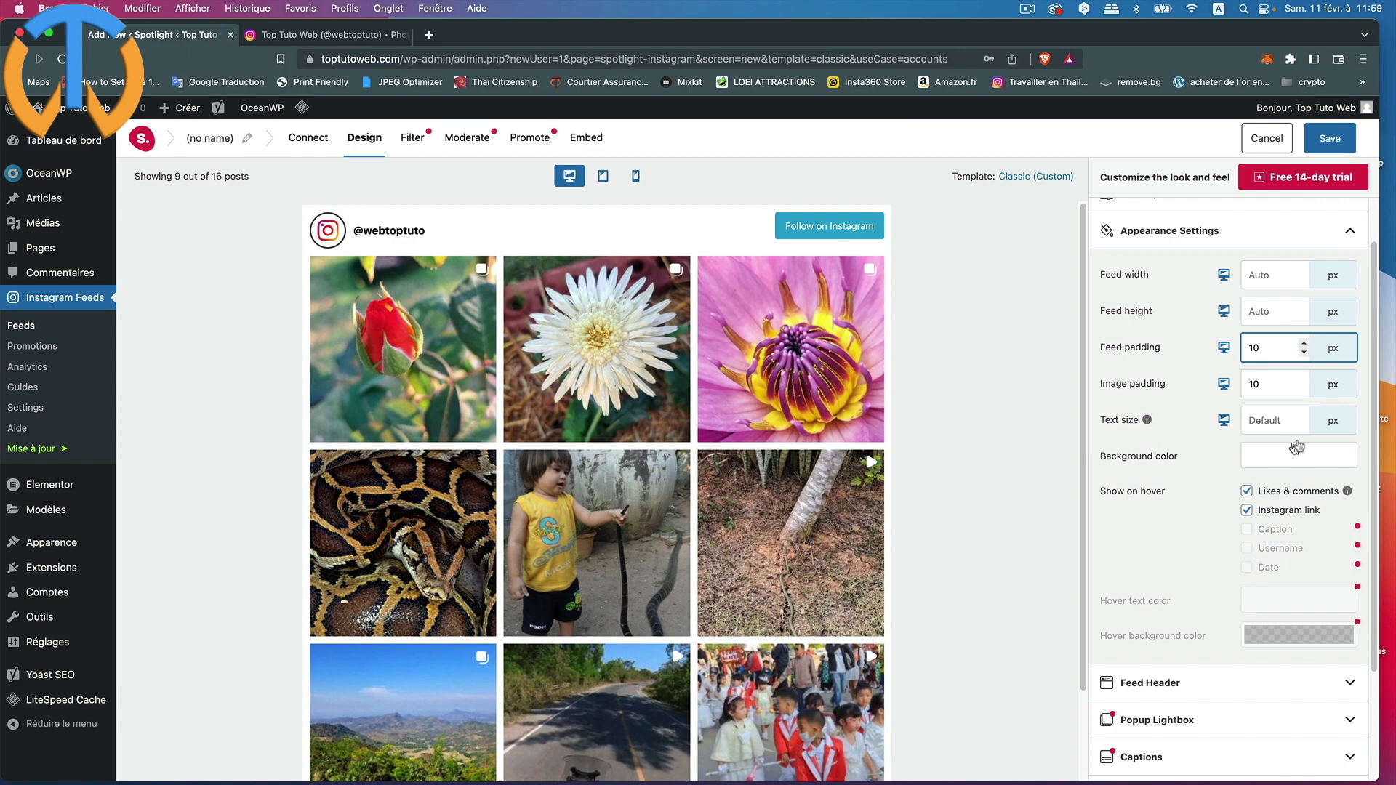
# Step: Set the image padding between the feed's posts to 6 px
pyautogui.click(1304, 390)
pyautogui.click(1304, 391)
pyautogui.click(1304, 390)
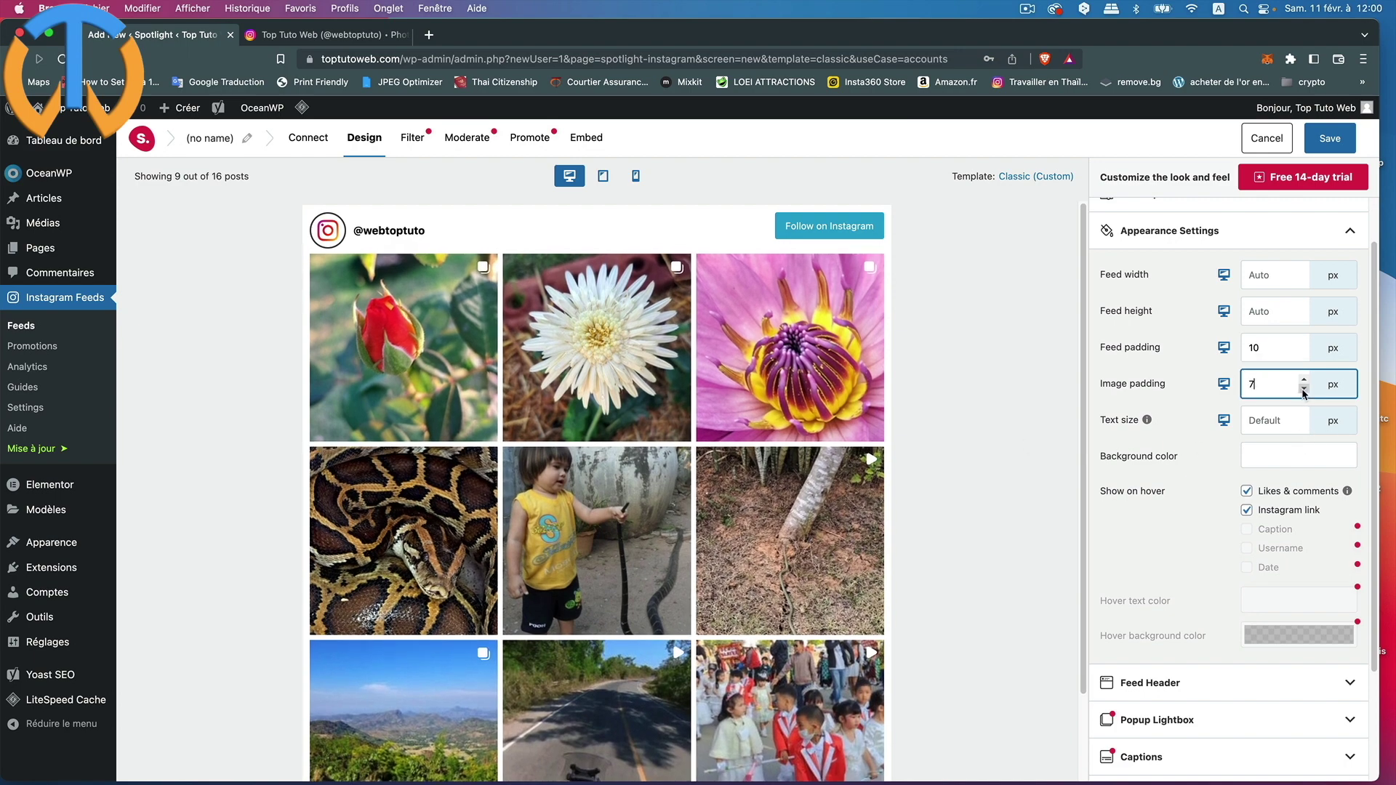
pyautogui.click(1304, 390)
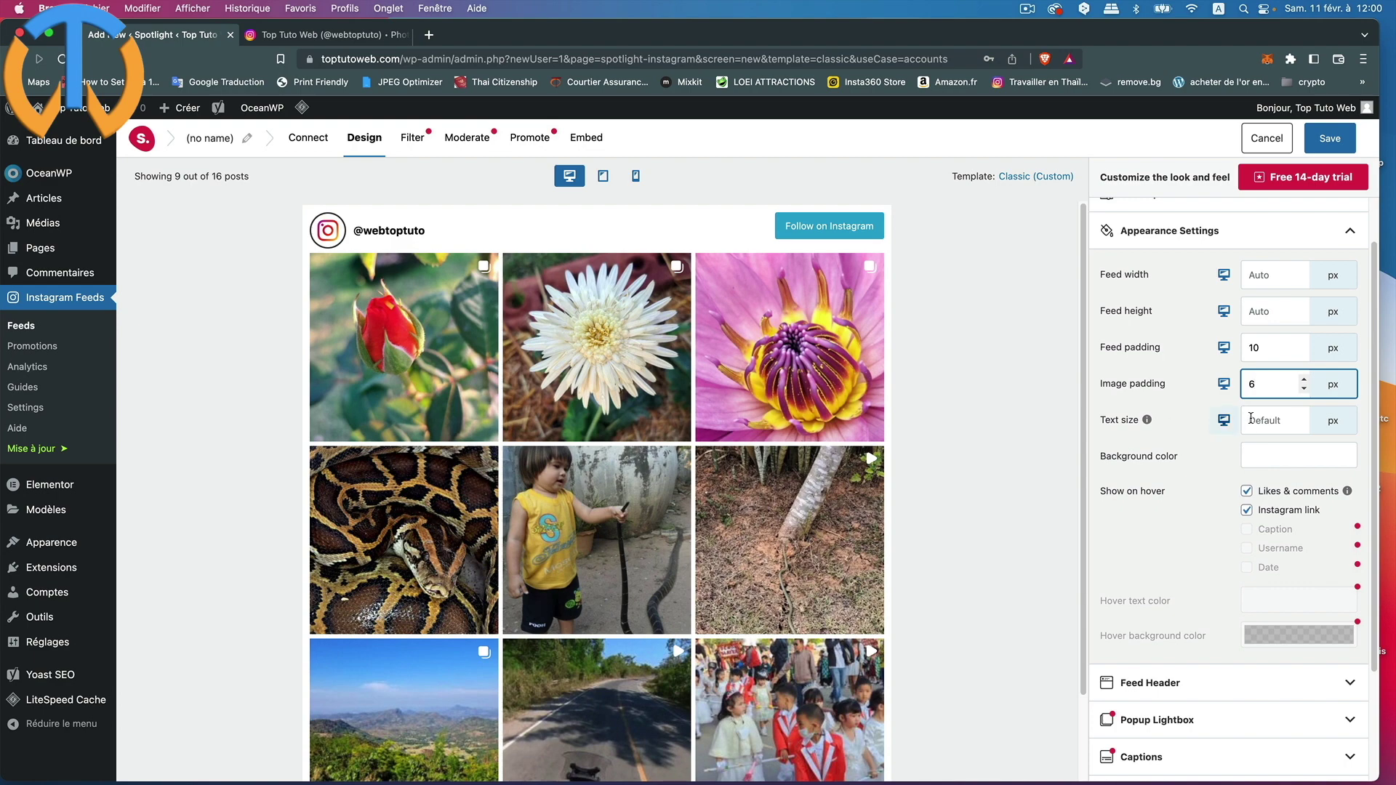
# Step: Set the feed's text size to 12 px
pyautogui.click(1305, 418)
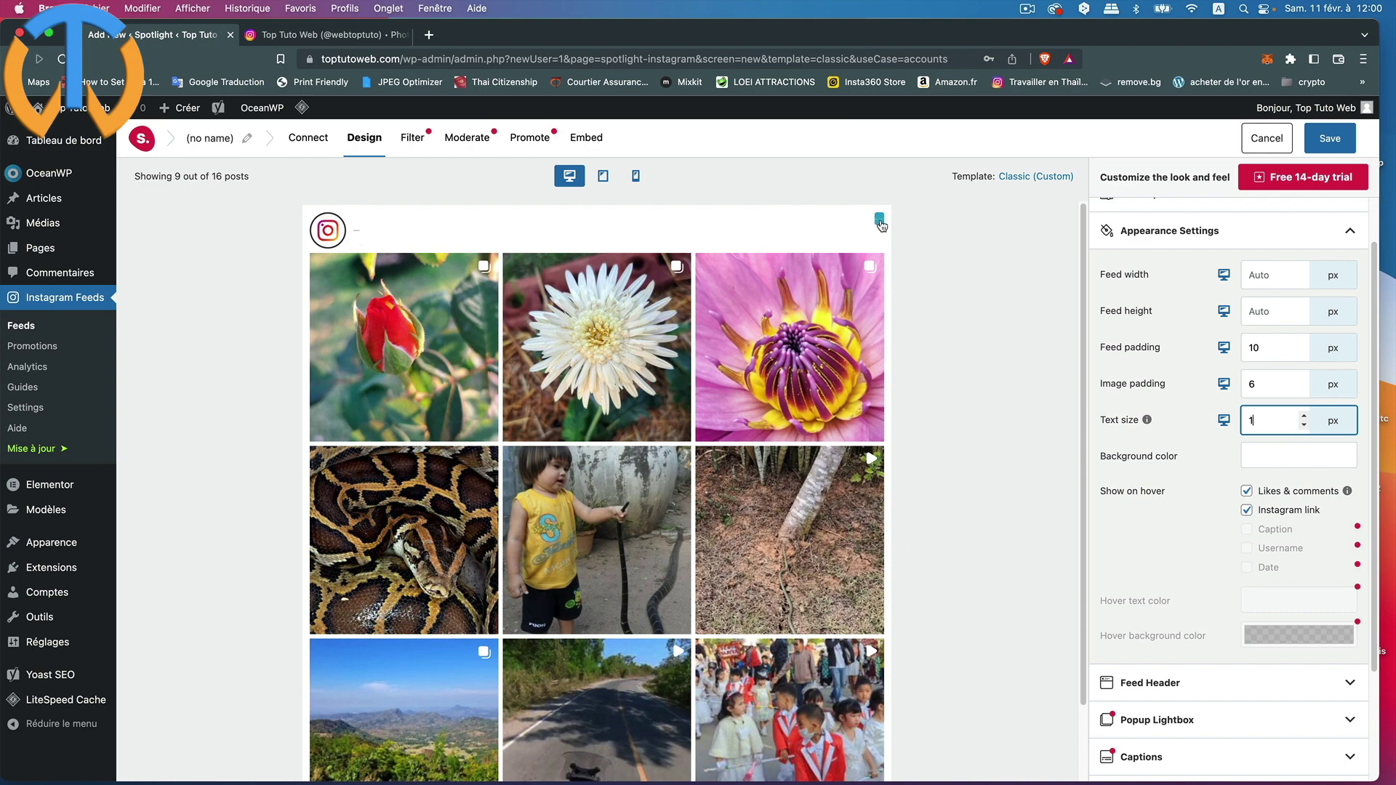
pyautogui.moveTo(1376, 433)
pyautogui.write('2')
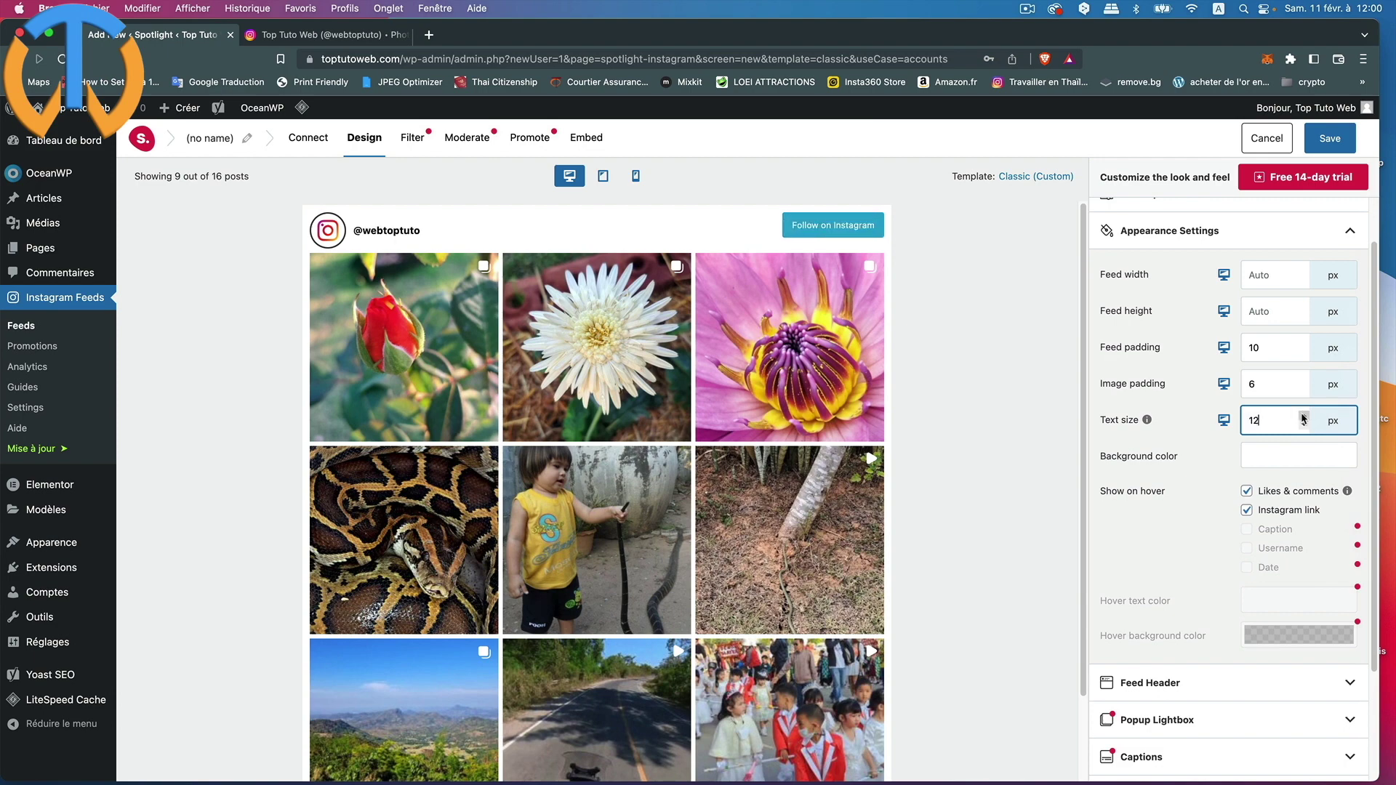
# Step: Try out the color picker for the feed's background, and keep the background white
pyautogui.click(1275, 464)
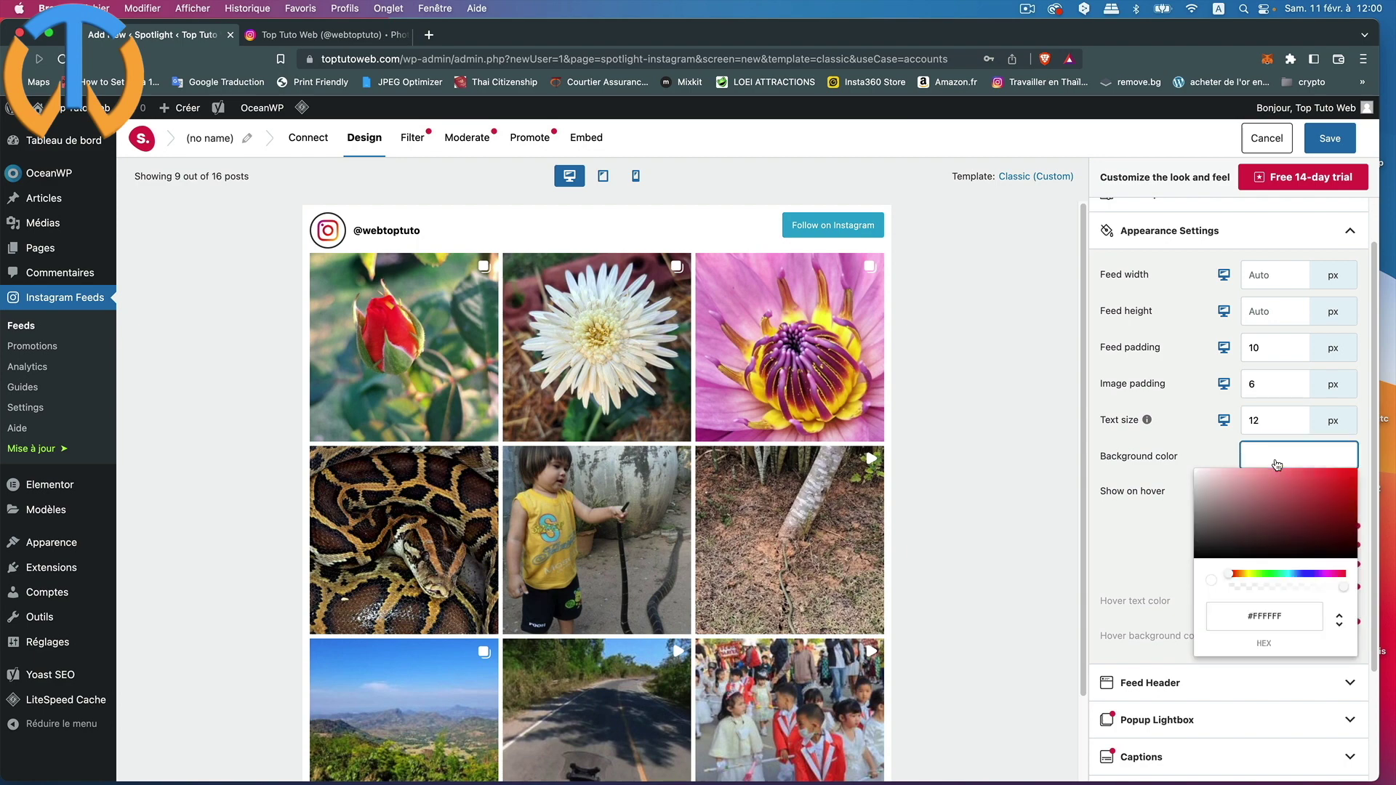
pyautogui.click(1014, 383)
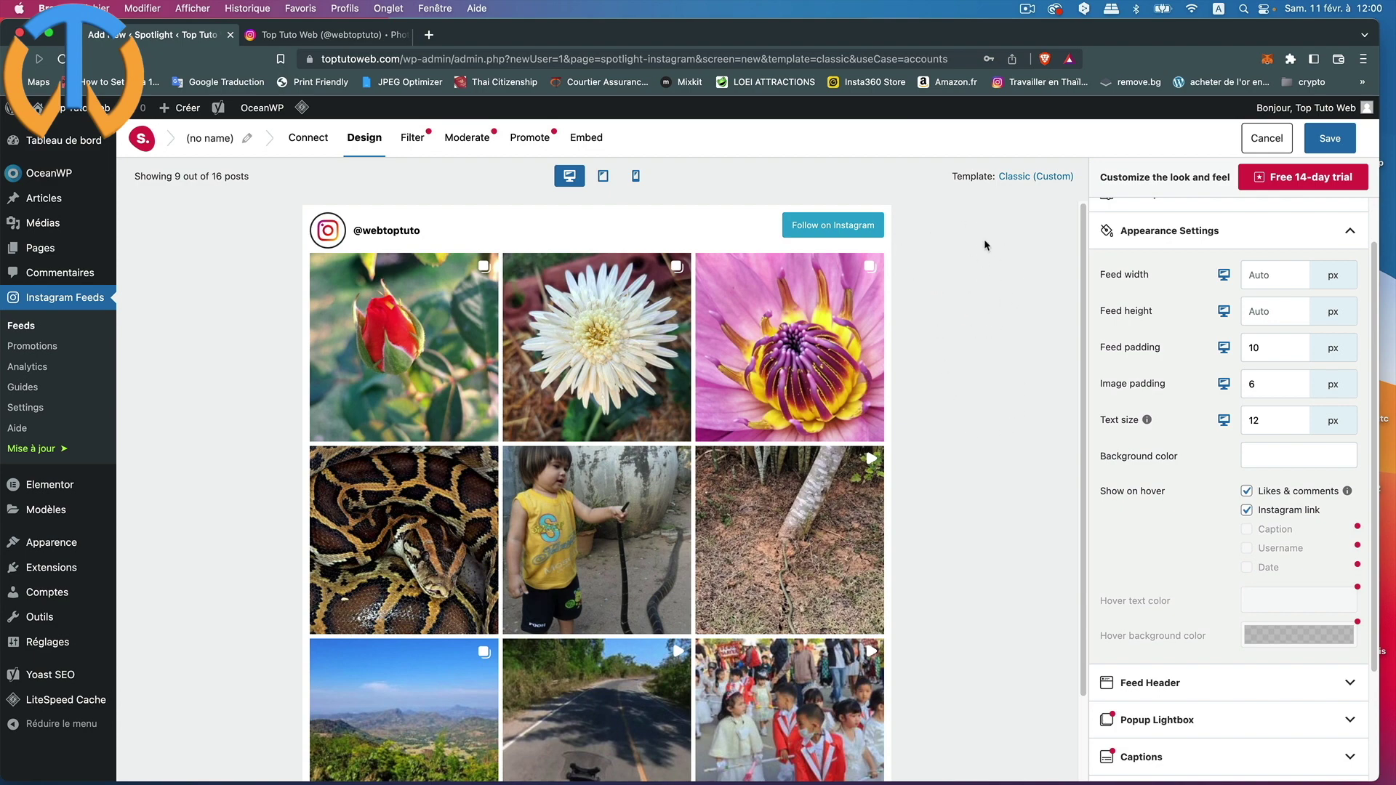
pyautogui.click(1290, 459)
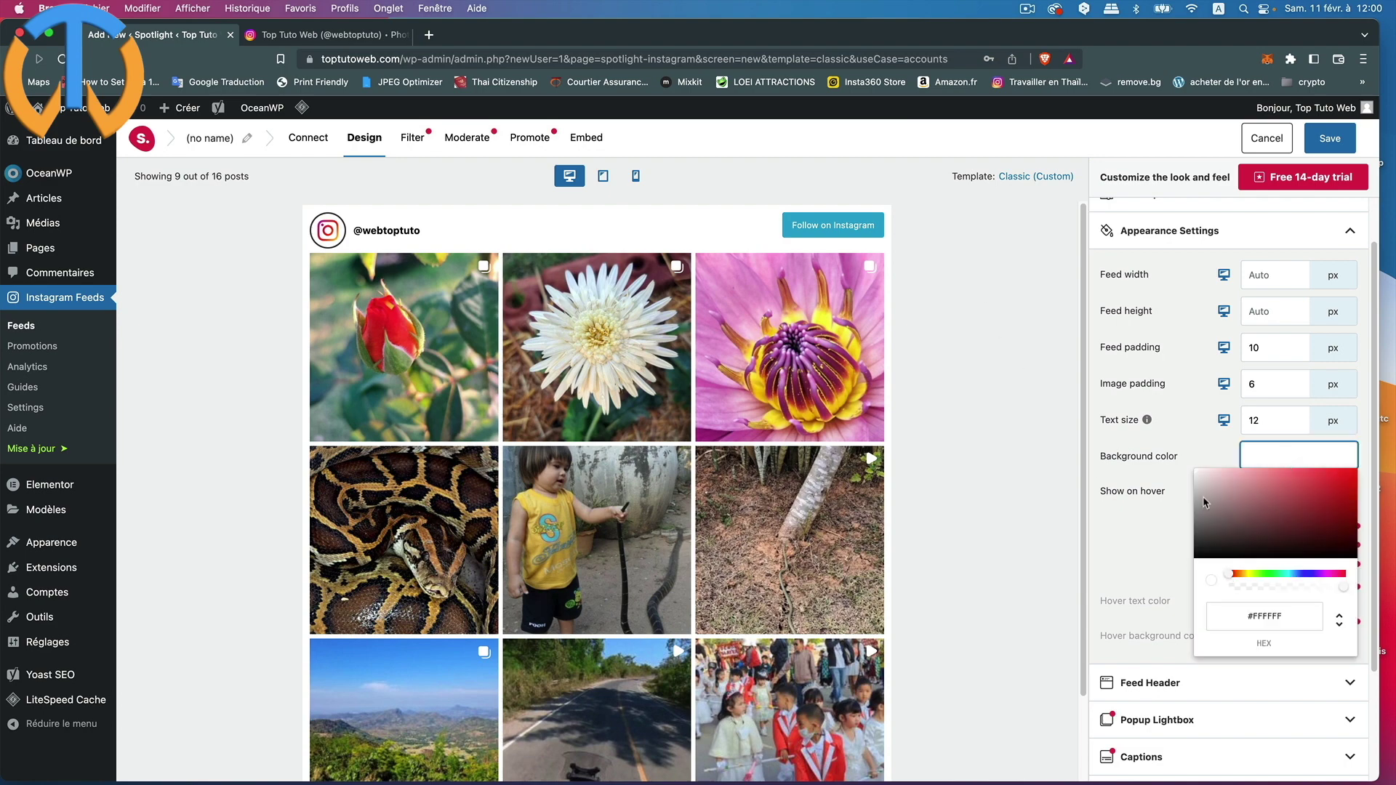
pyautogui.moveTo(1205, 502); pyautogui.dragTo(1187, 444)
pyautogui.click(1128, 516)
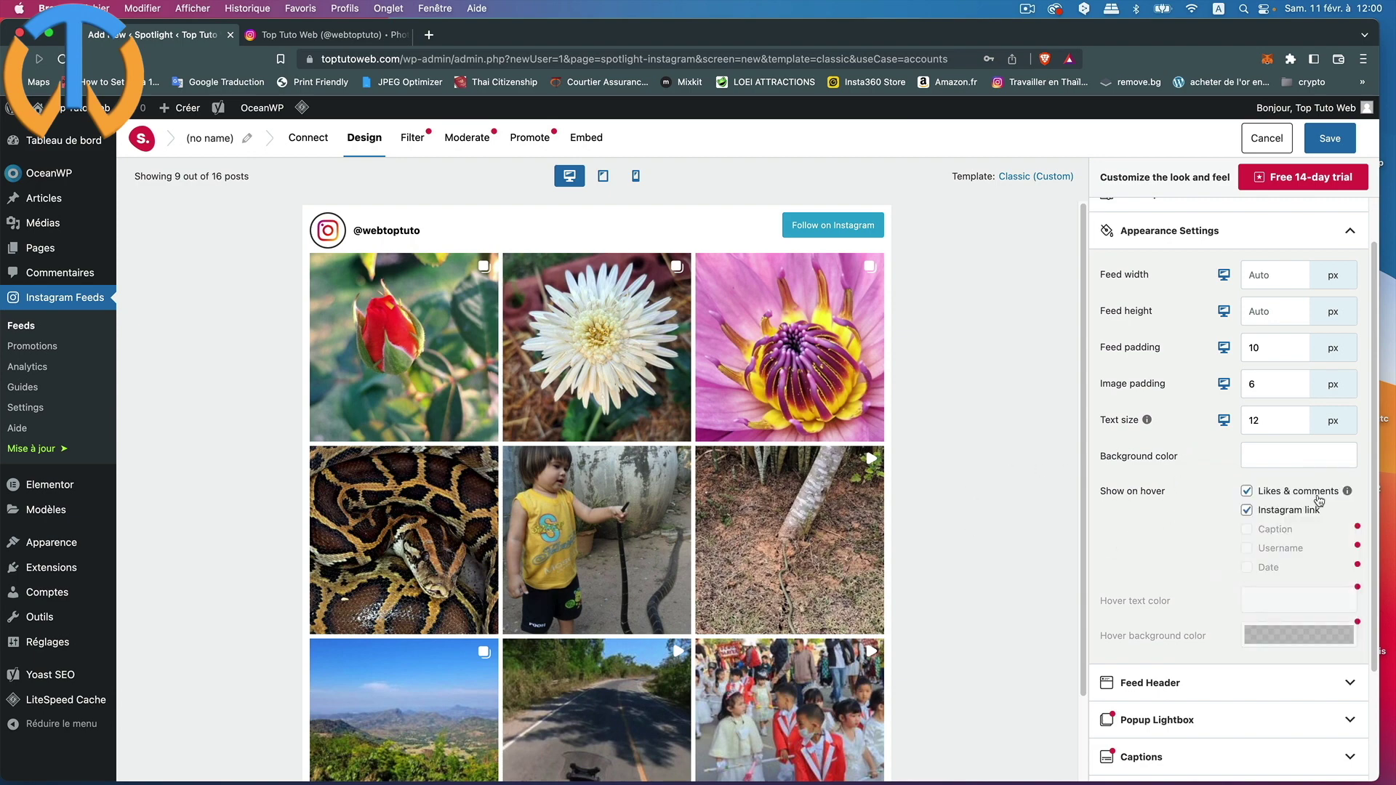
# Step: Review the show-on-hover options, and collapse the appearance settings
pyautogui.moveTo(1349, 494)
pyautogui.scroll(-3, 1100, 533)
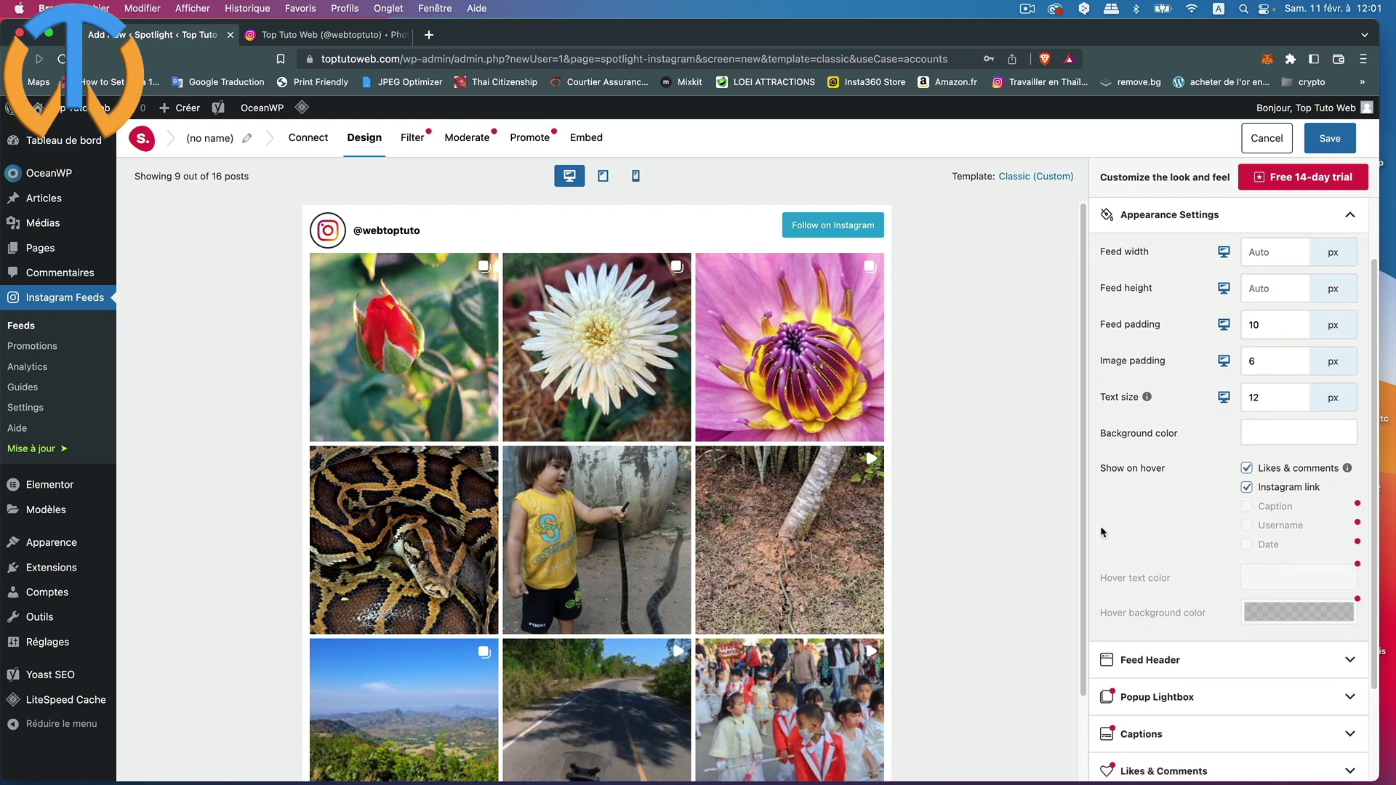
pyautogui.scroll(5, 1091, 487)
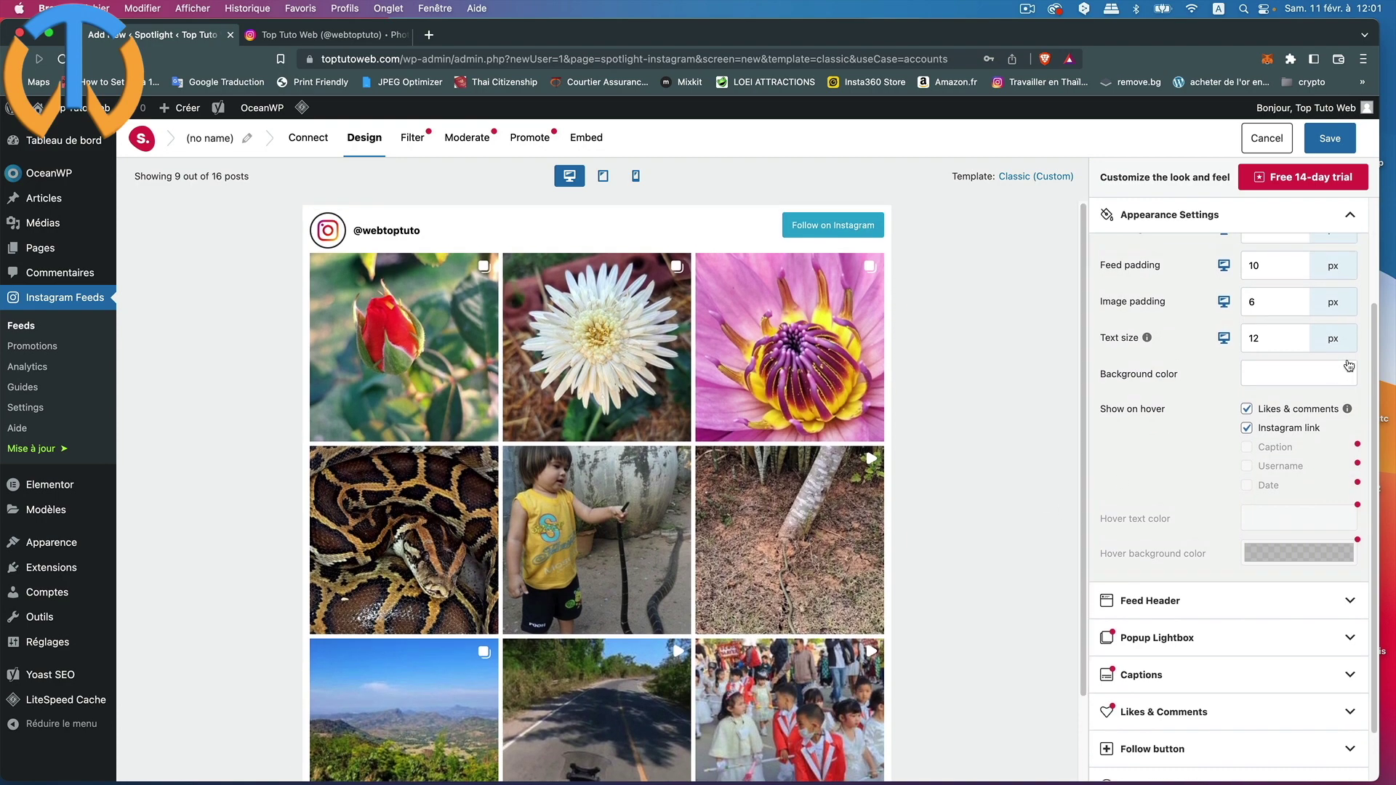
pyautogui.click(1350, 293)
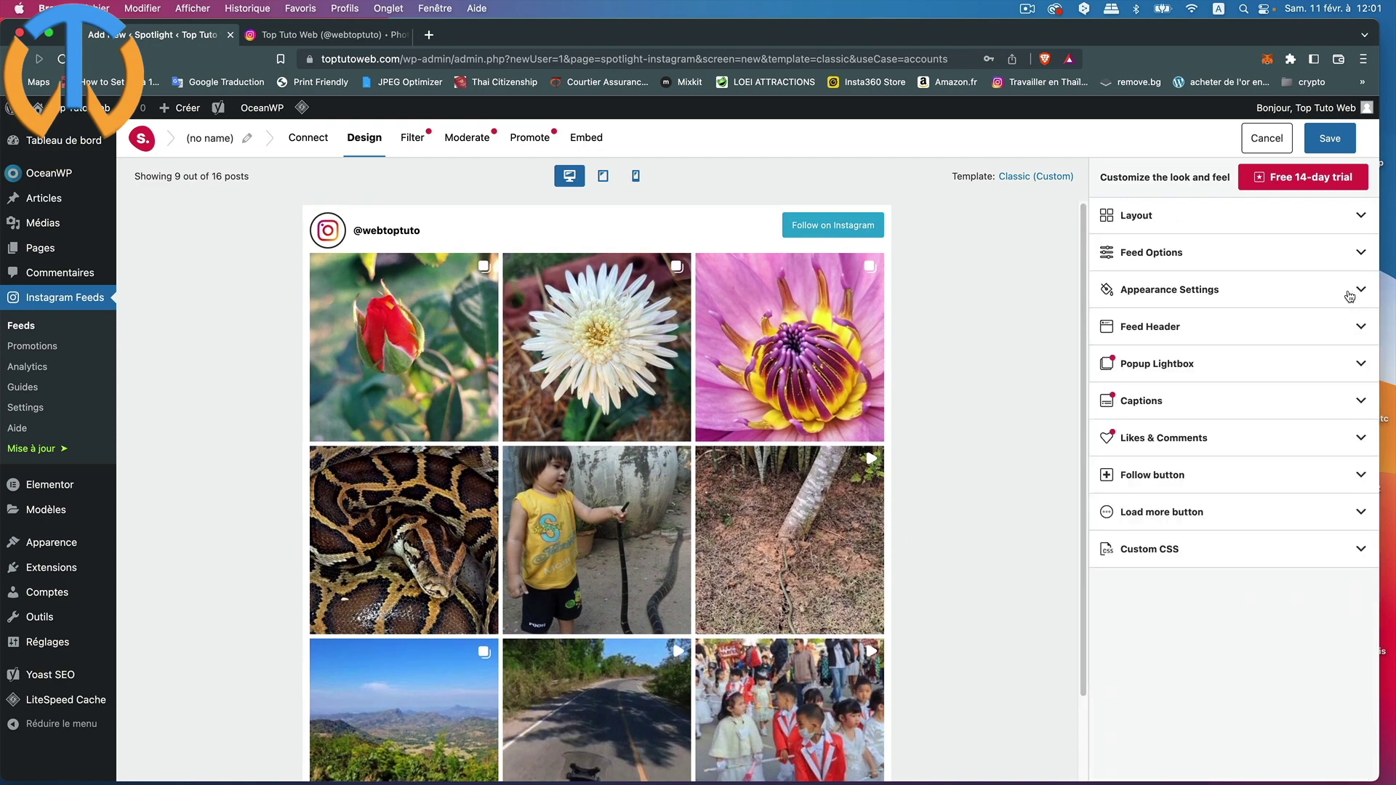
# Step: Open the feed header settings, and try showing the header in the tablet view before hiding it again
pyautogui.click(1360, 329)
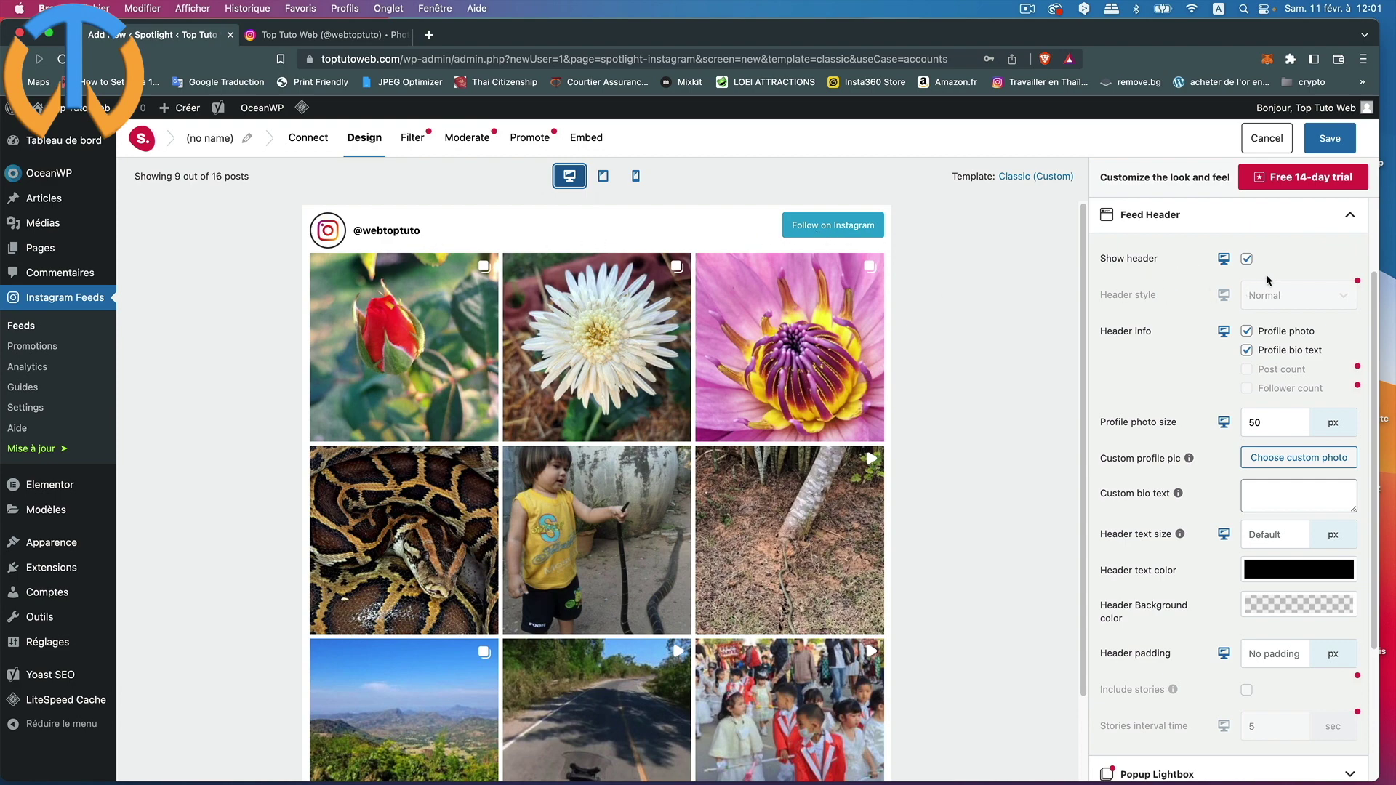
pyautogui.click(603, 178)
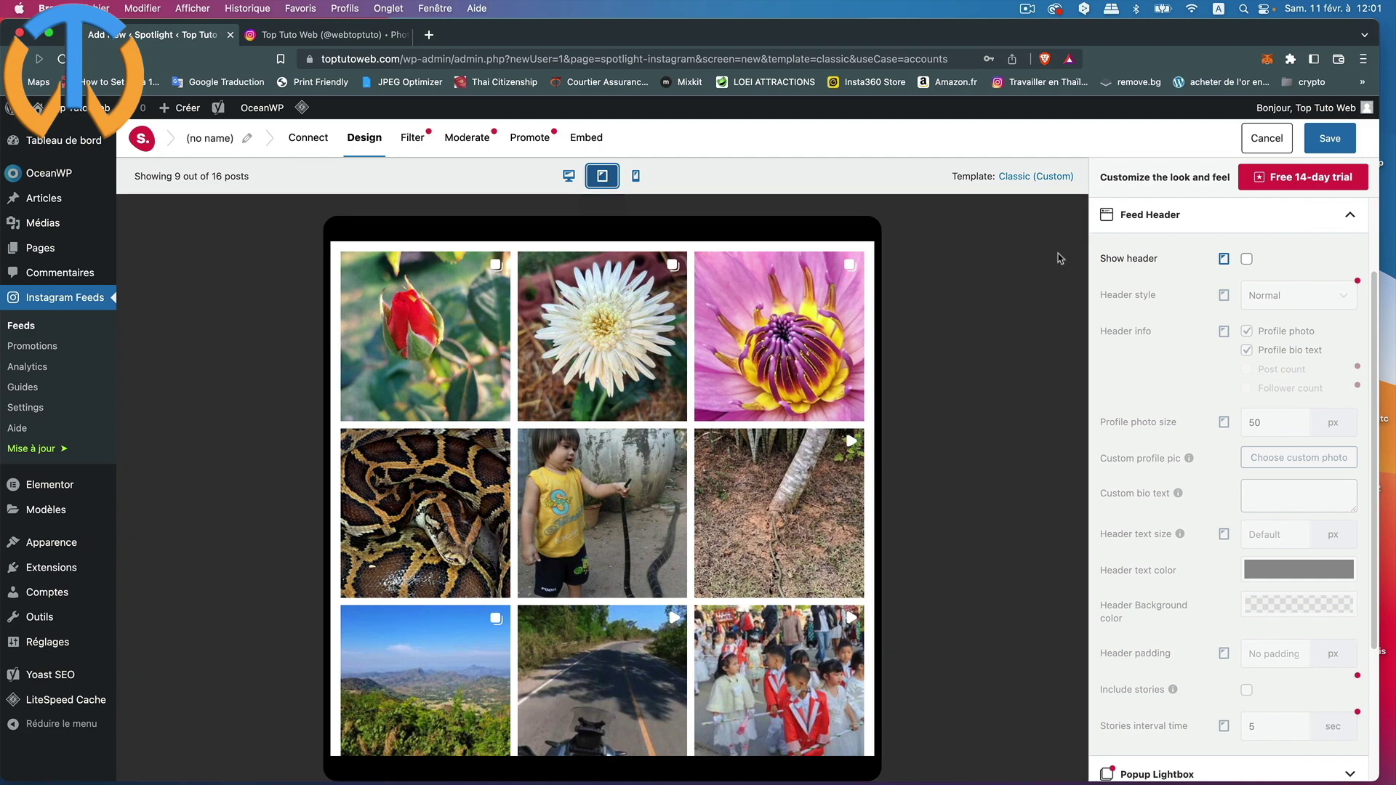
pyautogui.click(1248, 261)
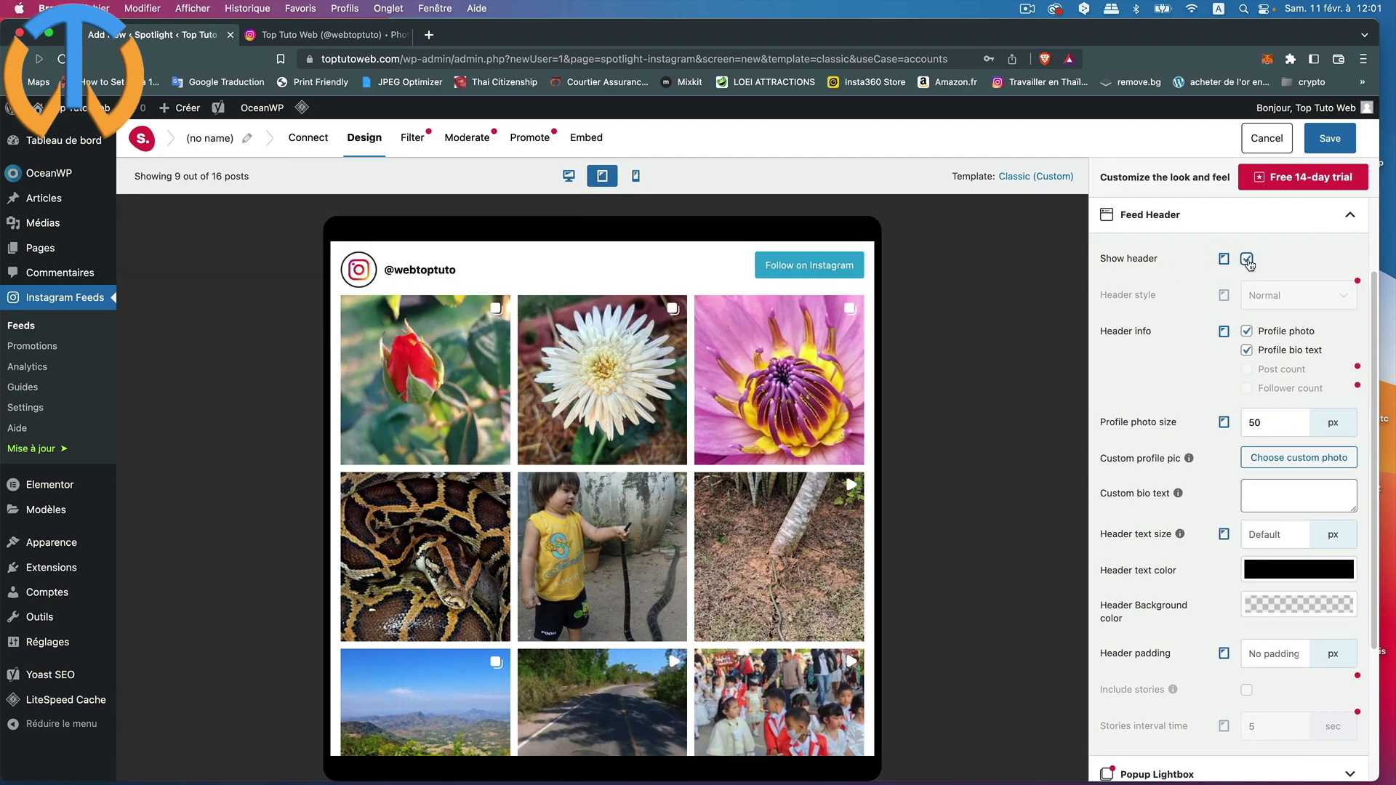
pyautogui.click(1246, 260)
# Step: Hide the feed header in the phone view, and return to the desktop view
pyautogui.click(635, 178)
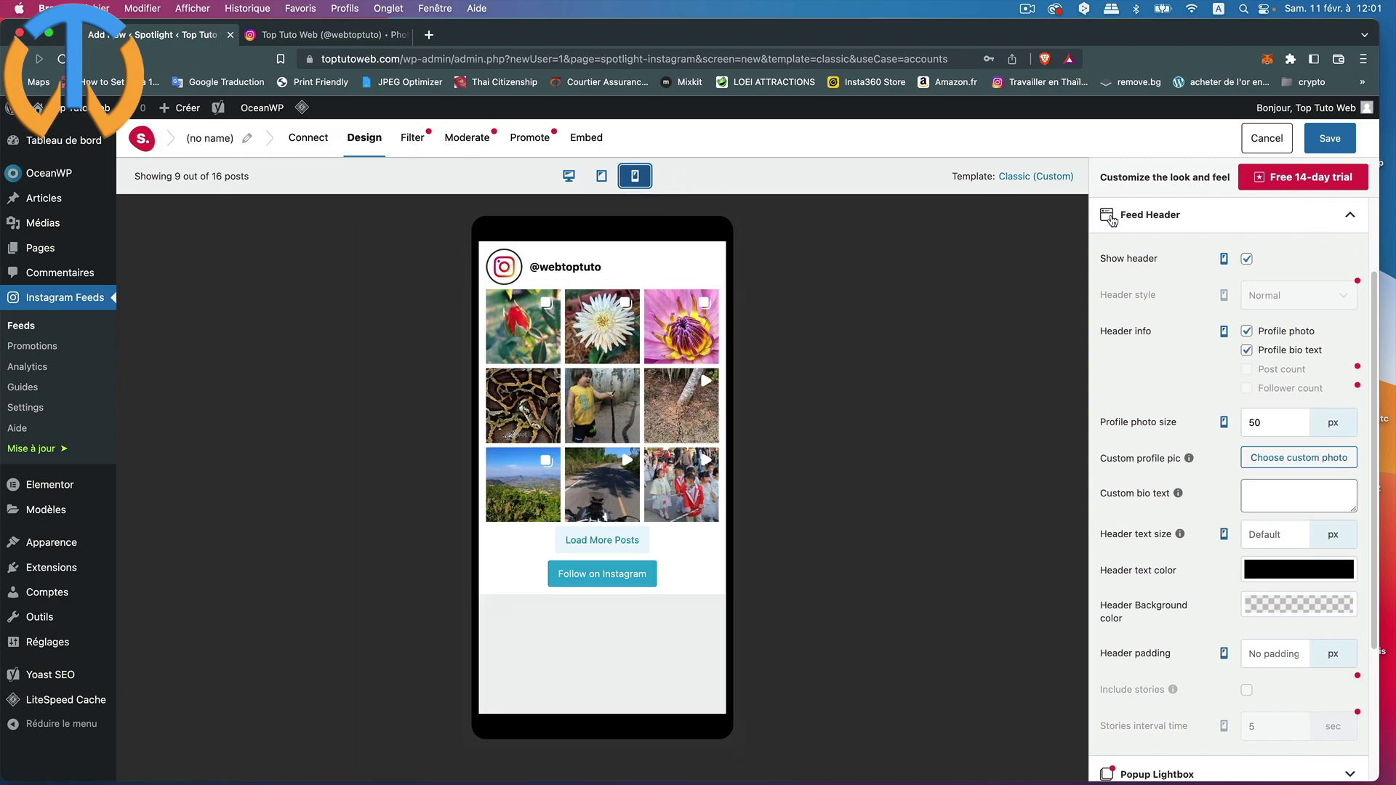
pyautogui.click(1247, 259)
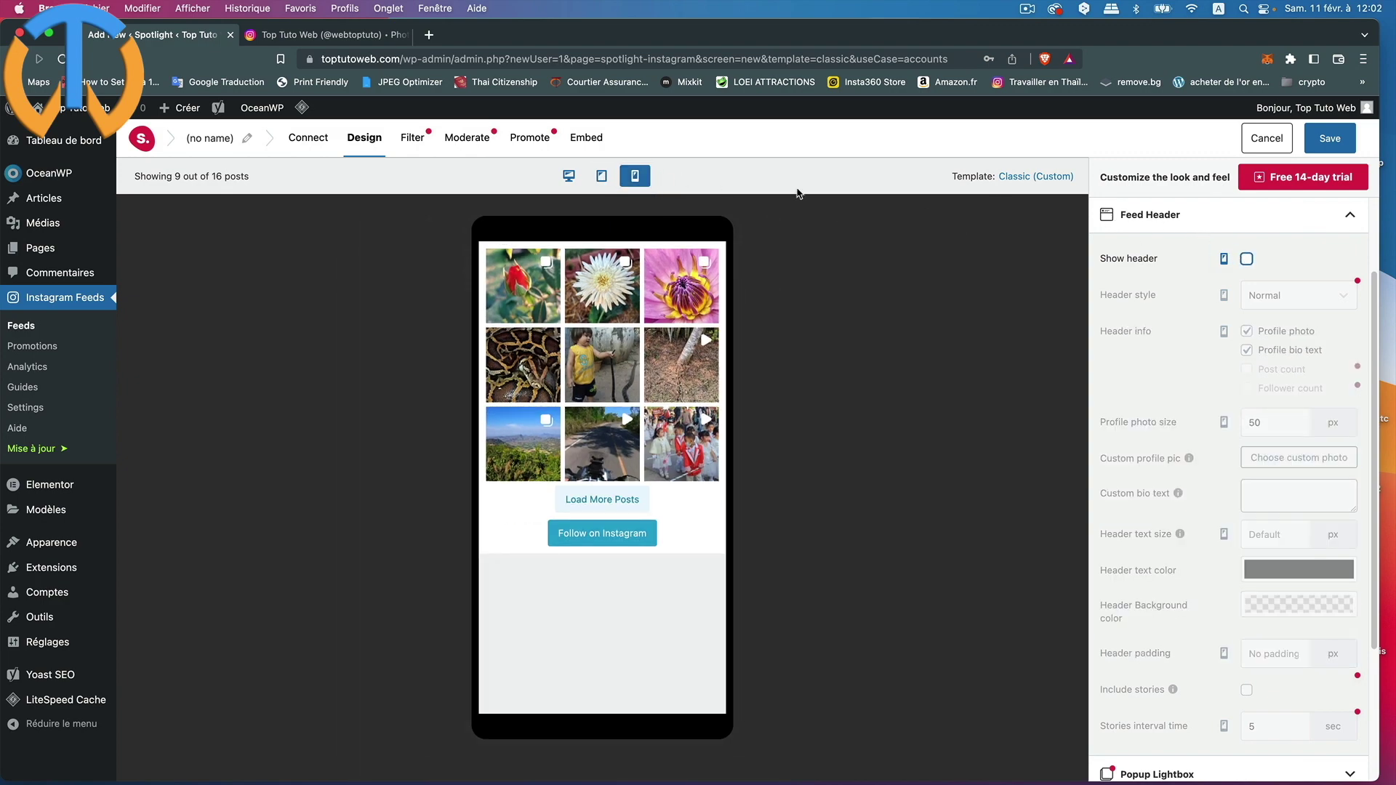
pyautogui.click(569, 178)
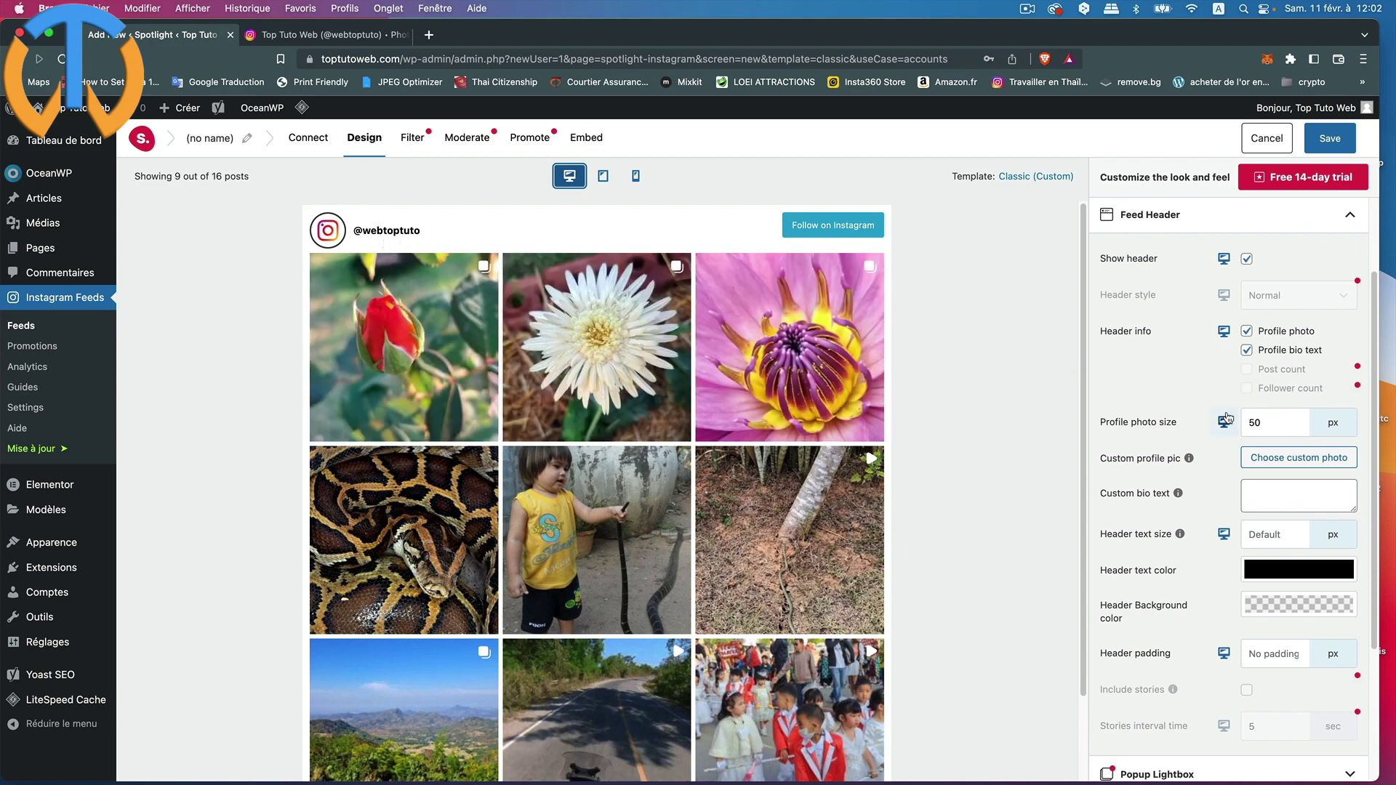
# Step: Set logo-520.jpg from the media library as the feed header's custom profile photo
pyautogui.click(1308, 458)
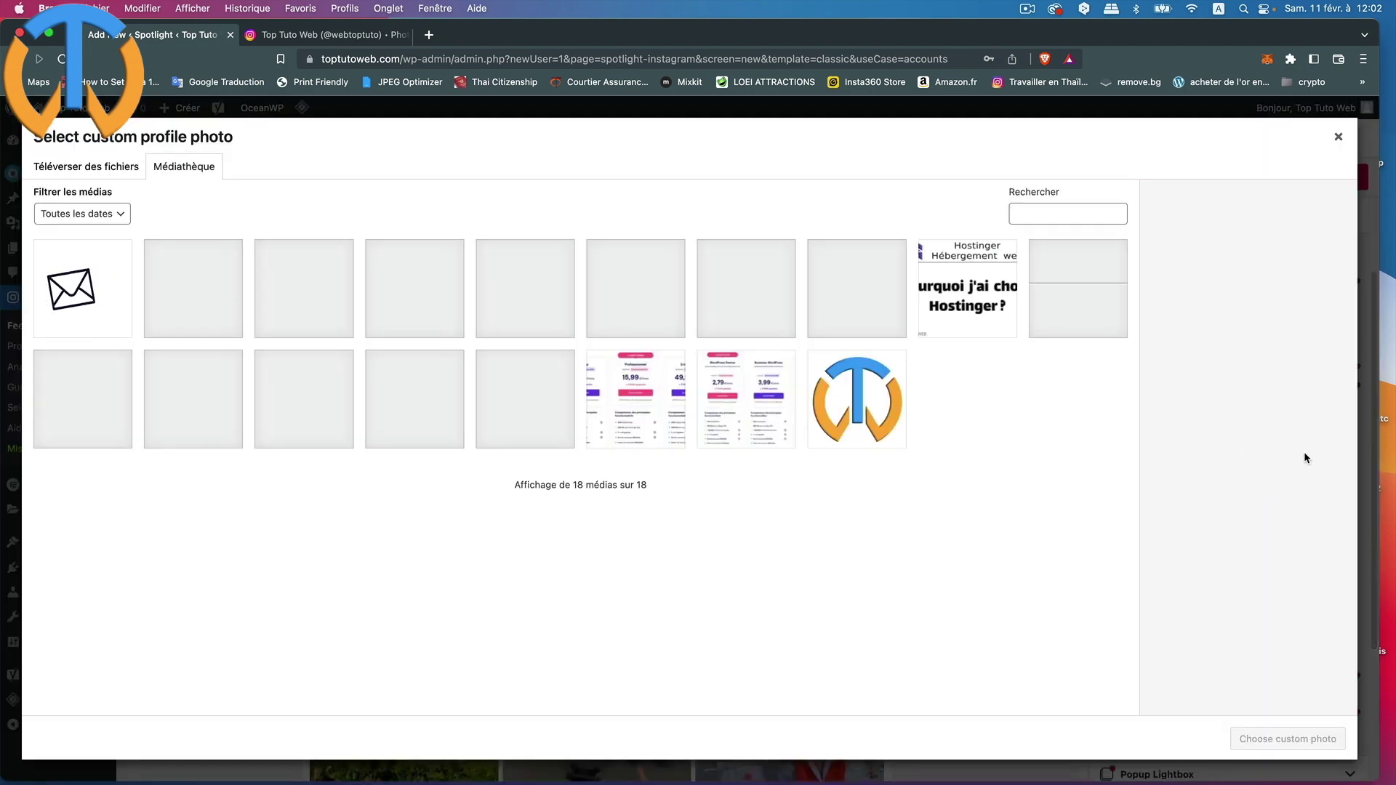
pyautogui.click(836, 406)
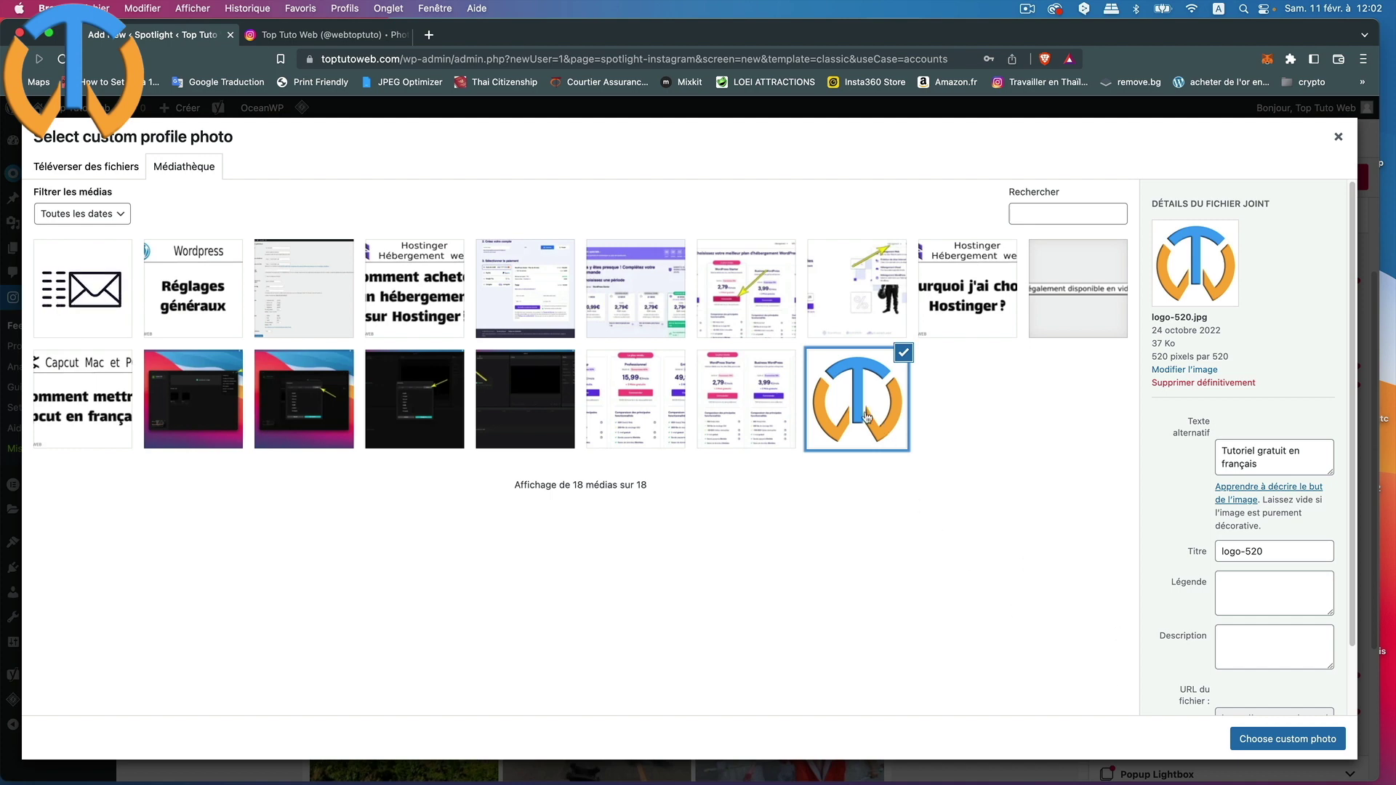
pyautogui.click(1300, 742)
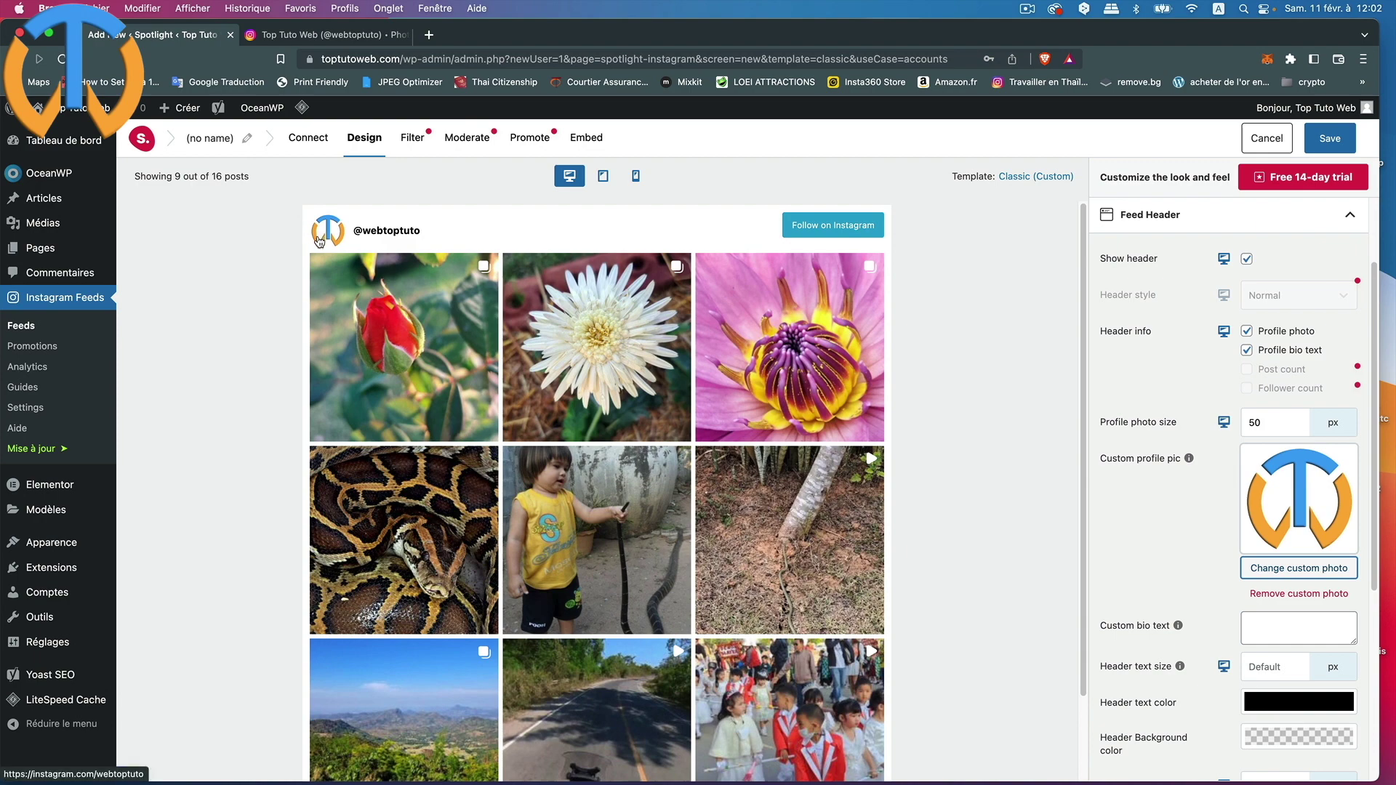
# Step: Reduce the feed header's profile photo size to 43 px
pyautogui.click(1304, 428)
pyautogui.click(1305, 428)
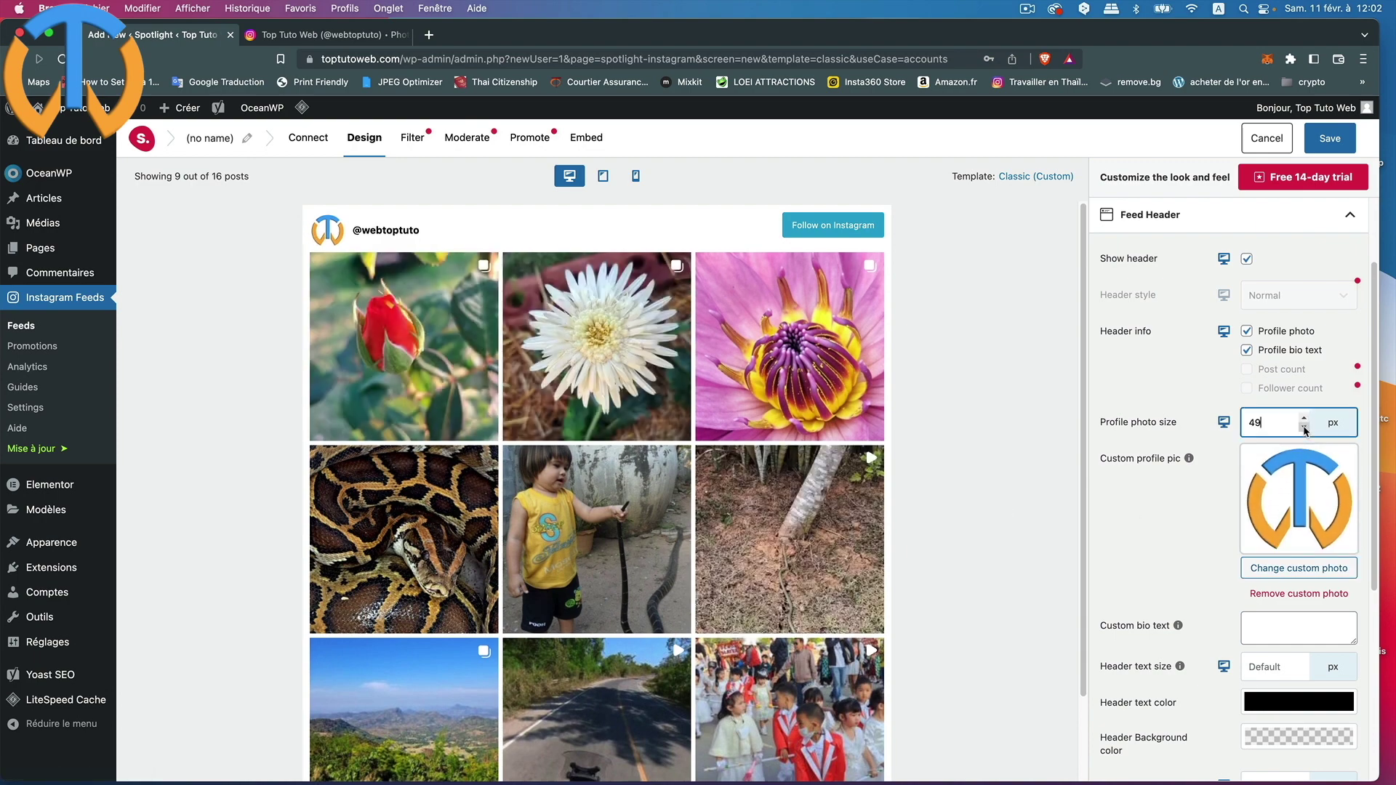
pyautogui.click(1305, 428)
pyautogui.click(1305, 427)
pyautogui.click(1305, 427)
pyautogui.click(1304, 428)
pyautogui.click(1305, 427)
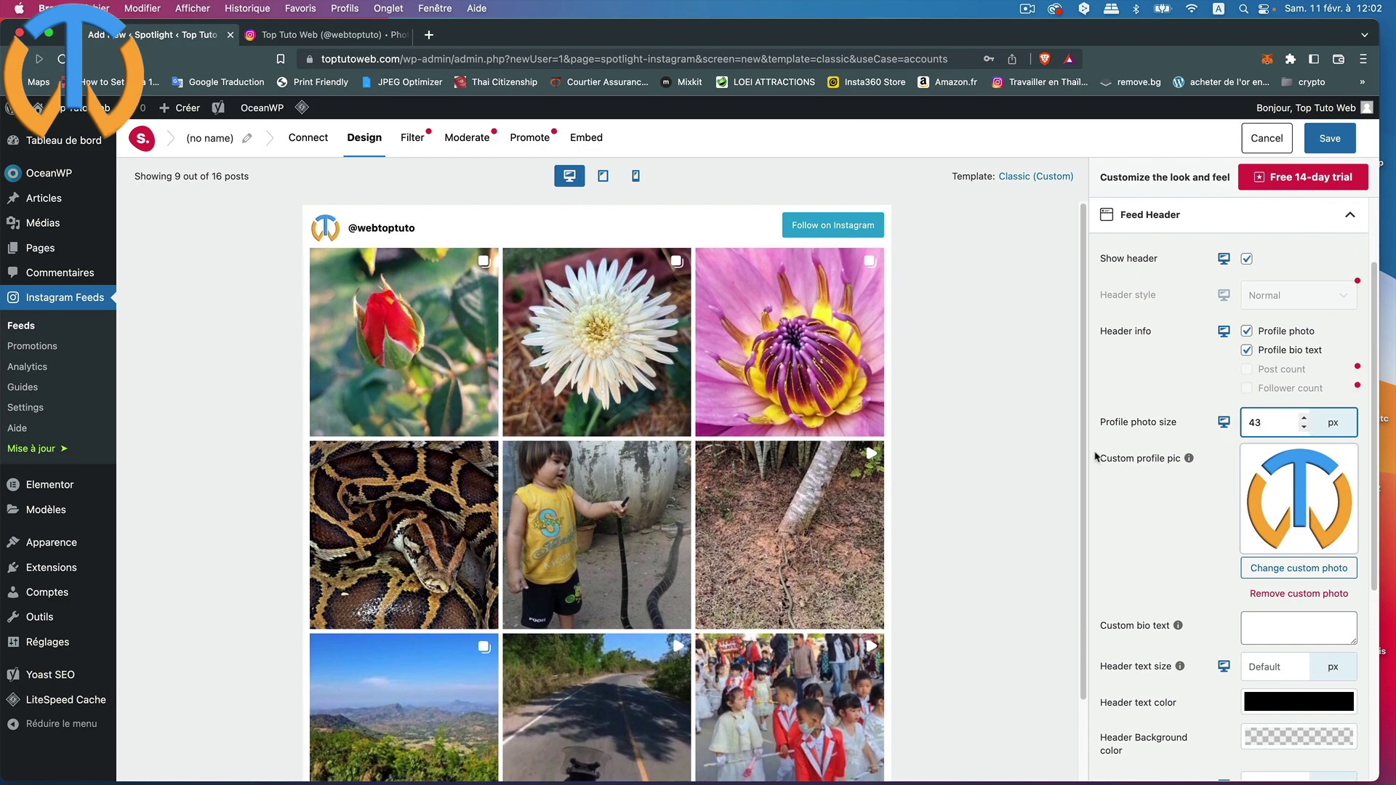
# Step: Enter "Bienvenue" as the feed header's custom bio text
pyautogui.scroll(-5, 1185, 522)
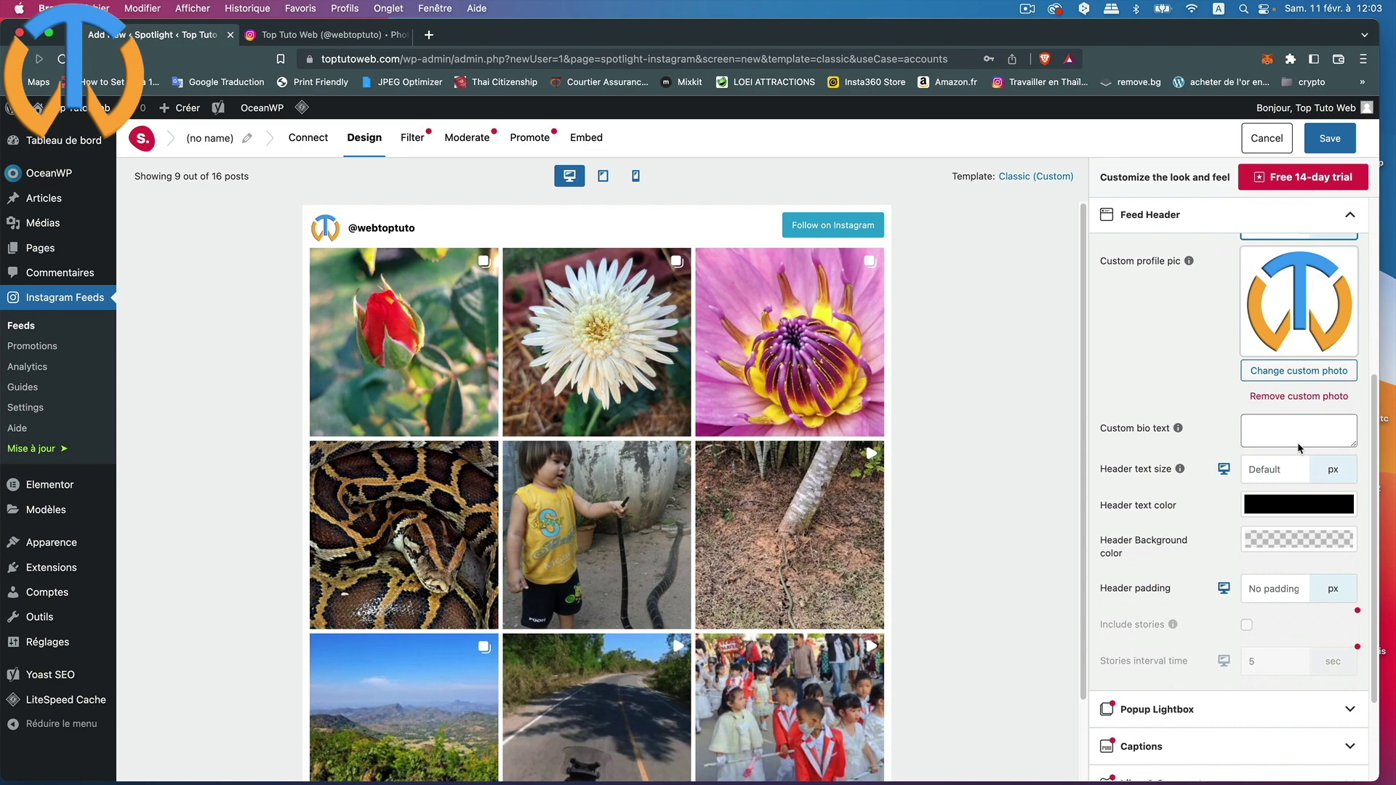
pyautogui.click(1297, 430)
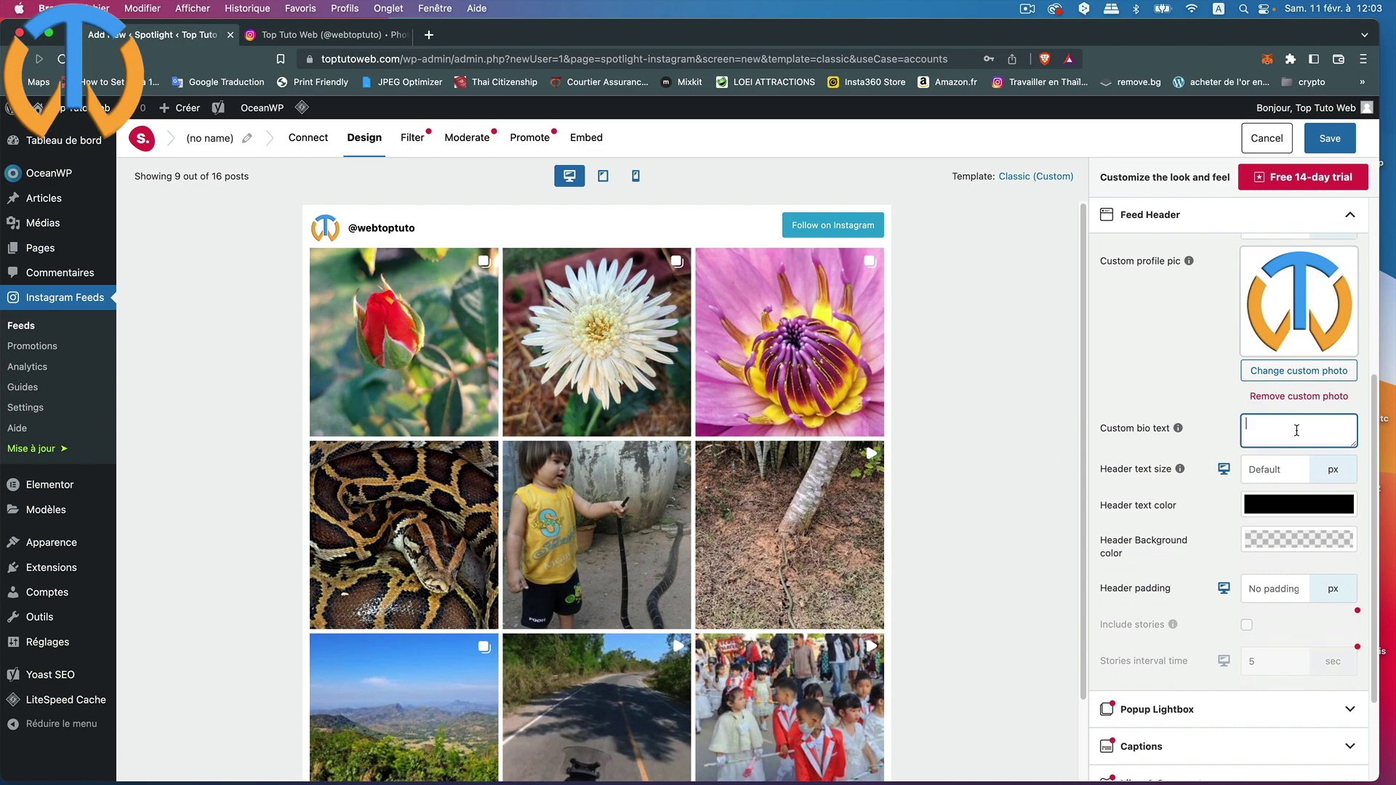
pyautogui.write('Bienvenue')
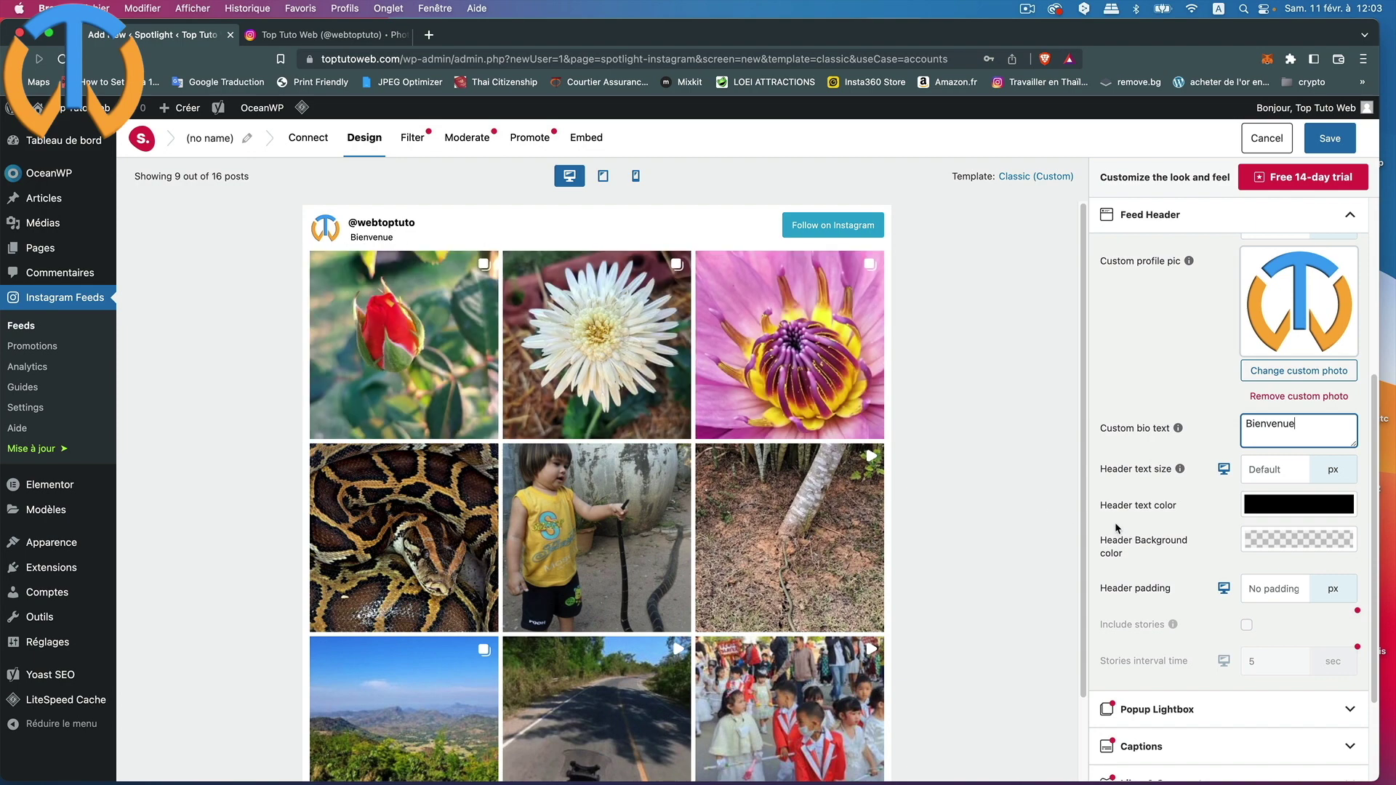
# Step: Try a header padding of 7 px, and bring it back to no padding
pyautogui.scroll(-3, 1206, 518)
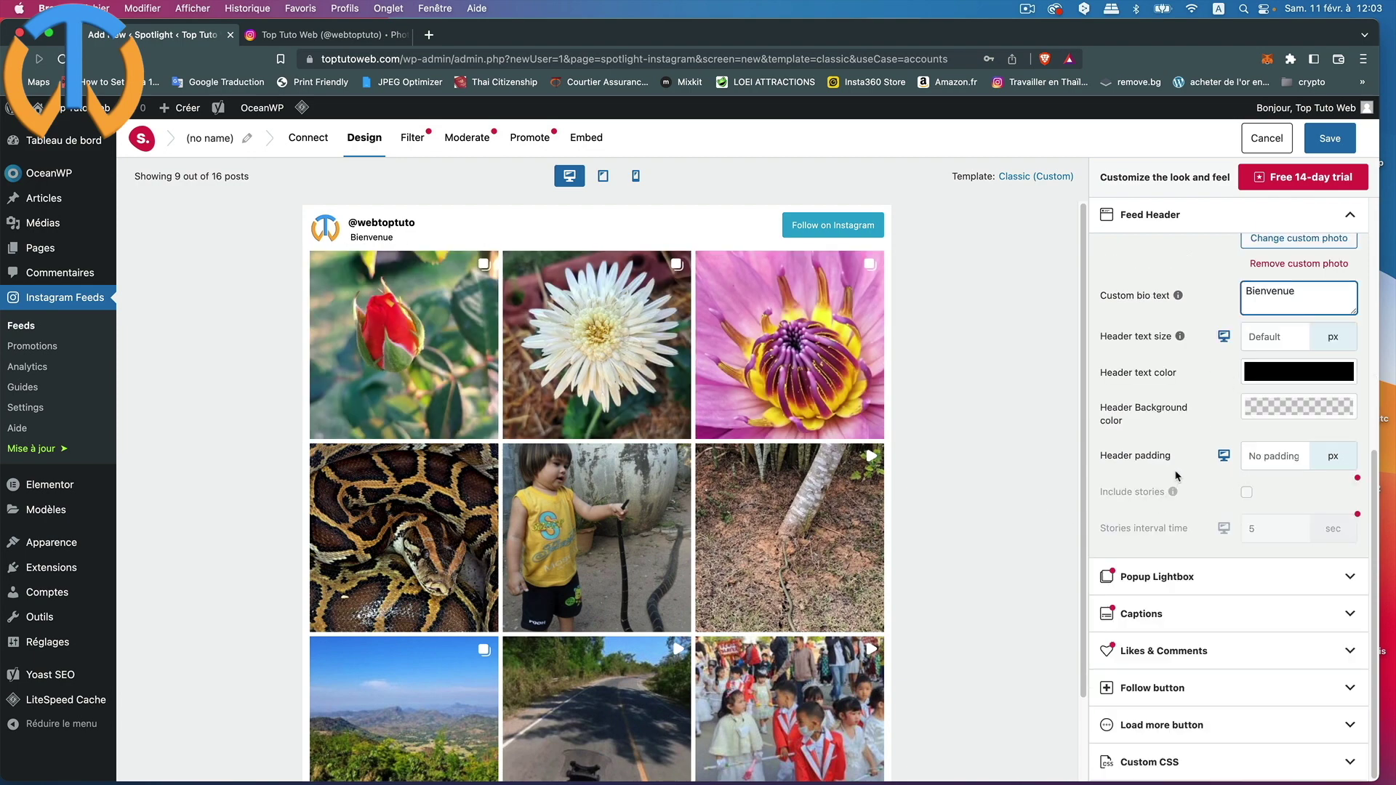
pyautogui.click(1306, 452)
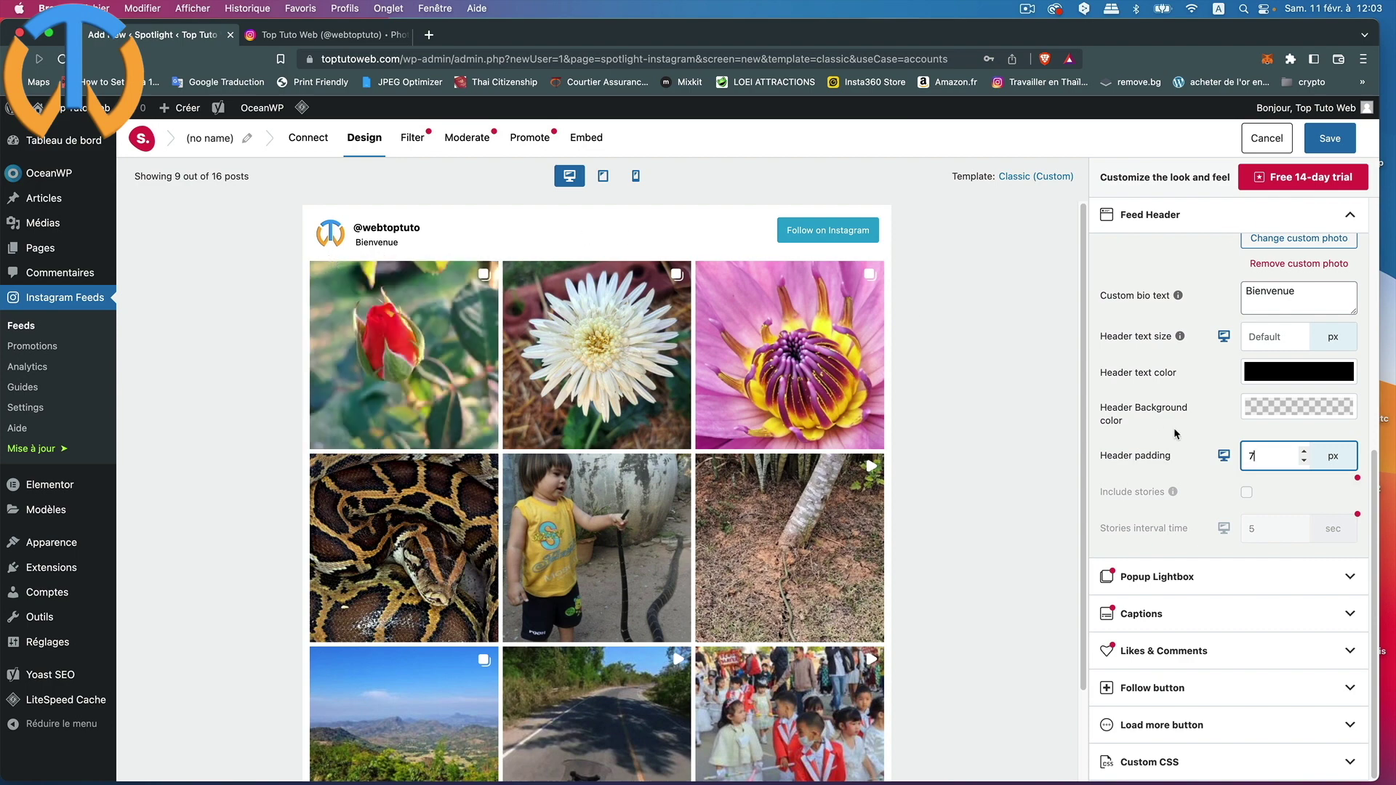
pyautogui.click(1305, 460)
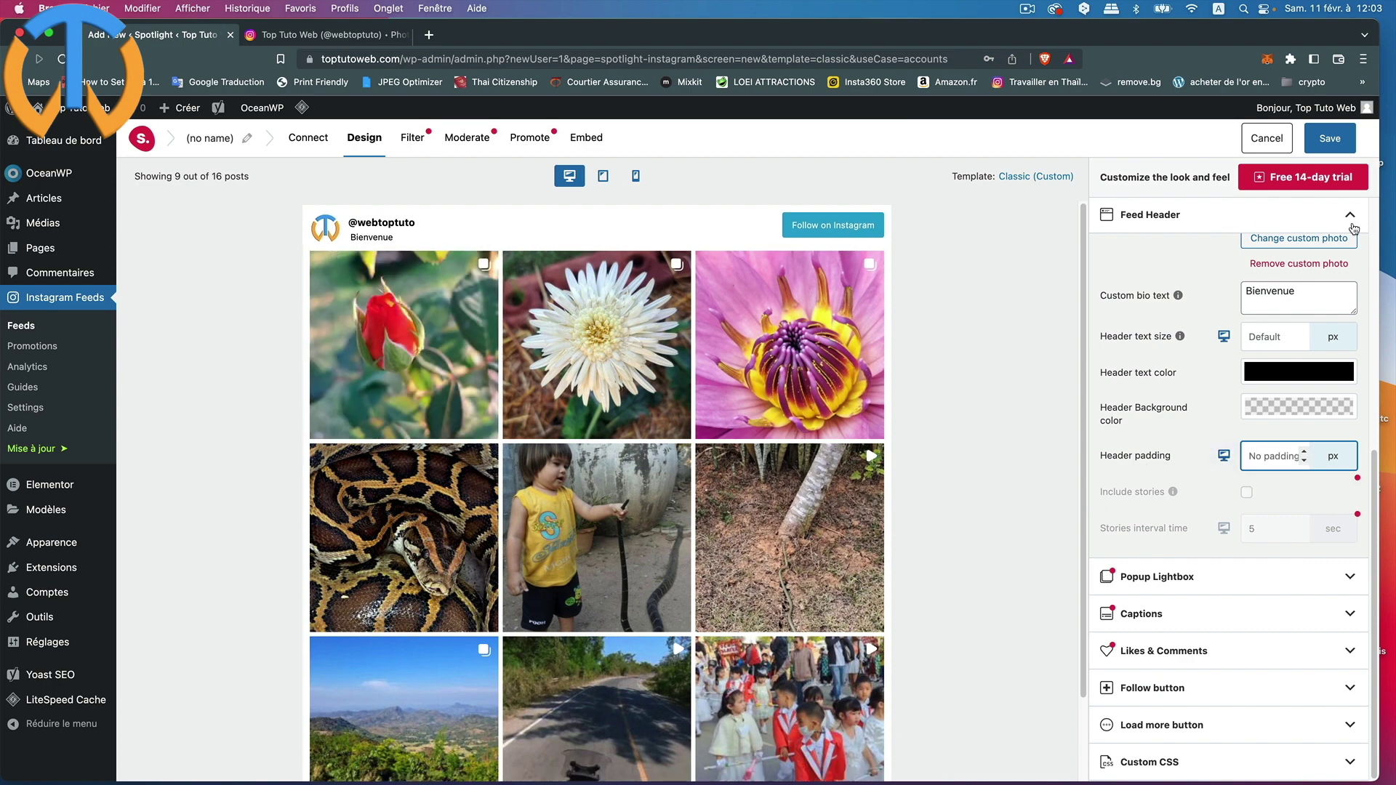
# Step: Collapse the feed header settings, open the follow button settings, and try hiding the button before showing it again
pyautogui.scroll(6, 1246, 280)
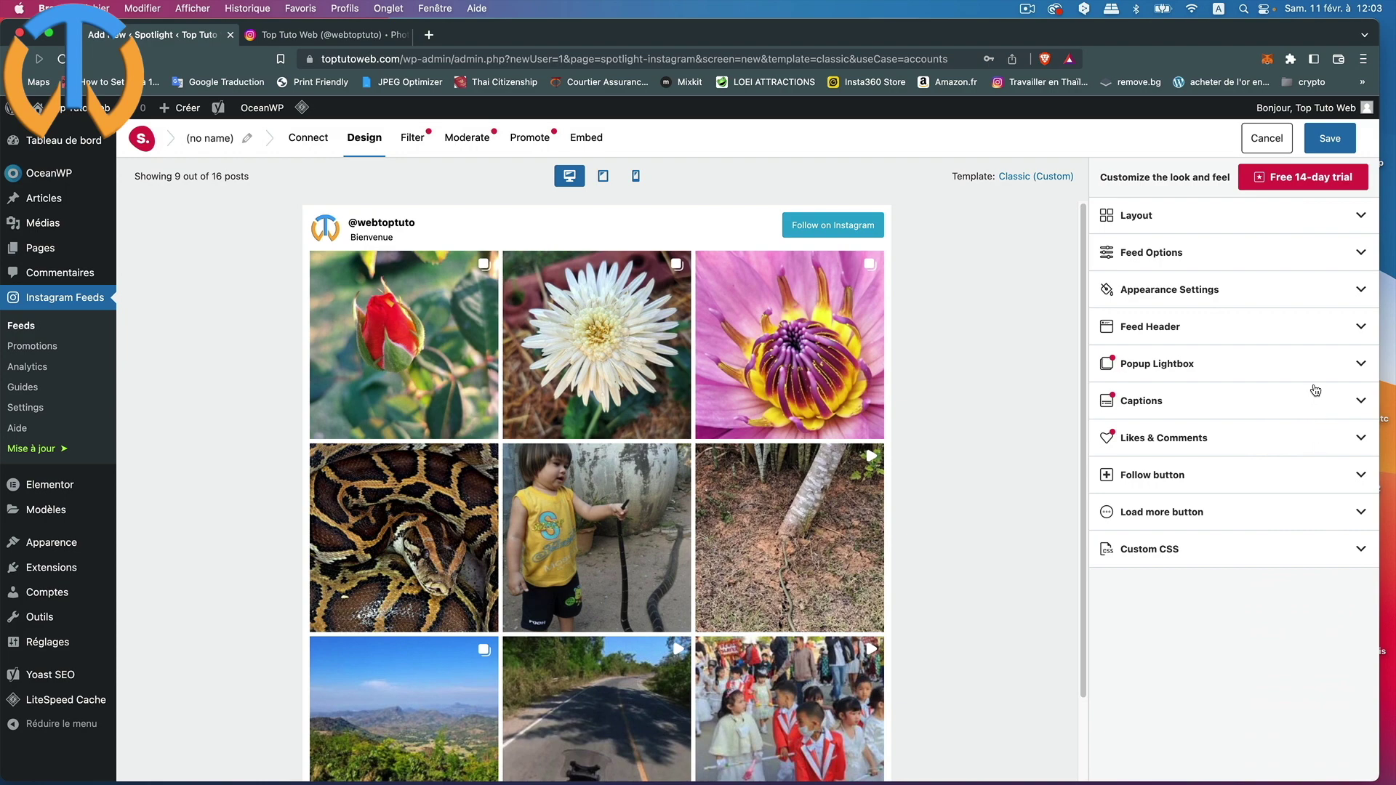
pyautogui.click(1361, 479)
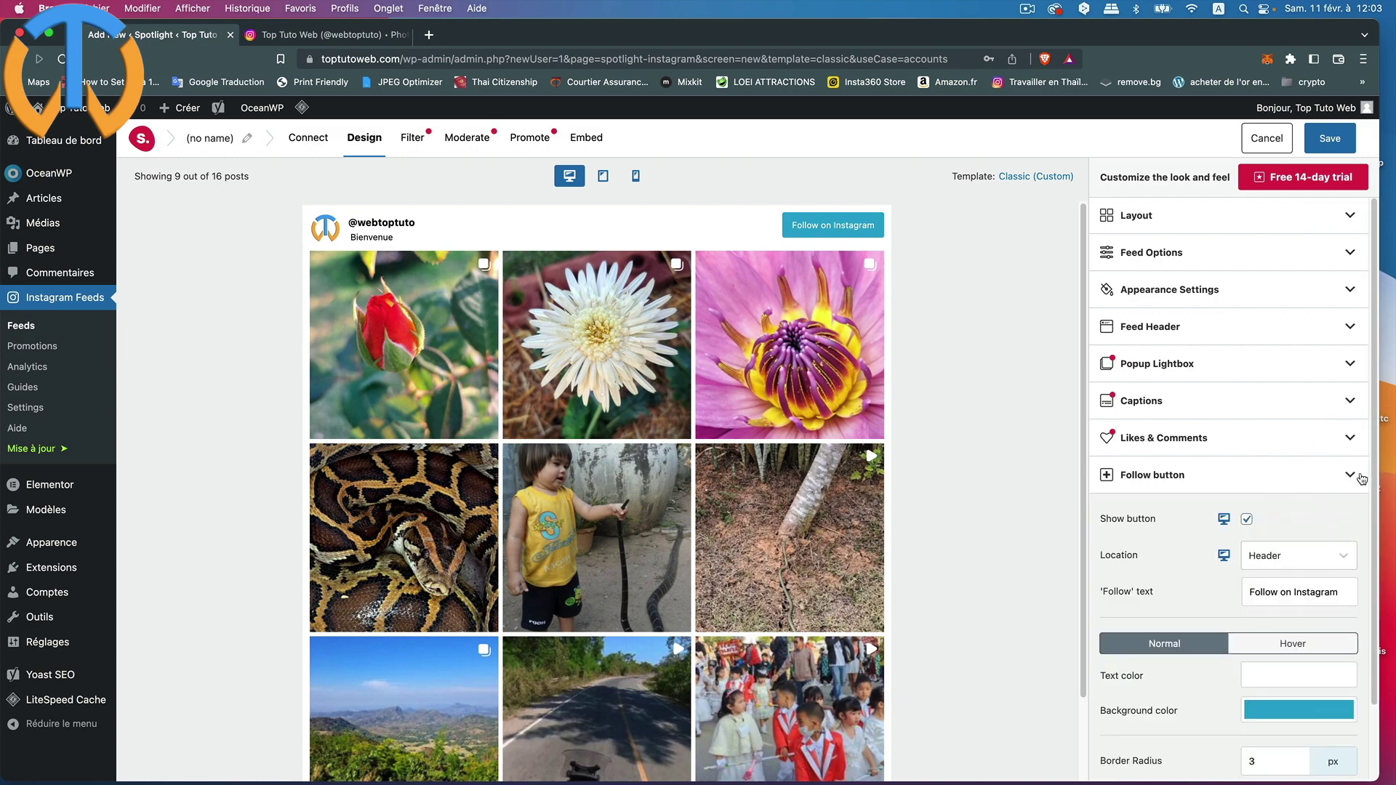
pyautogui.scroll(-2, 1362, 478)
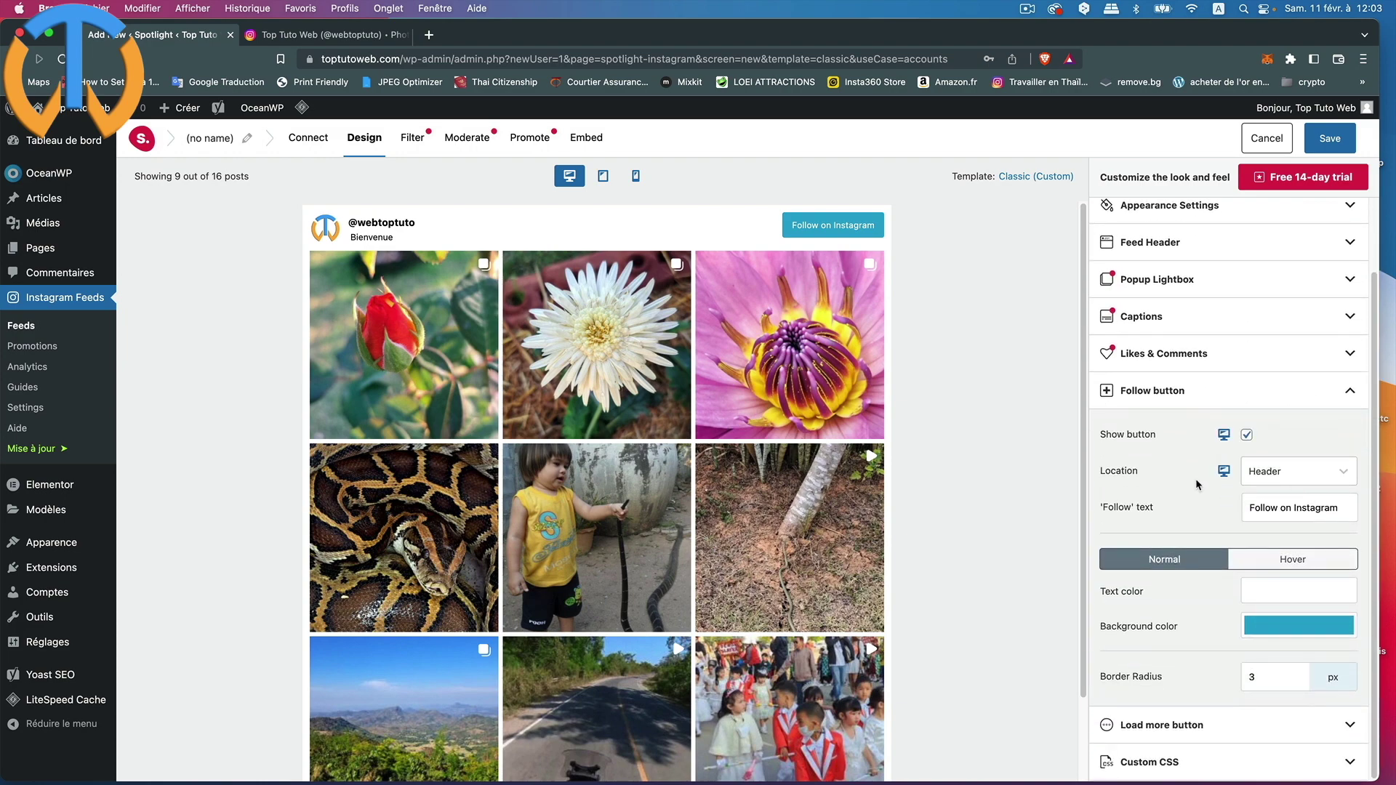
pyautogui.scroll(-2, 927, 563)
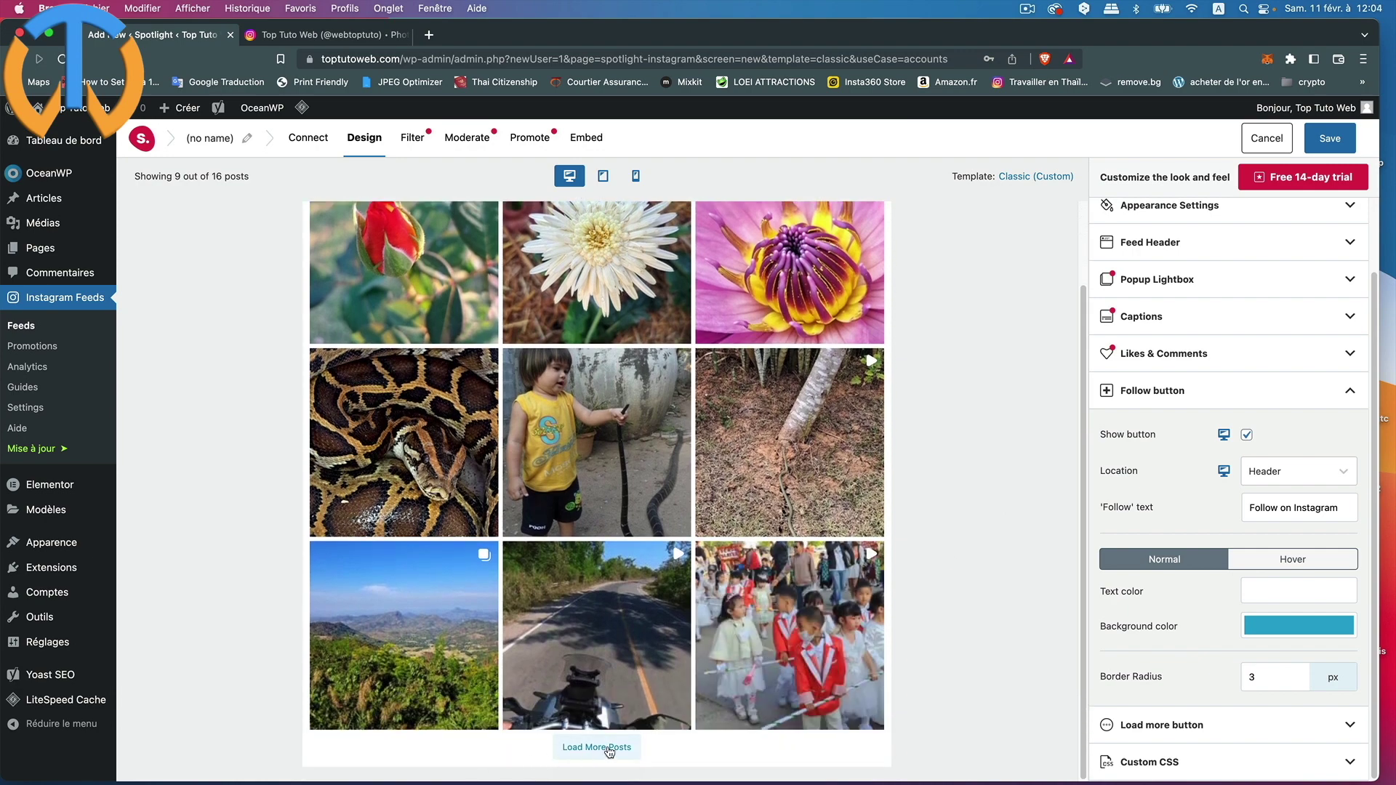
pyautogui.scroll(2, 871, 582)
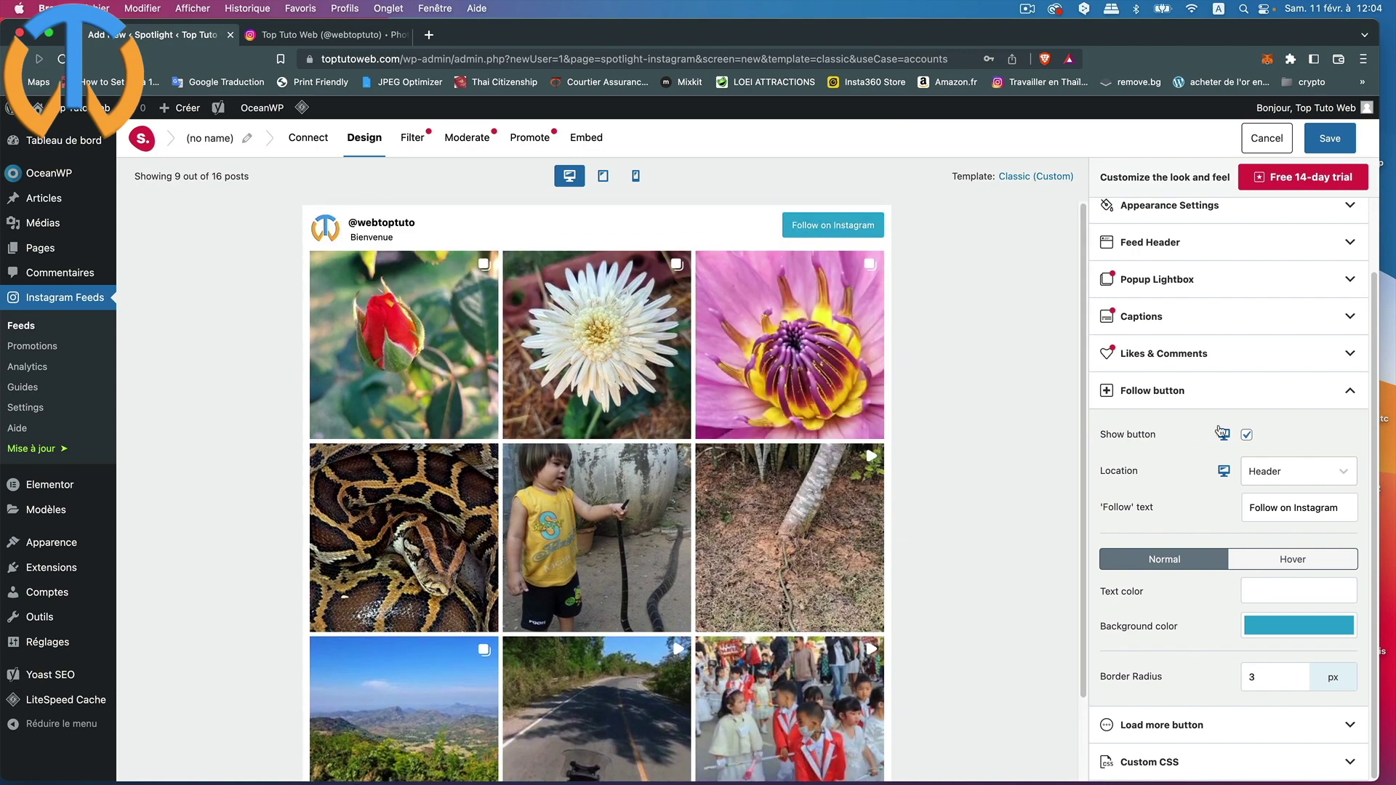
pyautogui.click(1248, 437)
pyautogui.click(1248, 437)
# Step: Try the Bottom and Both locations for the follow button, checking the lower end of the feed preview
pyautogui.click(1269, 474)
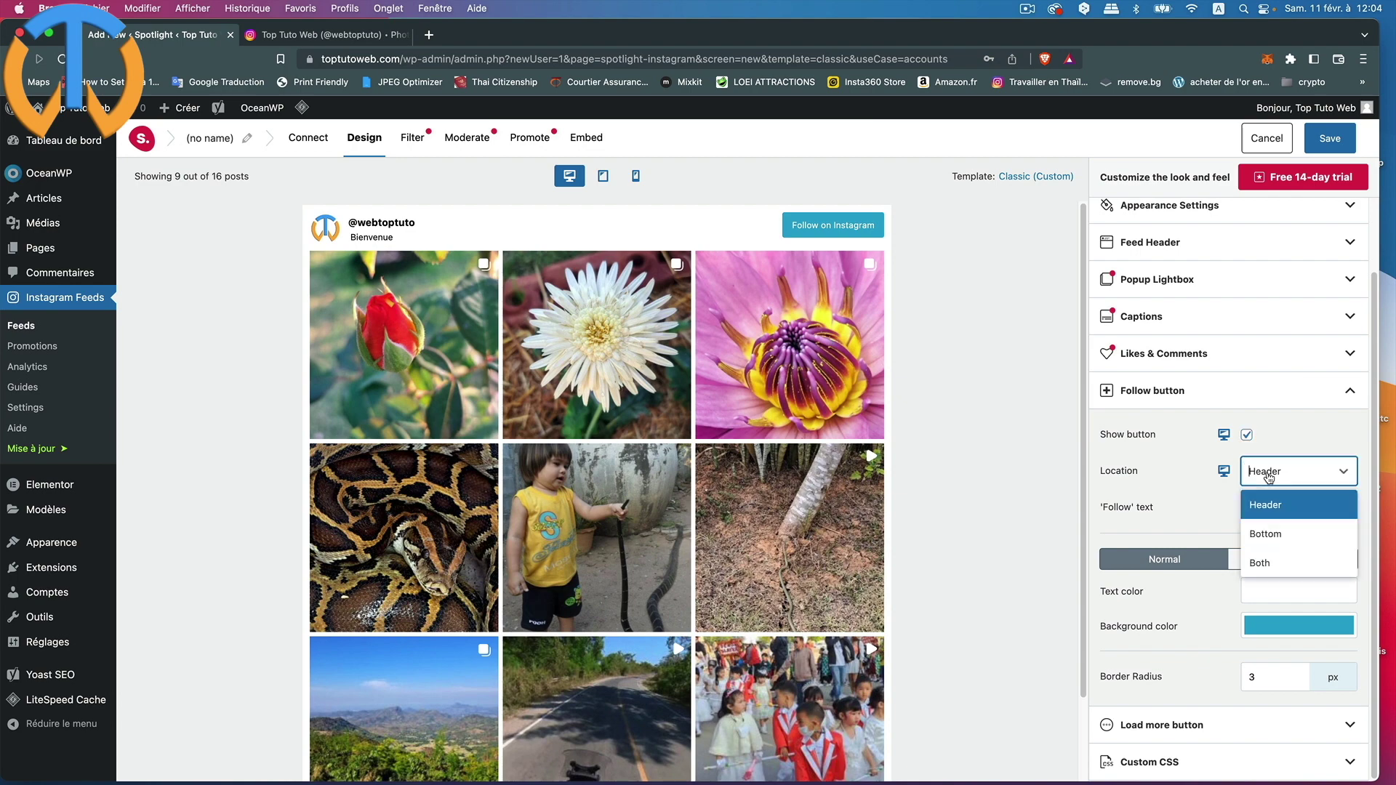
pyautogui.click(1273, 536)
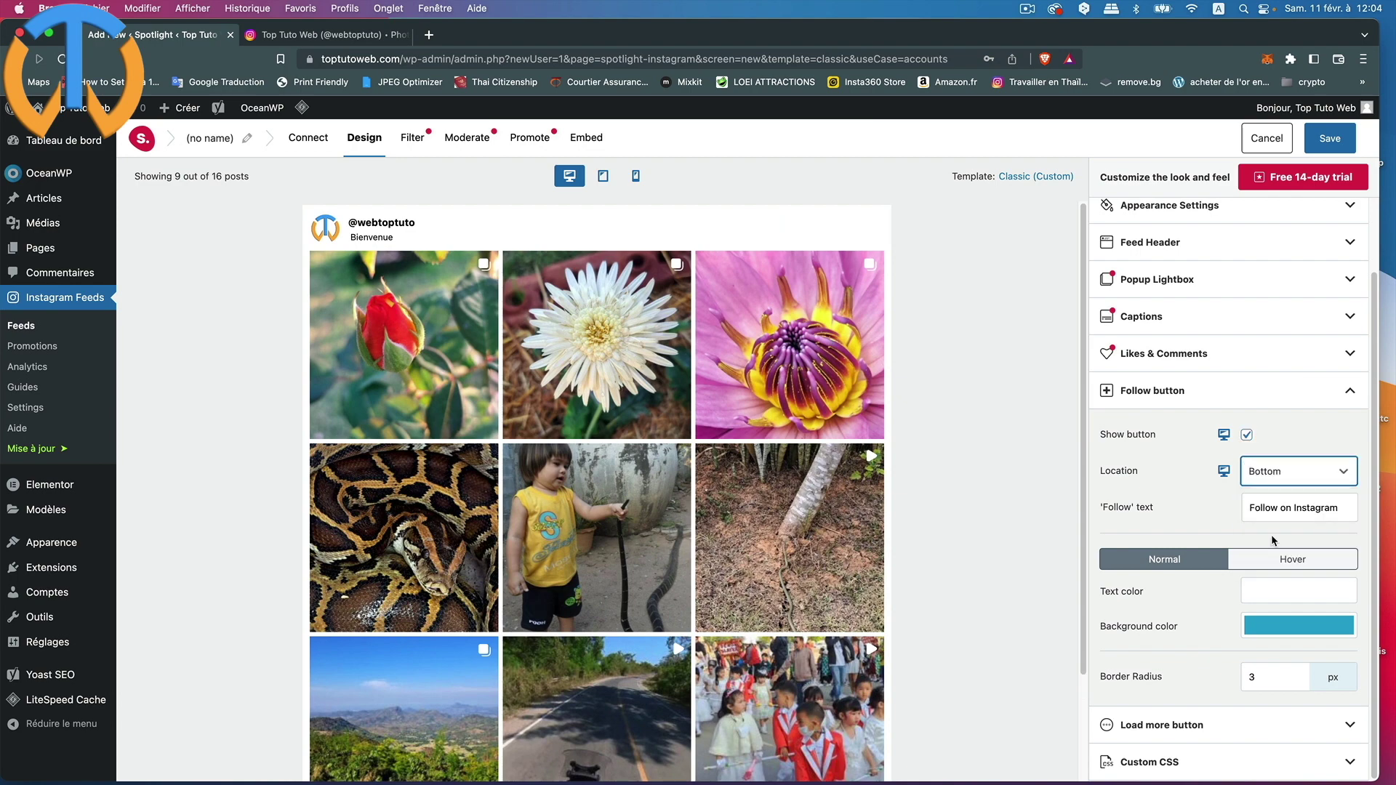
pyautogui.click(1285, 480)
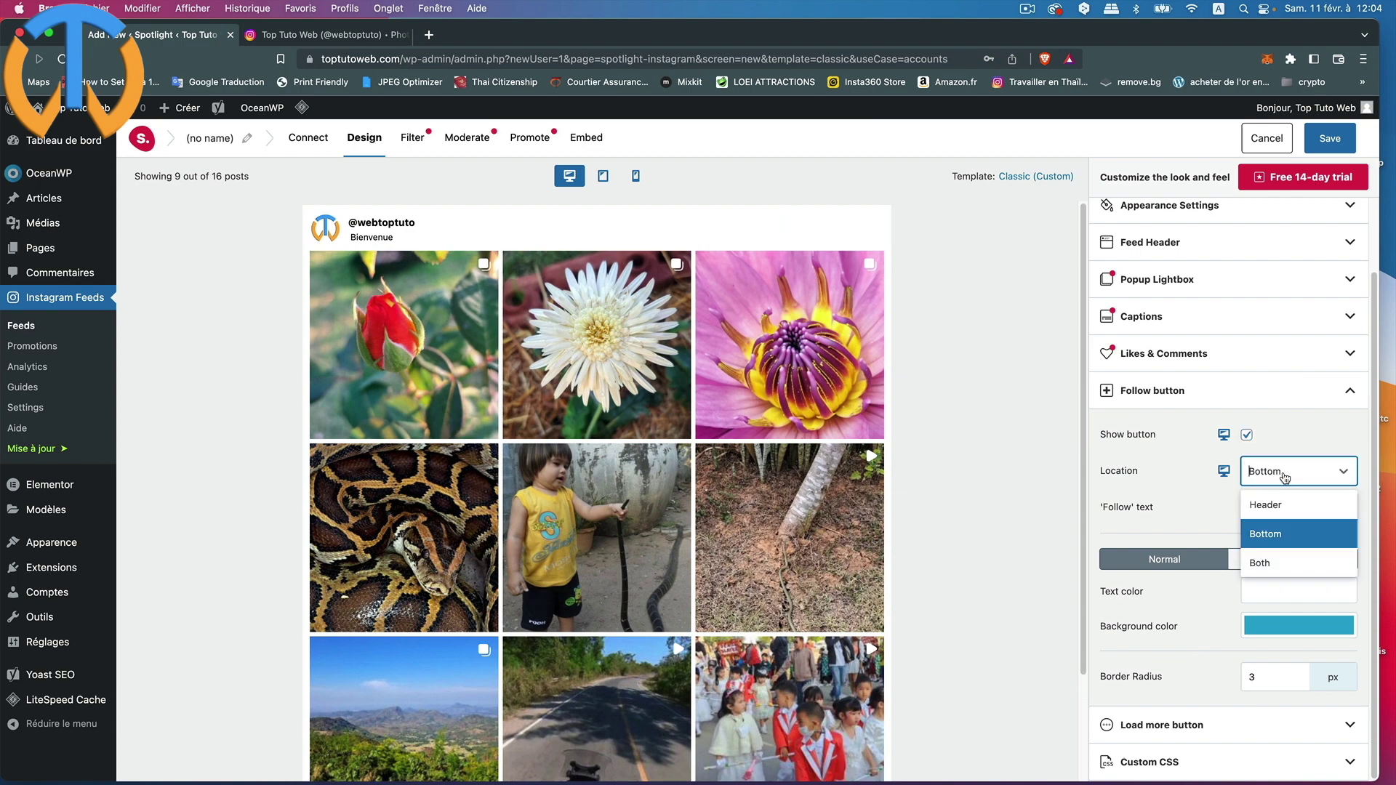
pyautogui.click(1284, 563)
pyautogui.scroll(-3, 988, 480)
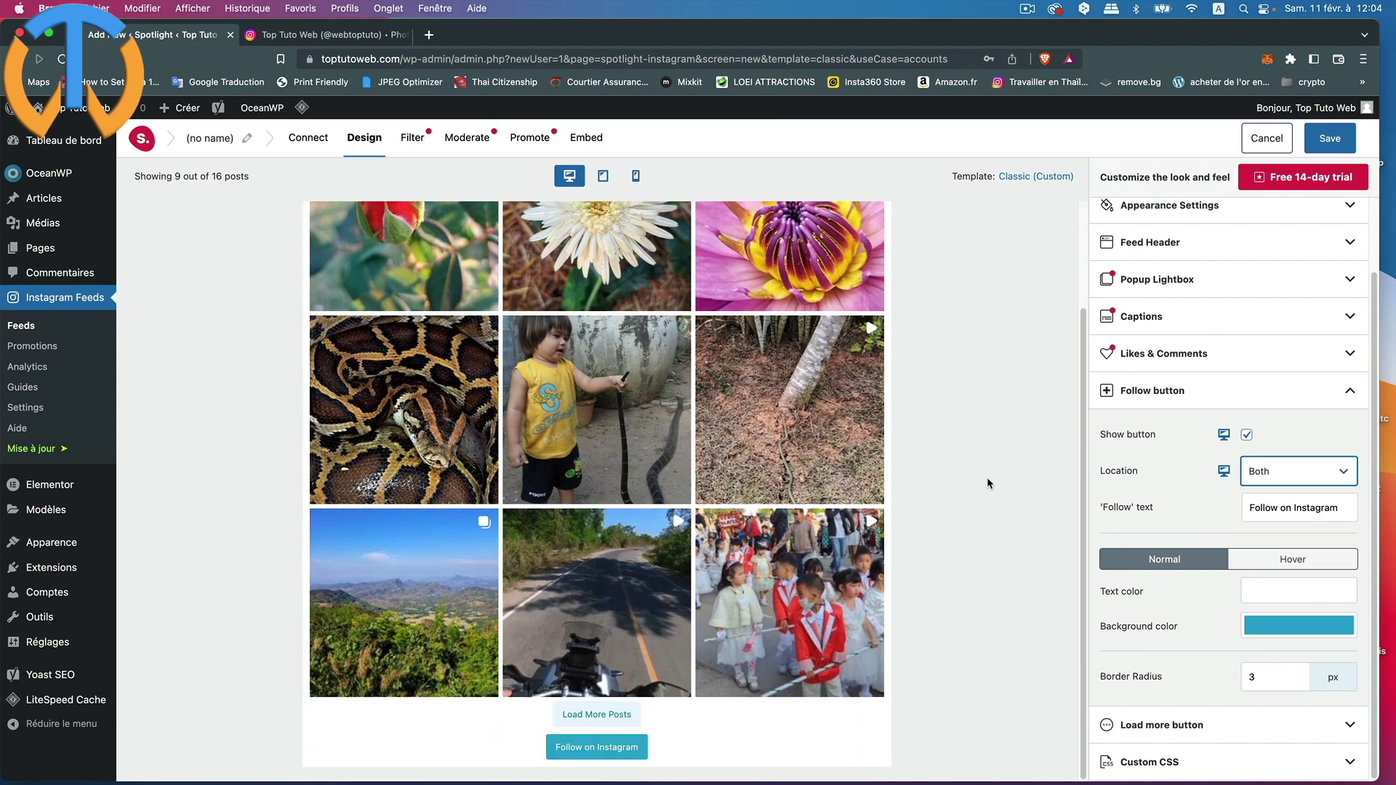
# Step: Set the follow button's location to Bottom and its text to "Suivez moi sur Instagram"
pyautogui.click(1305, 467)
pyautogui.click(1281, 535)
pyautogui.moveTo(1292, 507); pyautogui.dragTo(1207, 503)
pyautogui.write('Suivez moi sur')
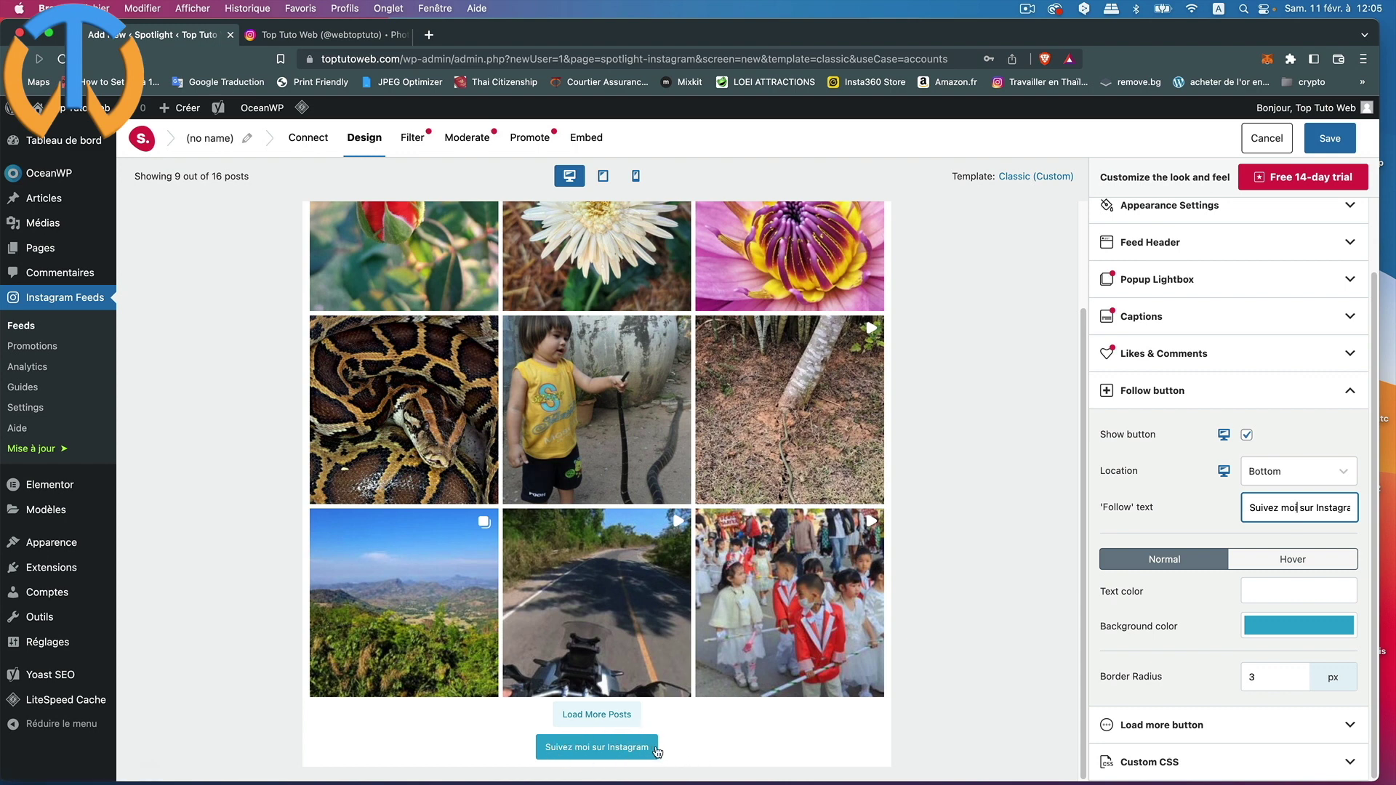
# Step: Copy the hex code of the follow button's background color in the normal state
pyautogui.click(1310, 628)
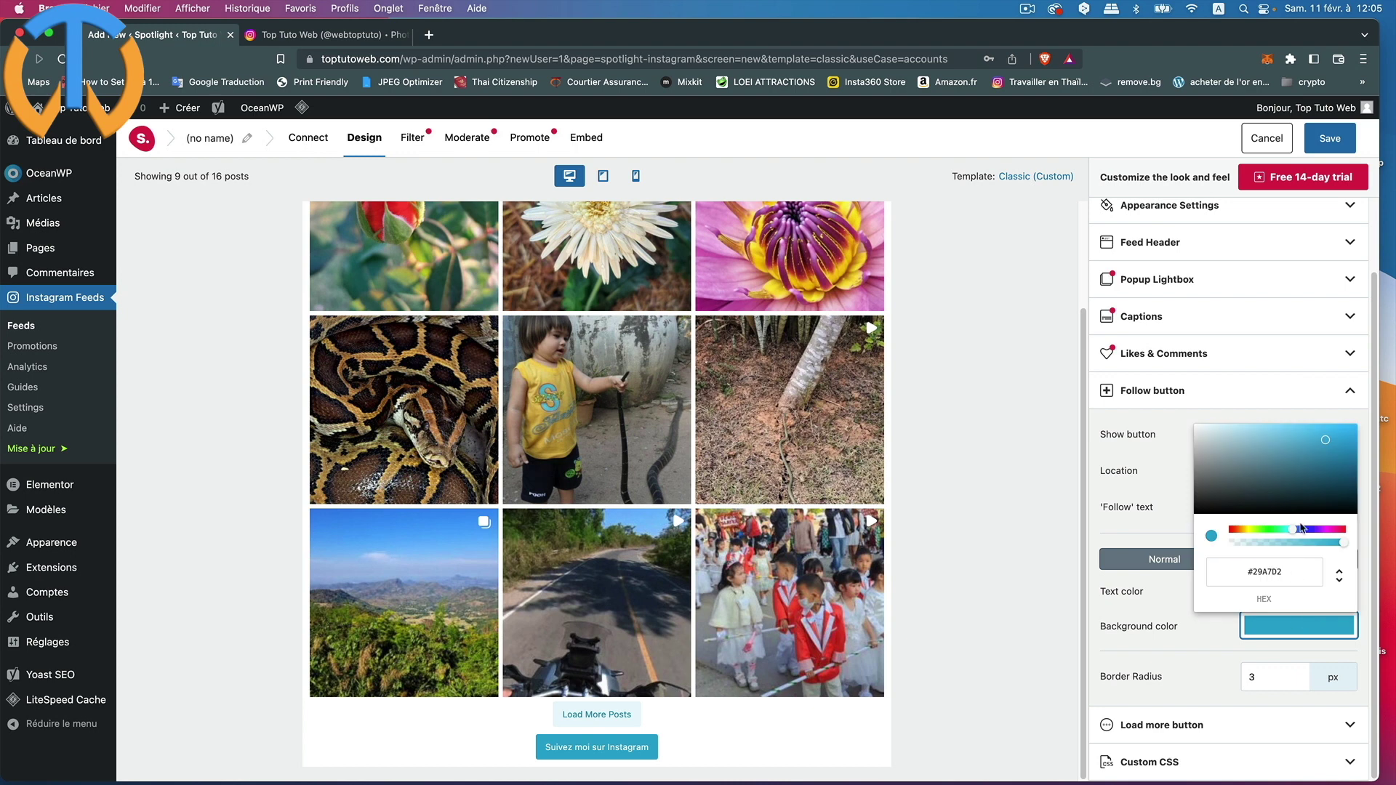
pyautogui.moveTo(1288, 570); pyautogui.dragTo(1231, 571)
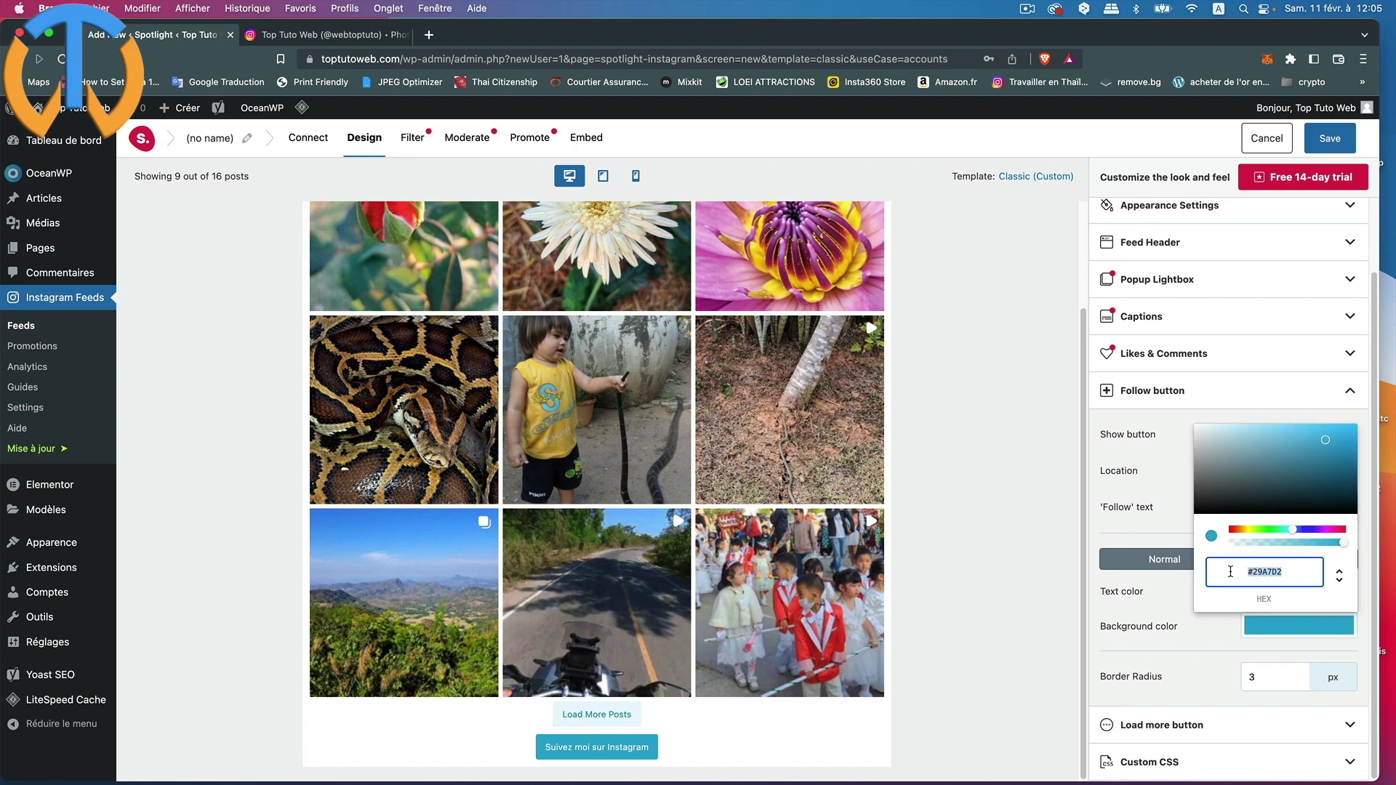
pyautogui.rightClick(1228, 575)
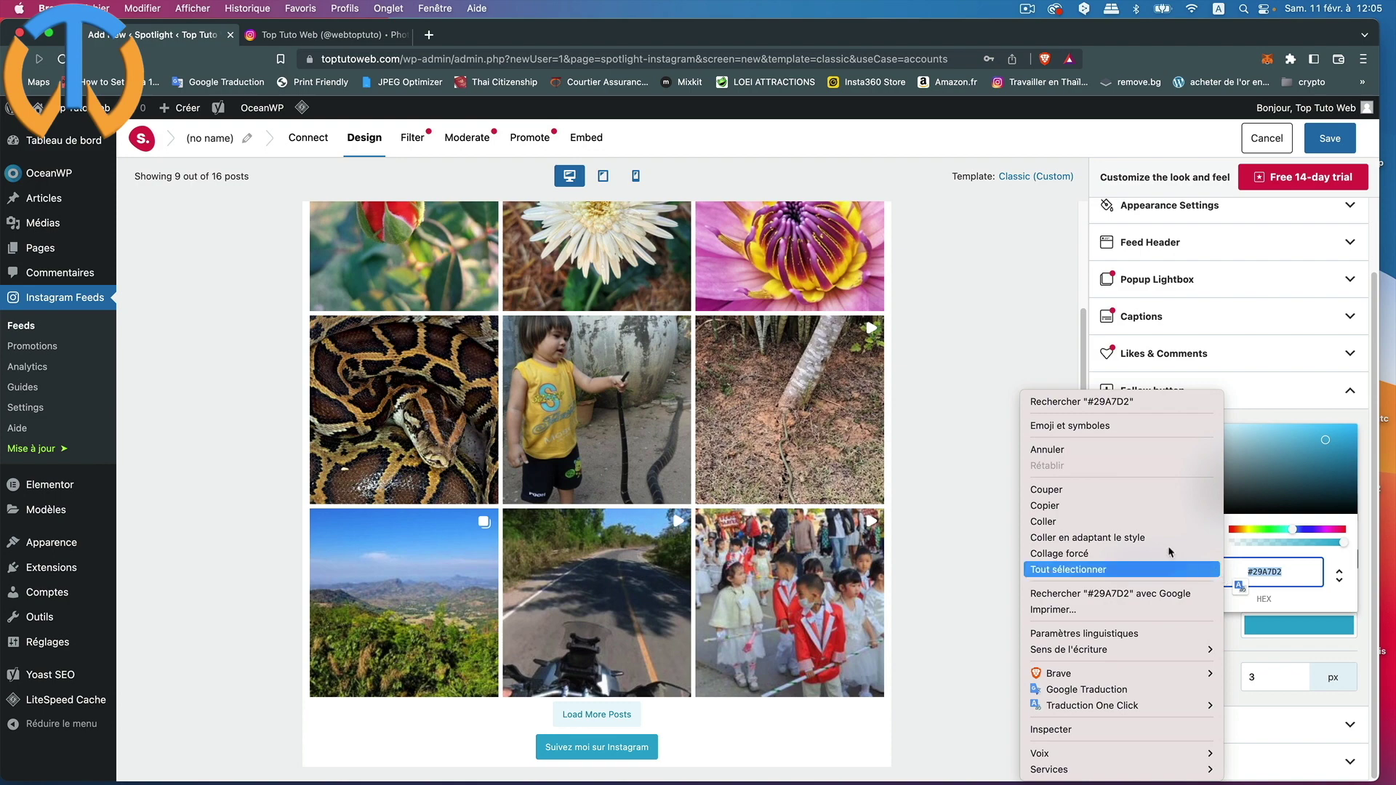
pyautogui.click(1083, 507)
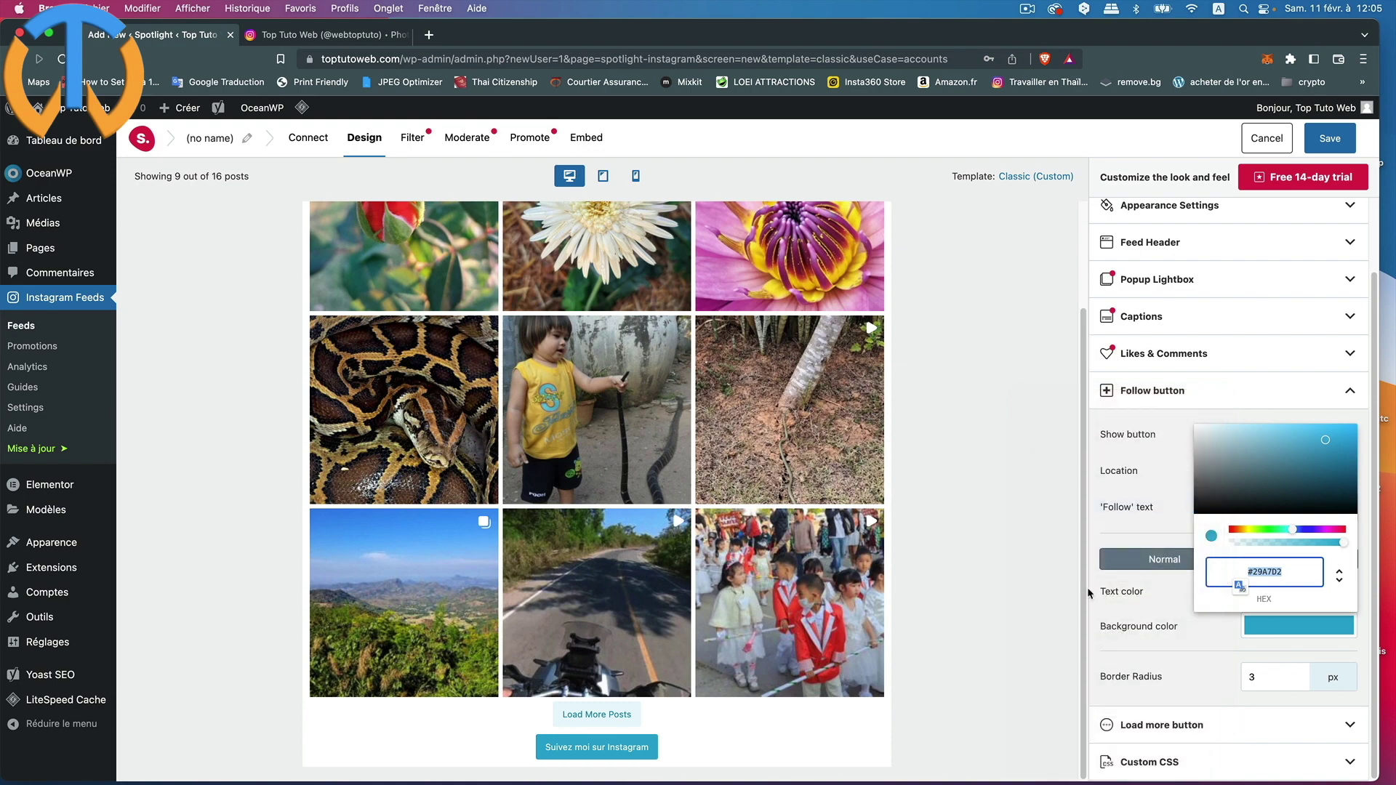
pyautogui.click(1027, 624)
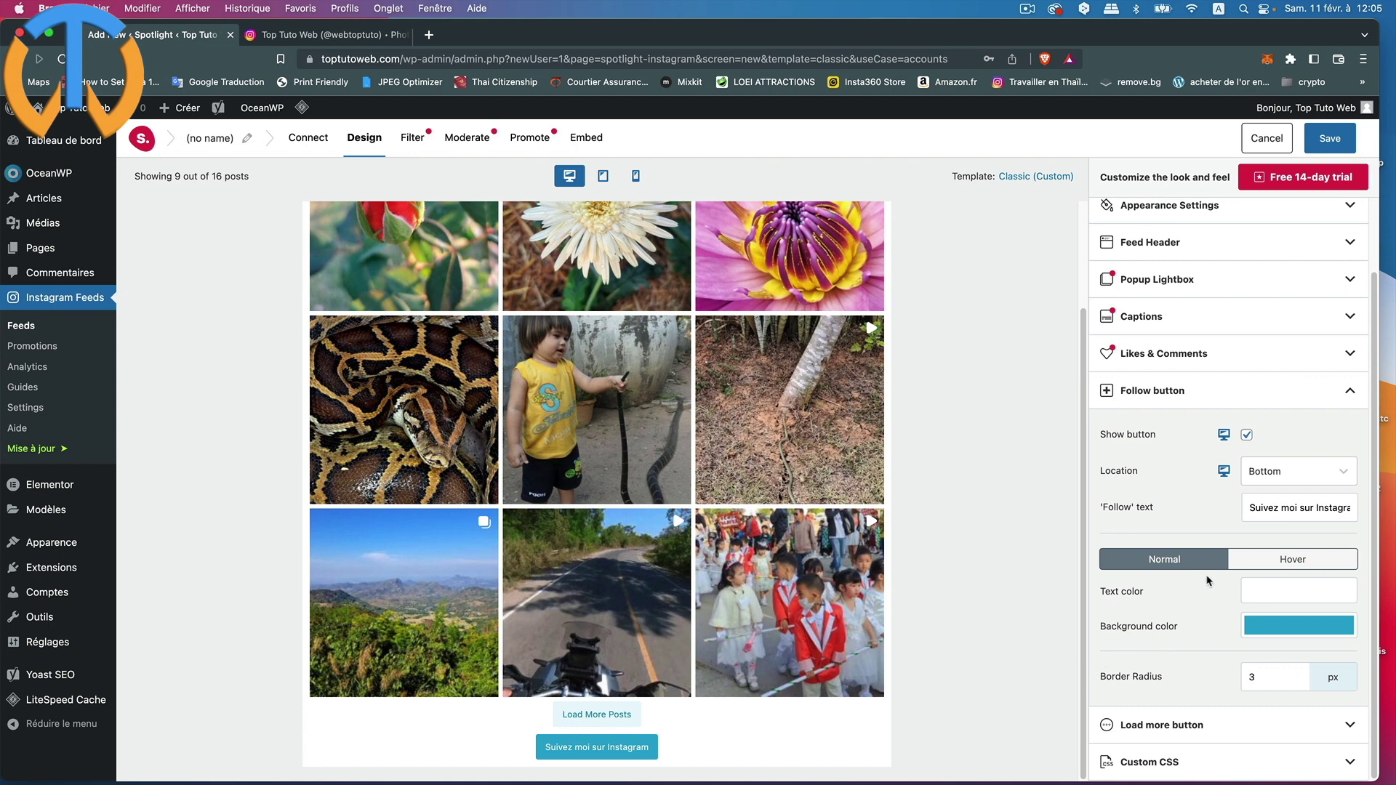
# Step: Set the follow button's hover text color to the copied hex code #29A7D2
pyautogui.click(1299, 562)
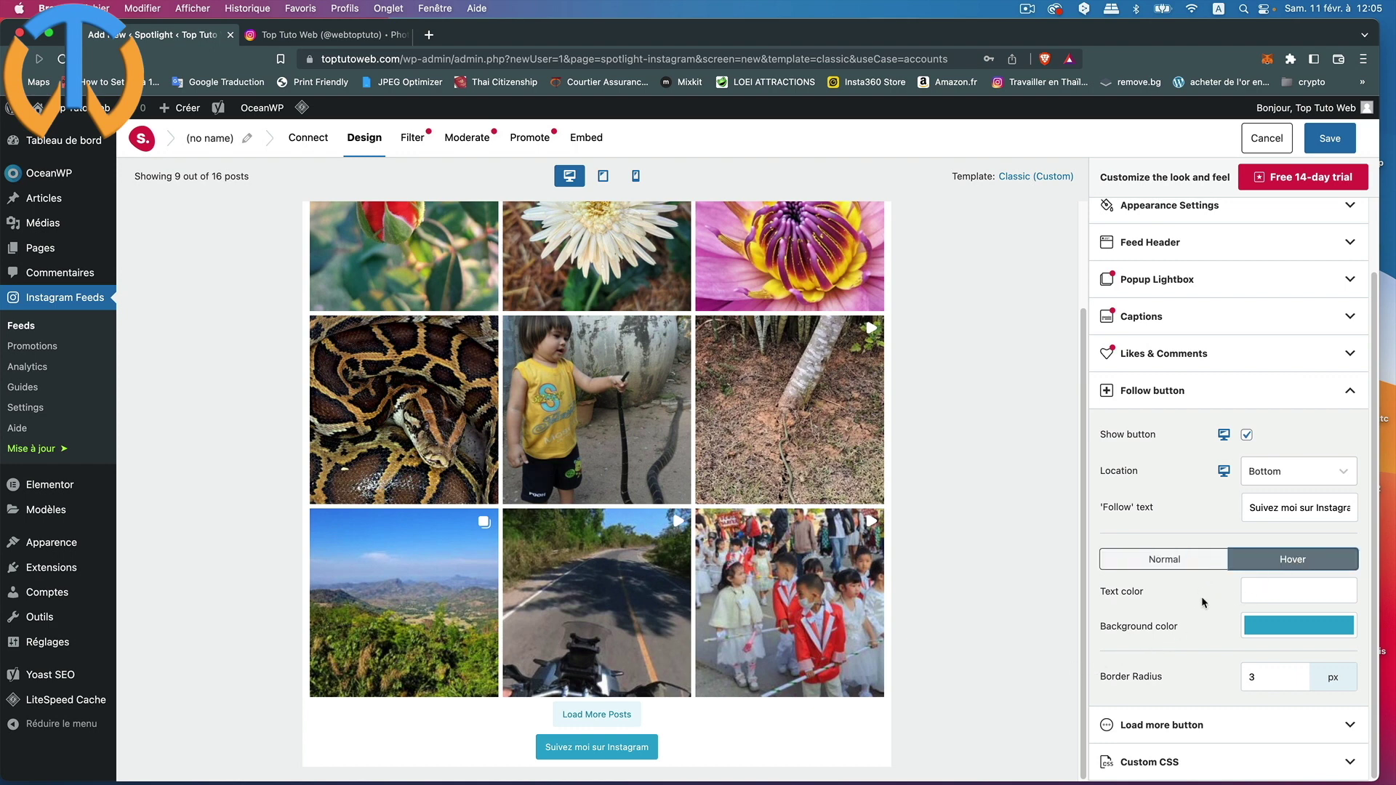
pyautogui.click(1274, 600)
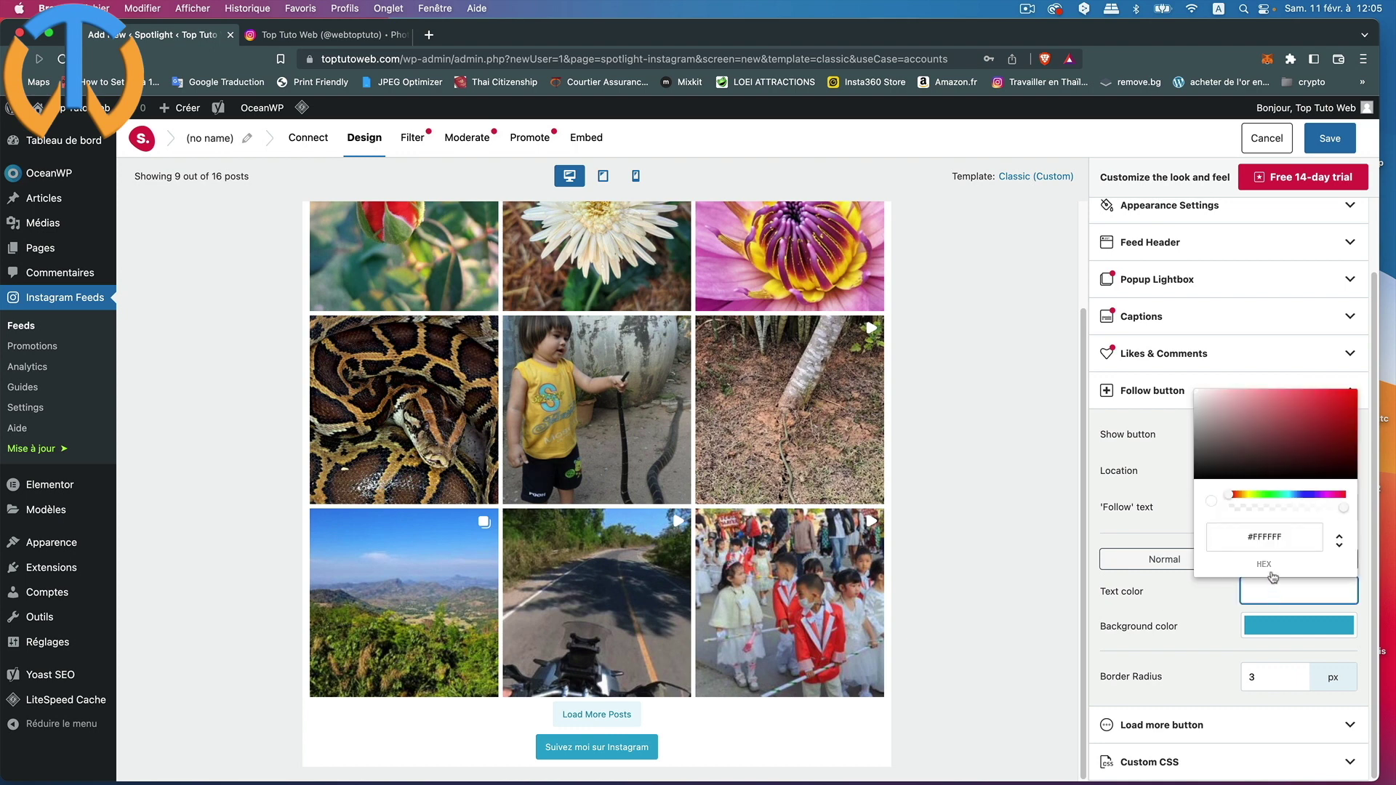
pyautogui.click(1264, 540)
pyautogui.press('super+a')
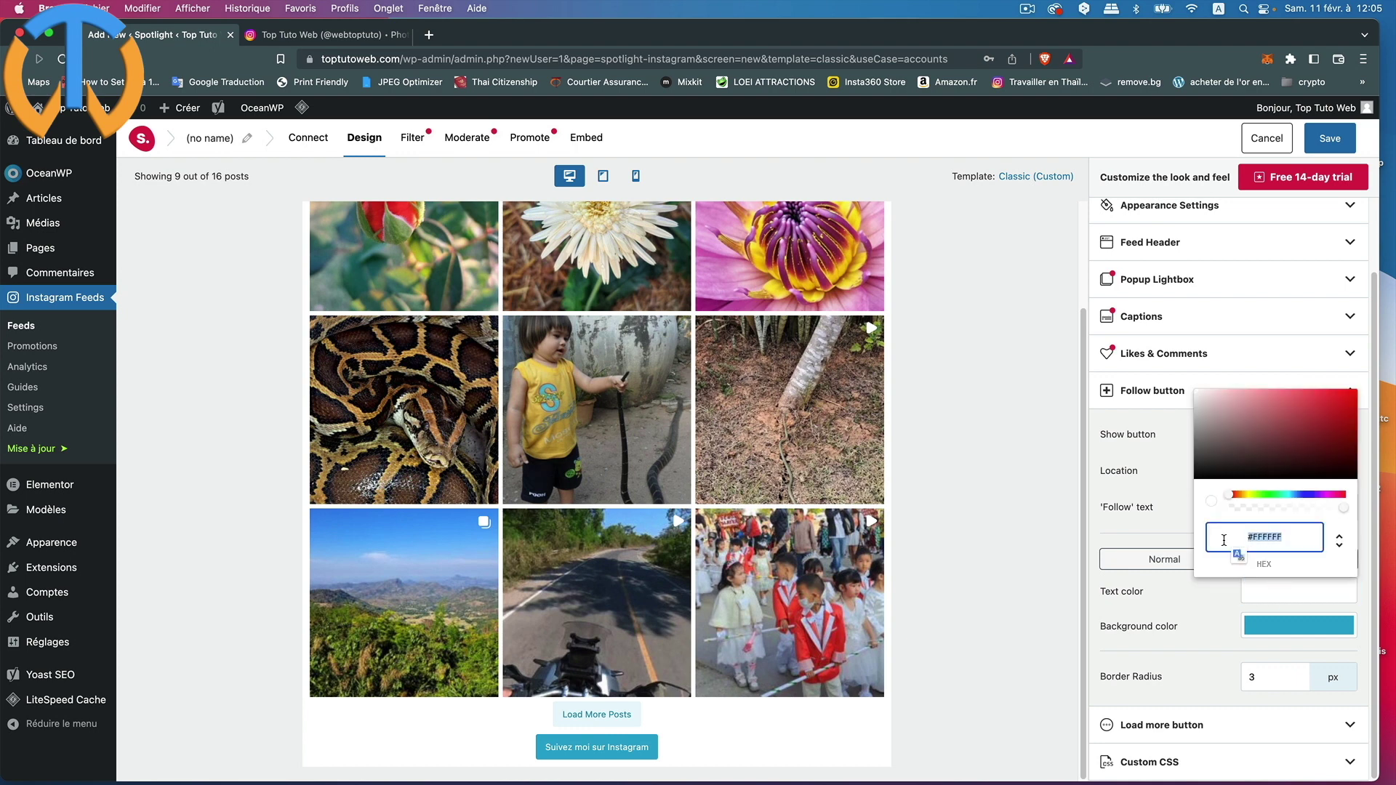
pyautogui.press('BackSpace')
pyautogui.rightClick(1232, 535)
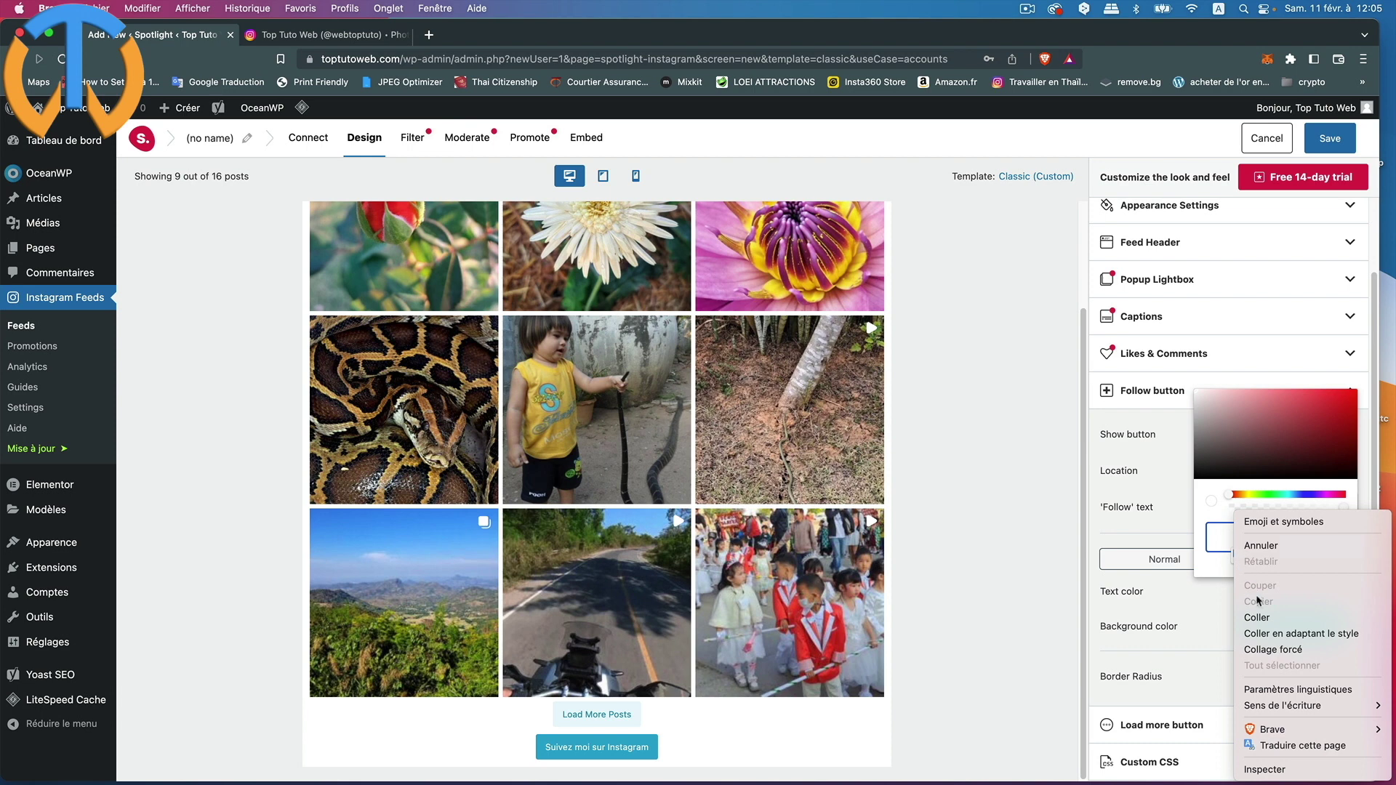
pyautogui.click(1261, 619)
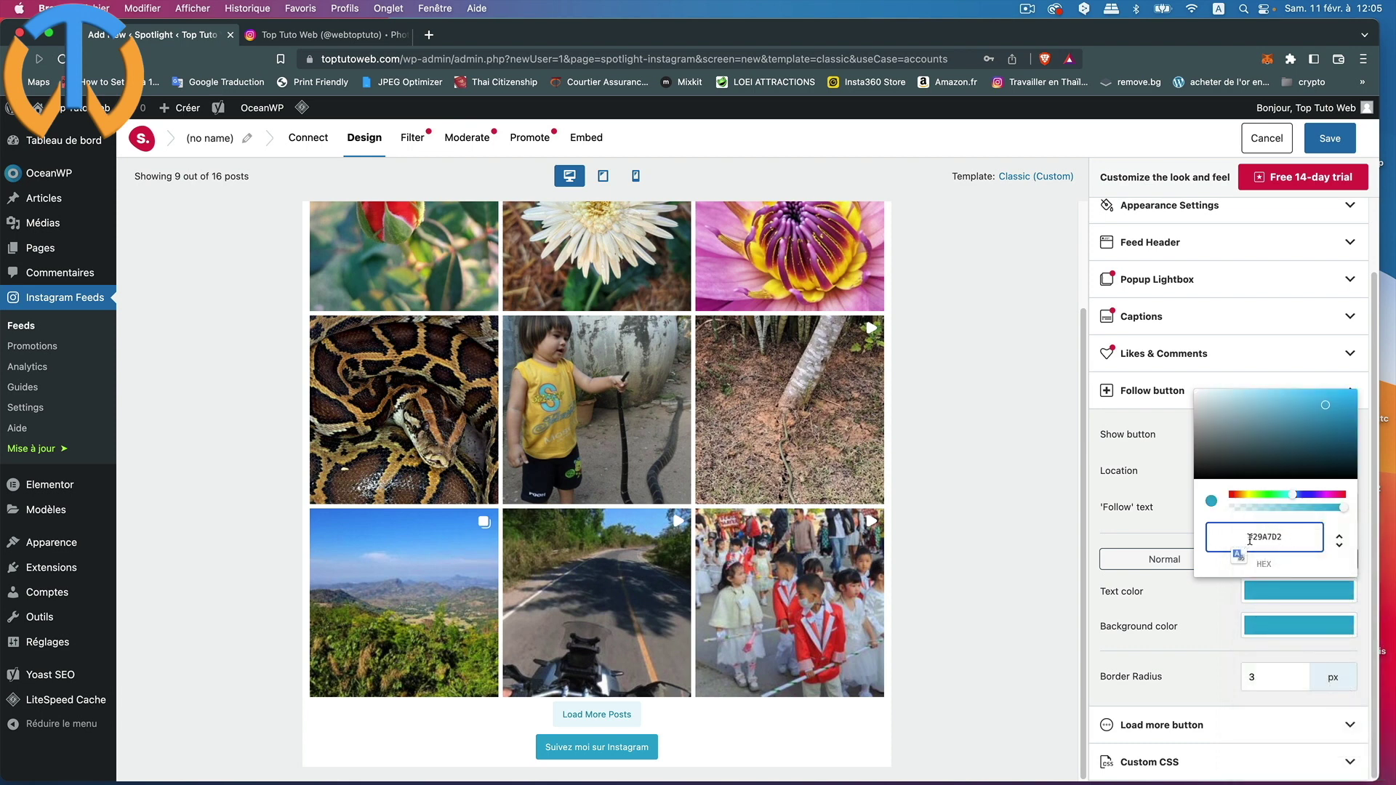
# Step: Set the follow button's hover background color to the pale blue #DFECF5
pyautogui.click(1287, 627)
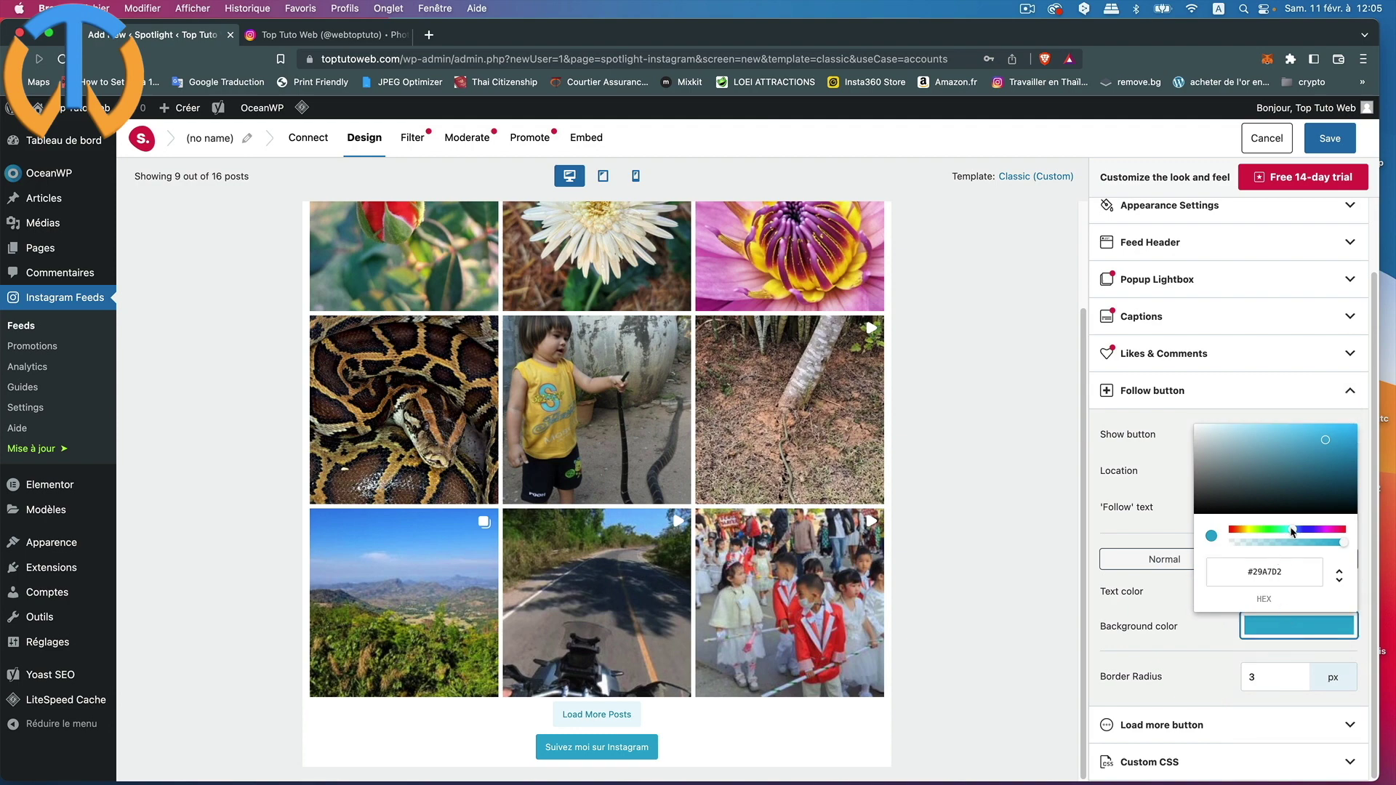
pyautogui.moveTo(1326, 442); pyautogui.dragTo(1206, 429)
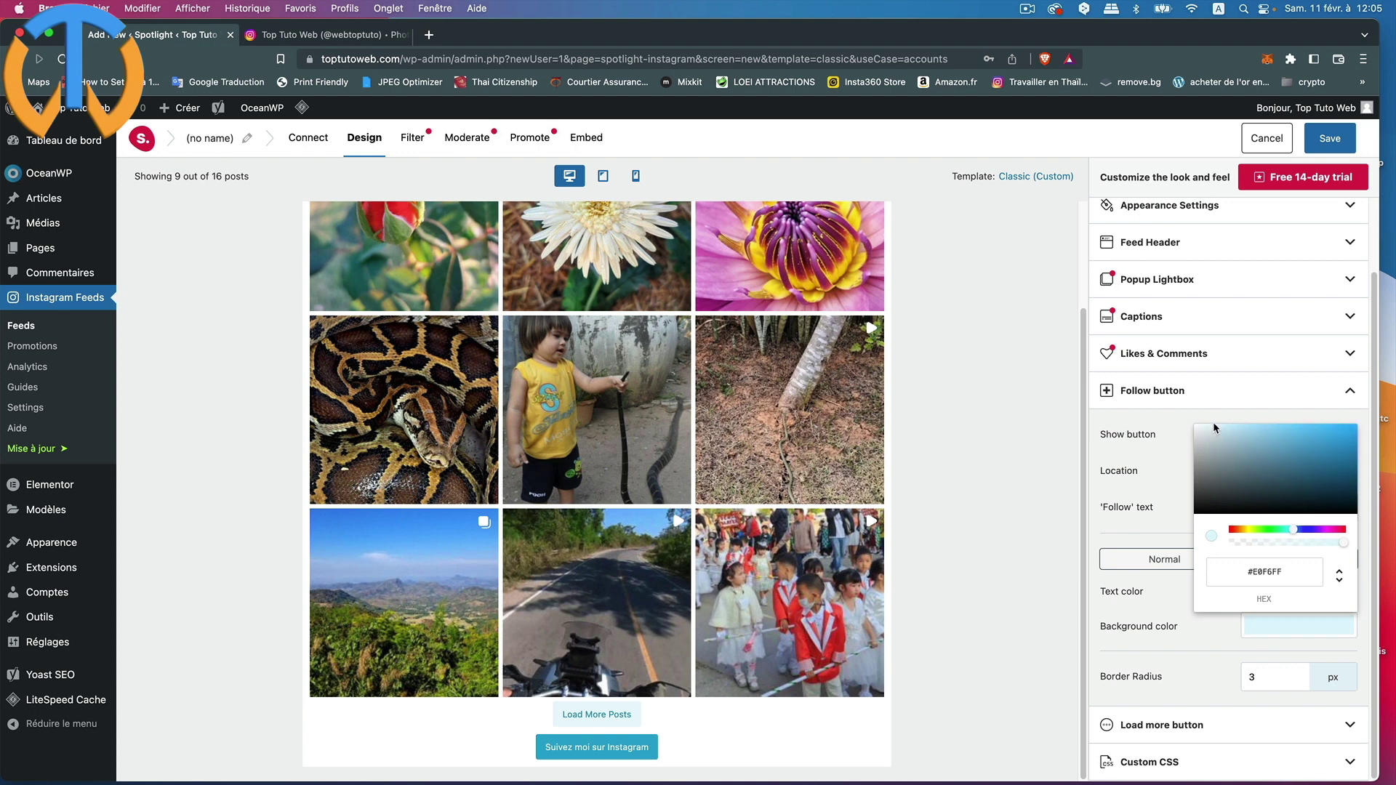
pyautogui.moveTo(1210, 425); pyautogui.dragTo(1204, 432)
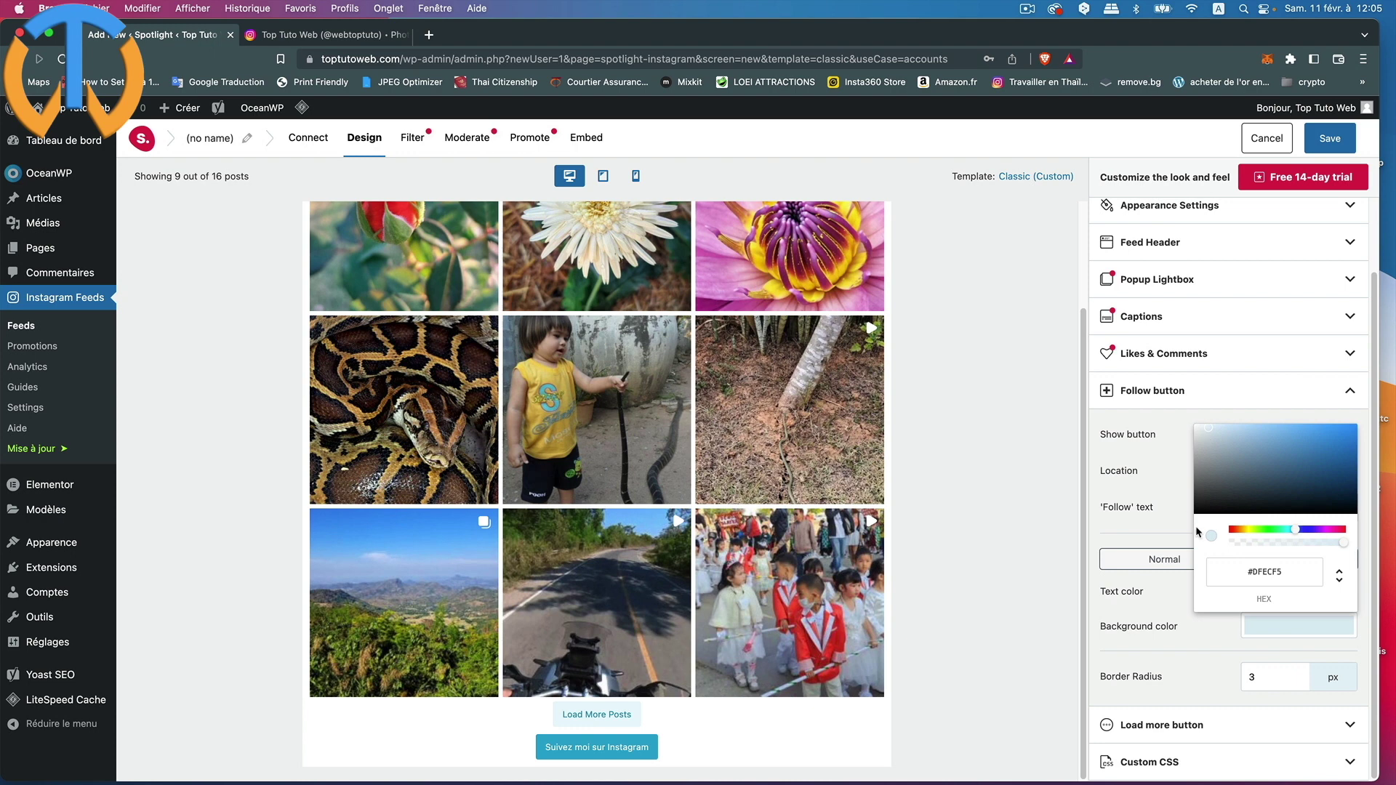
pyautogui.click(1155, 583)
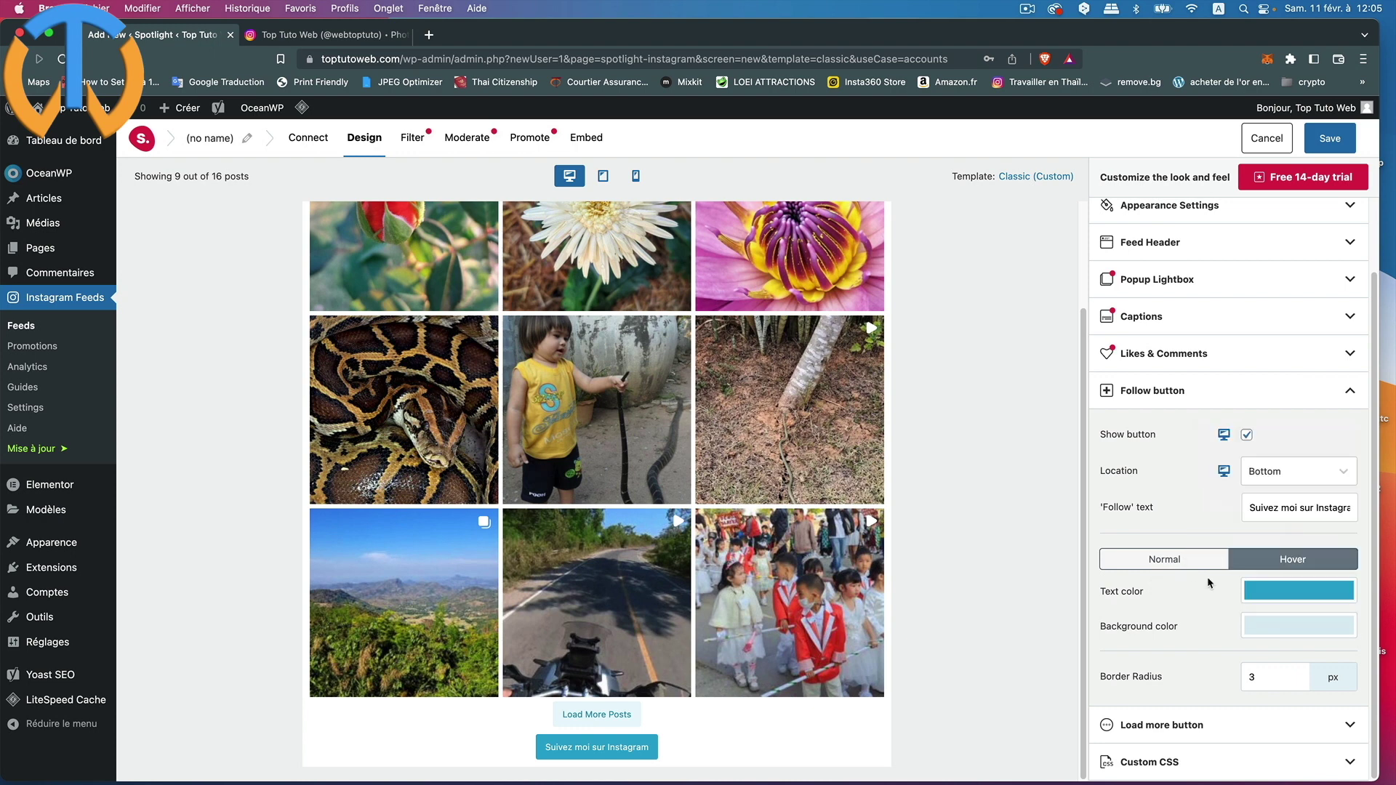
# Step: Compare the follow button's normal and hover color settings, ending on the normal state
pyautogui.click(1171, 561)
pyautogui.click(1286, 566)
pyautogui.click(1174, 568)
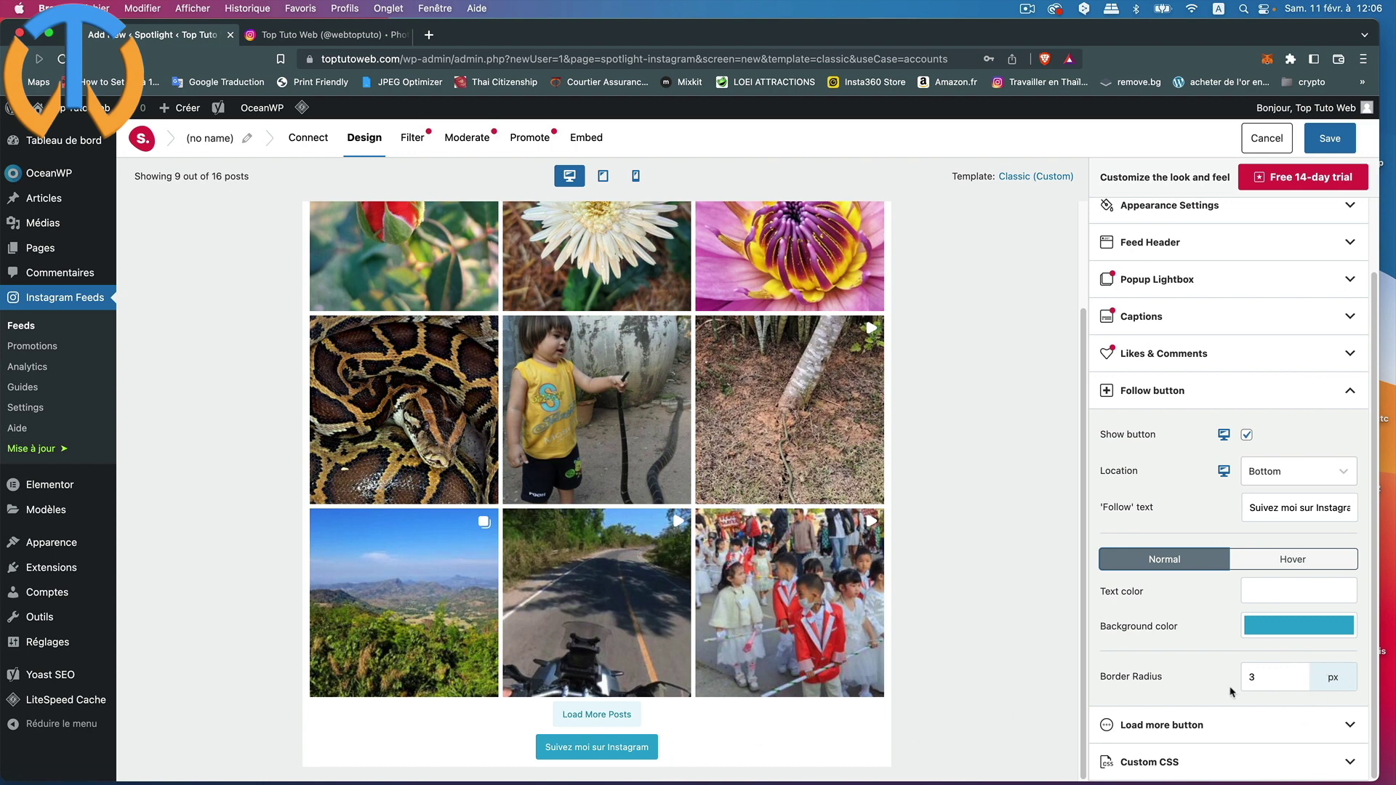
# Step: Increase the follow button's border radius for rounder corners, and collapse the follow button settings
pyautogui.click(1304, 674)
pyautogui.click(1304, 673)
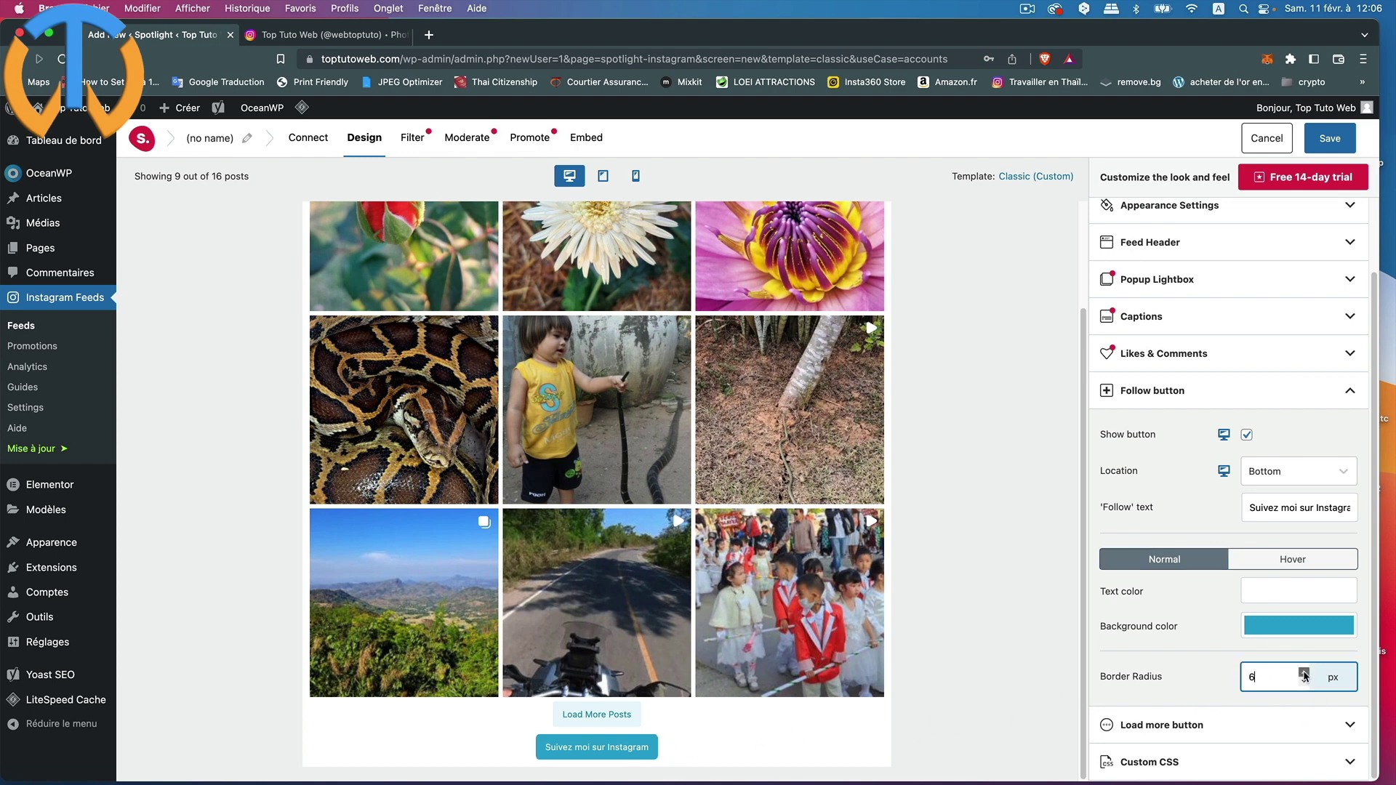
pyautogui.click(1305, 674)
pyautogui.click(1305, 674)
pyautogui.click(1349, 394)
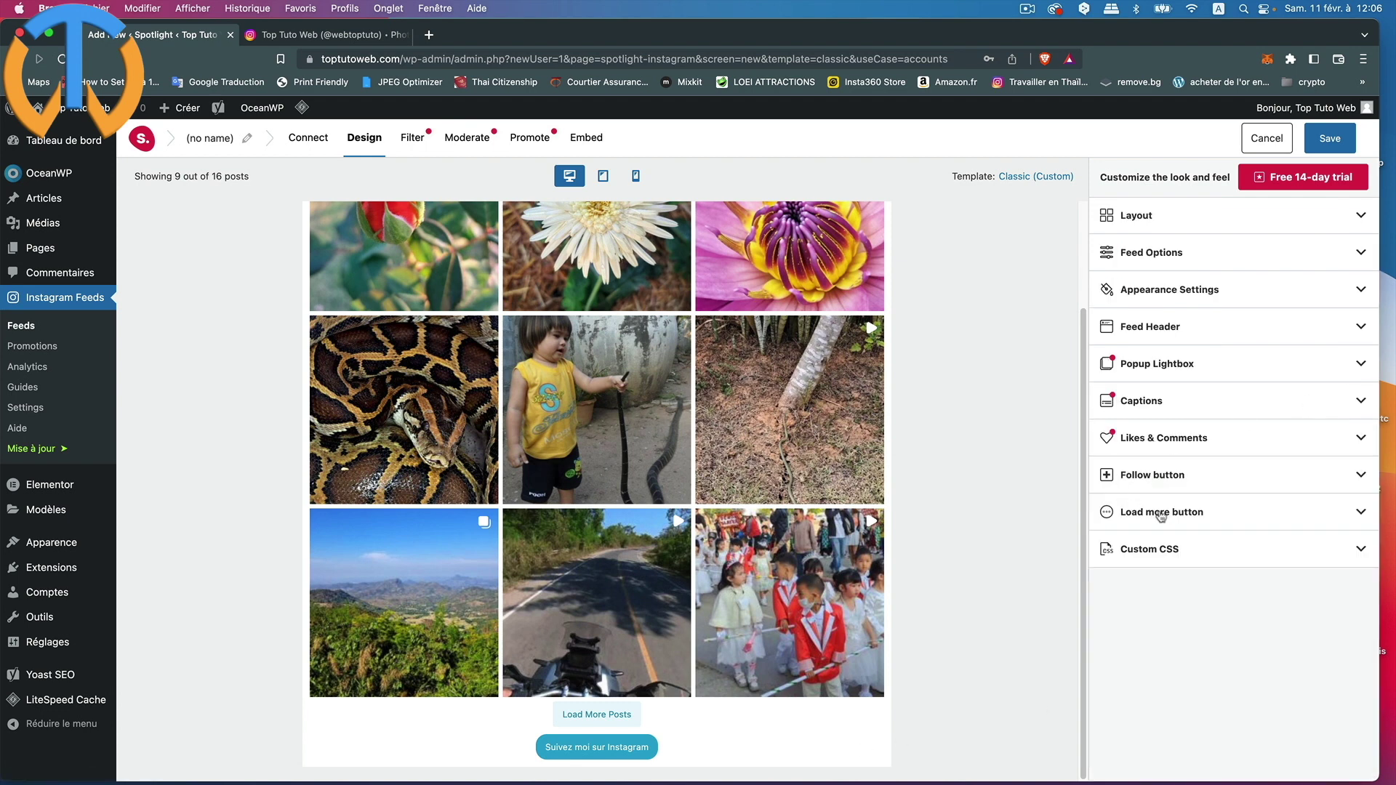
# Step: Set the load more button's text to "Voir plus de photos", and turn off display of that button in the feed
pyautogui.click(1361, 514)
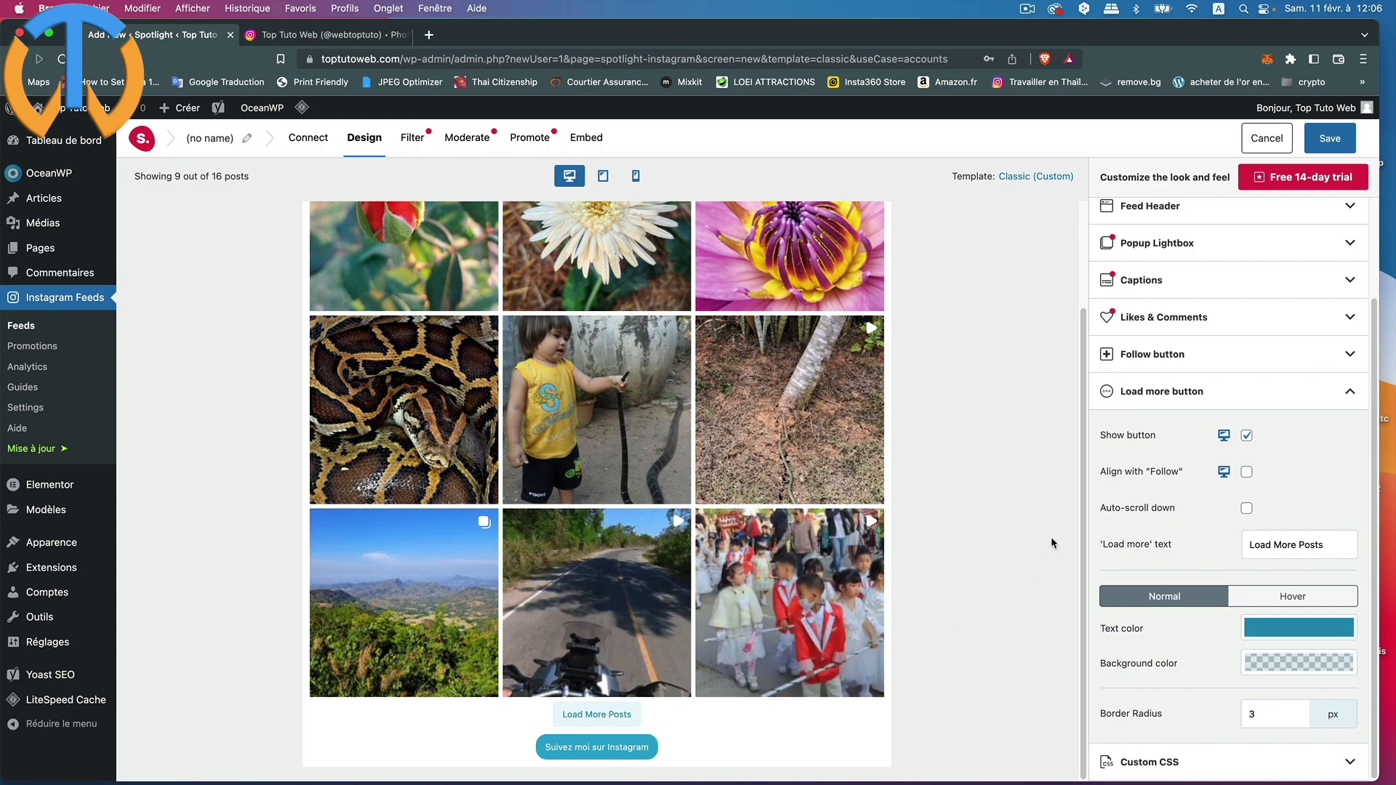
pyautogui.click(1248, 437)
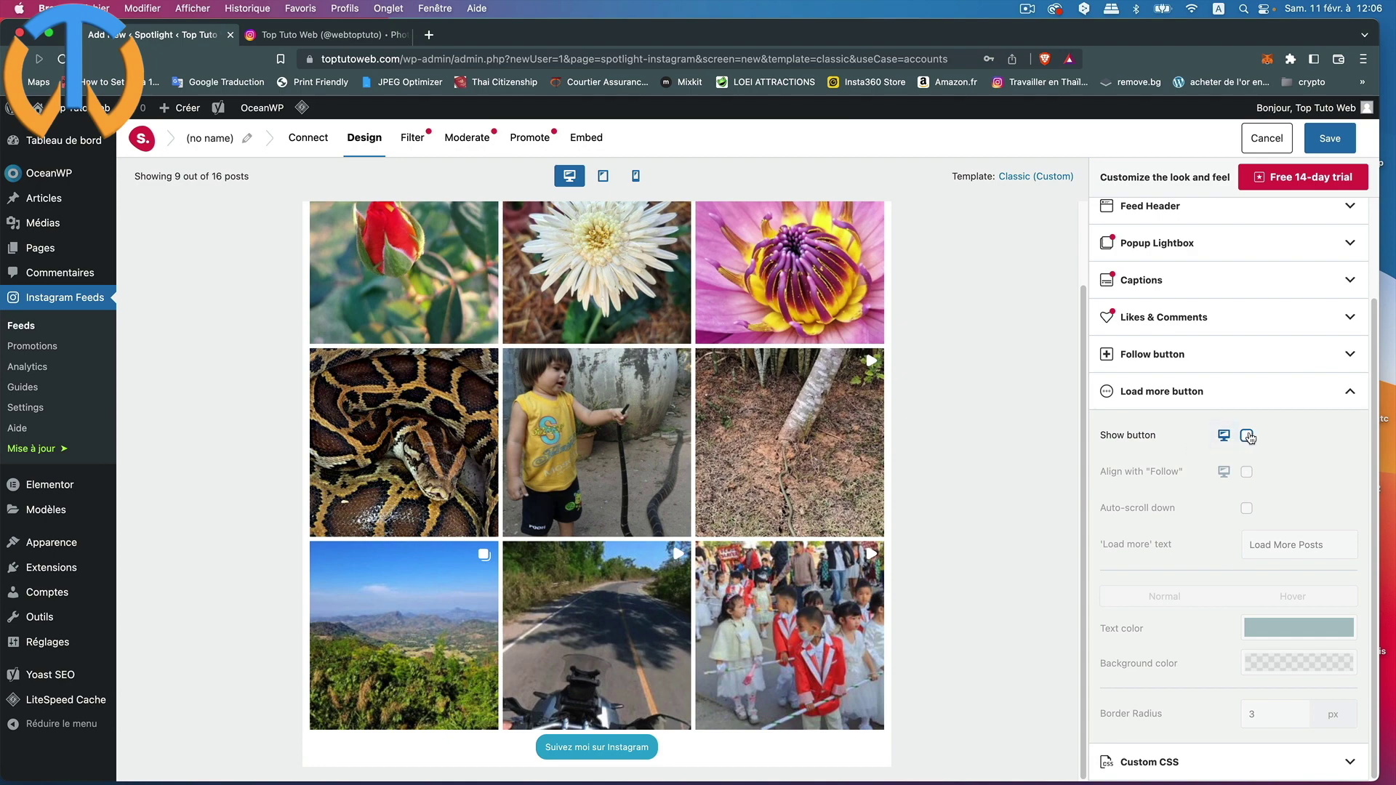
pyautogui.click(1247, 437)
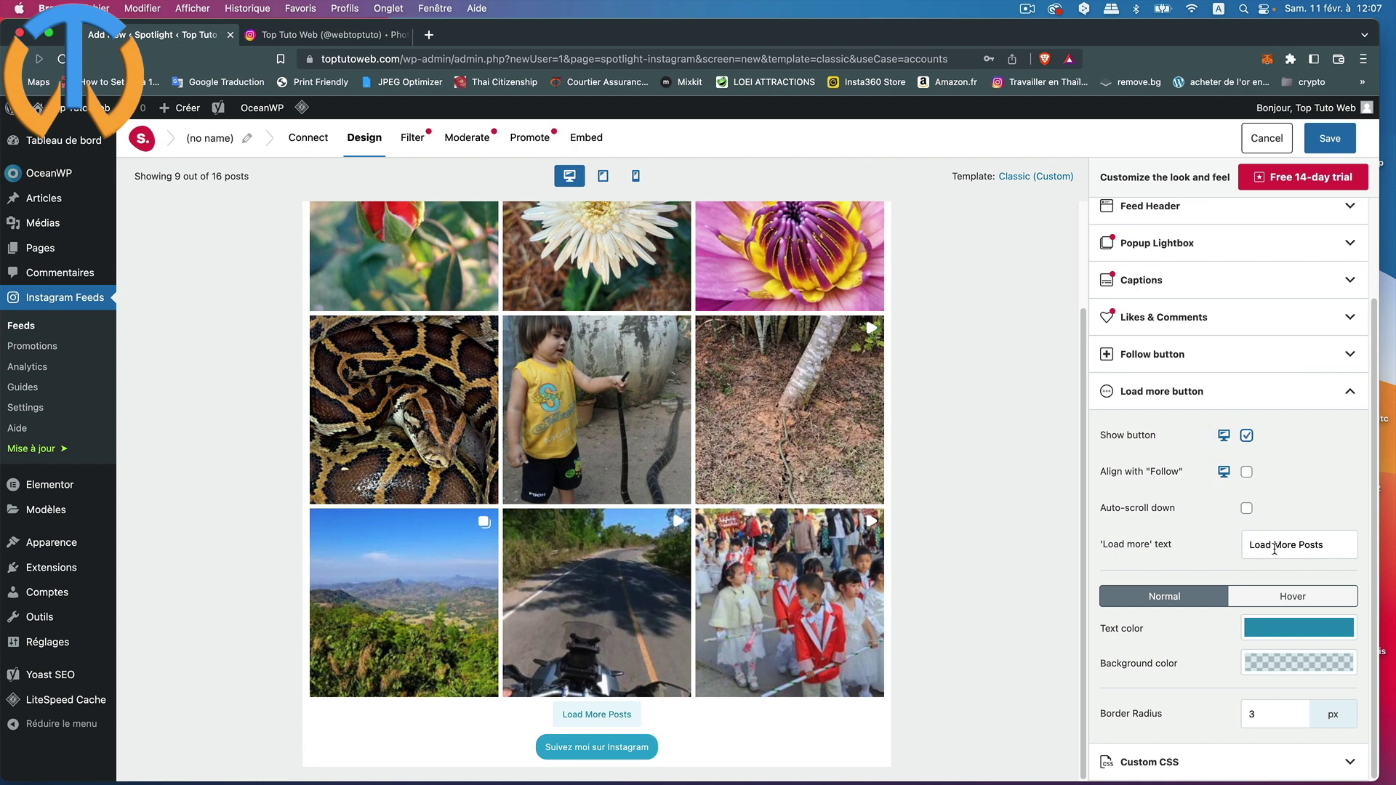
pyautogui.moveTo(1344, 544); pyautogui.dragTo(1212, 547)
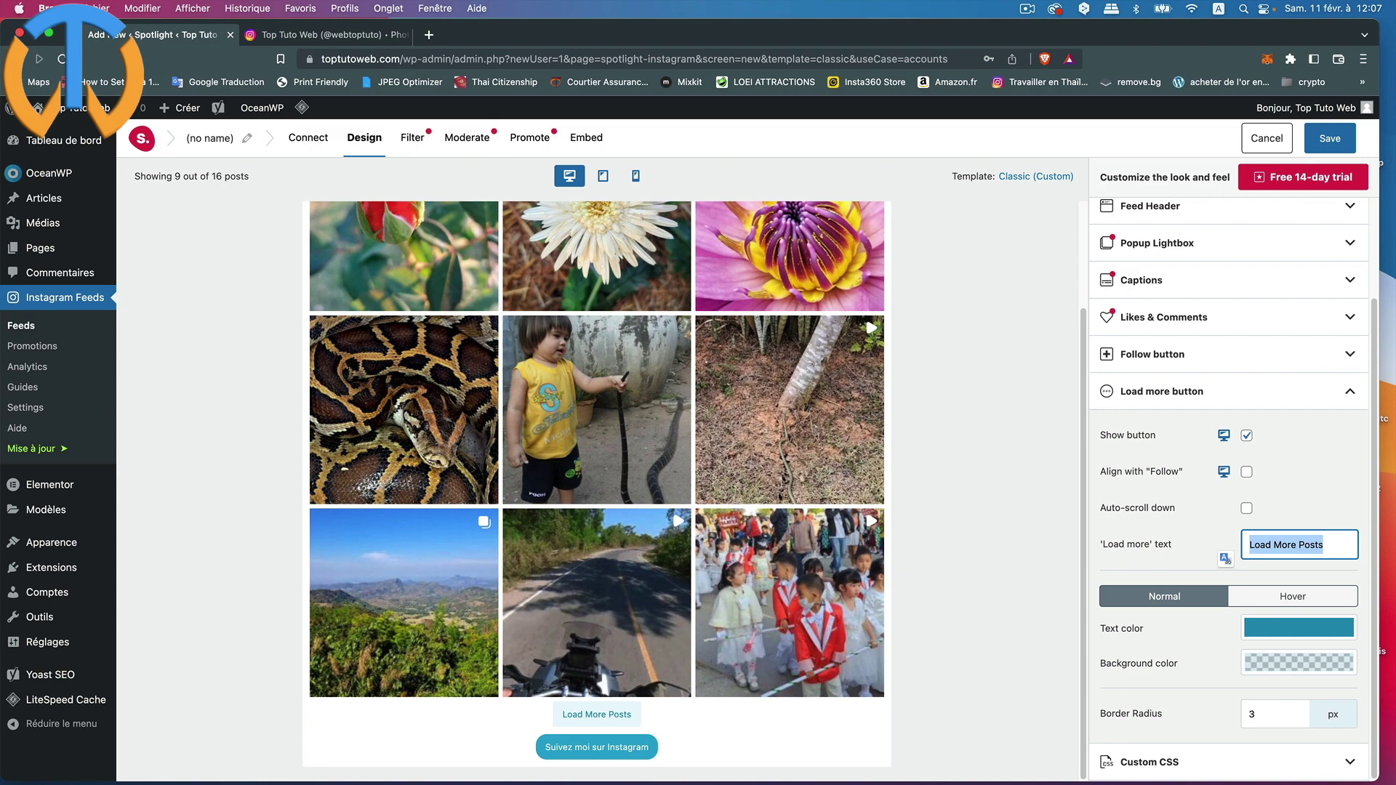
pyautogui.write('Voir plus de photos')
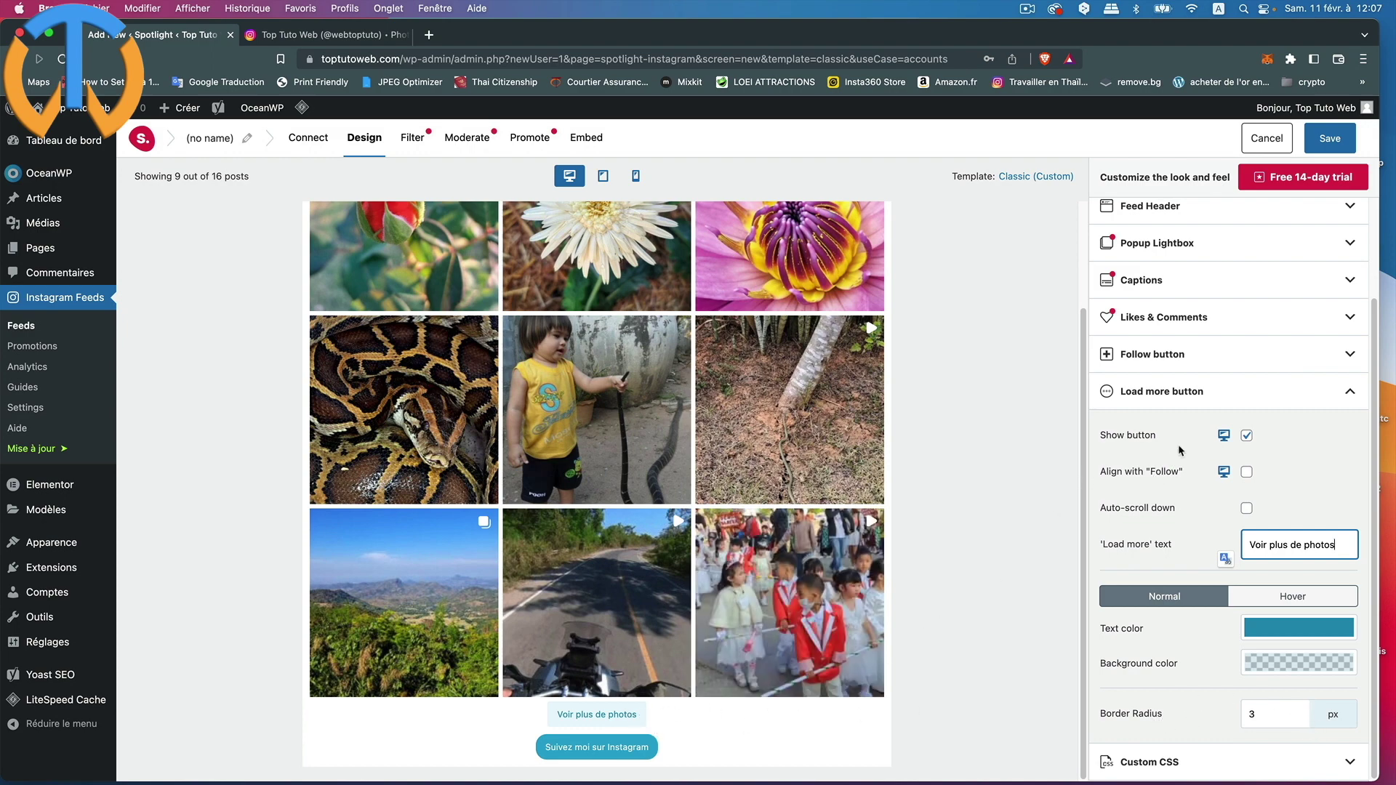
pyautogui.click(1248, 436)
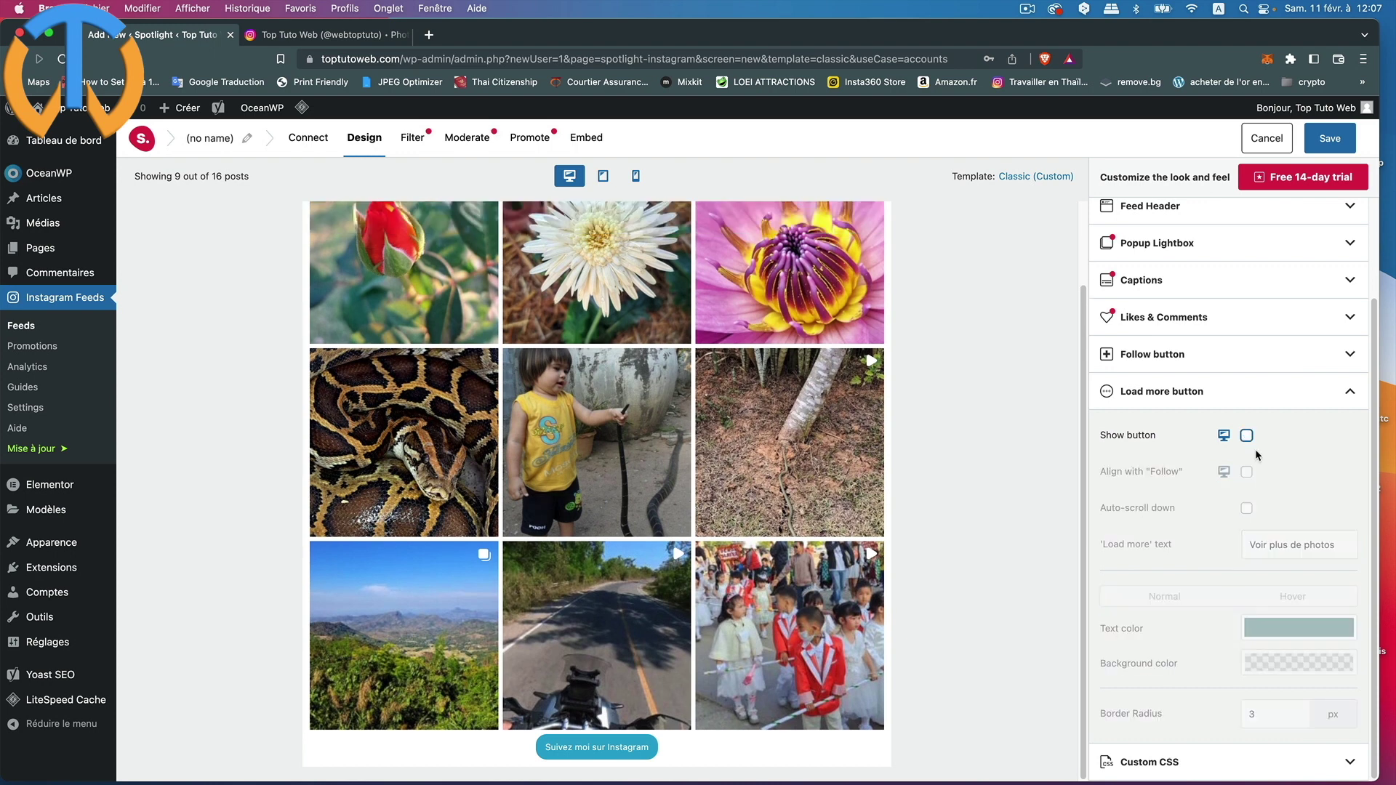
pyautogui.click(1352, 394)
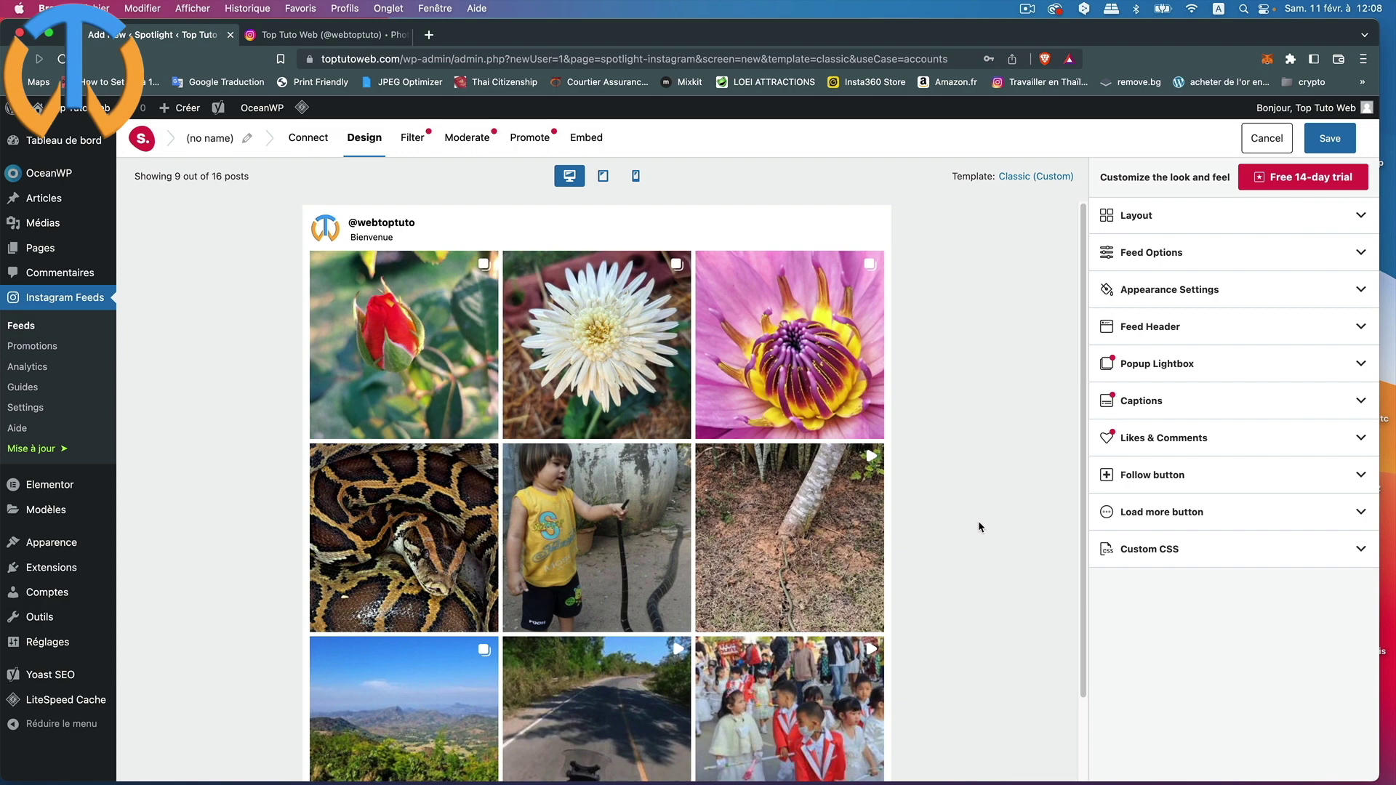
# Step: Save the feed under the name "Feed colonne"
pyautogui.click(1331, 141)
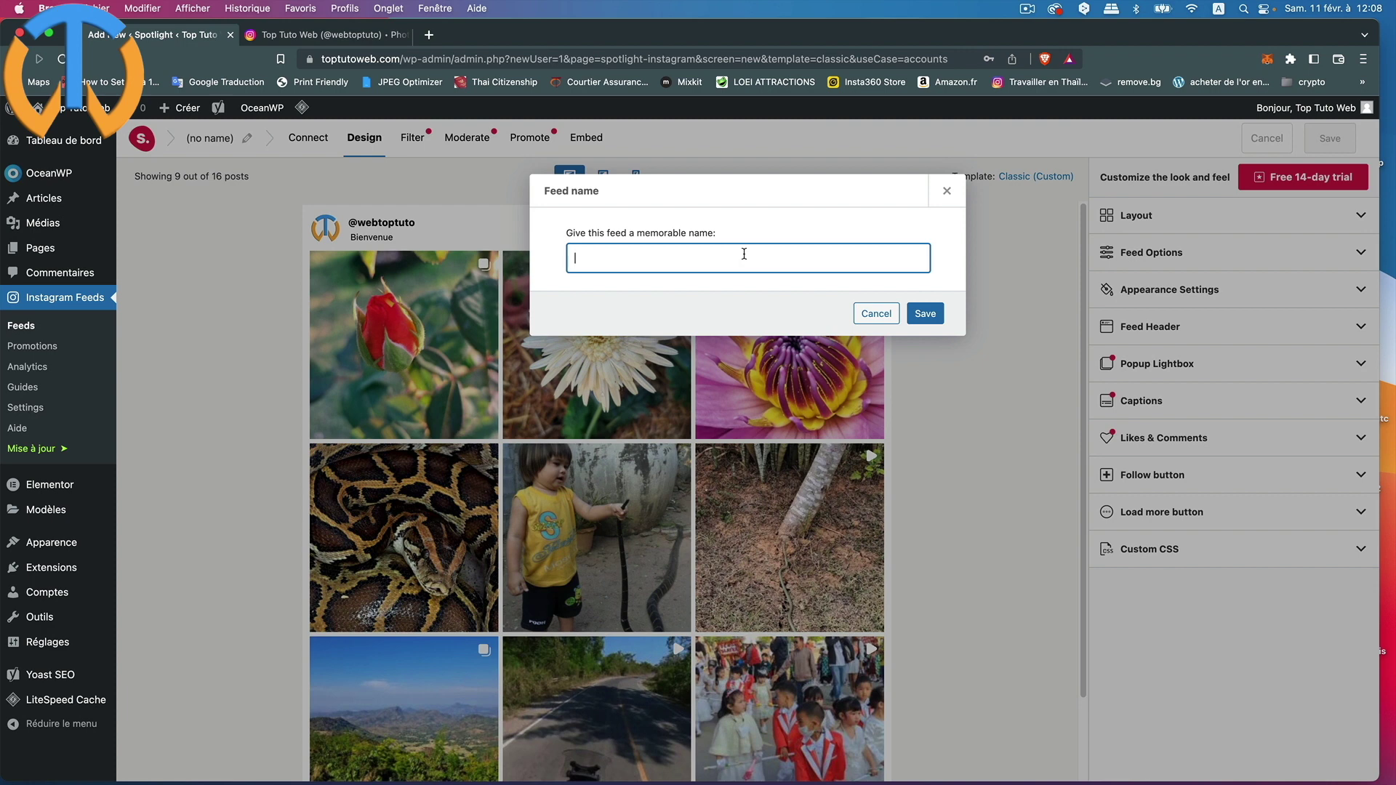
pyautogui.write('Feed colonne')
pyautogui.click(939, 320)
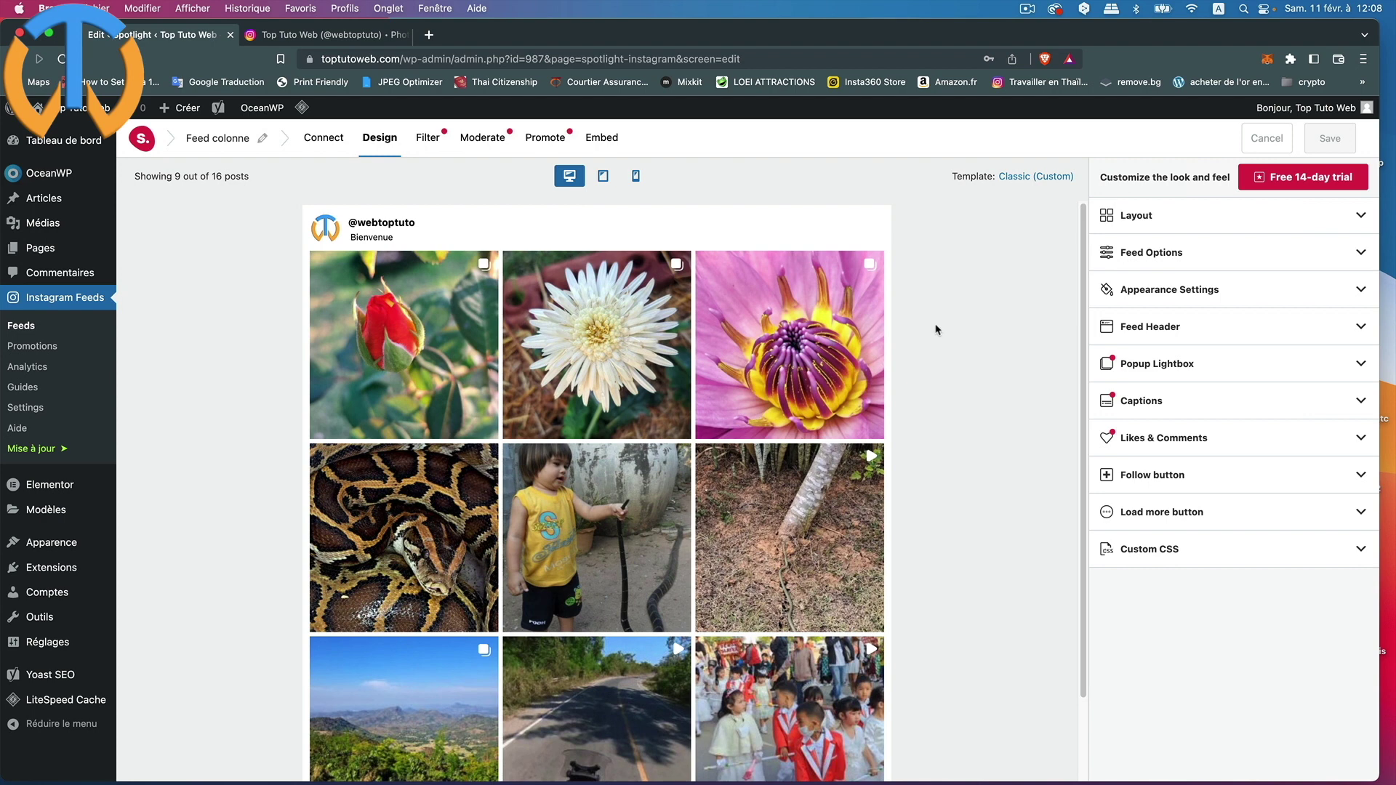
# Step: Copy the feed's shortcode from its embed options
pyautogui.click(600, 139)
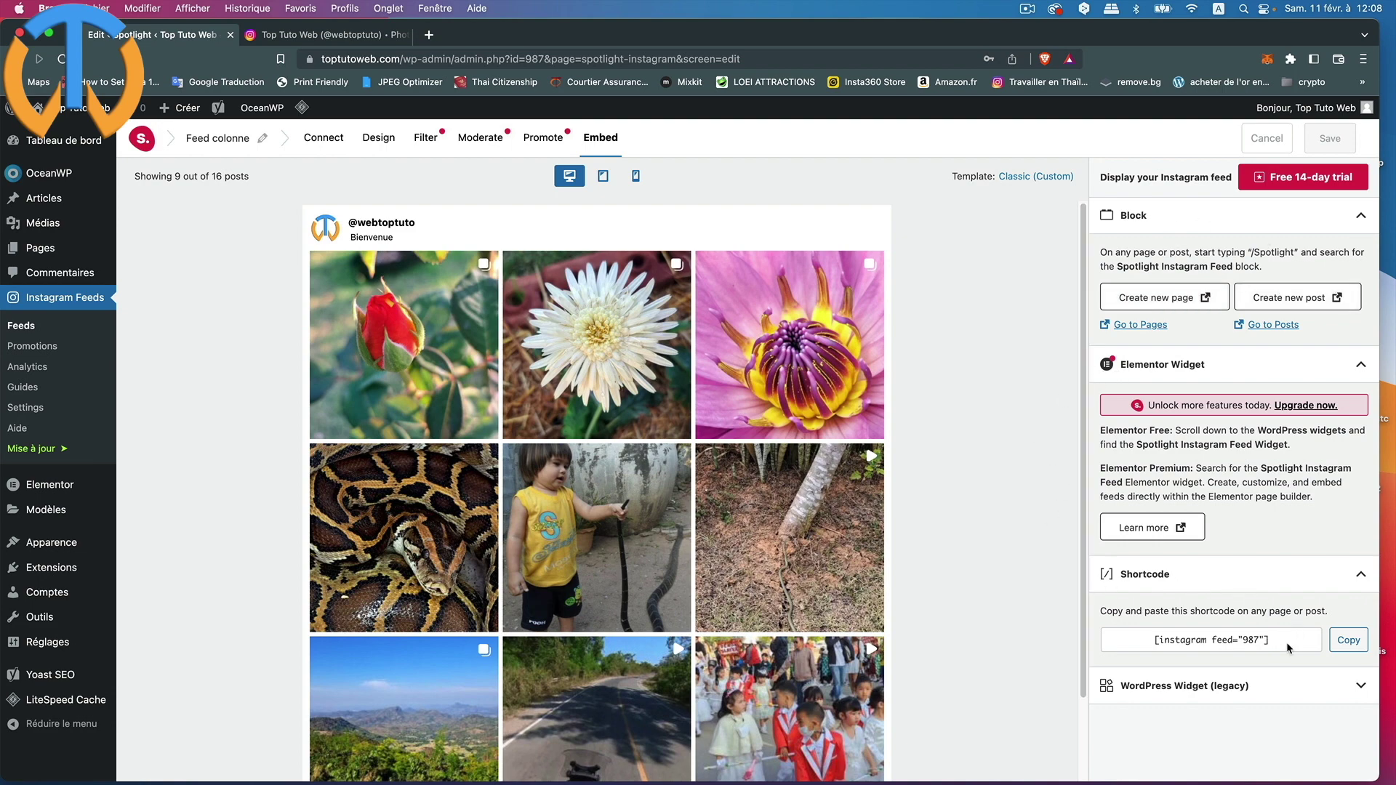
pyautogui.click(1349, 645)
pyautogui.click(1349, 642)
# Step: Check the blocks in the site's "Colonne latérale par défaut" widget area and delete its Recent Comments block
pyautogui.moveTo(44, 547)
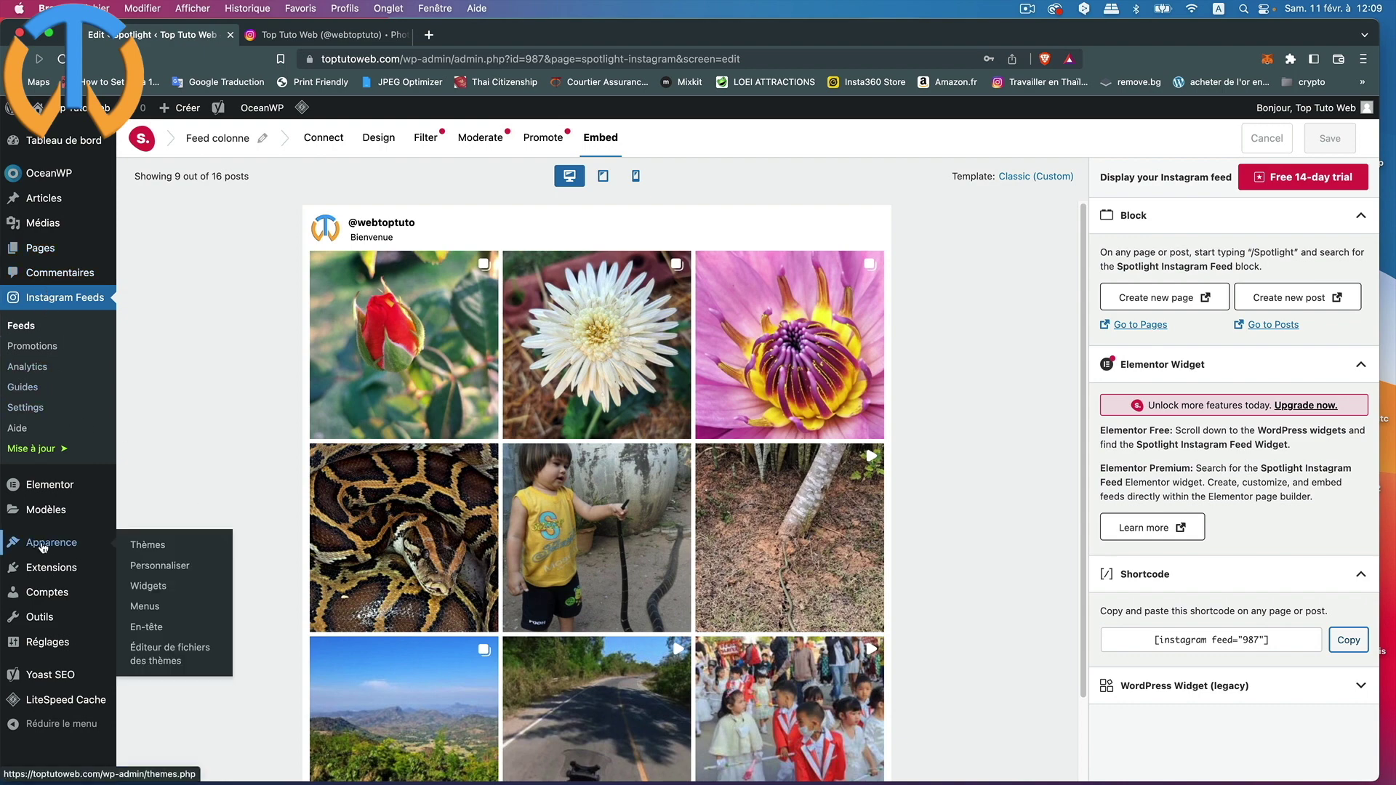
pyautogui.click(154, 590)
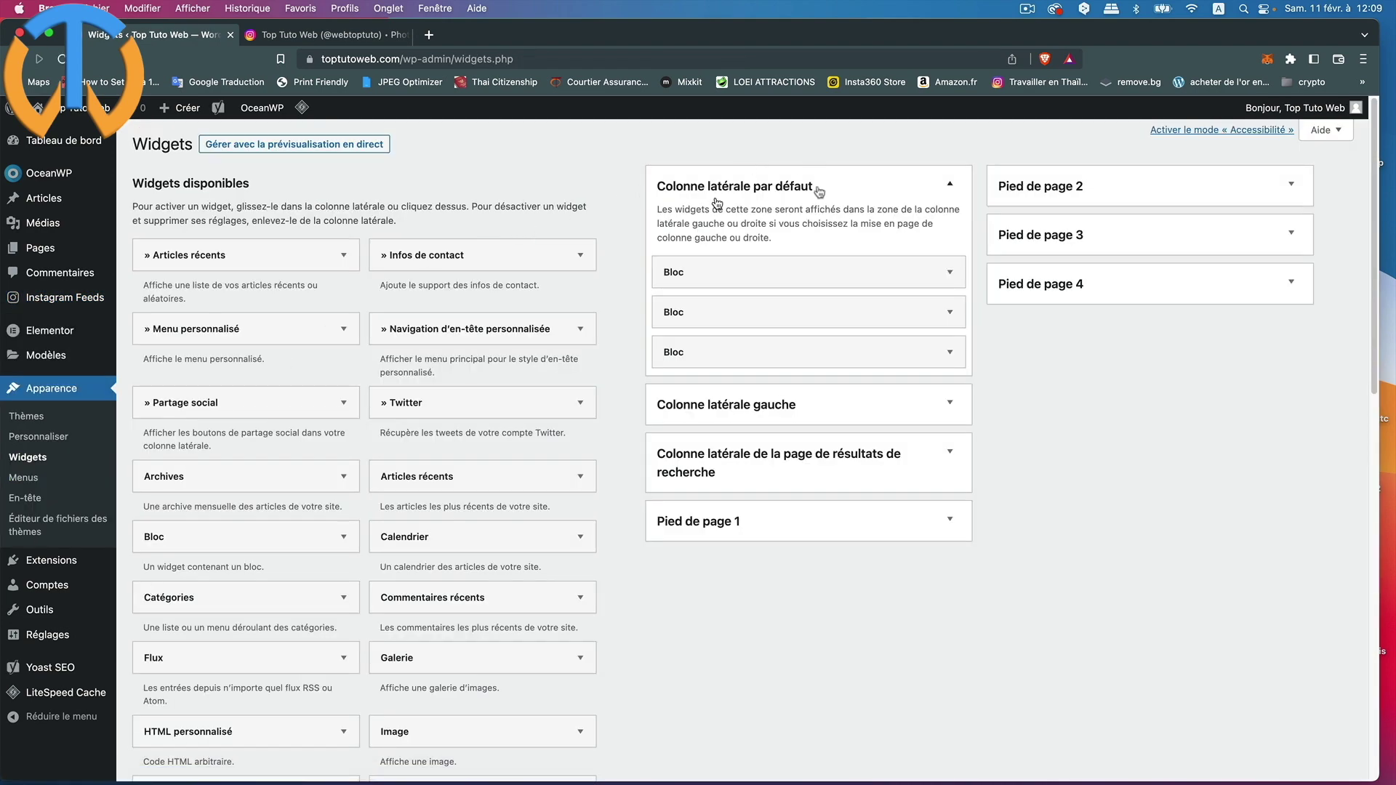
pyautogui.click(948, 272)
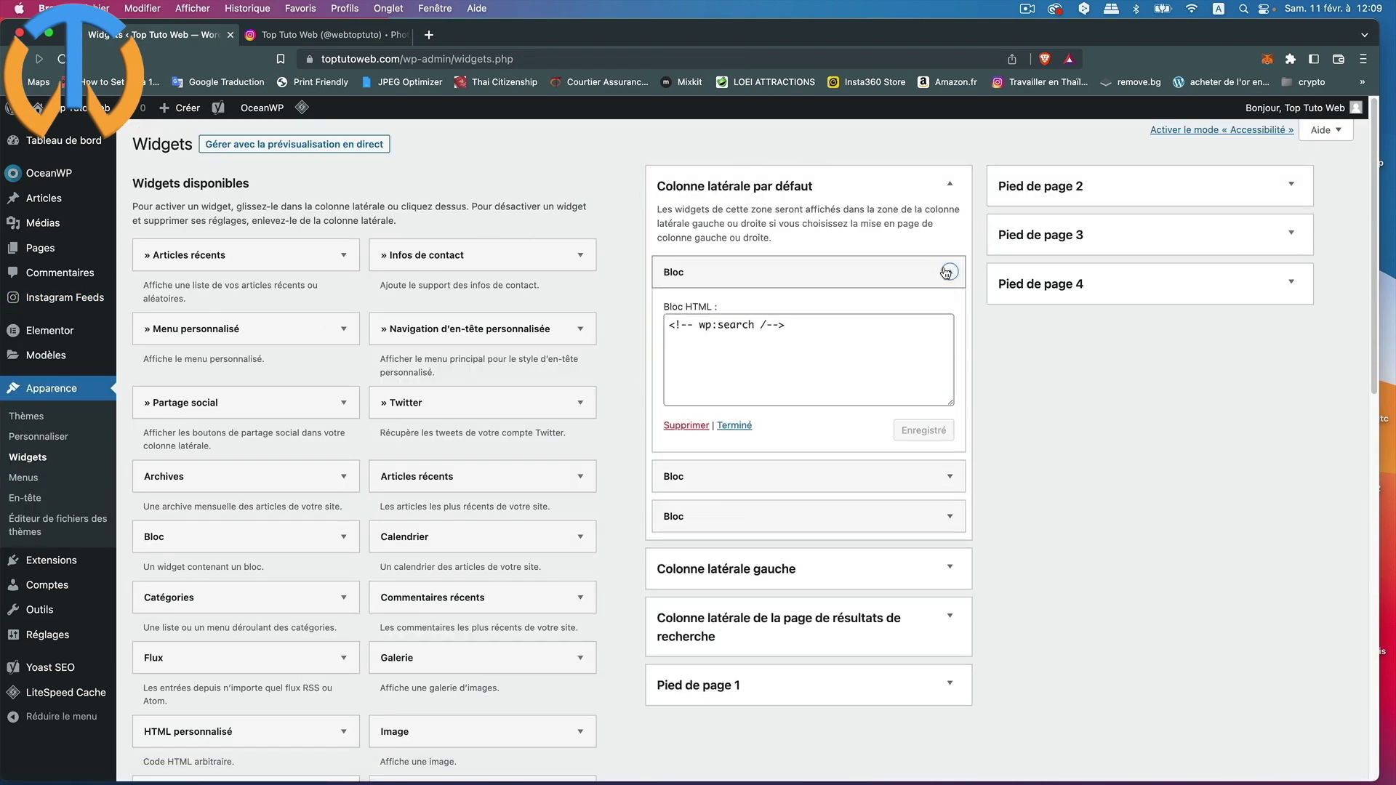
pyautogui.click(948, 272)
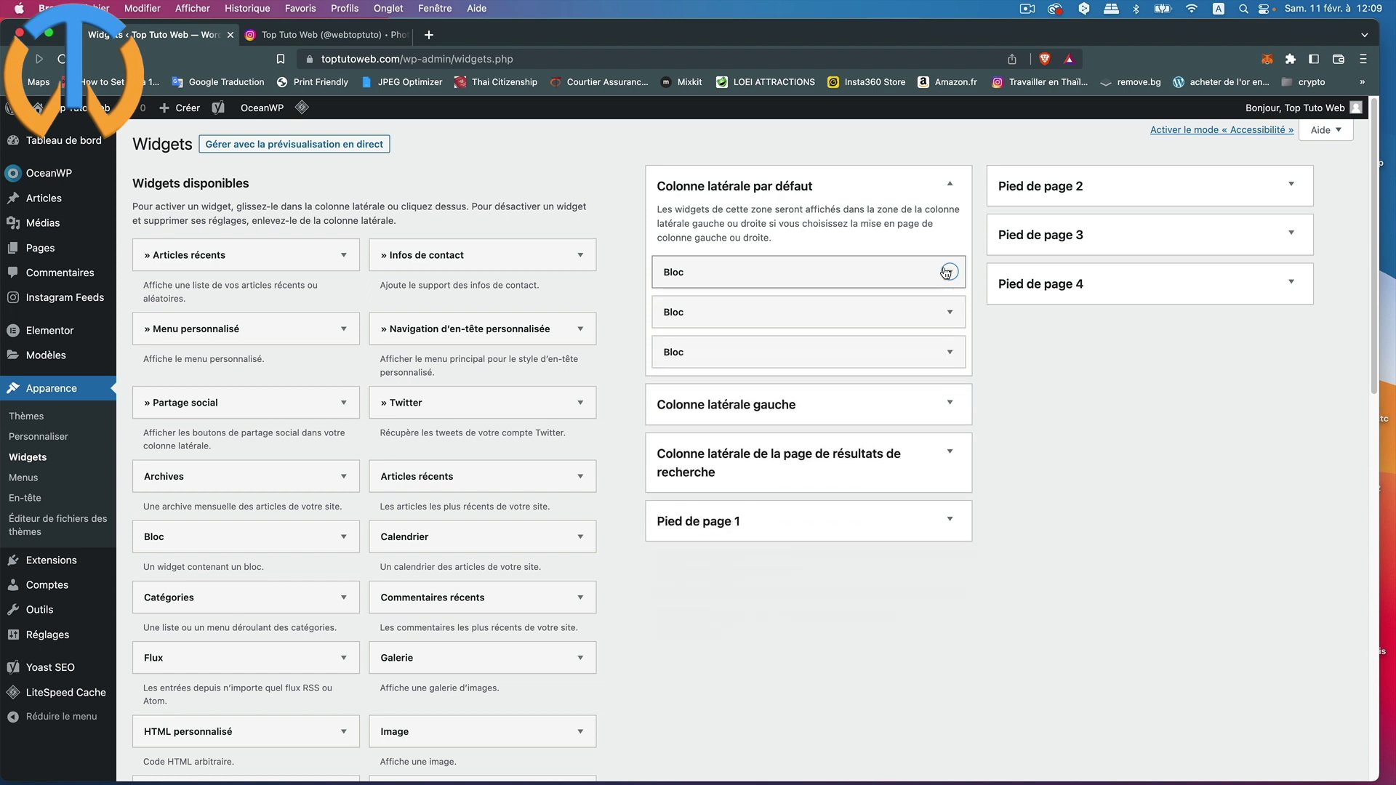
pyautogui.click(950, 312)
pyautogui.click(950, 313)
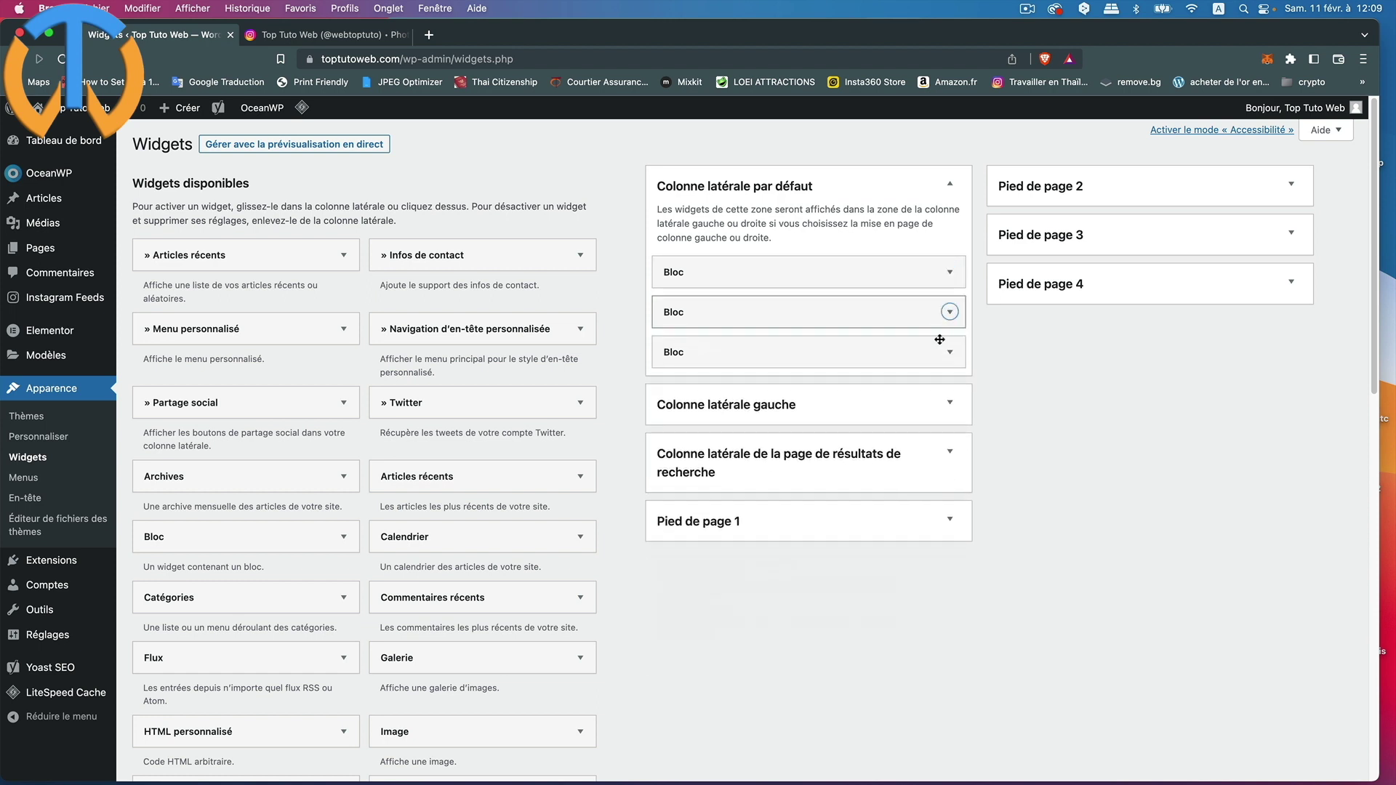
pyautogui.click(948, 352)
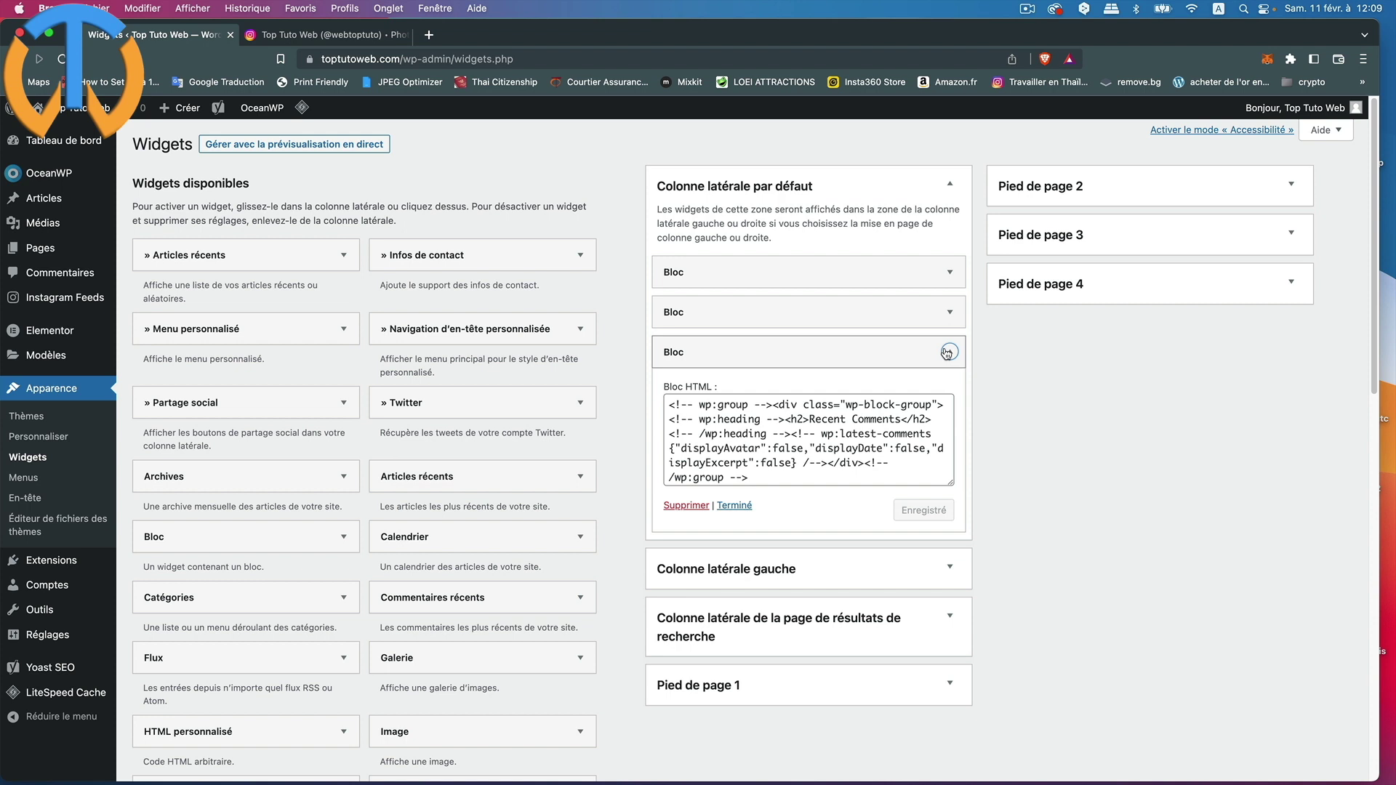
pyautogui.click(947, 352)
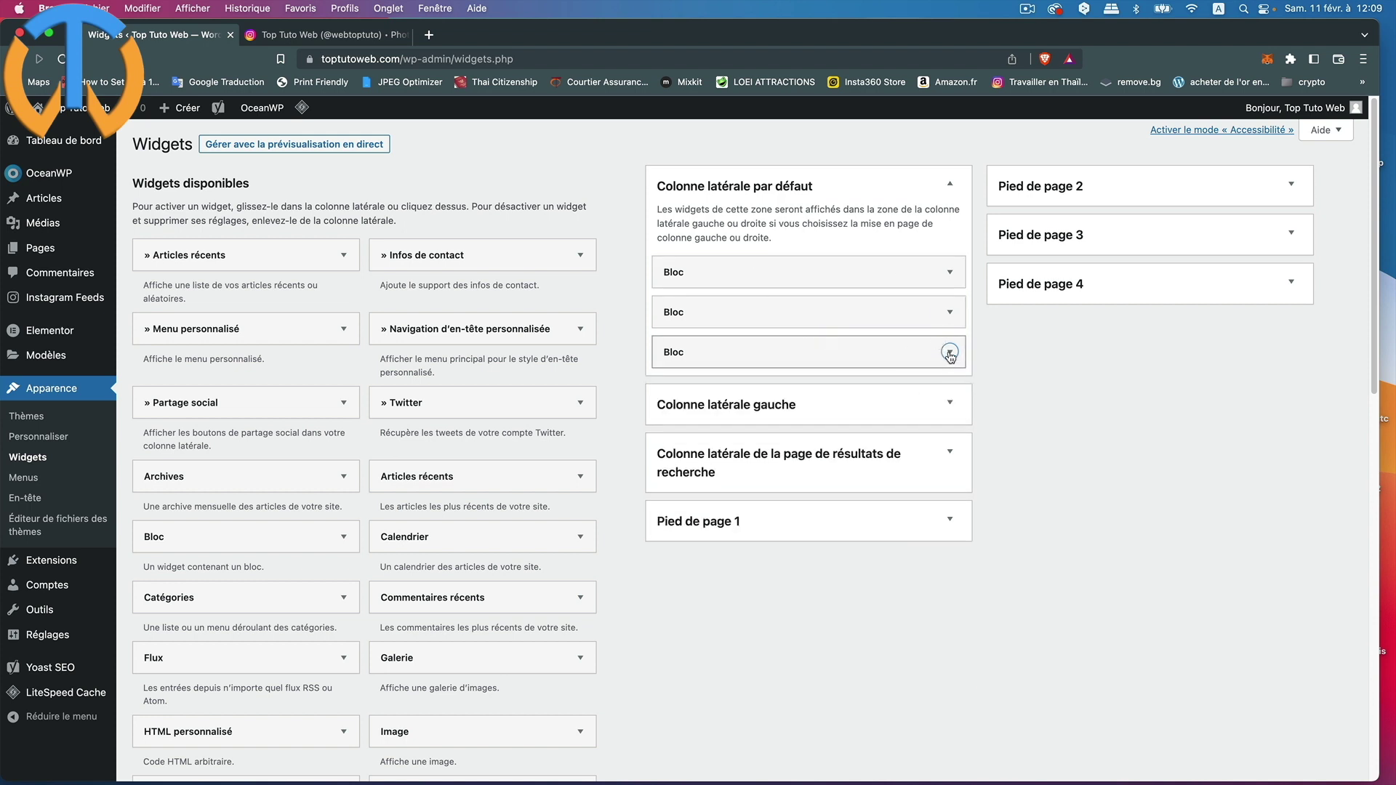
pyautogui.click(949, 353)
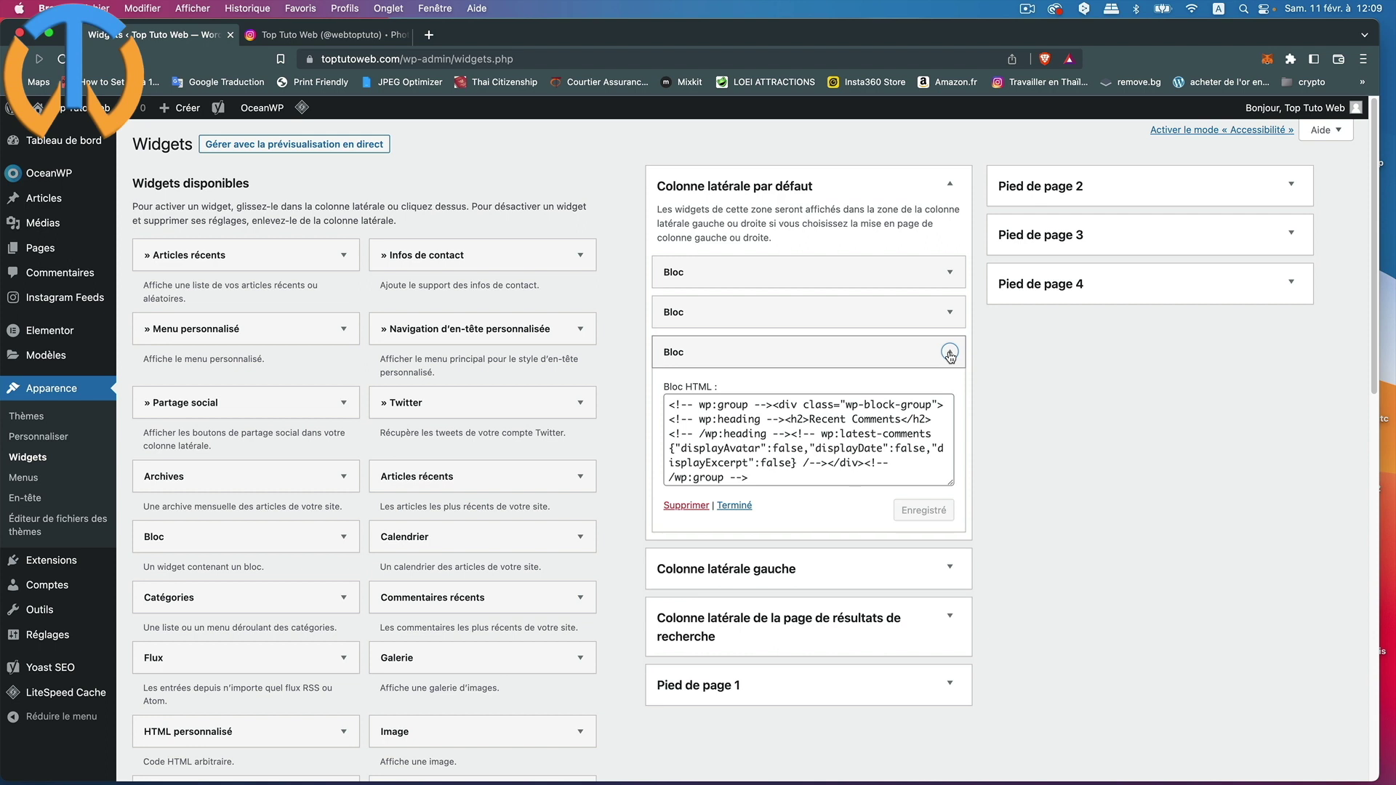
pyautogui.click(687, 506)
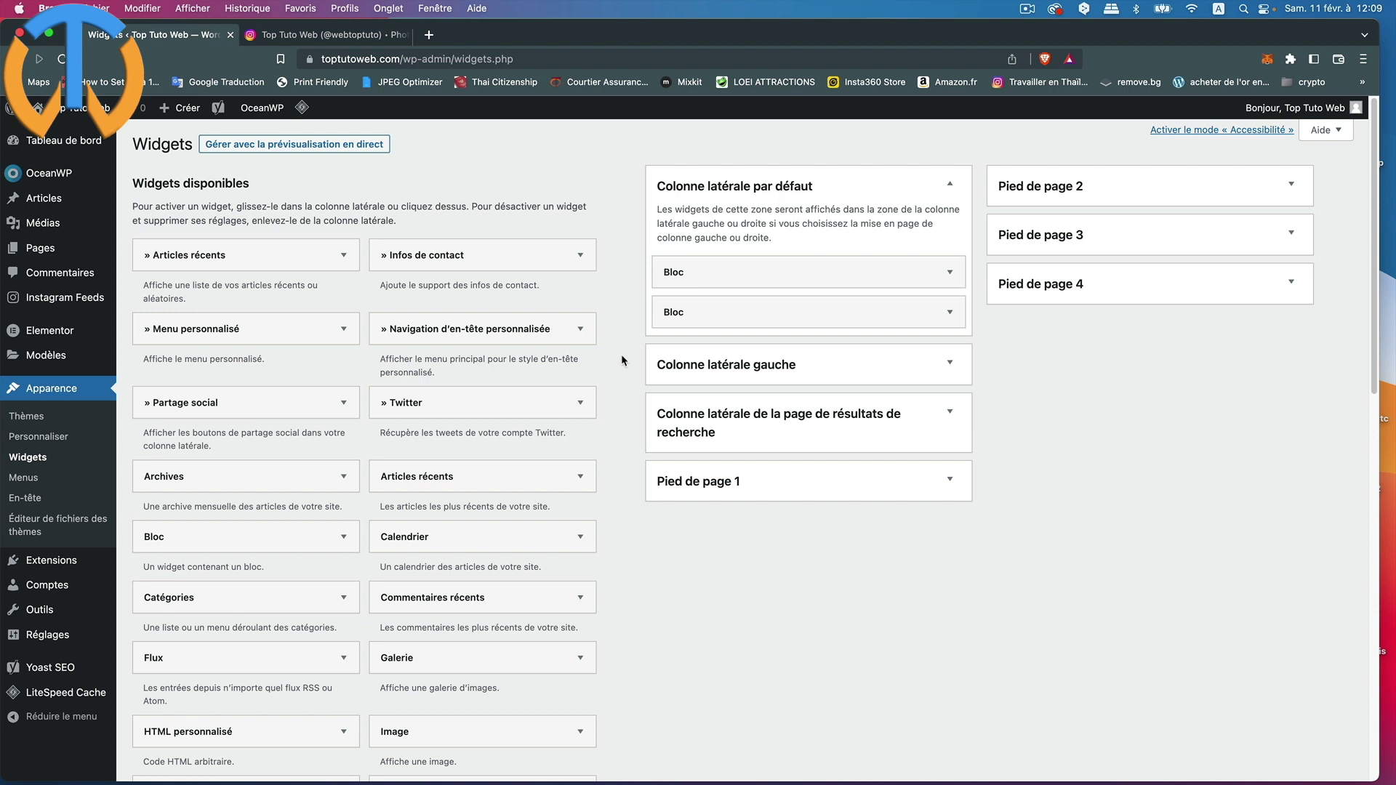
# Step: Add an "HTML personnalisé" widget to the "Colonne latérale par défaut" area
pyautogui.click(330, 736)
pyautogui.scroll(-5, 401, 627)
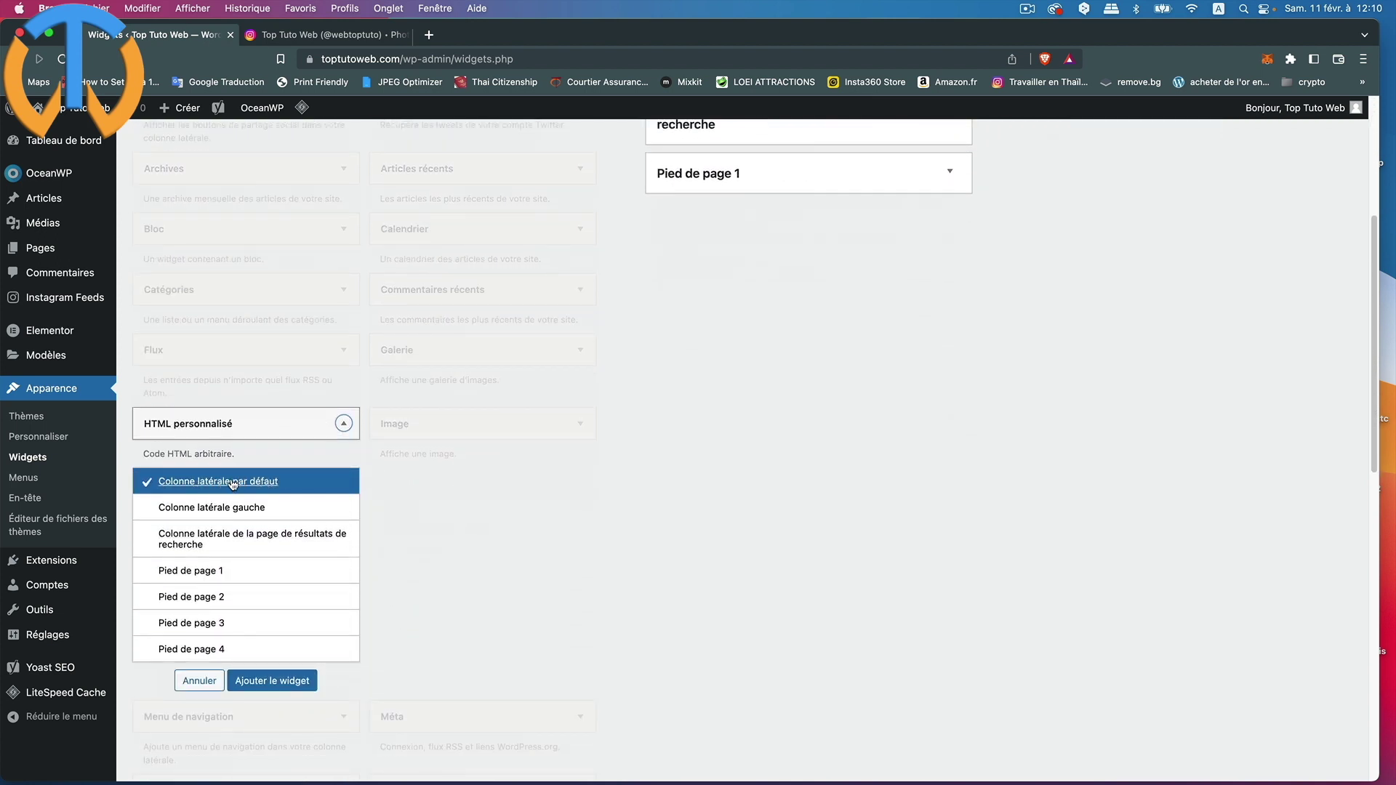
pyautogui.click(269, 682)
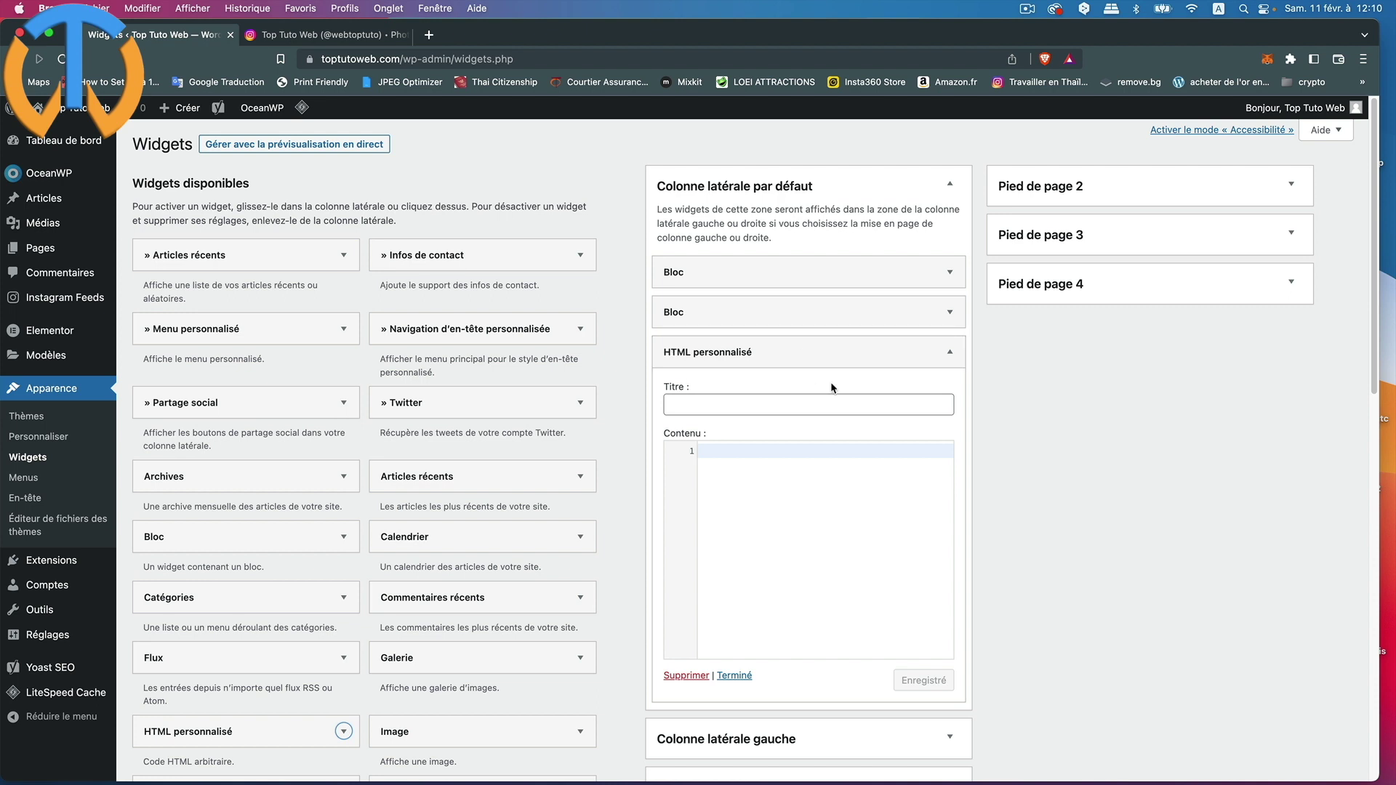
# Step: Paste the shortcode [instagram feed="987"] as the custom HTML widget's content and save the widget
pyautogui.rightClick(733, 452)
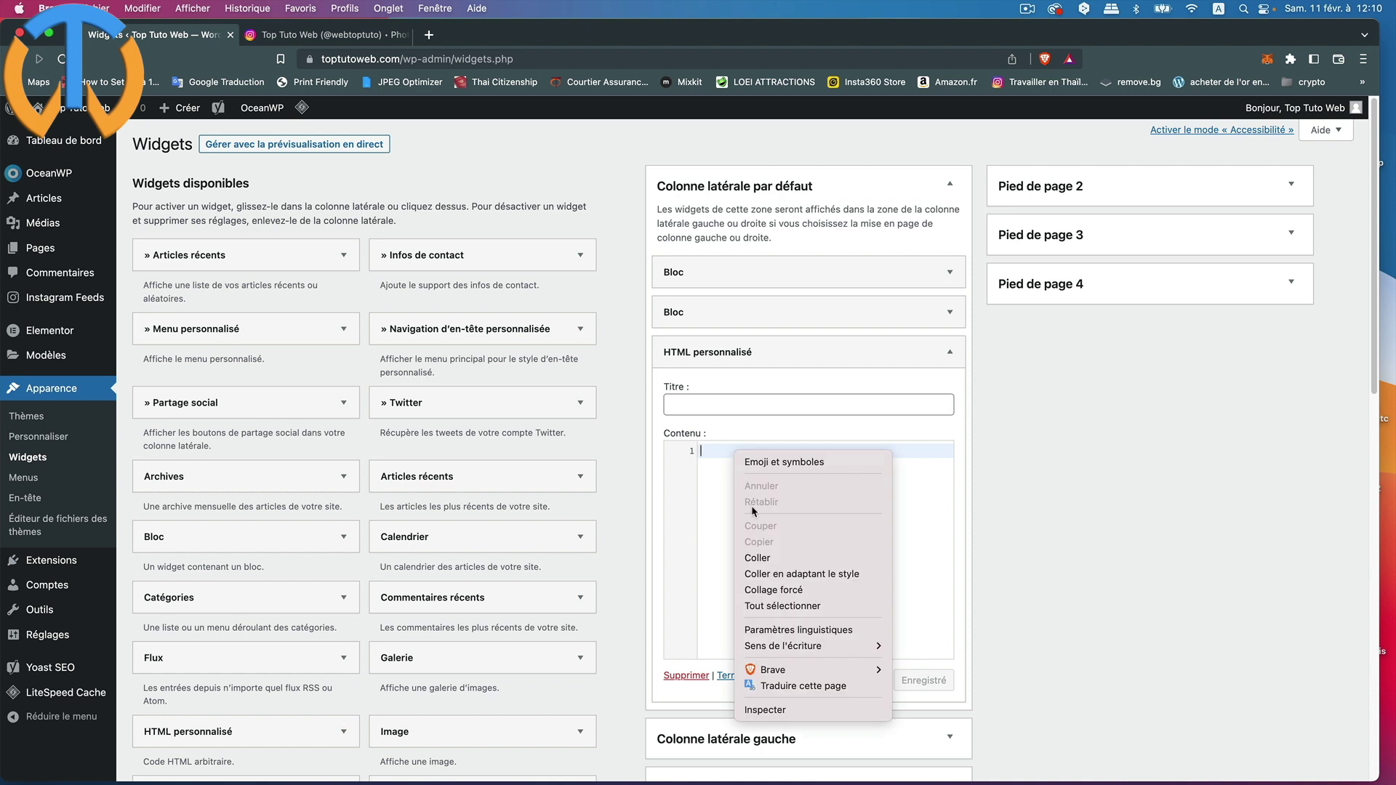
pyautogui.click(756, 558)
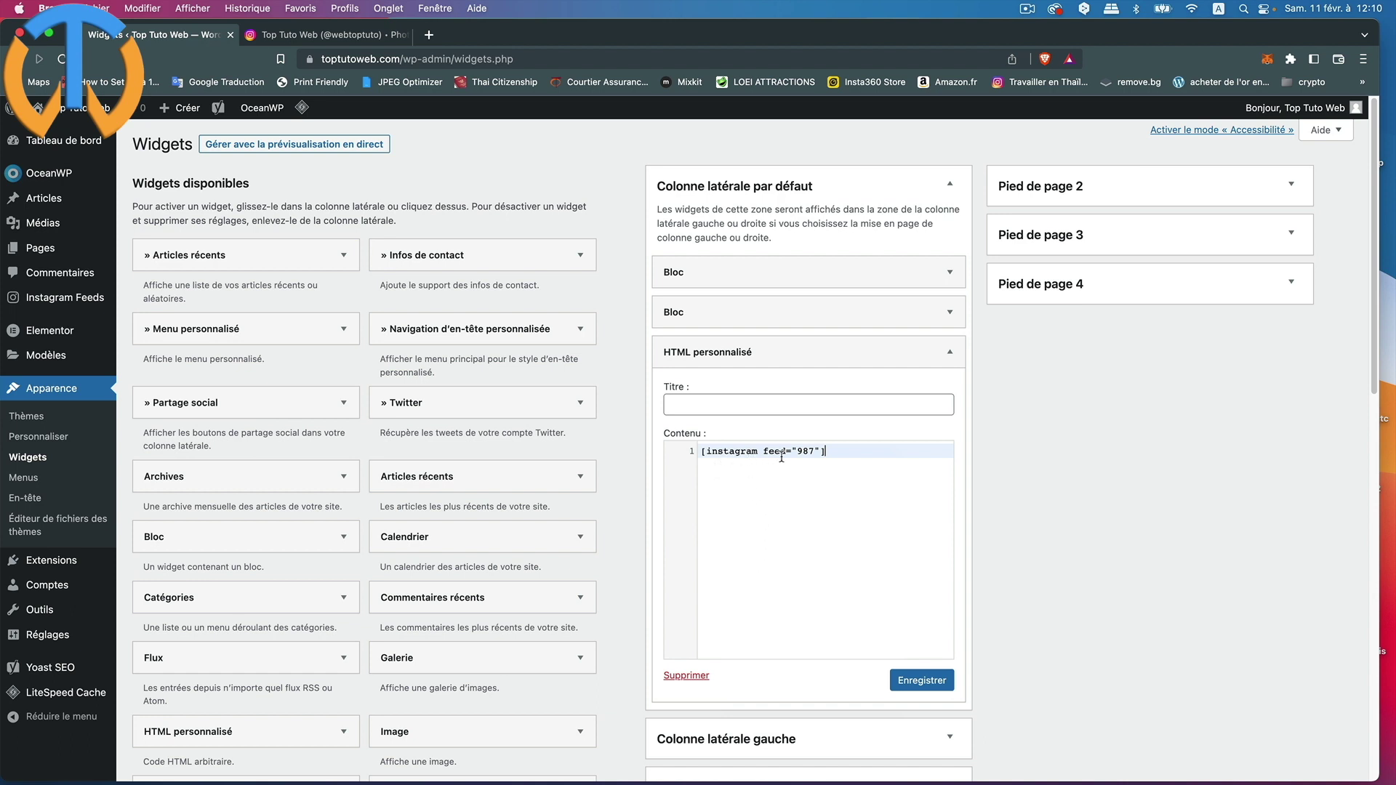
pyautogui.click(928, 682)
# Step: Open the article "WordPress, réglages généraux" for editing from the list of all articles
pyautogui.moveTo(51, 209)
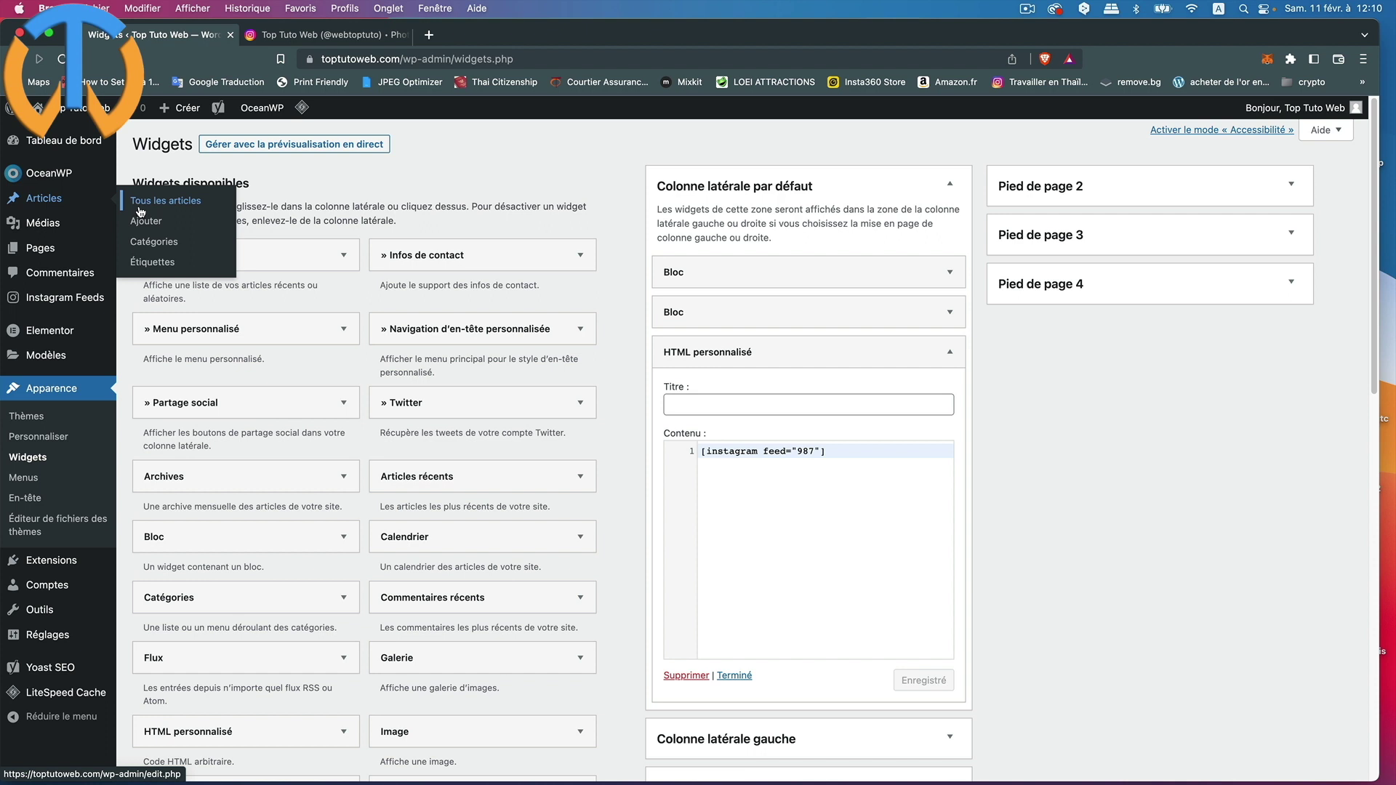
pyautogui.click(144, 208)
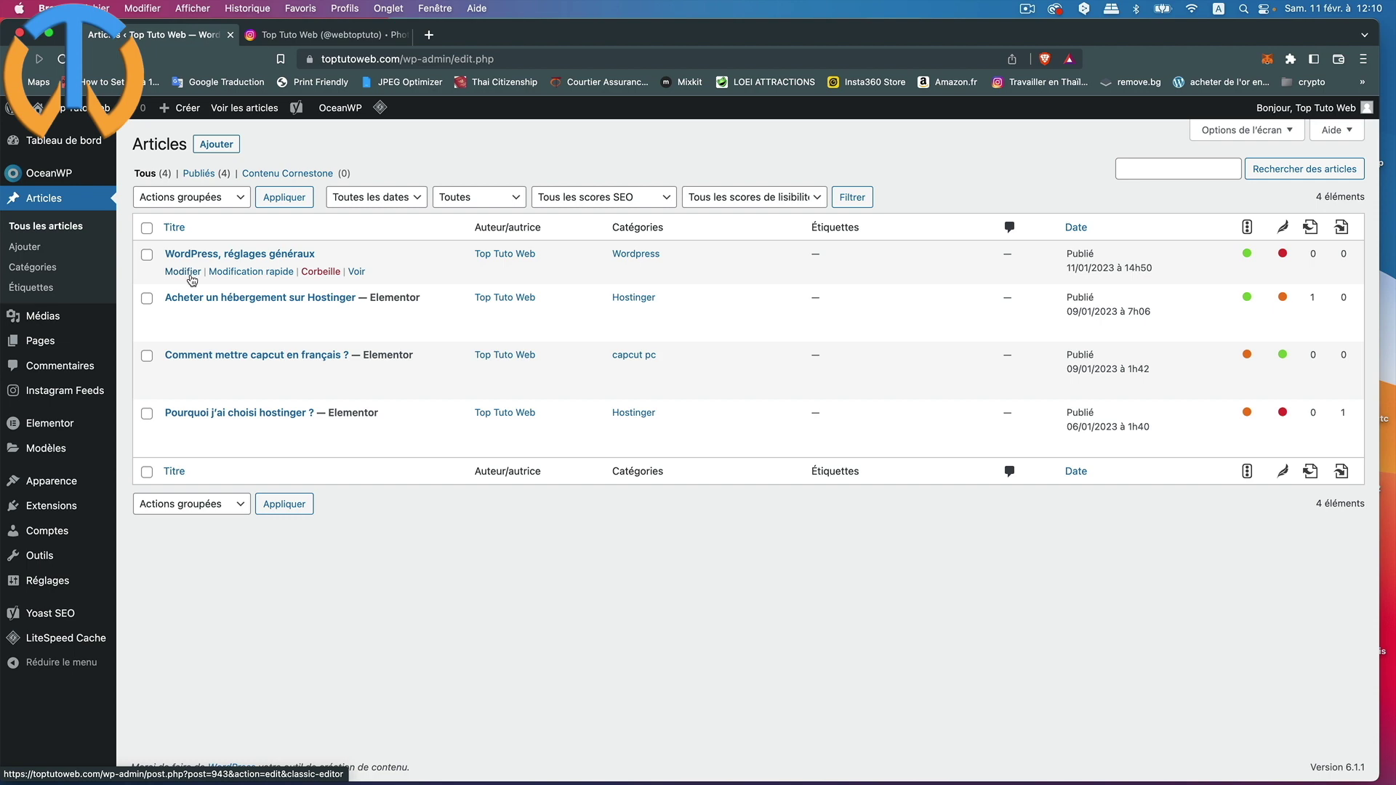
pyautogui.click(183, 272)
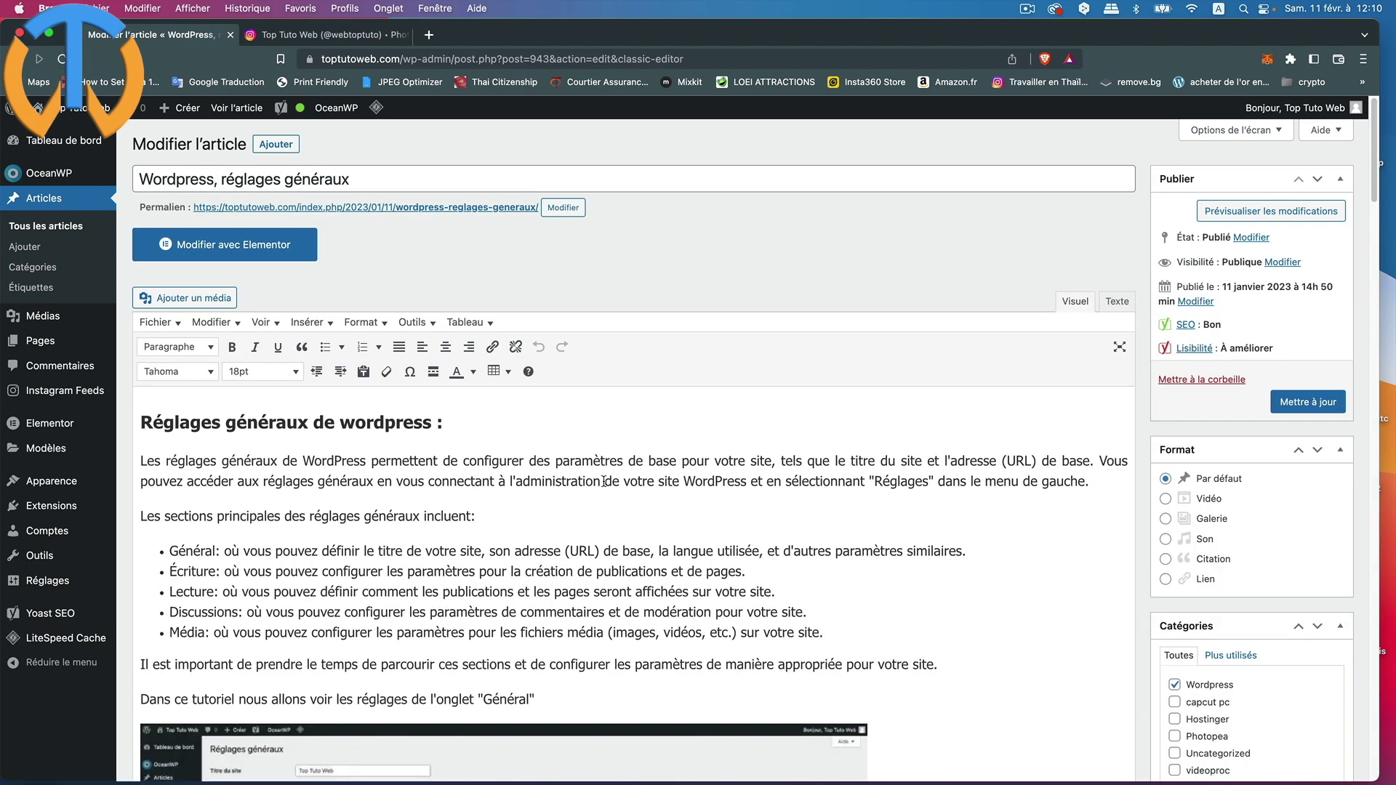
# Step: Examine the article's OceanWP content layout and sidebar settings, and view the published article on the site
pyautogui.scroll(-15, 603, 480)
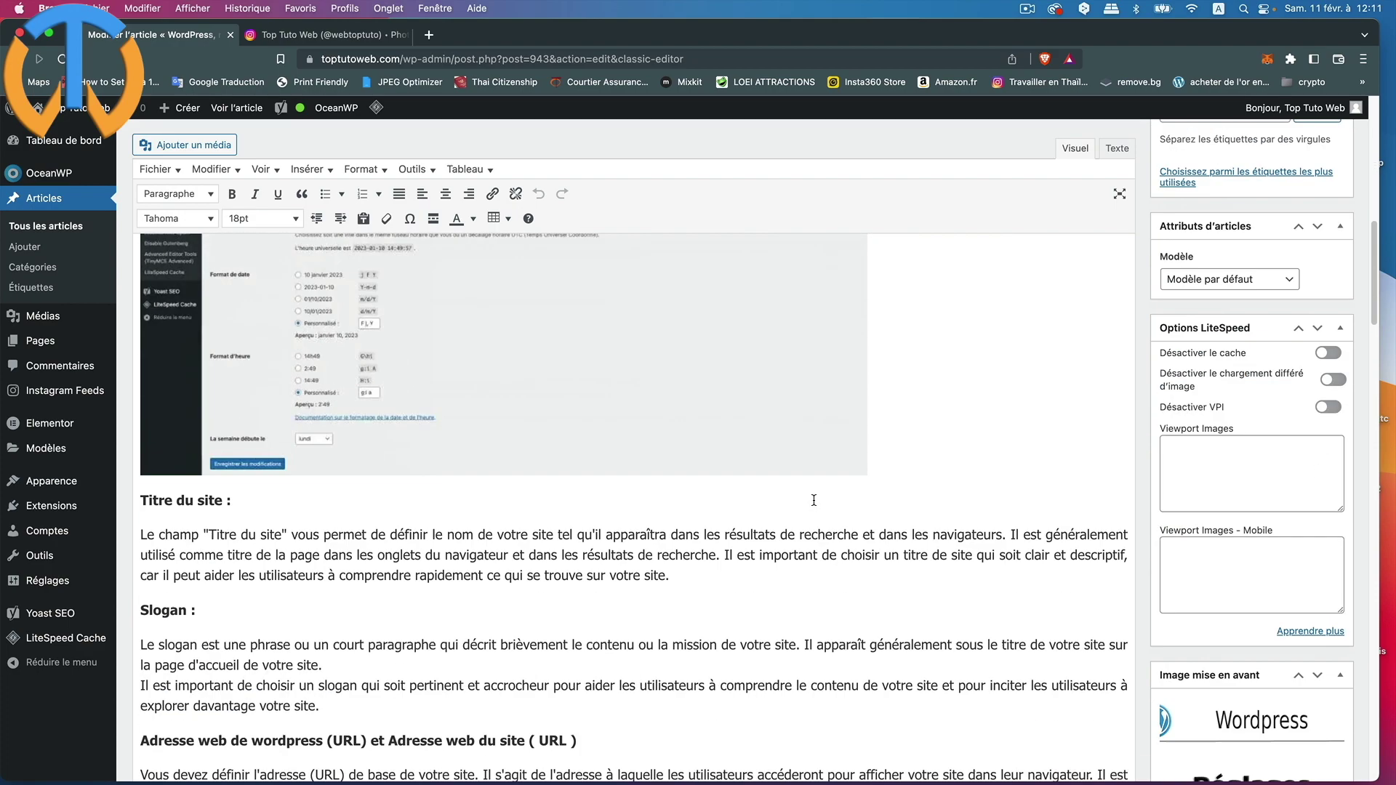
pyautogui.scroll(-15, 814, 500)
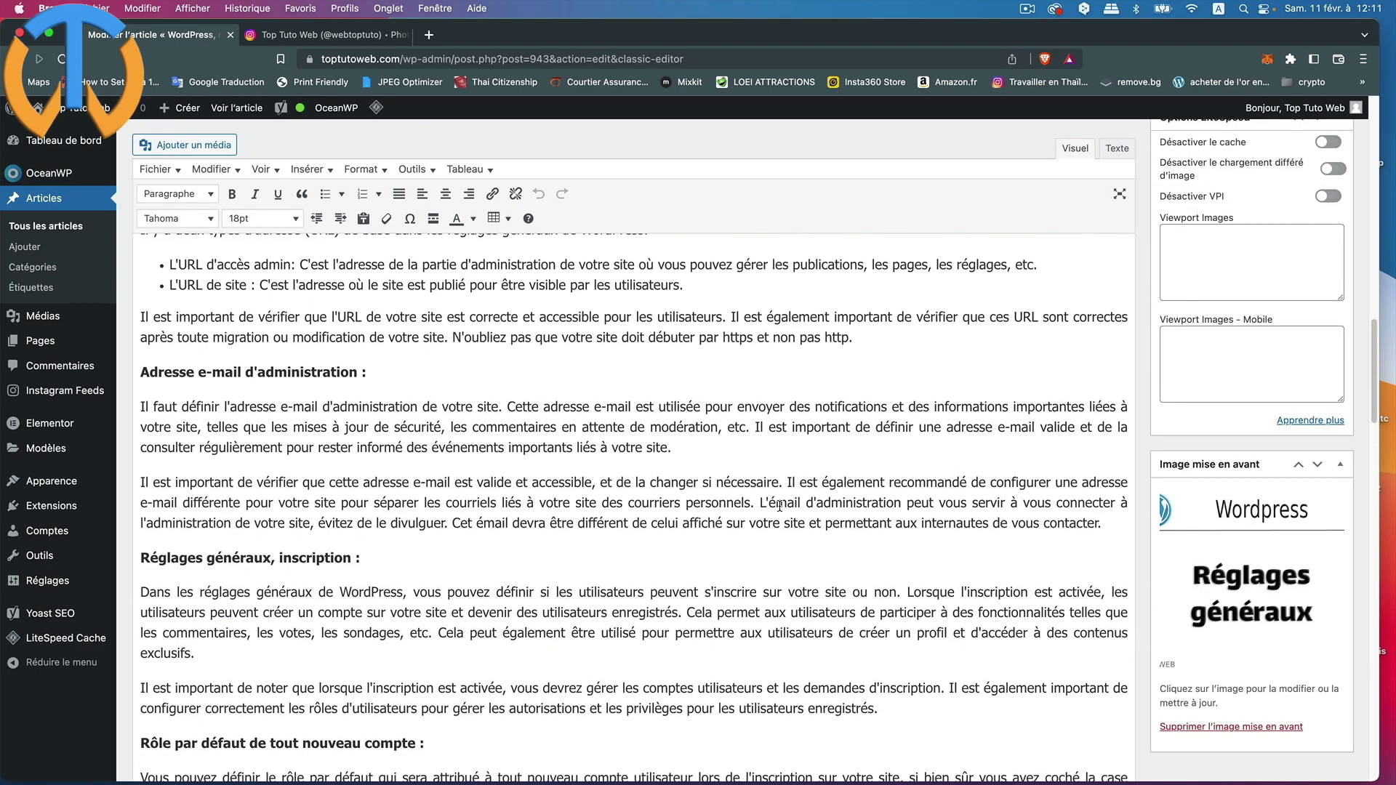
pyautogui.scroll(-10, 780, 506)
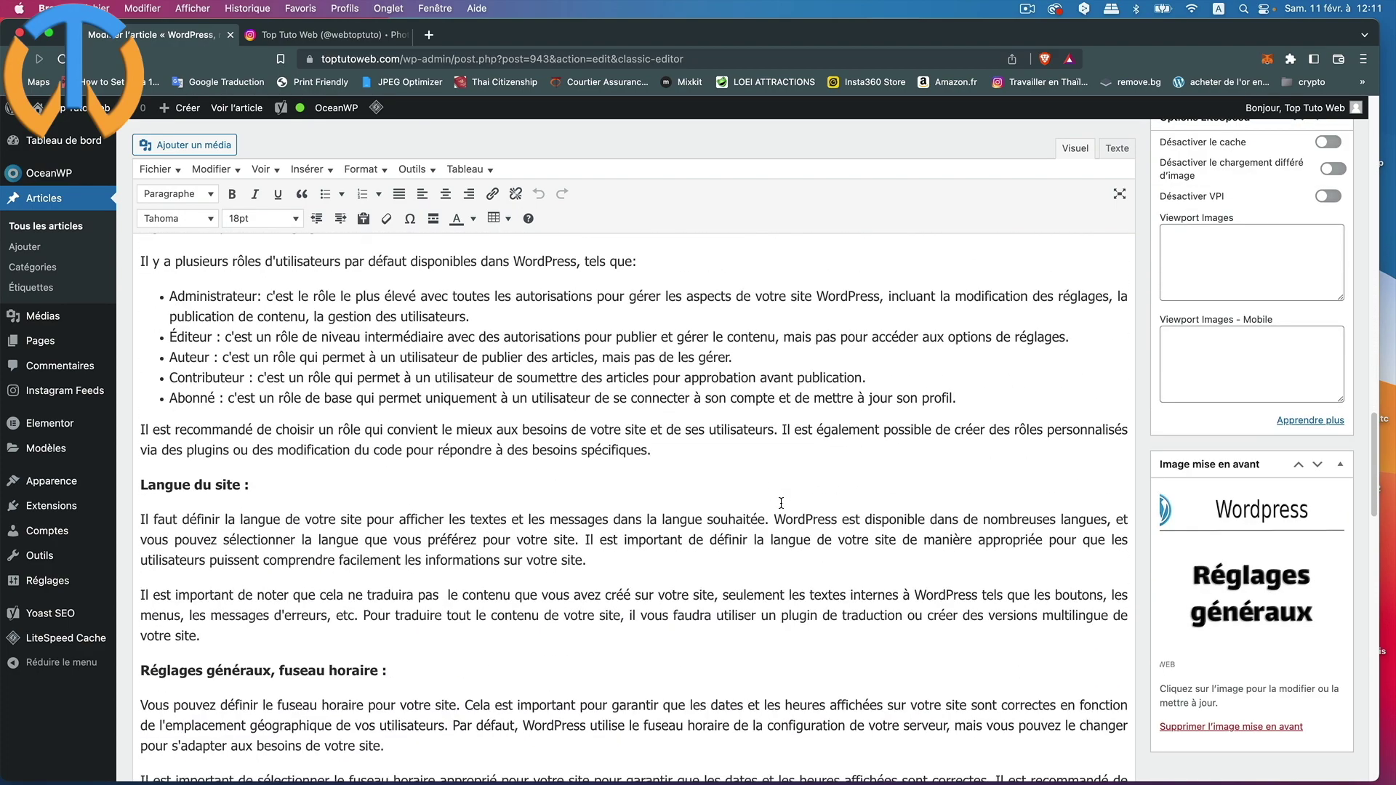
pyautogui.scroll(-12, 781, 504)
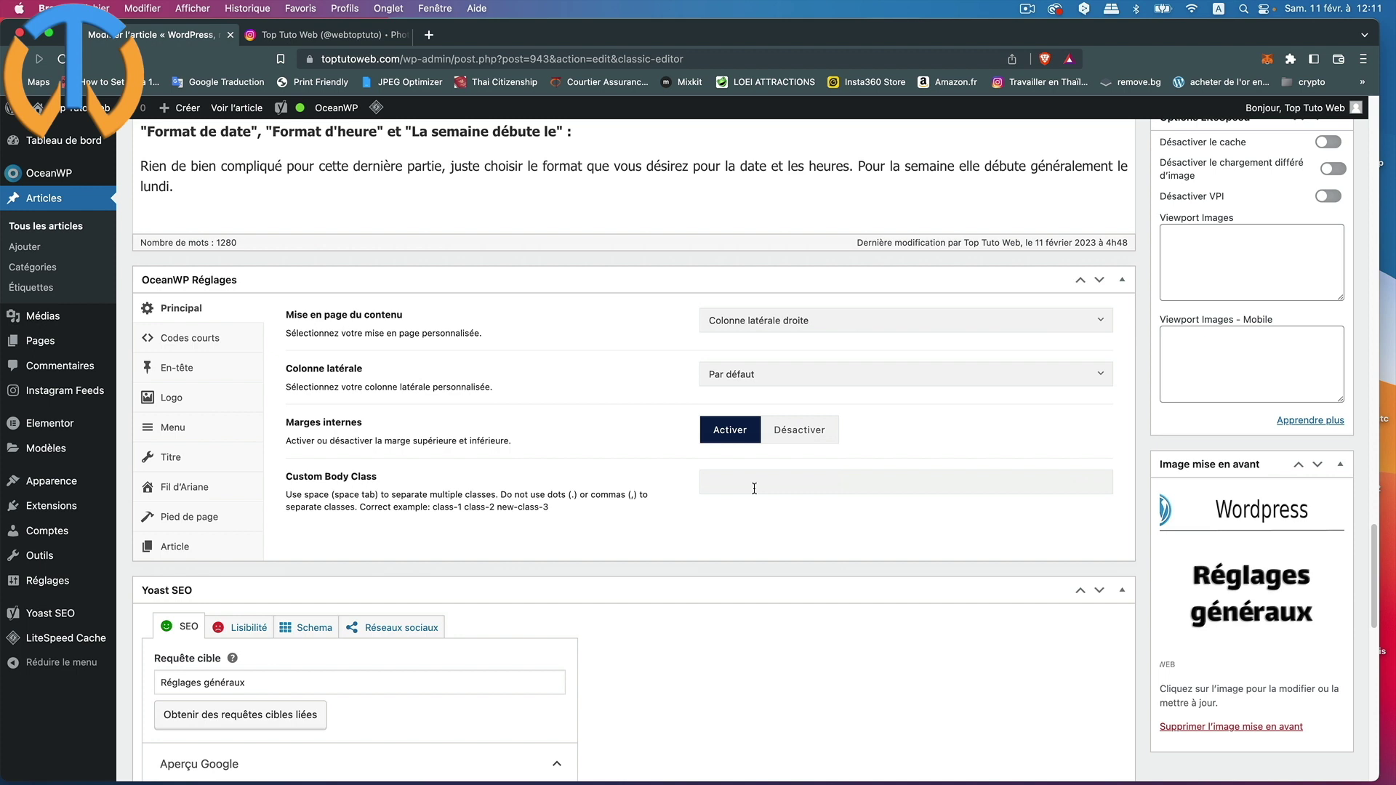
pyautogui.scroll(1, 754, 489)
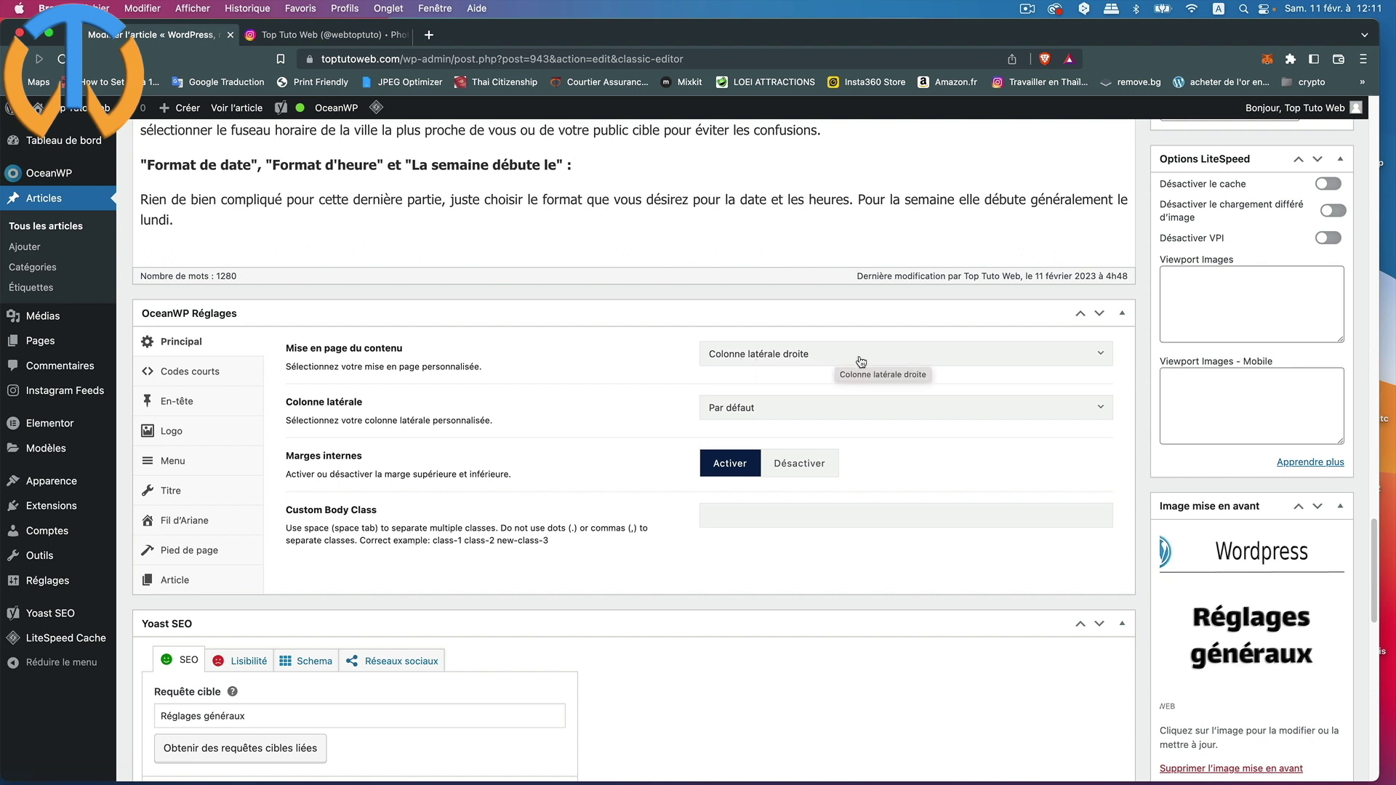
pyautogui.scroll(1, 550, 417)
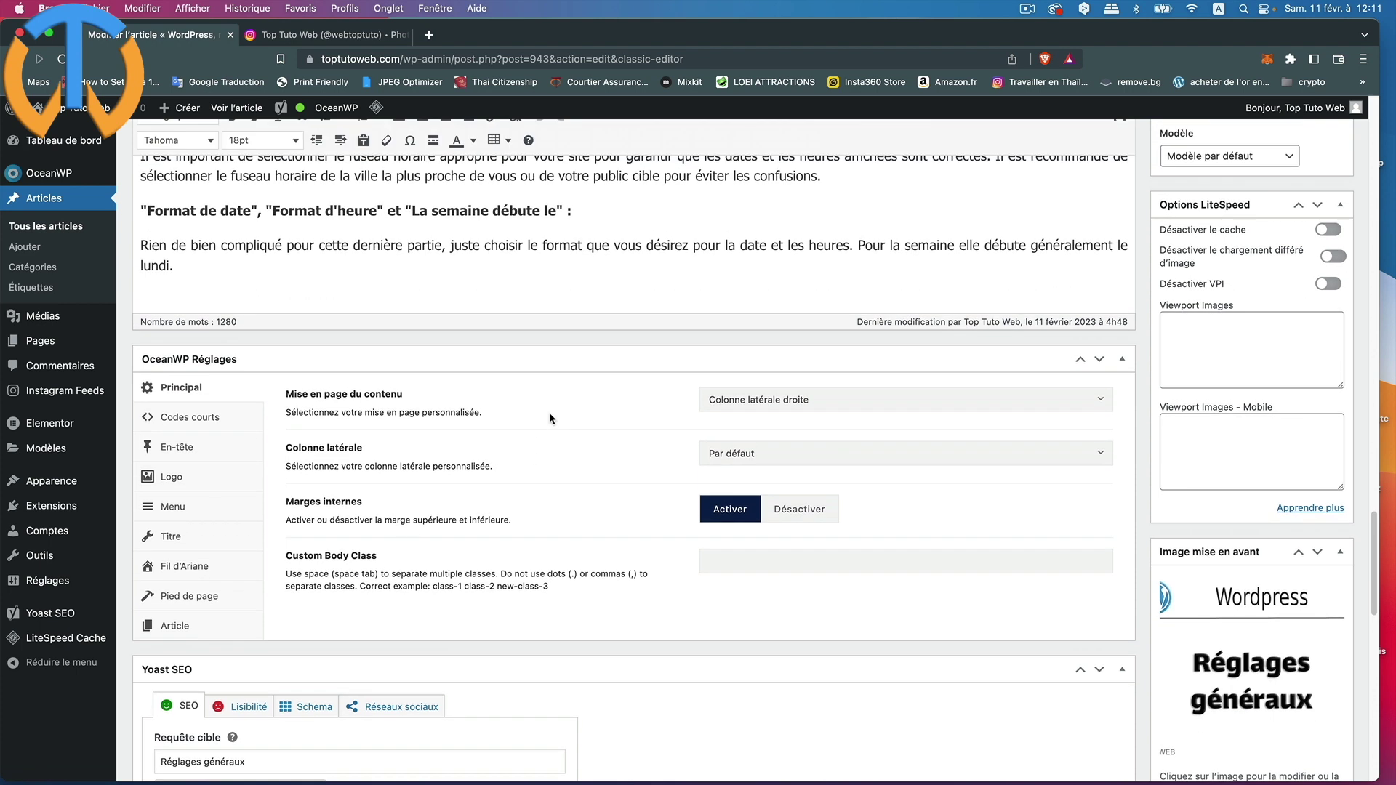
pyautogui.scroll(15, 550, 417)
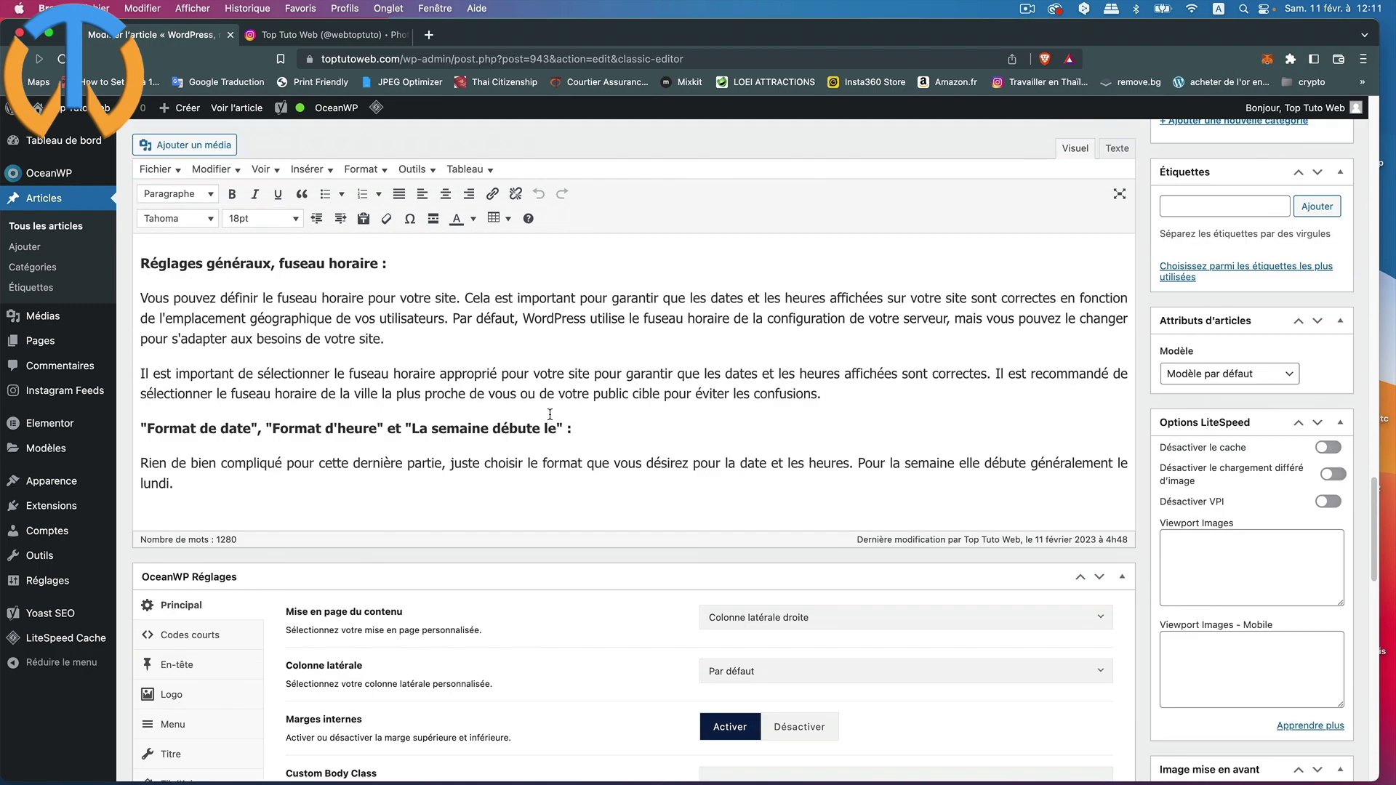
pyautogui.scroll(10, 546, 418)
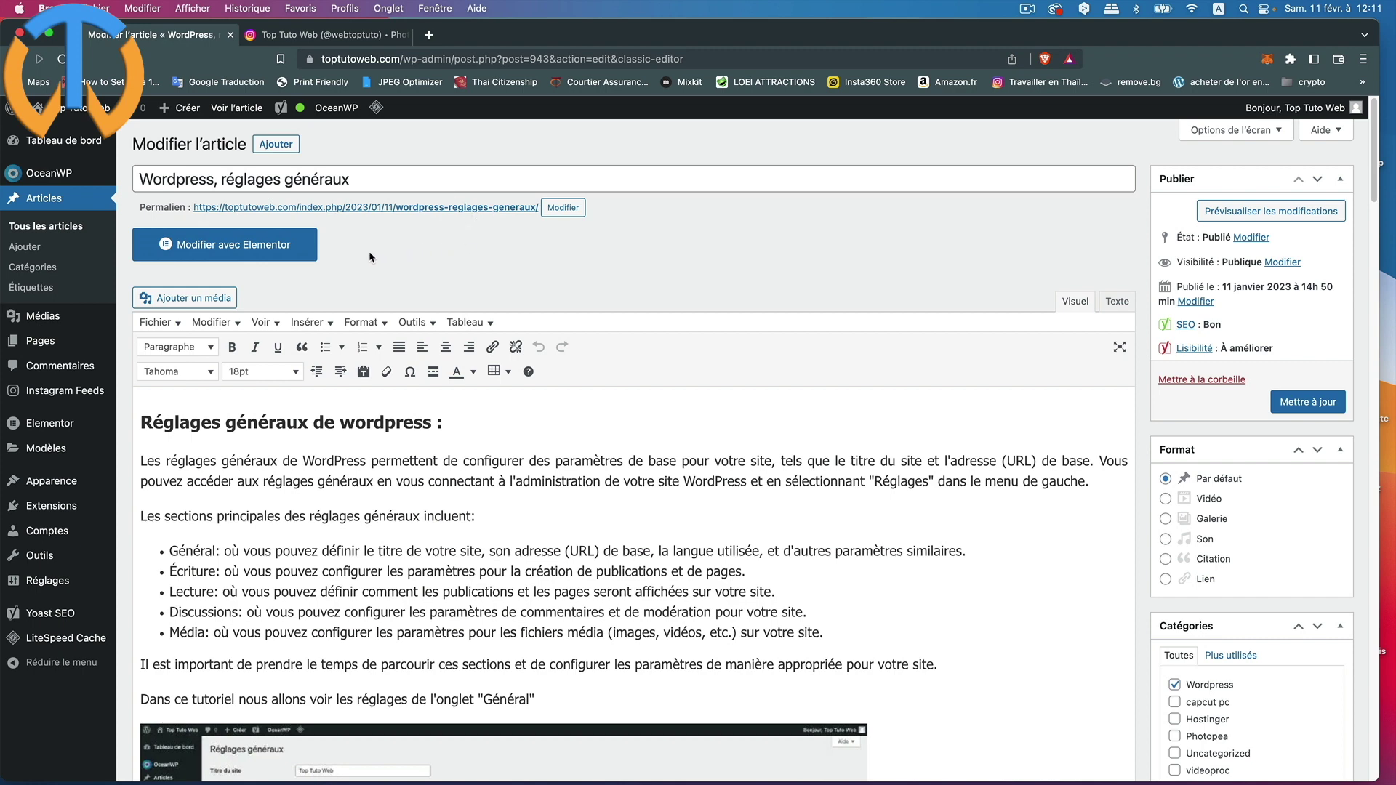
pyautogui.click(242, 111)
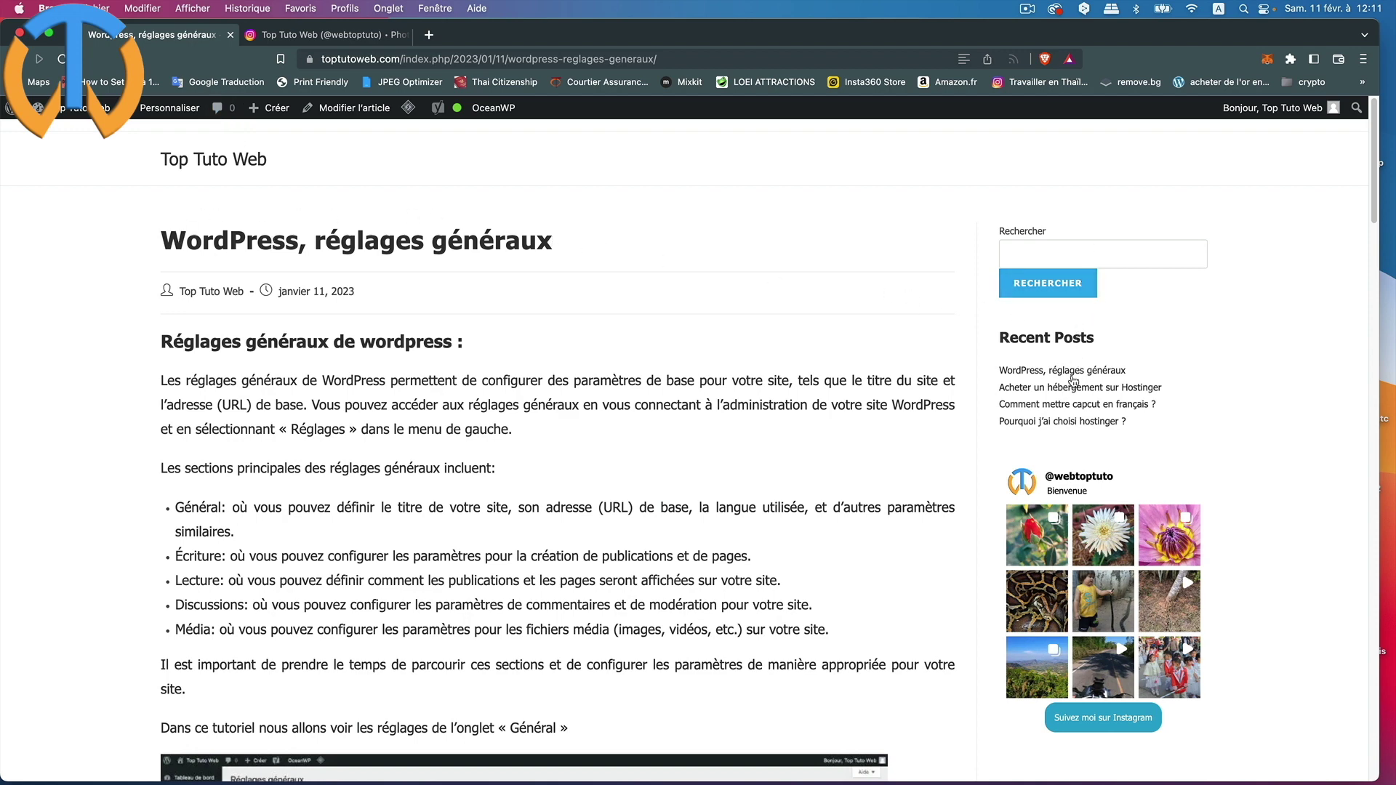
# Step: Return to the WordPress dashboard and open the design settings of the "Feed colonne" Instagram feed
pyautogui.scroll(-2, 1238, 474)
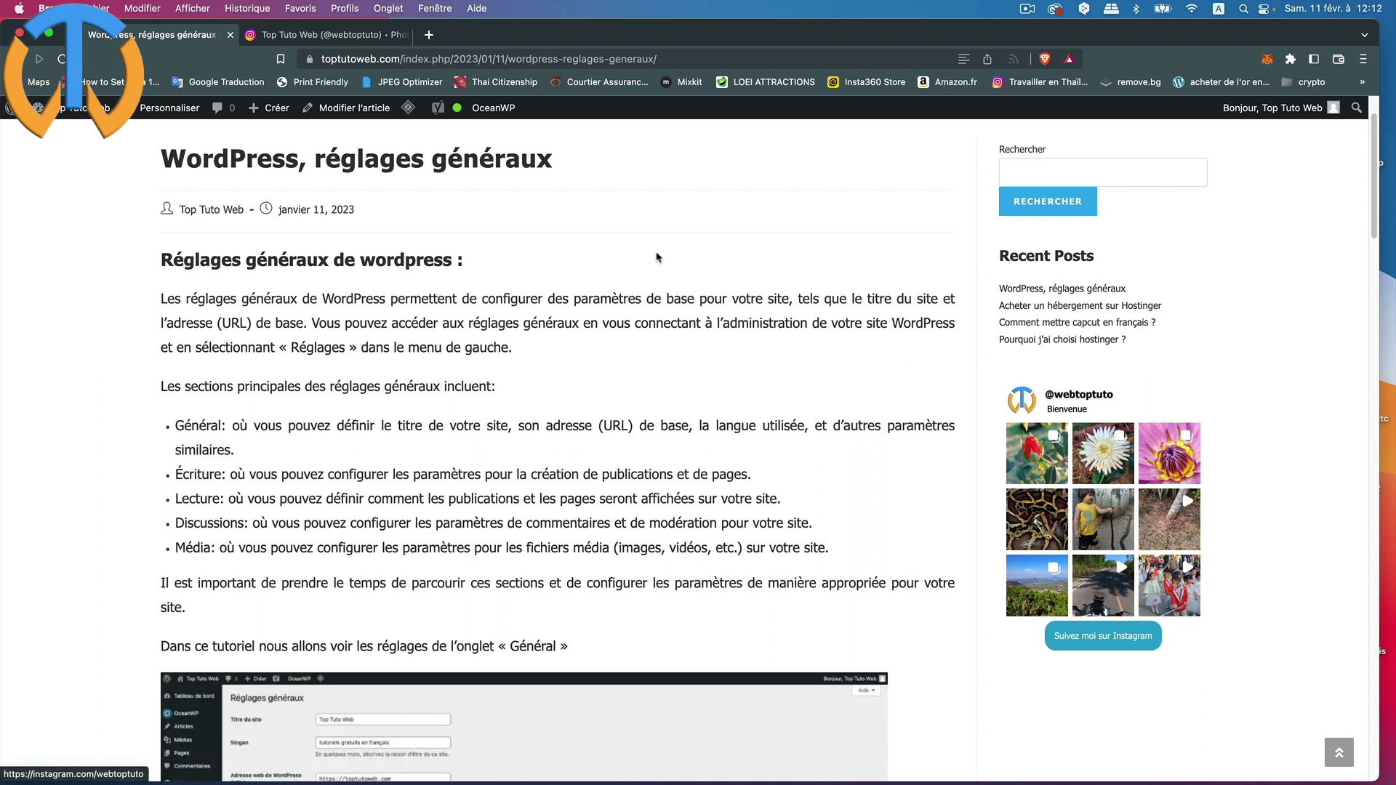
pyautogui.moveTo(81, 110)
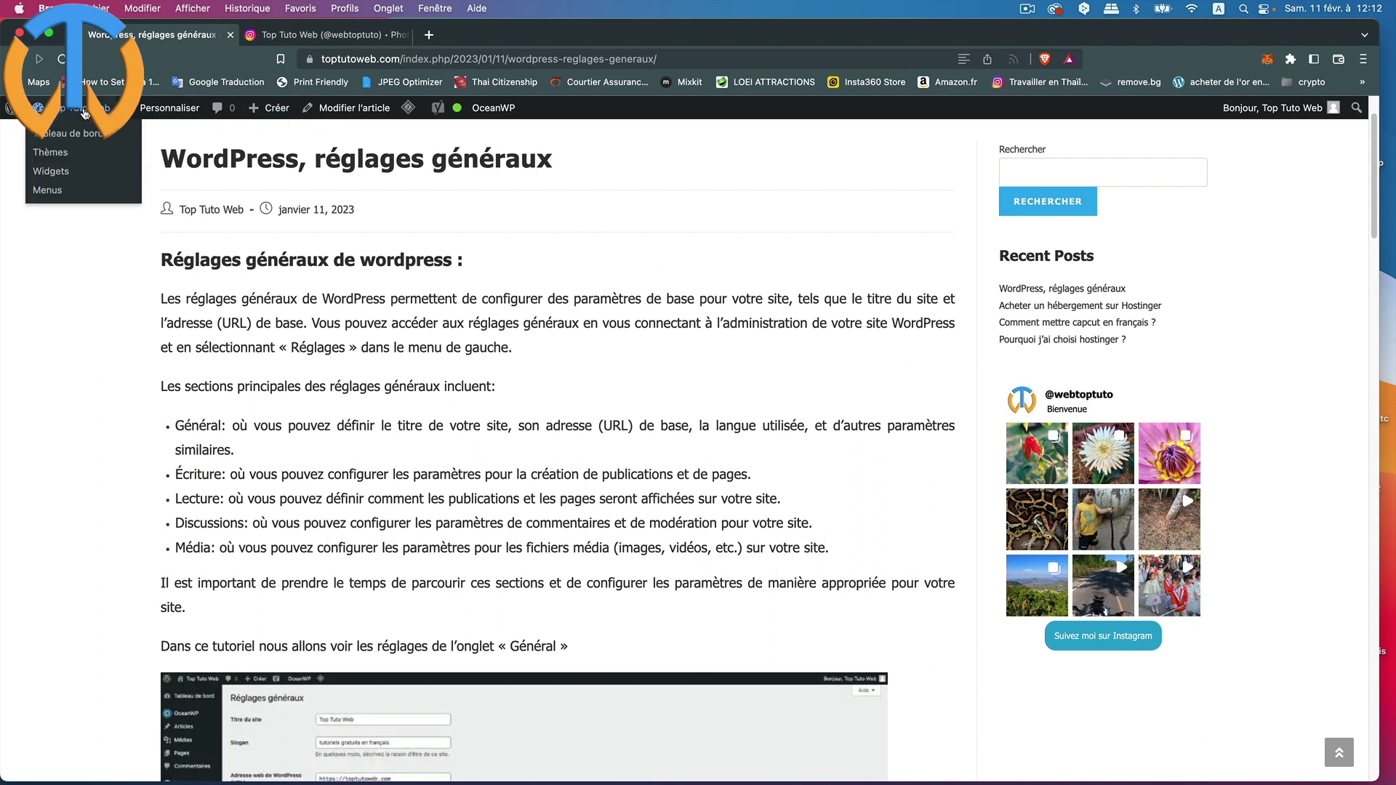
pyautogui.click(70, 136)
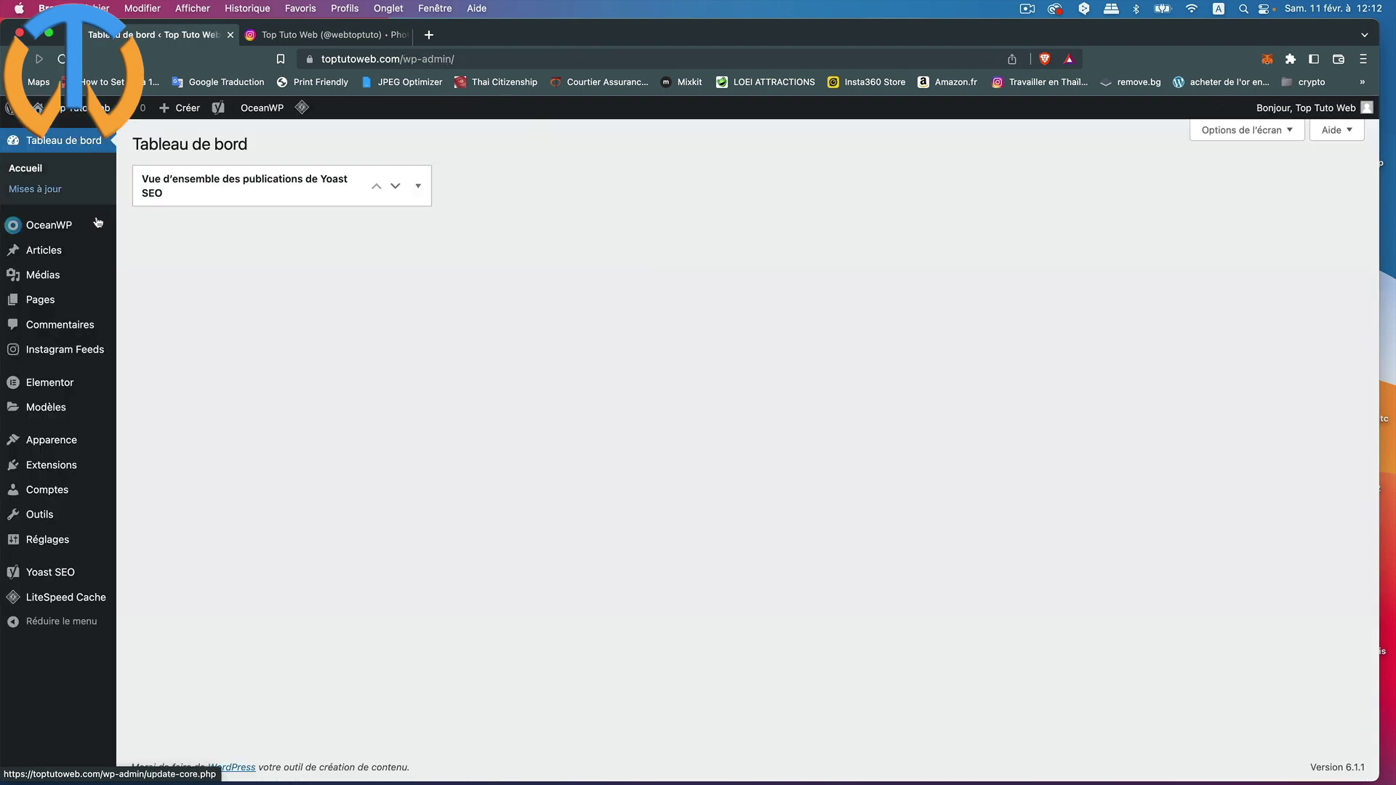
pyautogui.moveTo(56, 352)
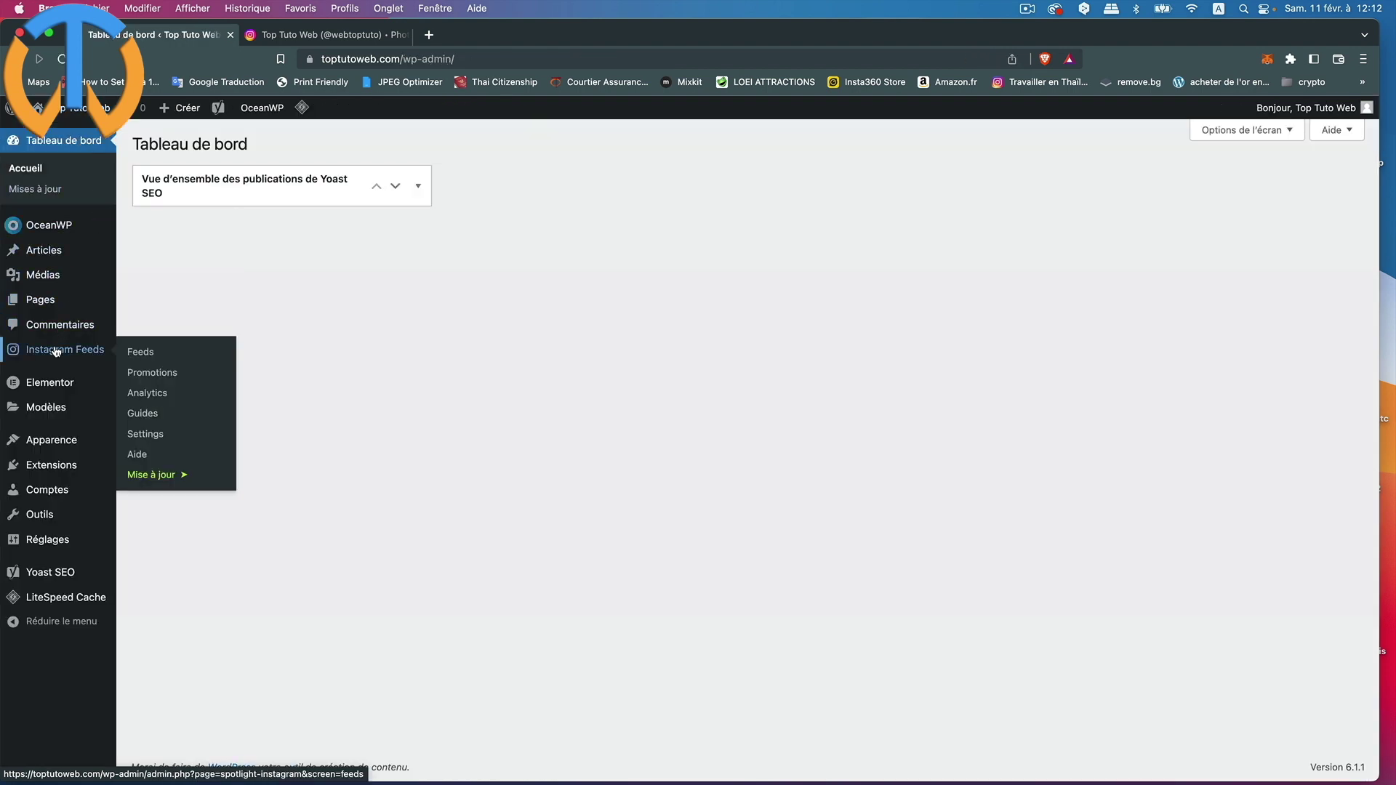
pyautogui.click(144, 354)
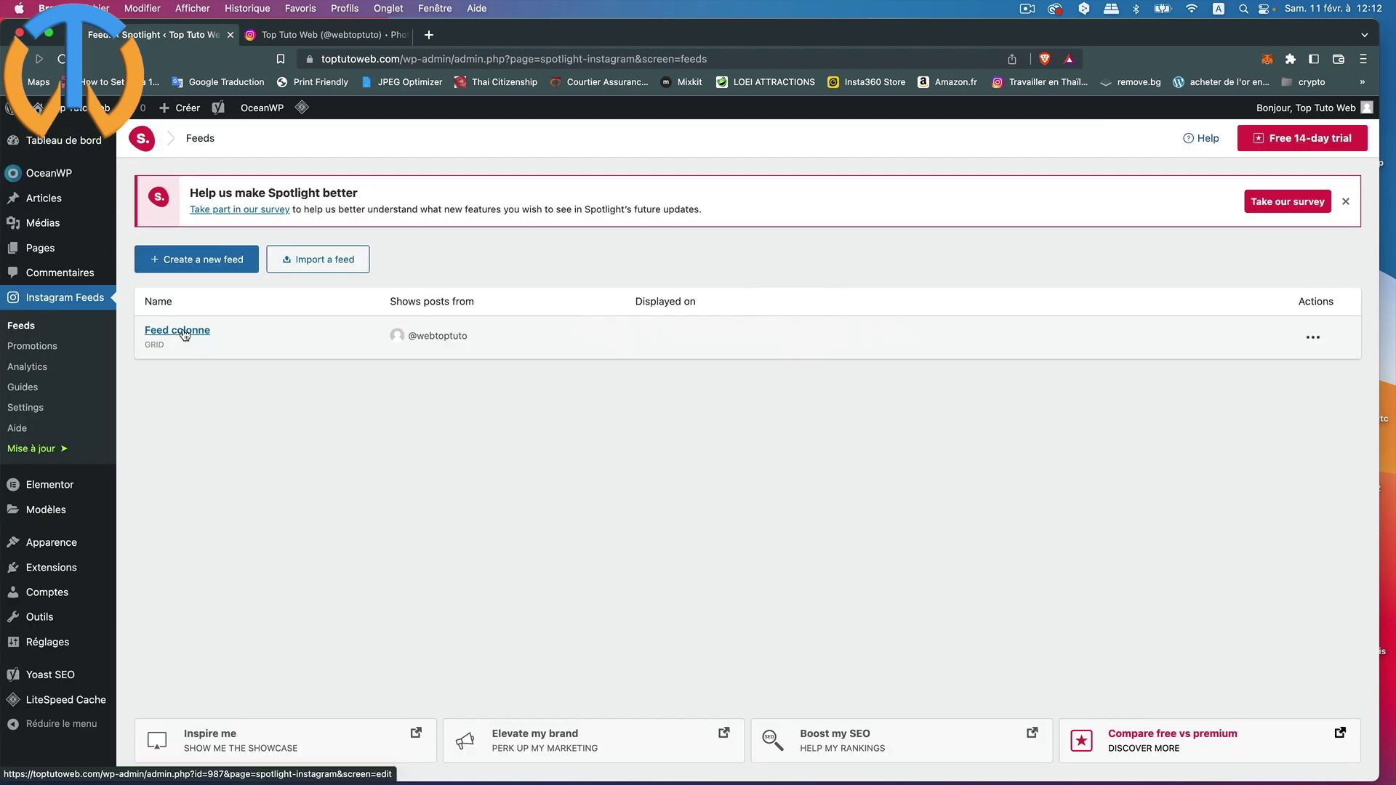
pyautogui.click(184, 332)
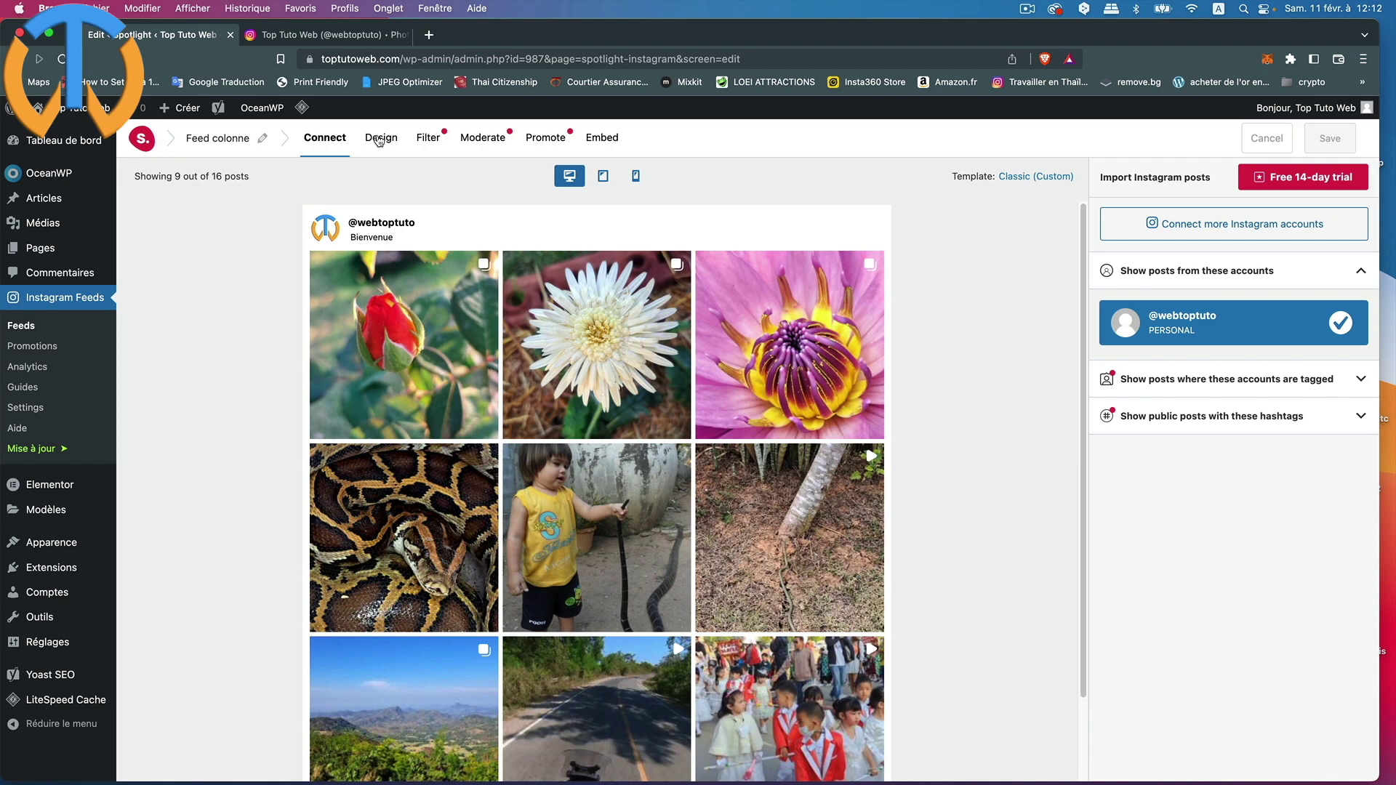
pyautogui.click(378, 140)
# Step: In the feed's appearance settings, set the feed padding to 6 px
pyautogui.click(1352, 220)
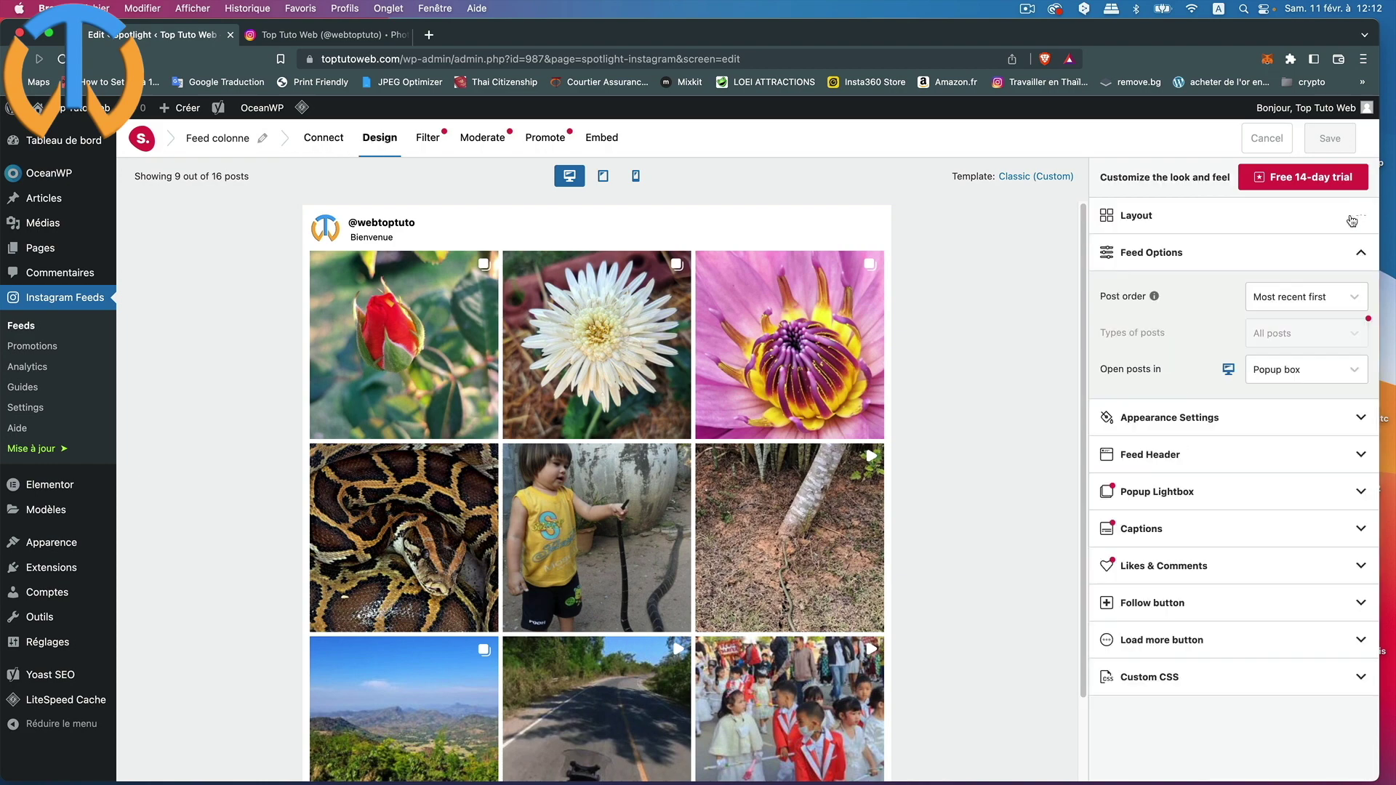
pyautogui.click(1358, 256)
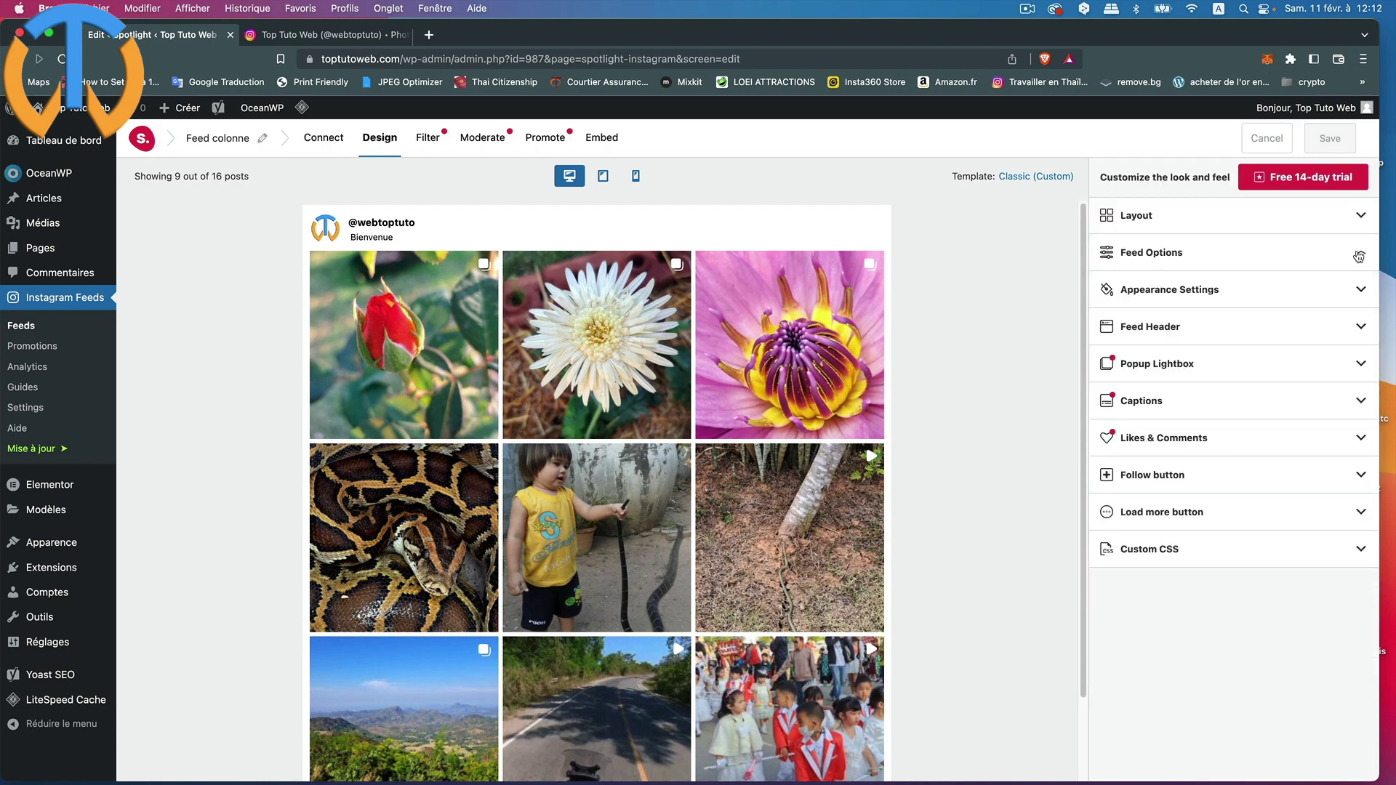
pyautogui.click(1360, 291)
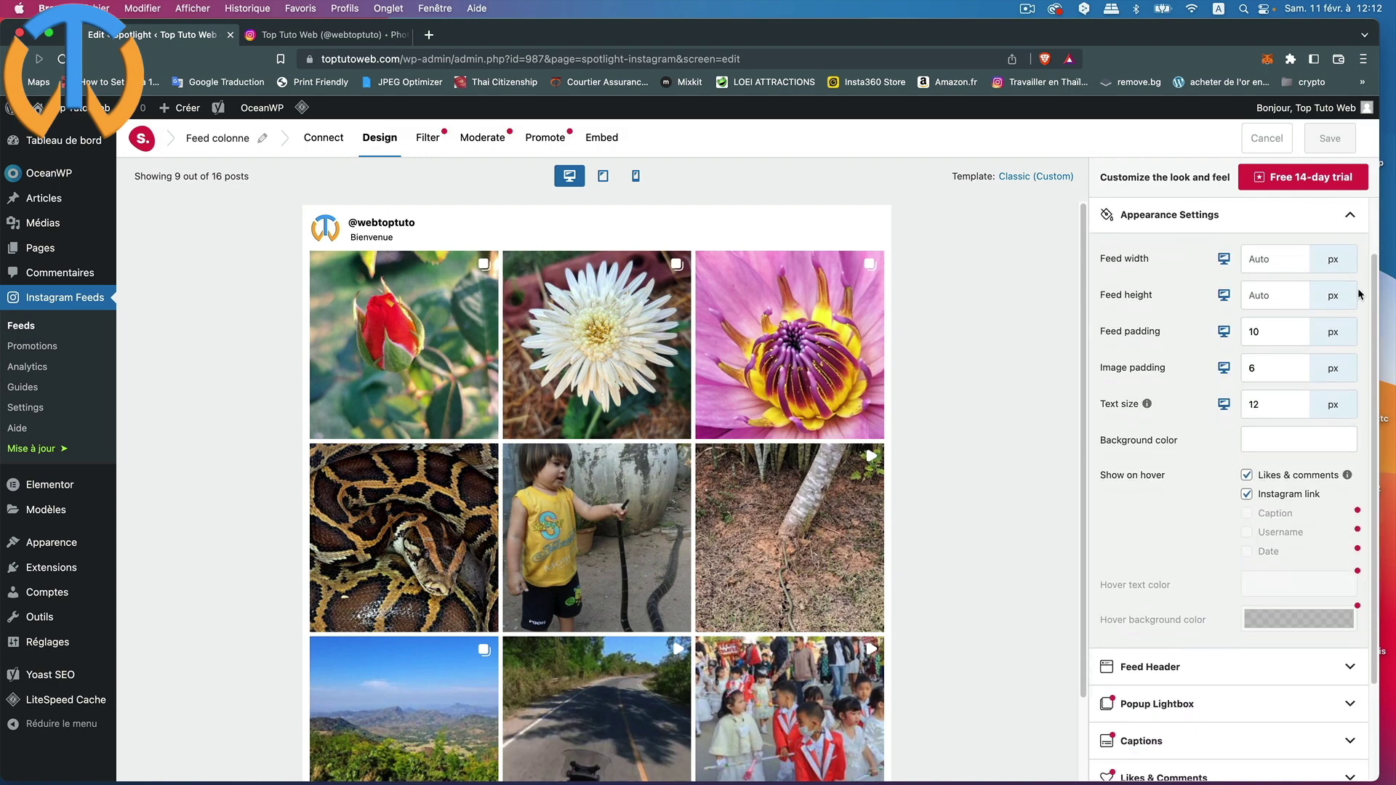
pyautogui.click(1303, 336)
pyautogui.click(1303, 336)
pyautogui.click(1303, 336)
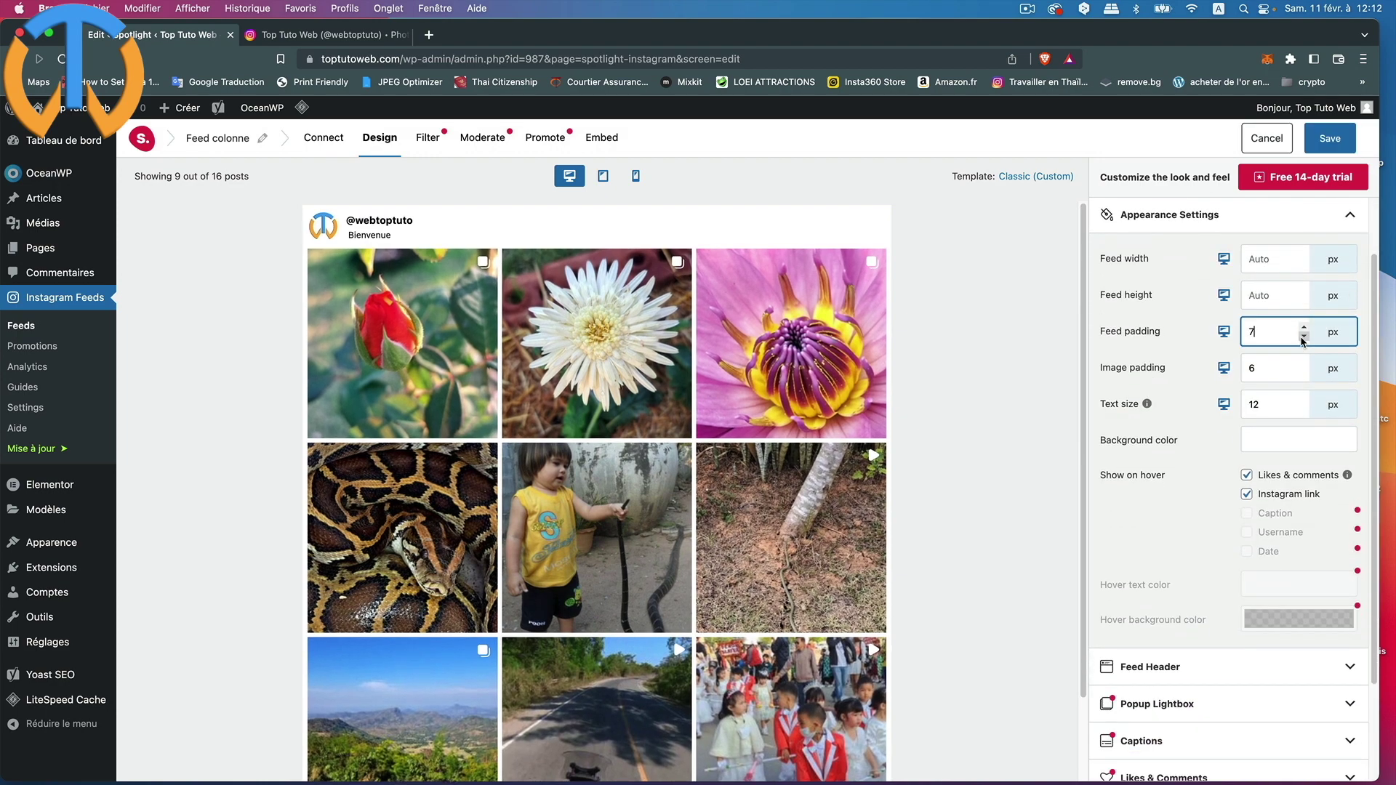
pyautogui.click(1303, 336)
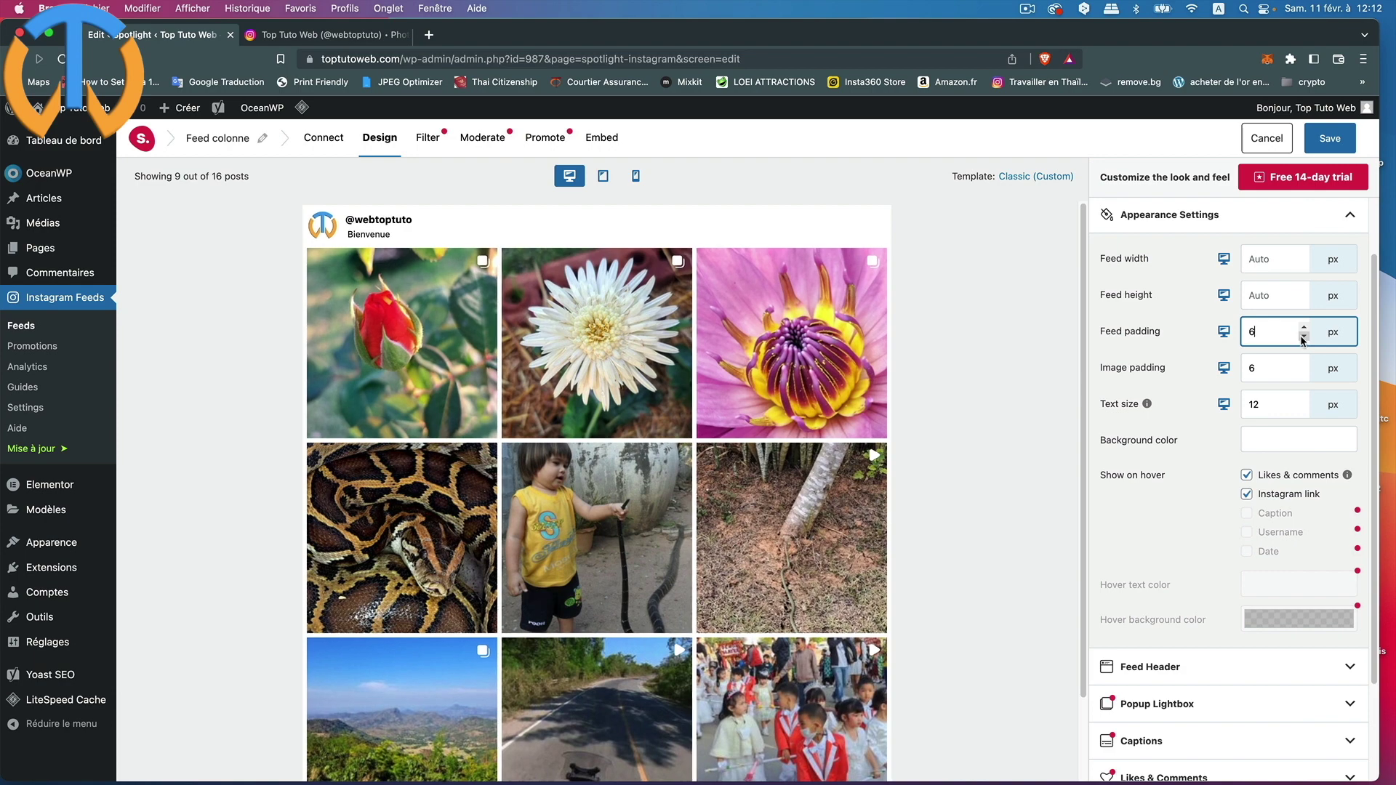
# Step: Set the feed's image padding to 3 px and its text size to 11 px
pyautogui.click(1304, 373)
pyautogui.click(1304, 373)
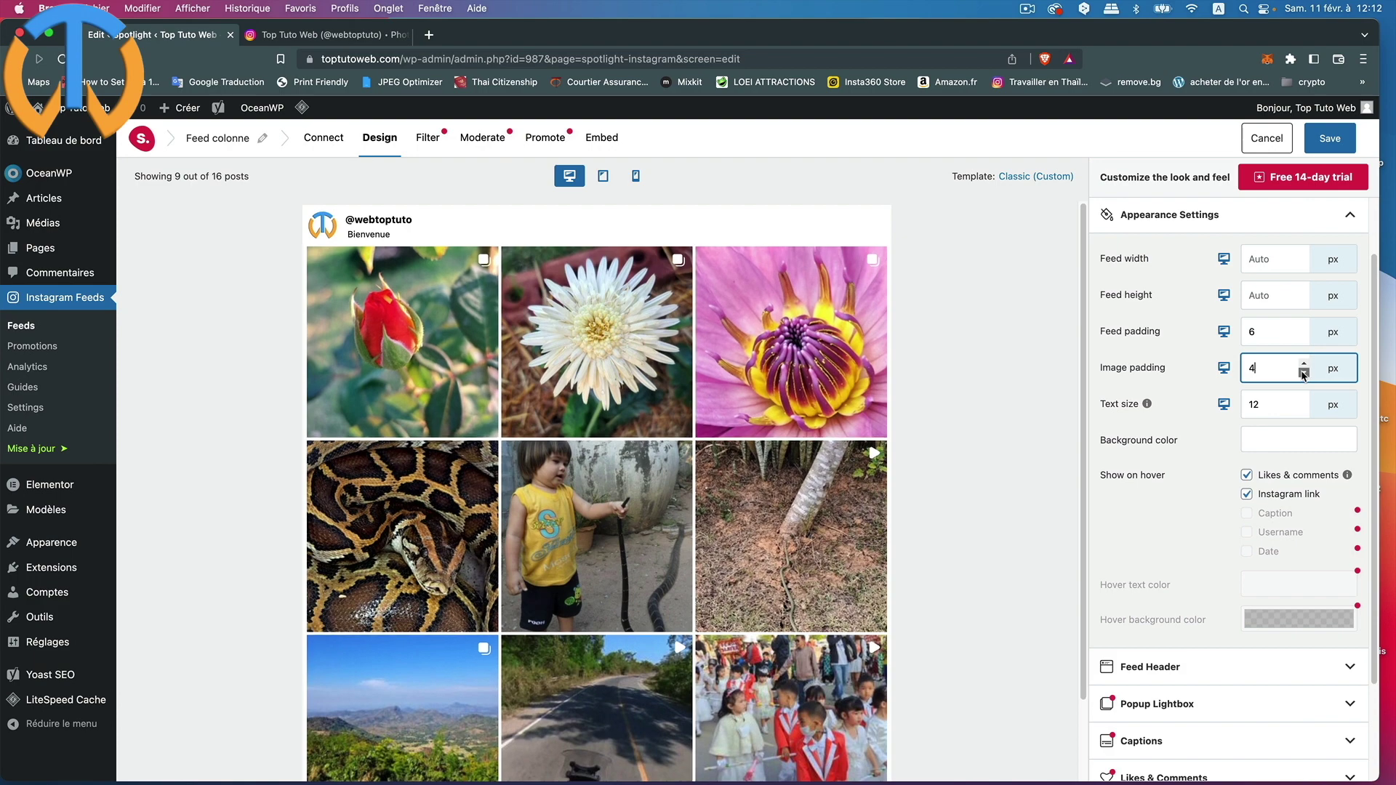
pyautogui.click(1304, 373)
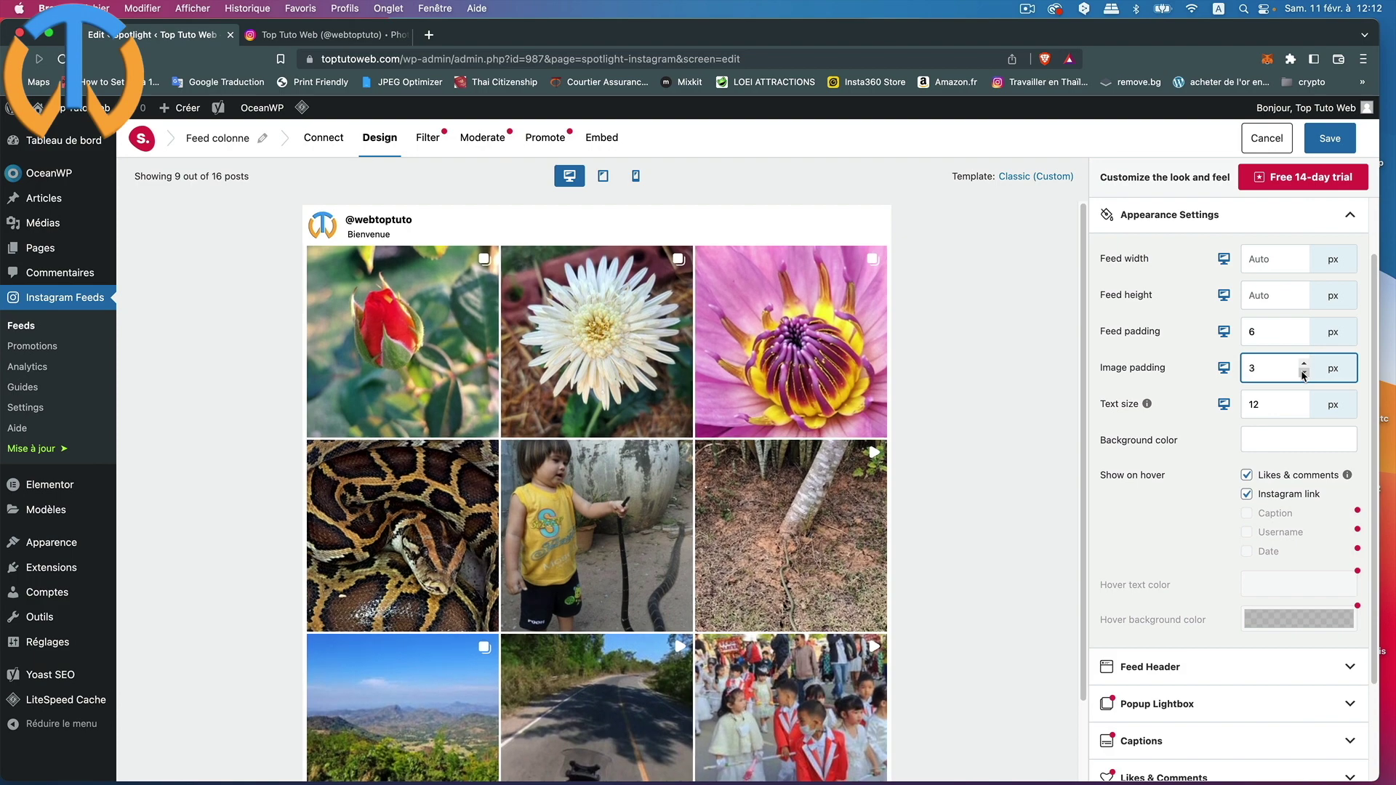
pyautogui.click(1304, 409)
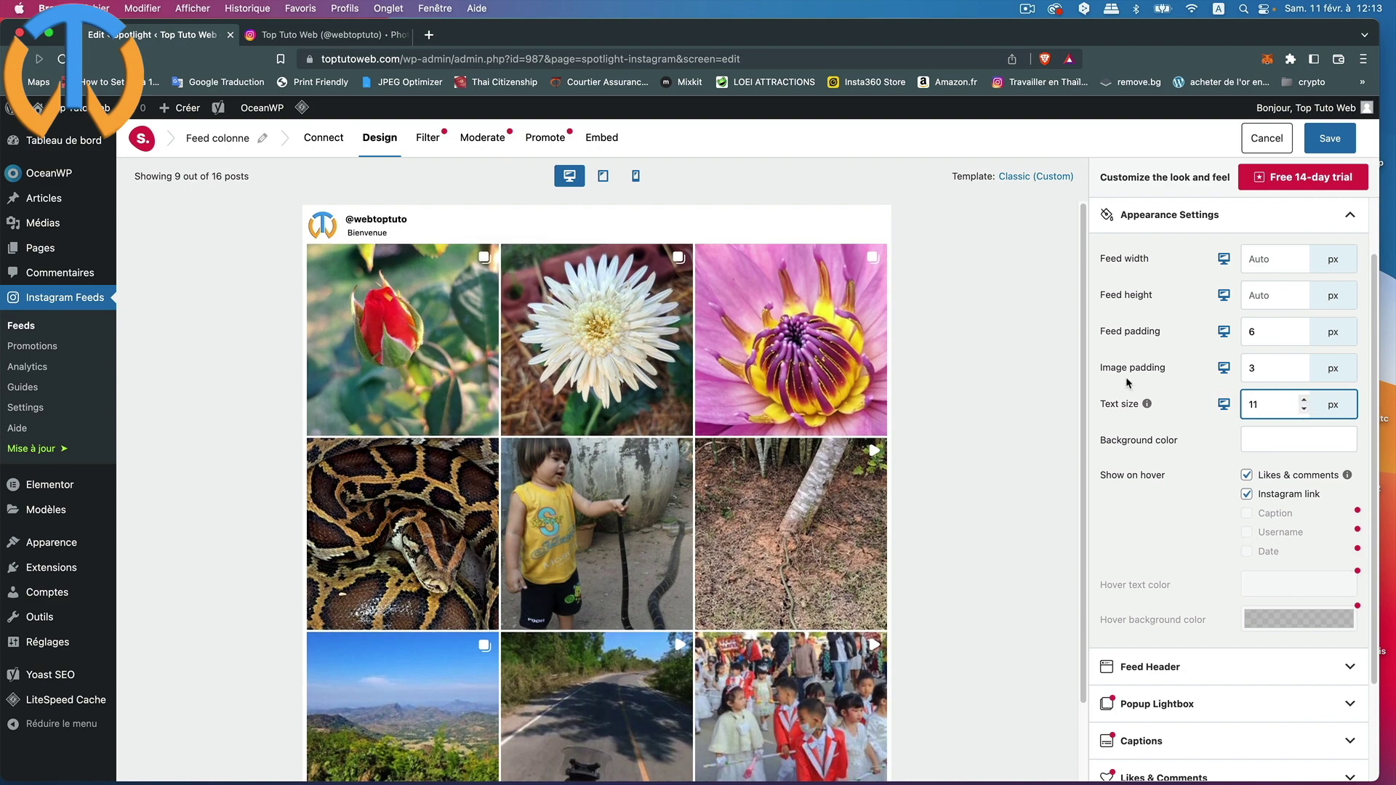
pyautogui.scroll(-3, 1167, 371)
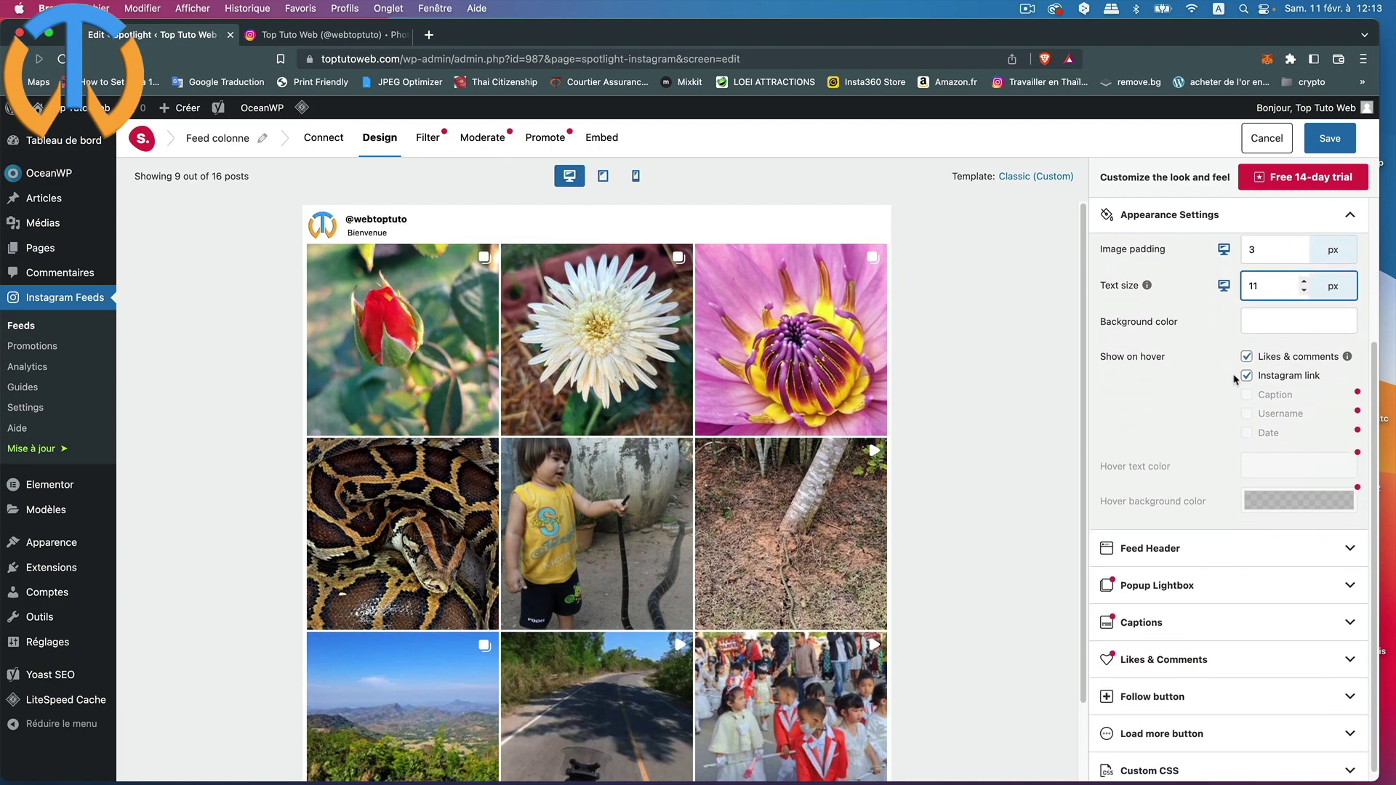
pyautogui.scroll(2, 1262, 305)
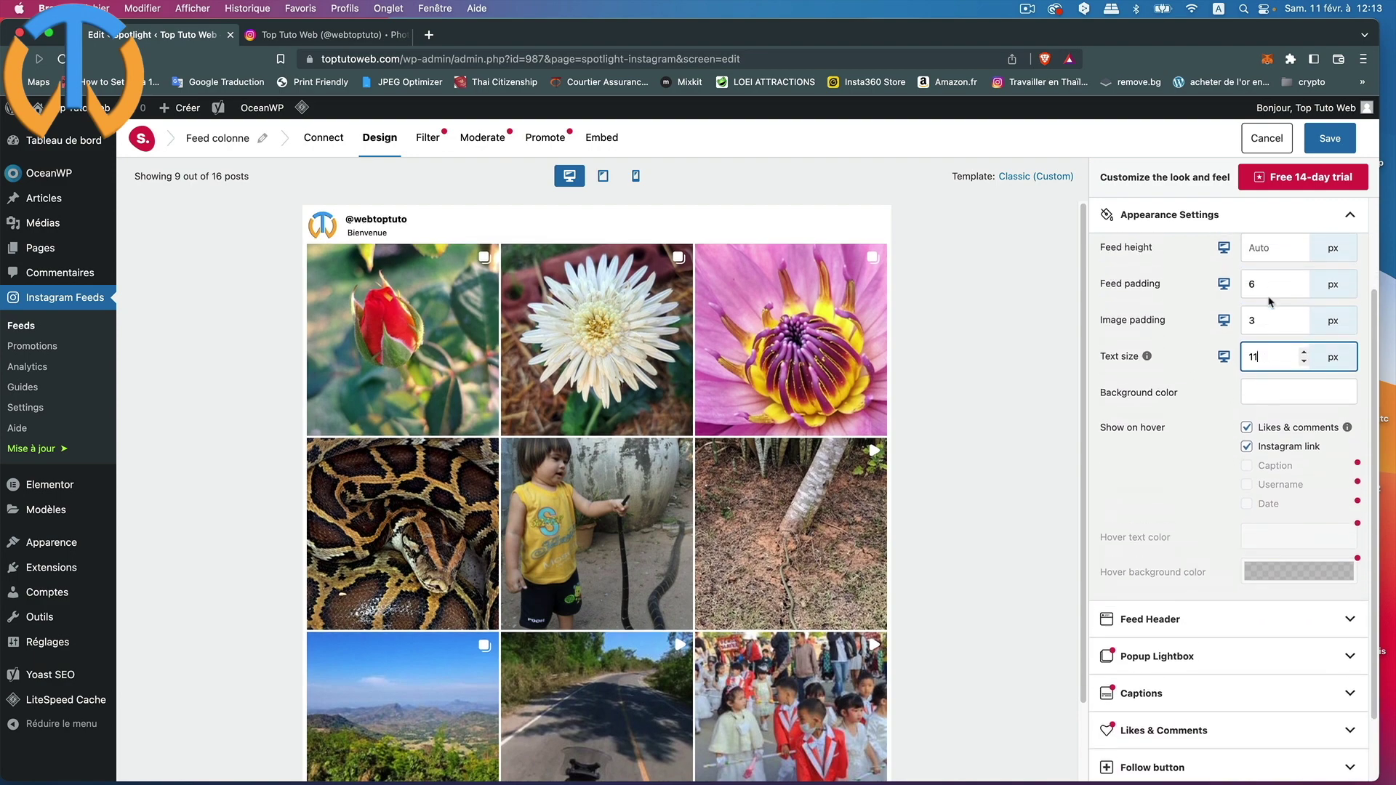
pyautogui.click(1354, 219)
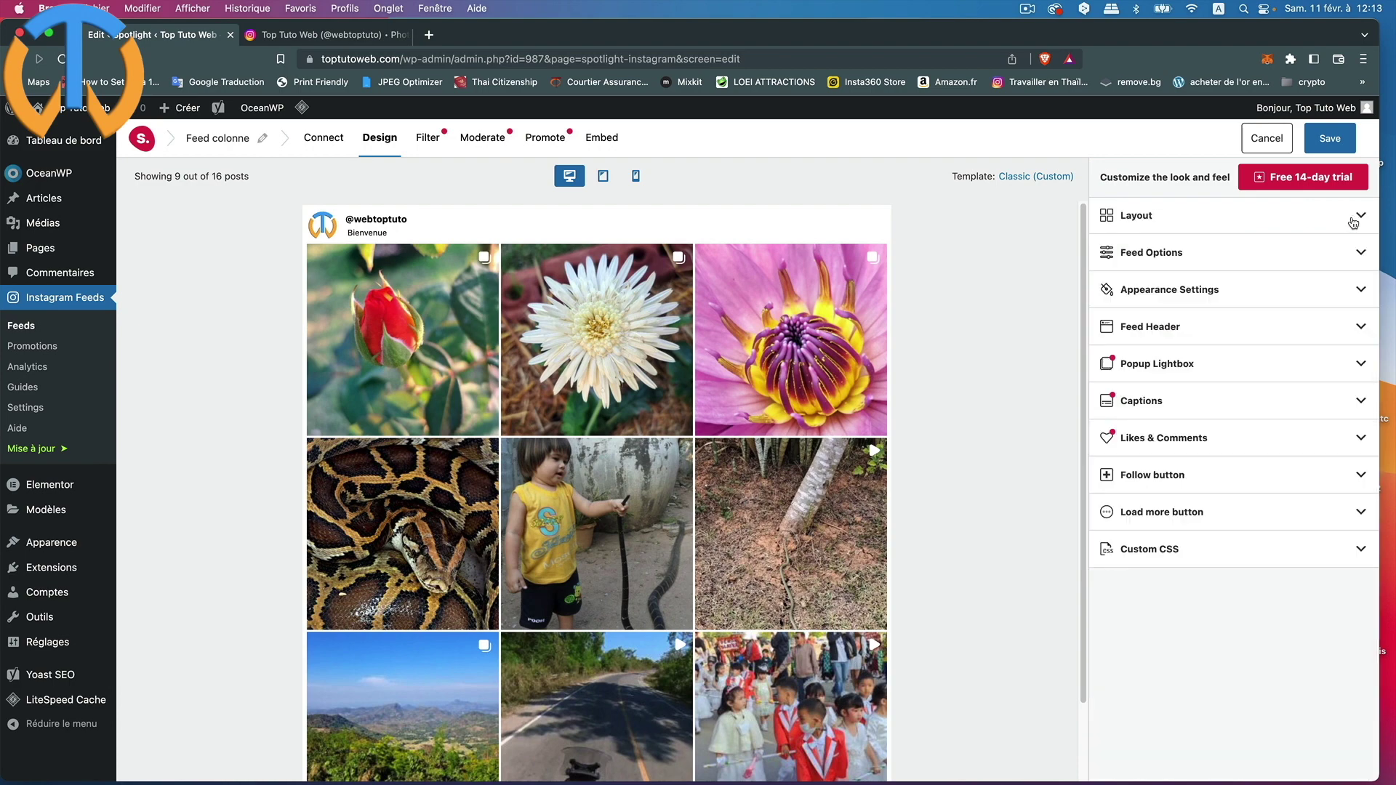
# Step: Turn off the feed's header display and save the feed
pyautogui.click(1356, 332)
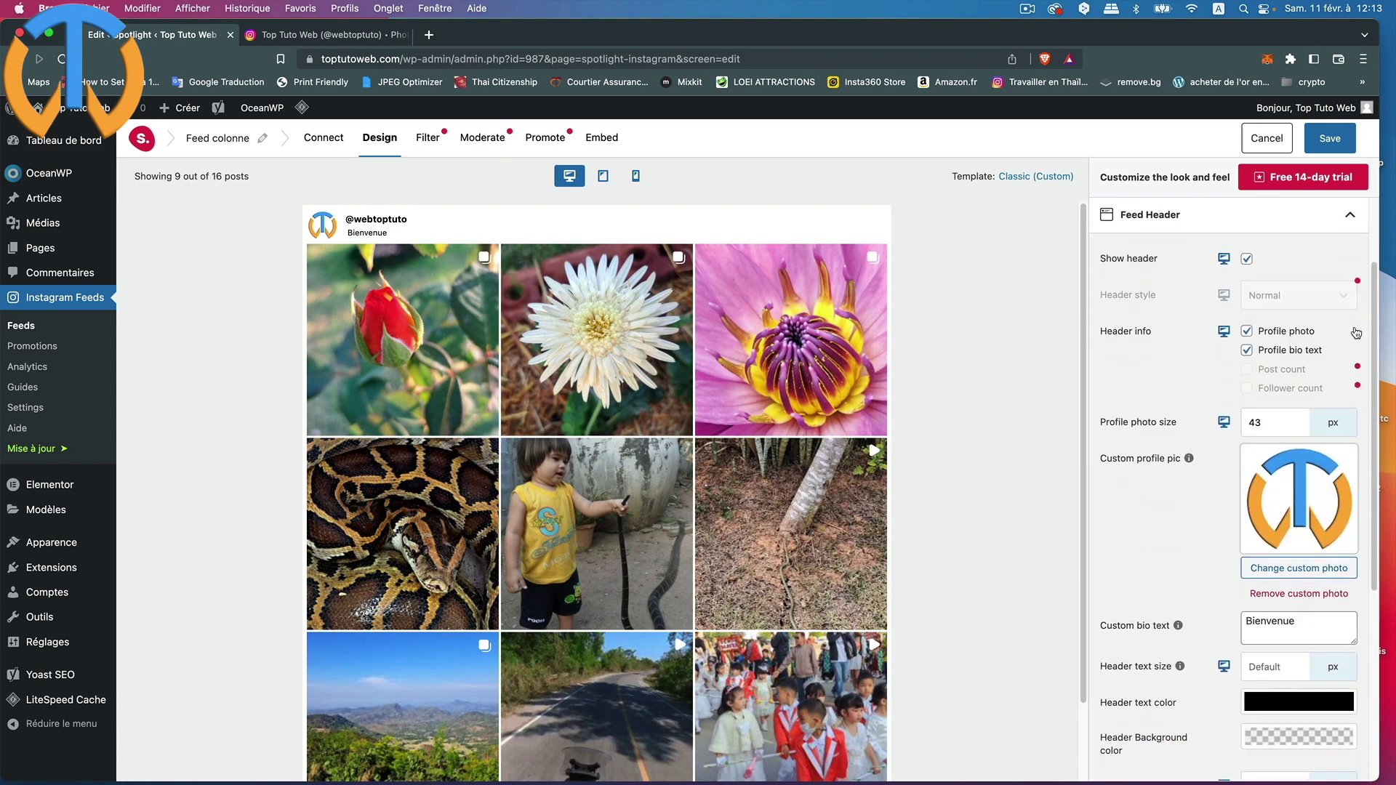
pyautogui.click(1248, 261)
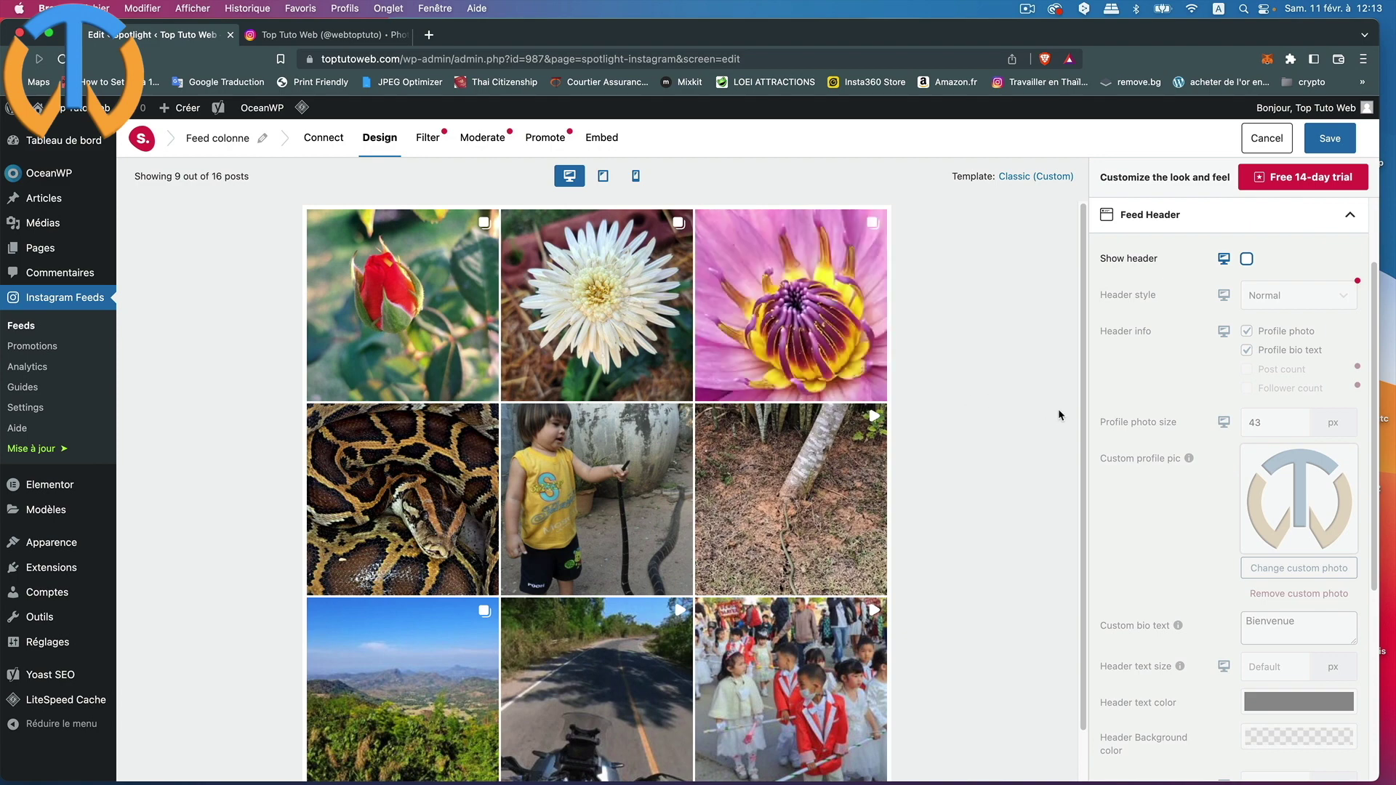
pyautogui.click(1331, 138)
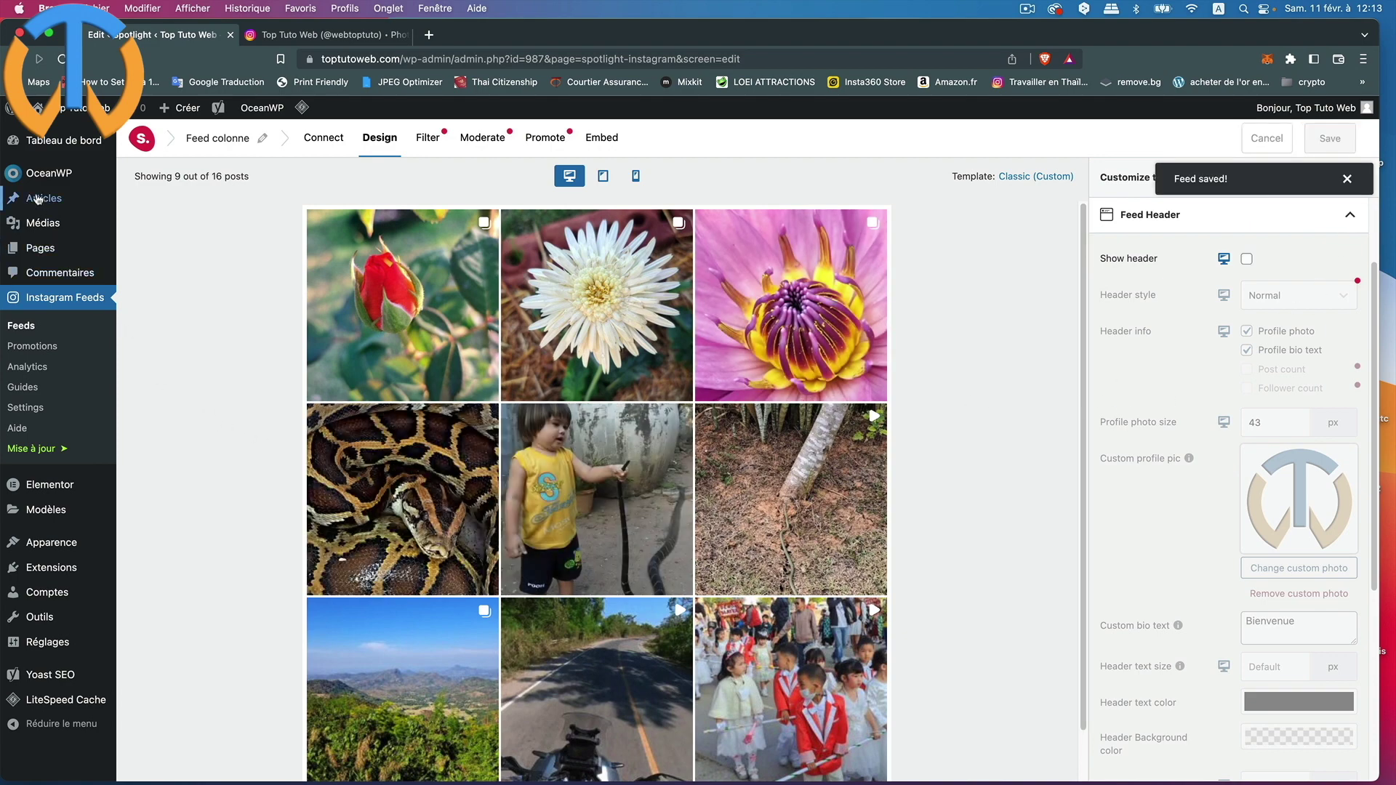
# Step: View the published article "WordPress, réglages généraux" from the list of all articles and reload the page
pyautogui.moveTo(38, 198)
pyautogui.click(140, 202)
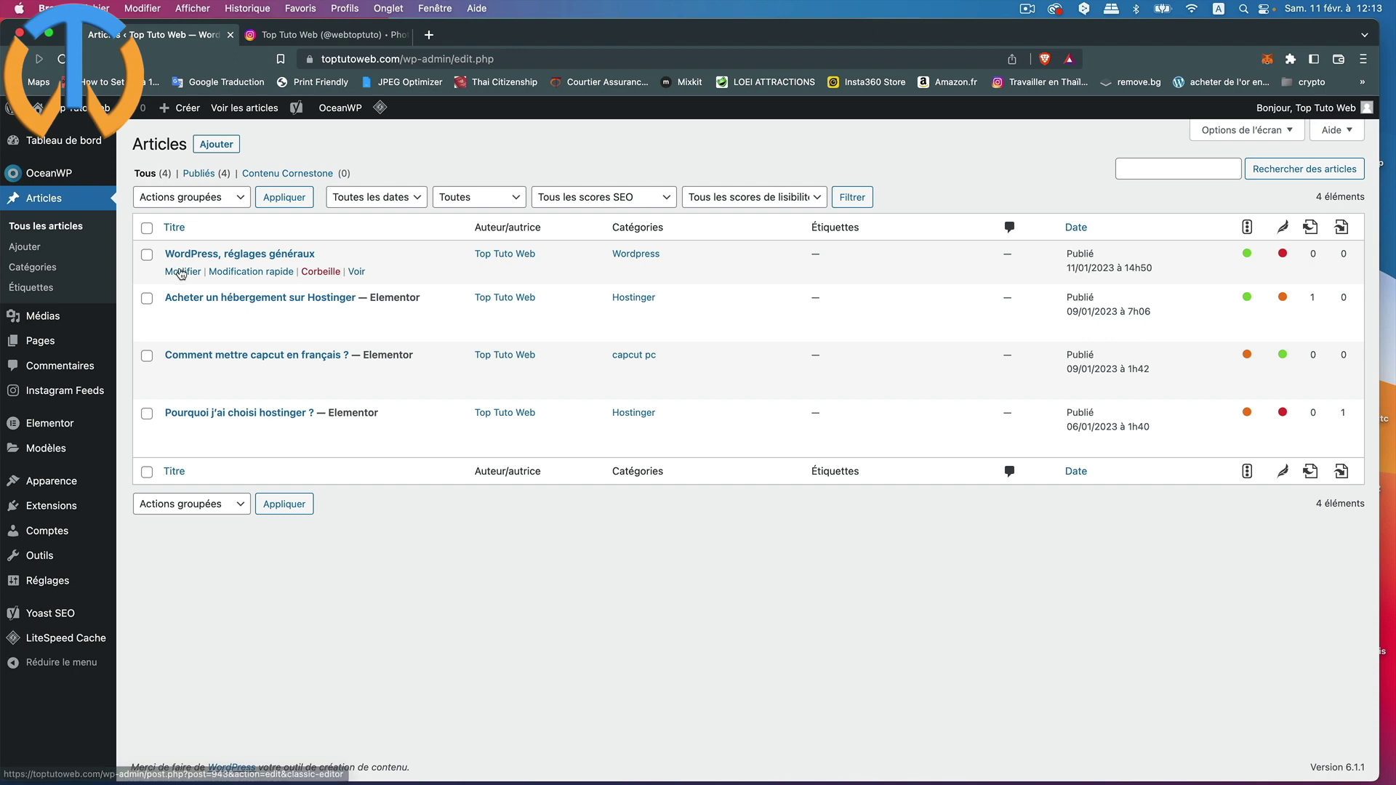
pyautogui.click(357, 272)
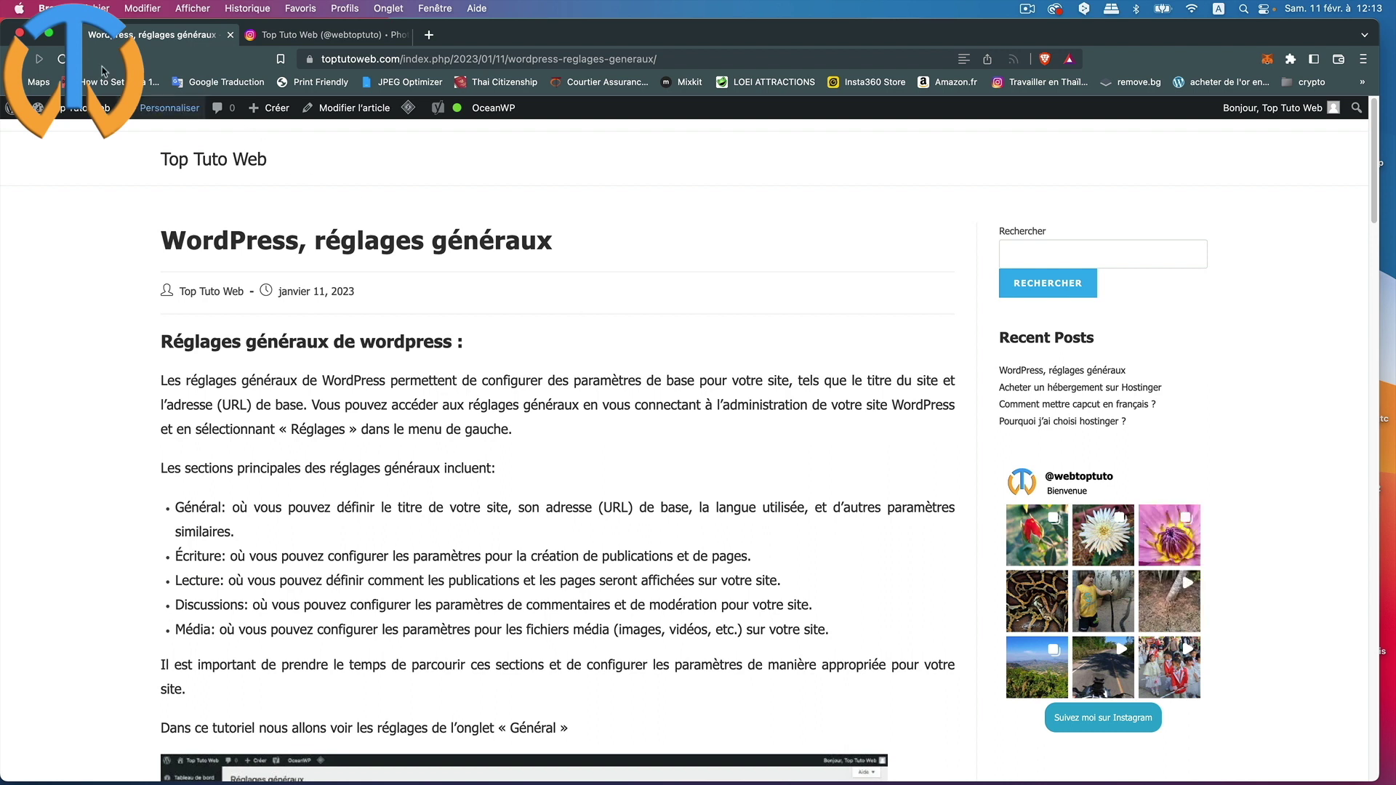
pyautogui.click(62, 59)
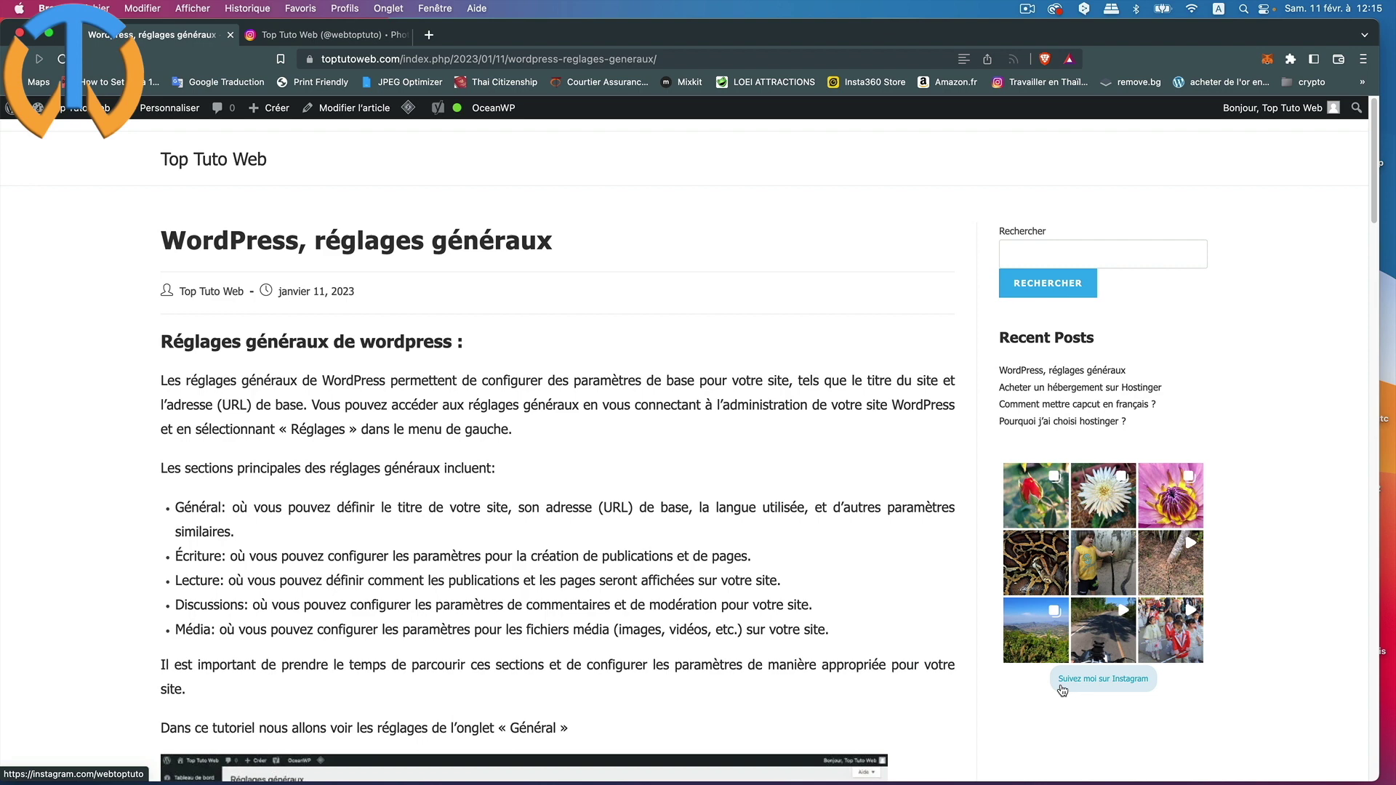
# Step: Open the red rosebud post in the sidebar feed, browse its photos and the following posts in the popup, and close it
pyautogui.click(1038, 511)
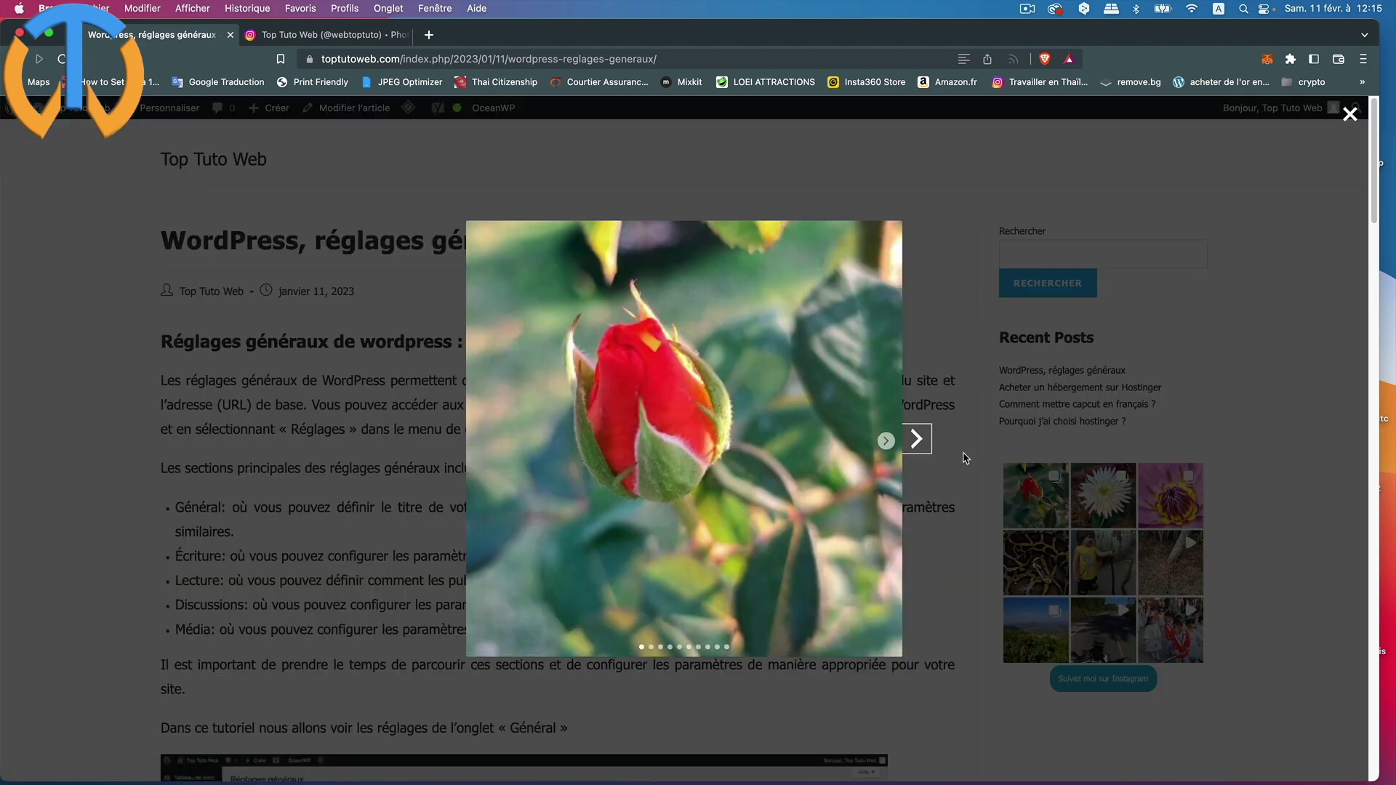
pyautogui.click(888, 442)
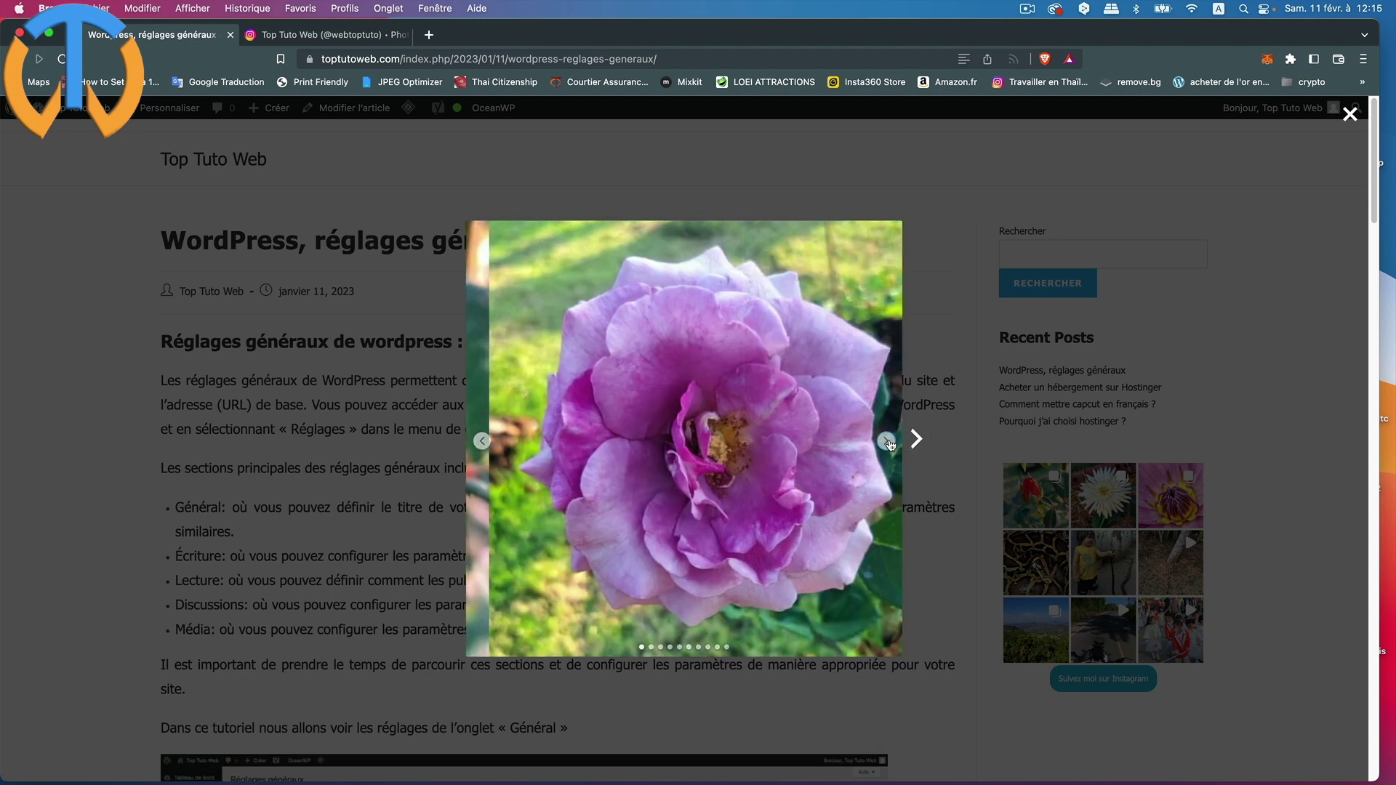
pyautogui.click(888, 442)
pyautogui.click(888, 442)
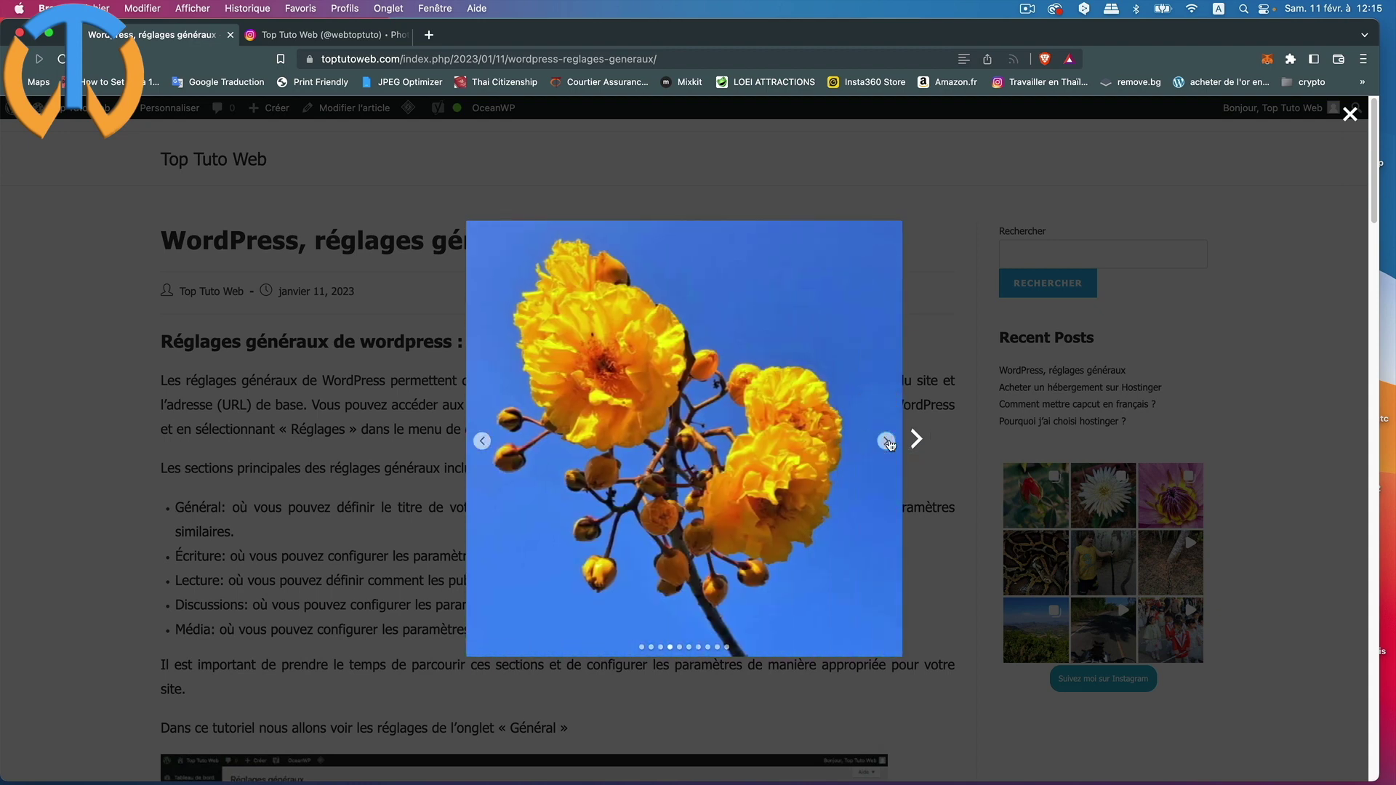
pyautogui.click(888, 442)
pyautogui.click(888, 442)
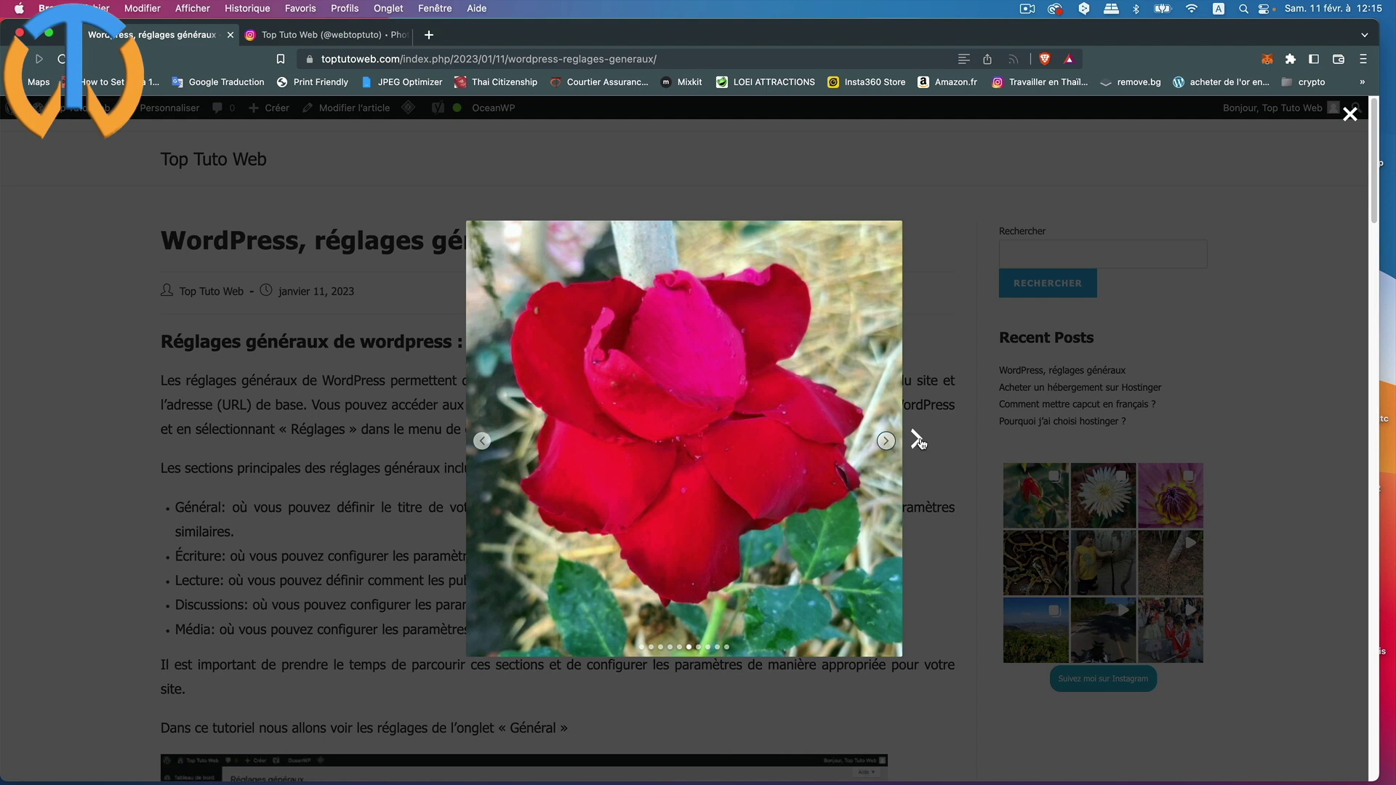
pyautogui.click(917, 440)
pyautogui.click(918, 440)
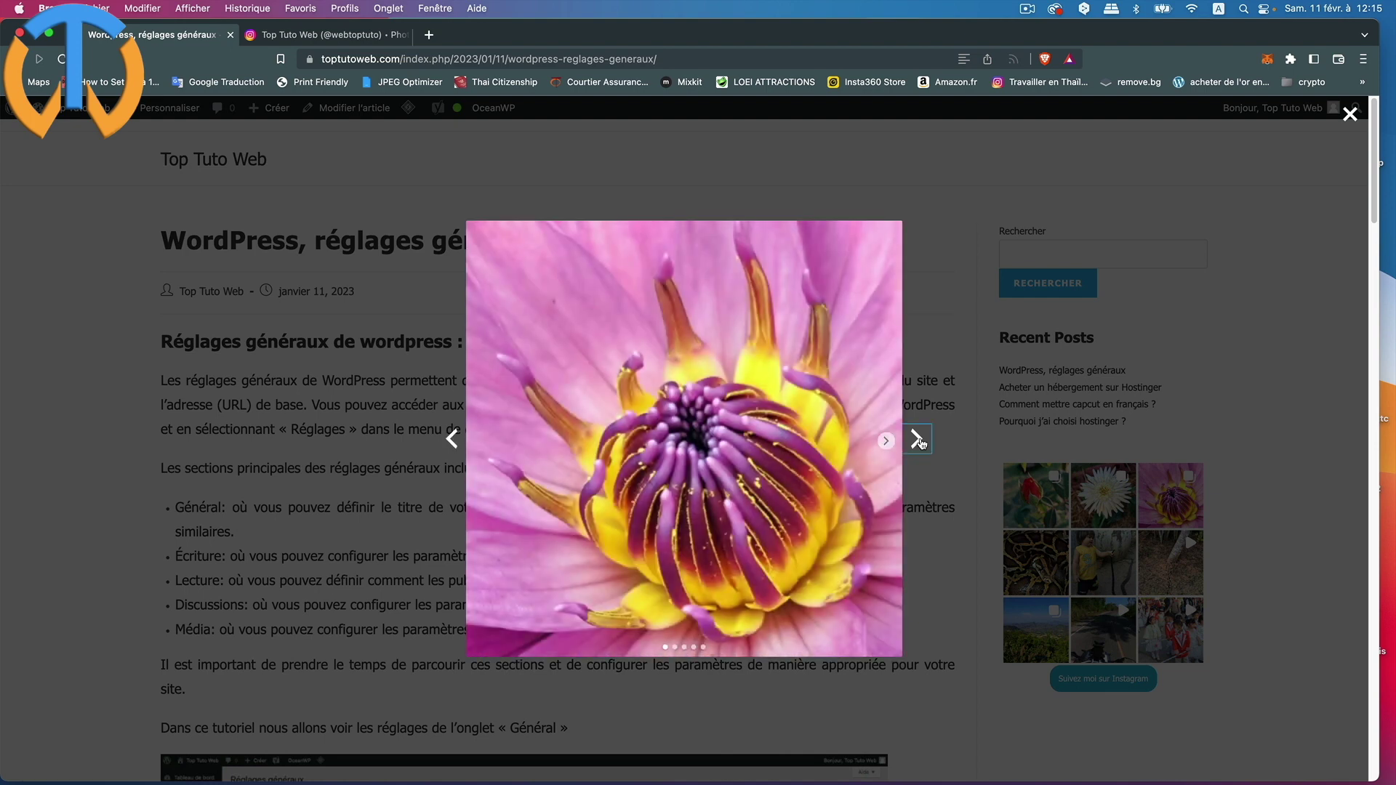
pyautogui.click(918, 440)
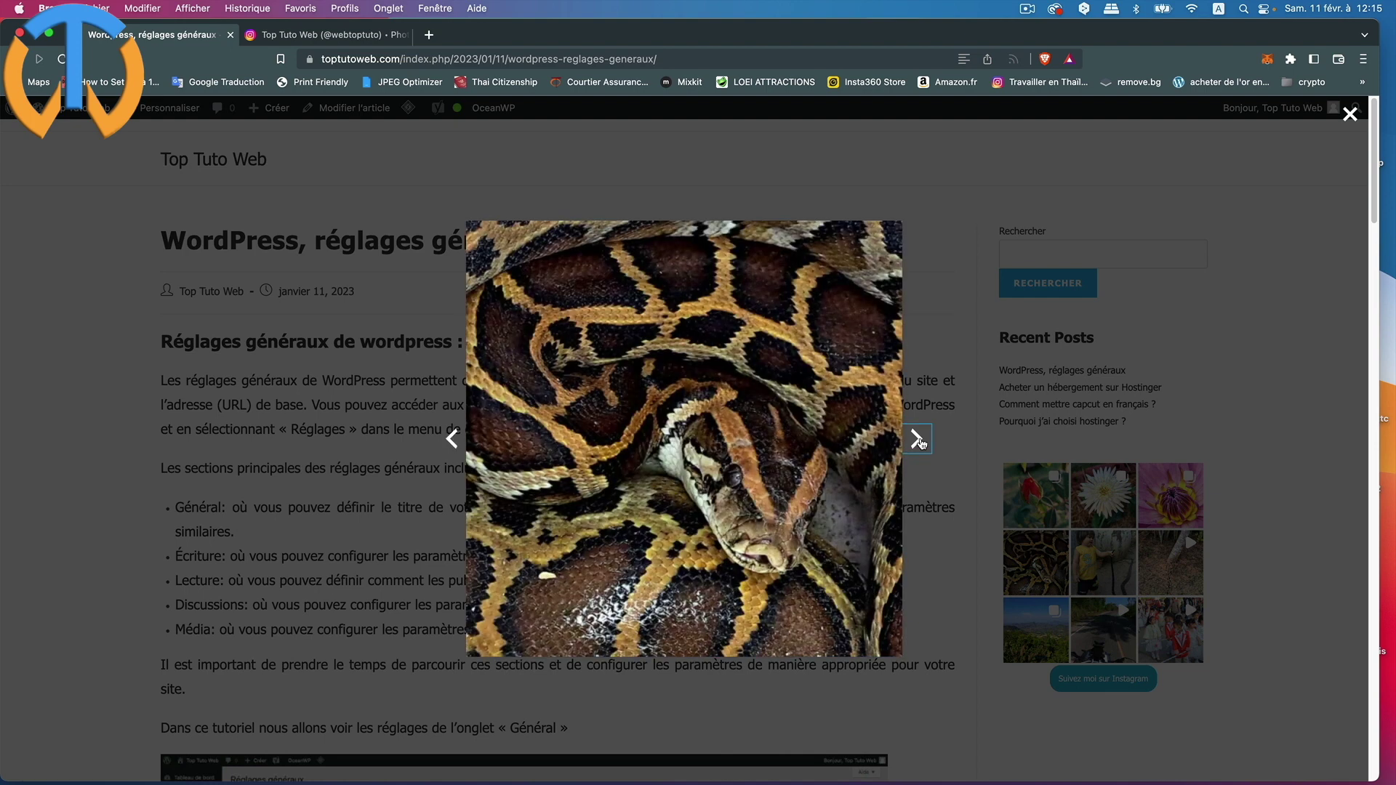
pyautogui.click(919, 440)
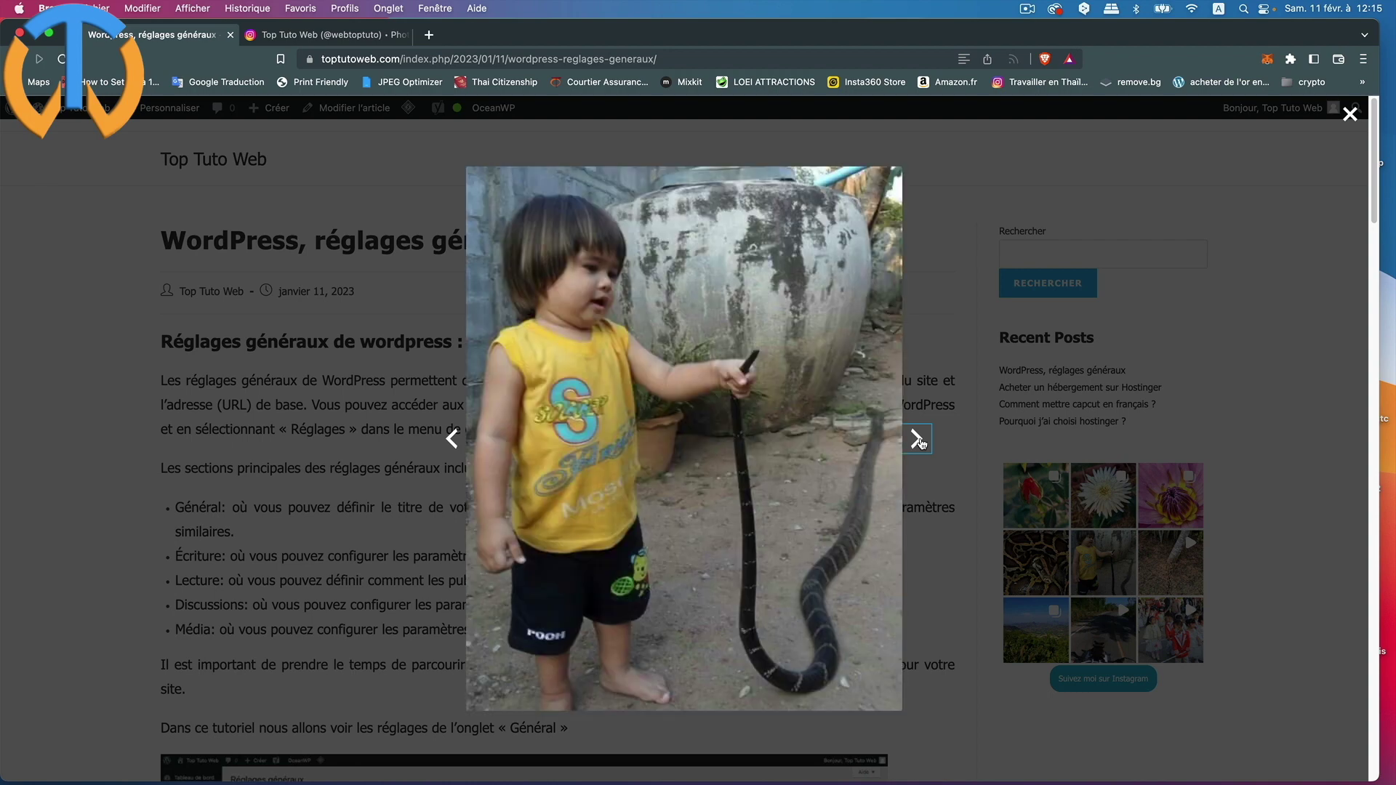
pyautogui.click(1351, 114)
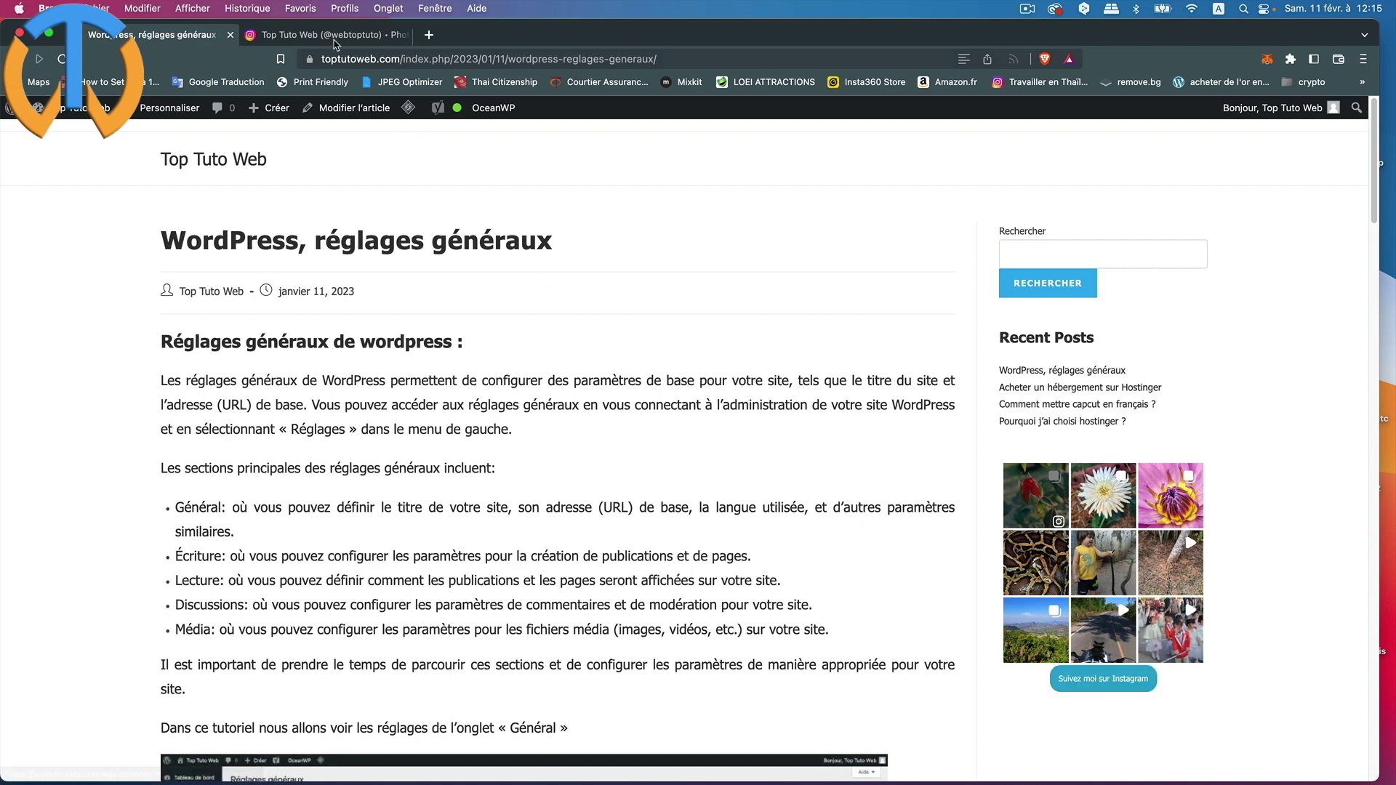
# Step: Close the open Instagram profile tab, test the feed's "Suivez moi sur Instagram" button, and return to the article
pyautogui.click(393, 36)
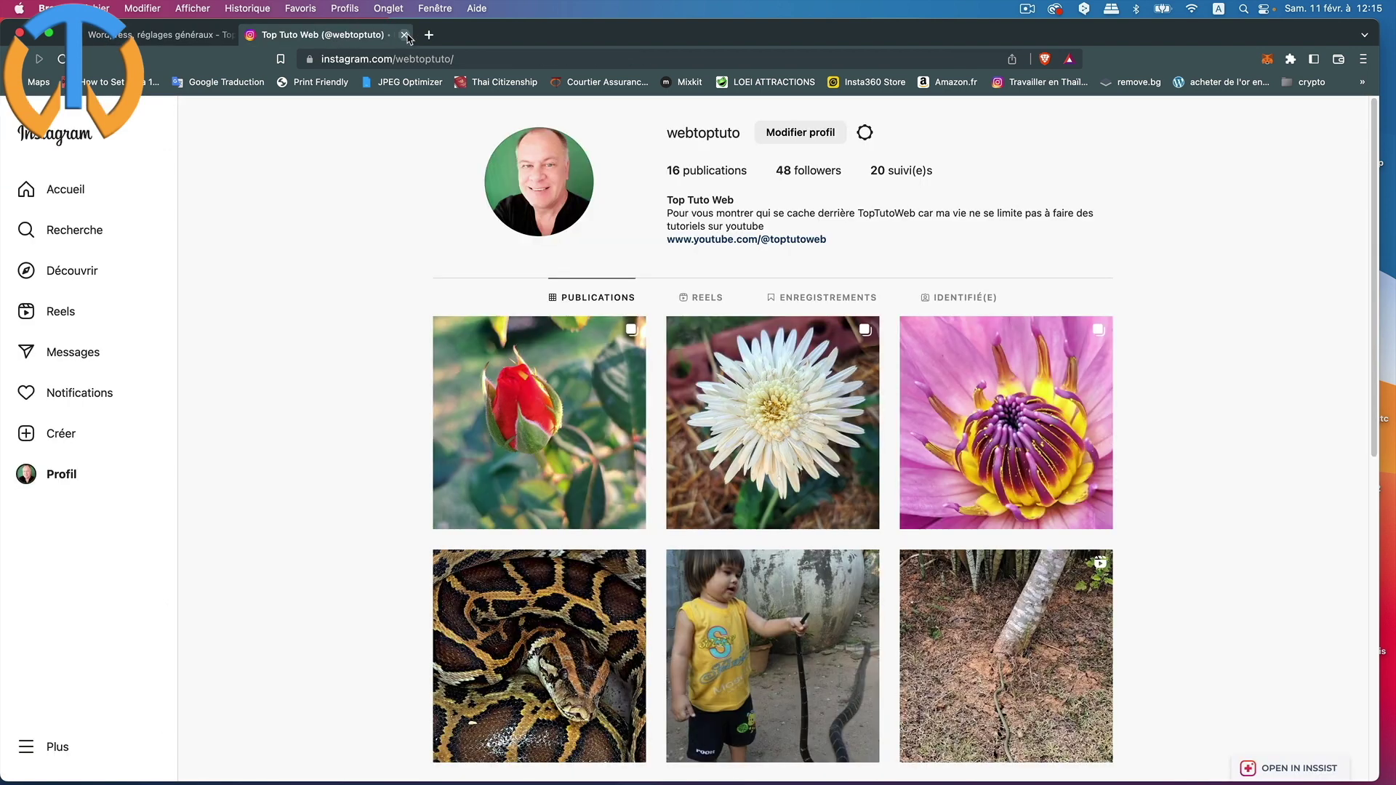
pyautogui.click(401, 35)
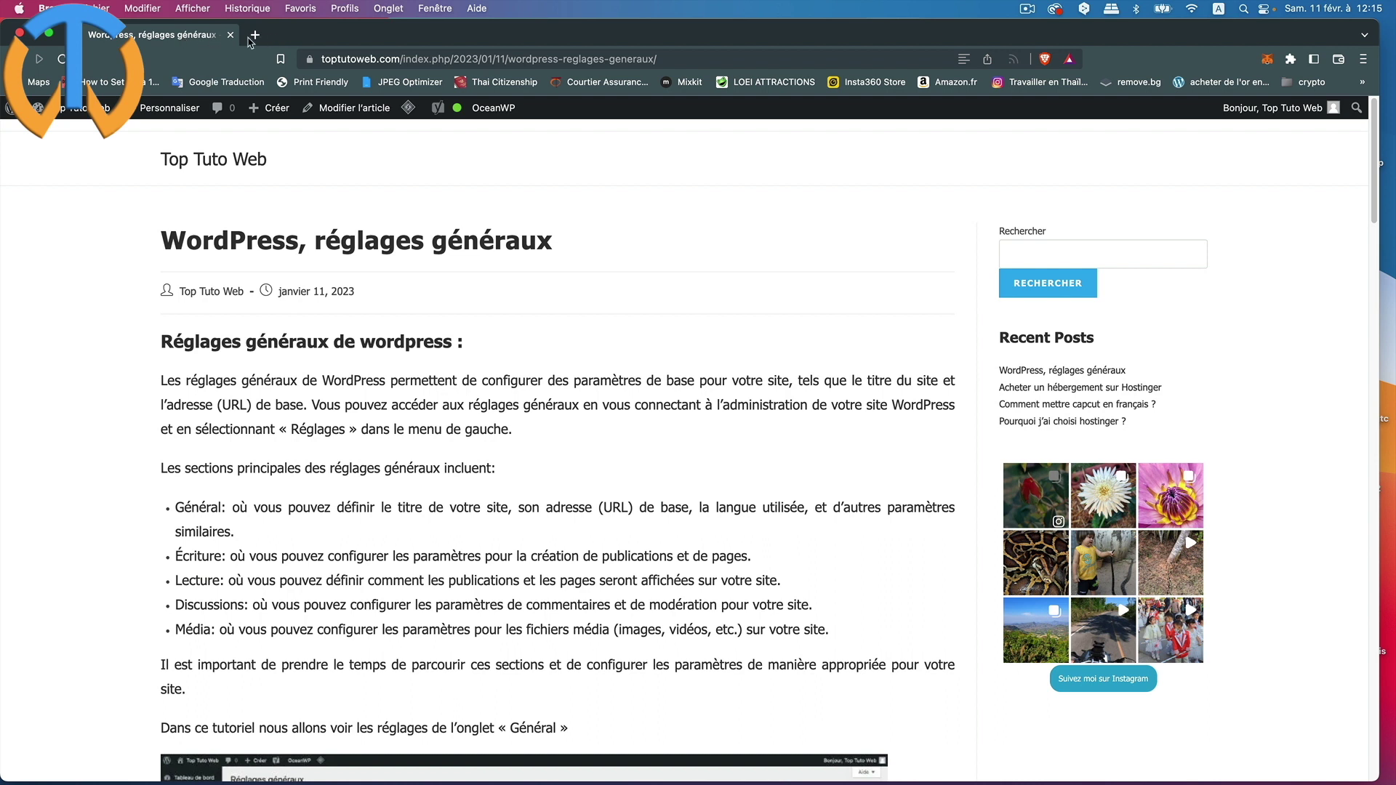
pyautogui.click(1116, 684)
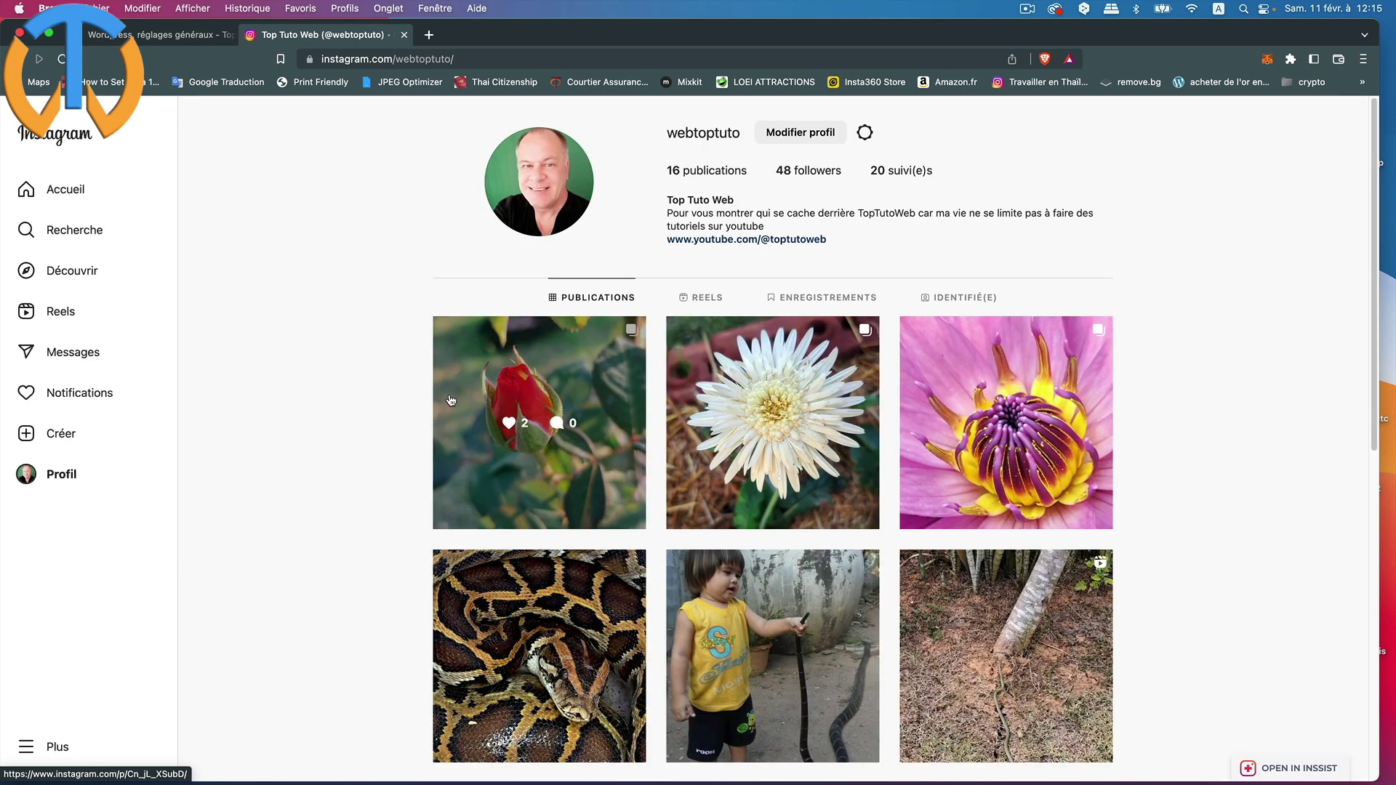
pyautogui.click(116, 37)
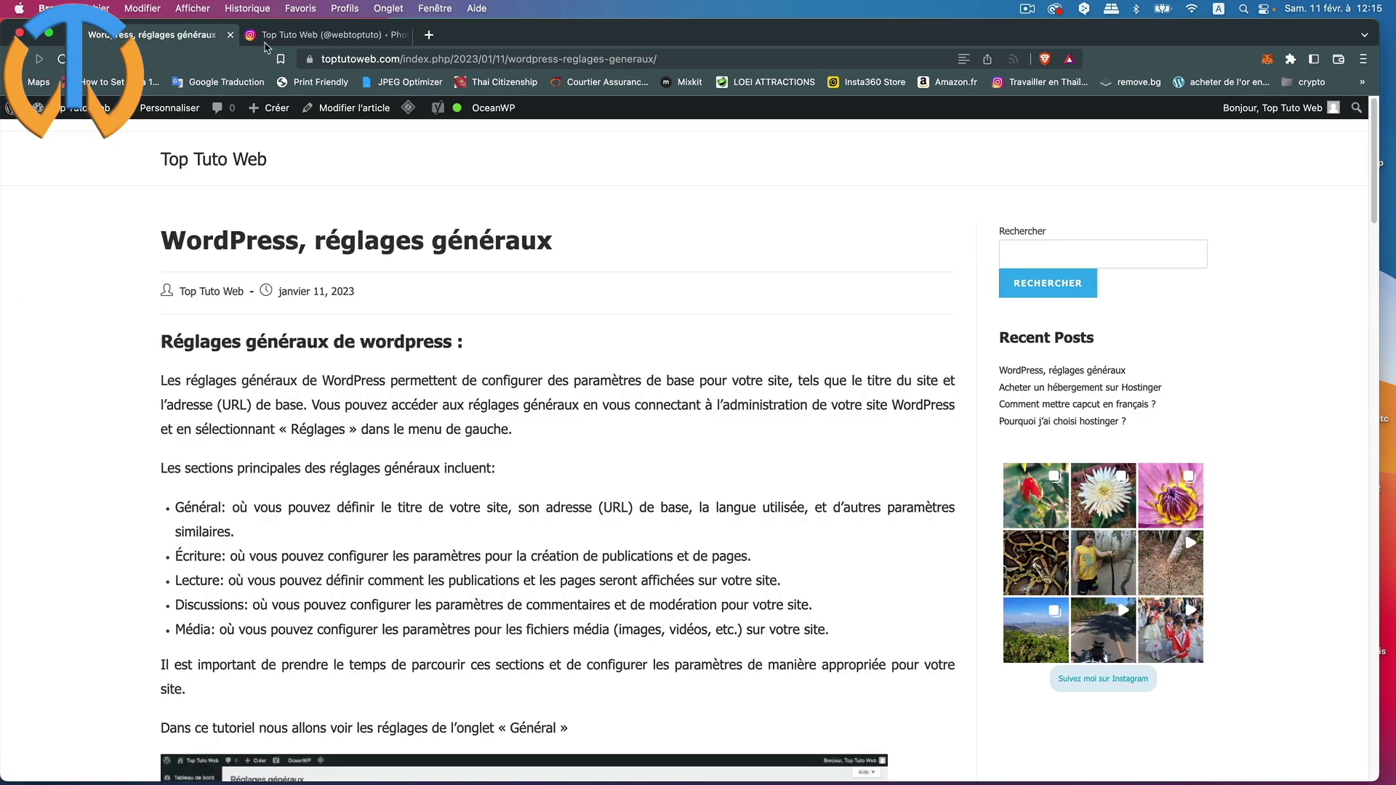
# Step: View the Instagram profile opened from the feed, close its tab, and open the Spotlight feeds list in the WordPress admin
pyautogui.click(320, 35)
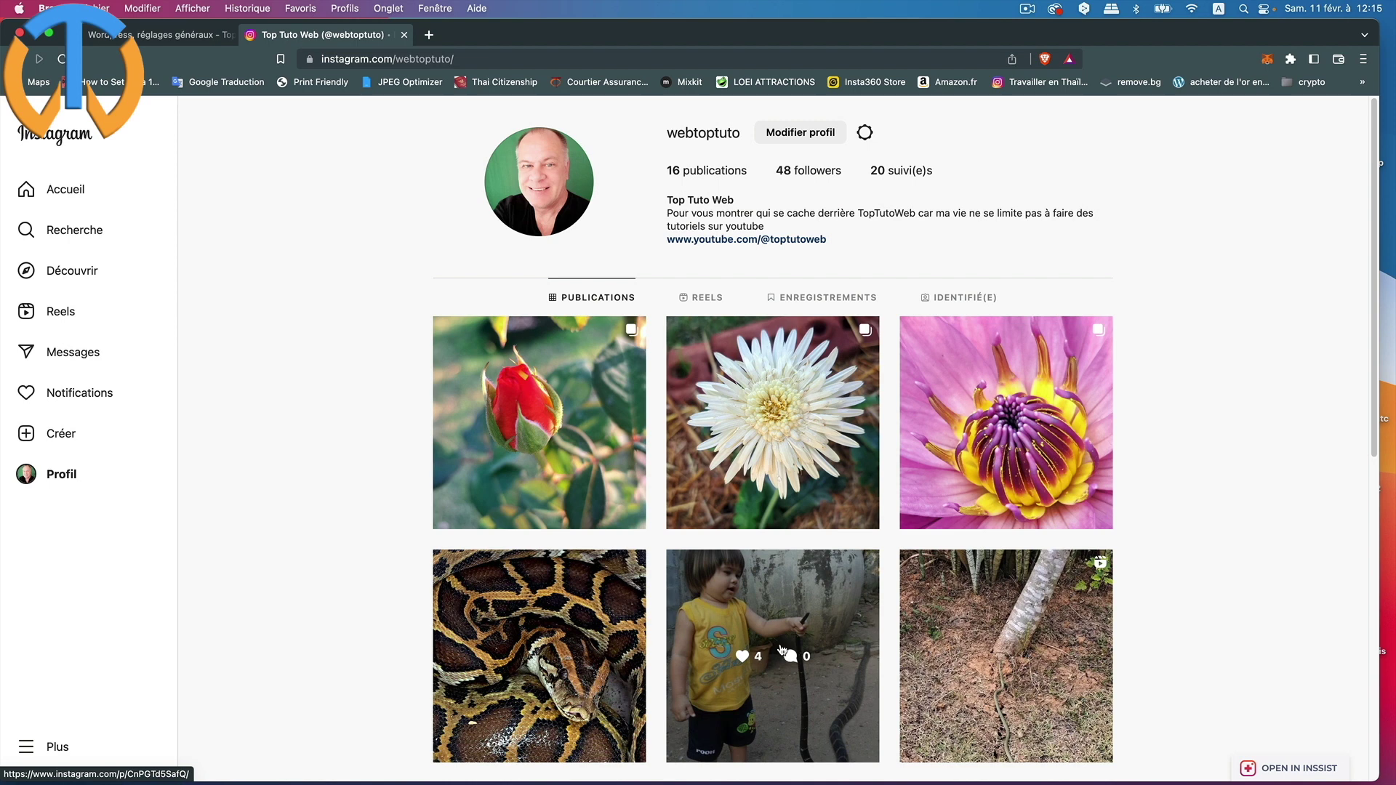
pyautogui.press('super+w')
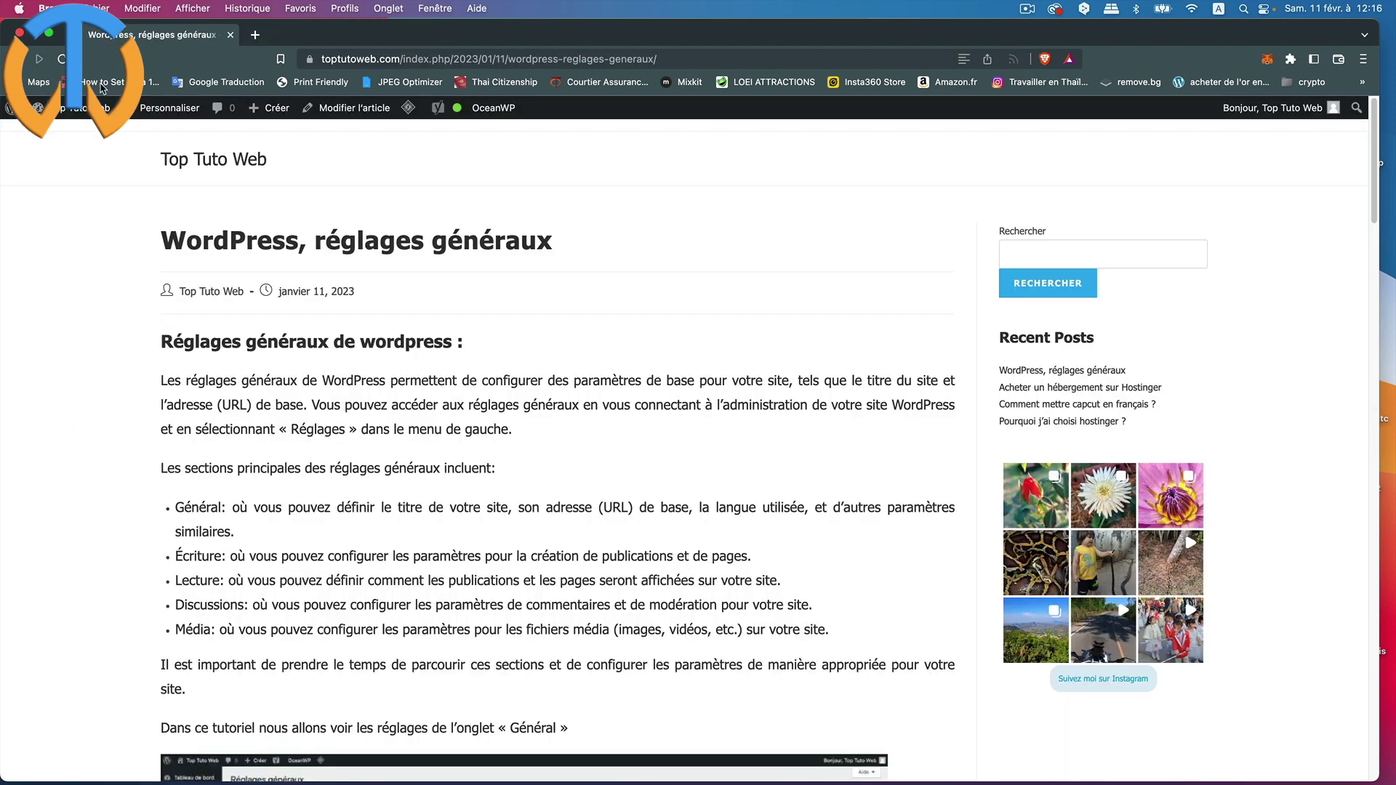
pyautogui.moveTo(80, 108)
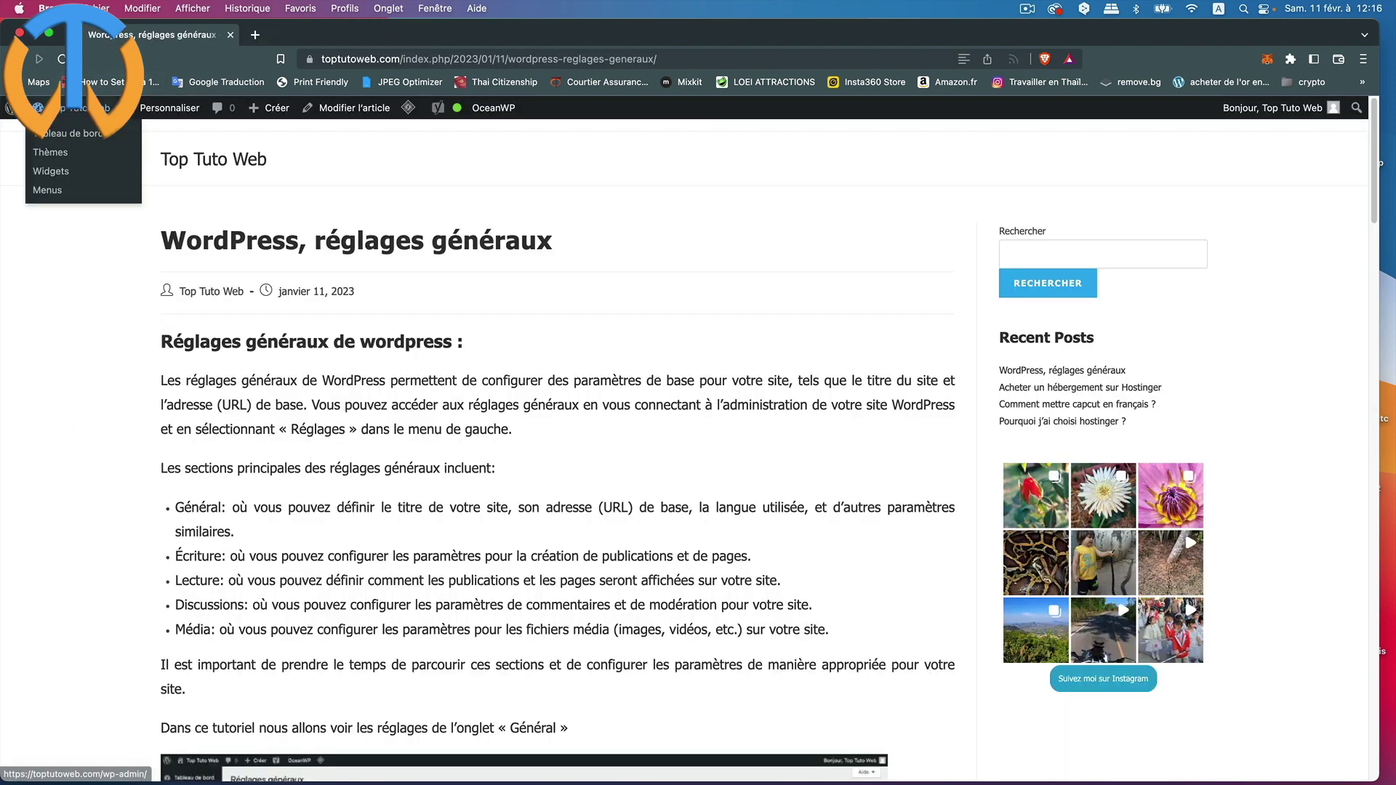
pyautogui.click(66, 137)
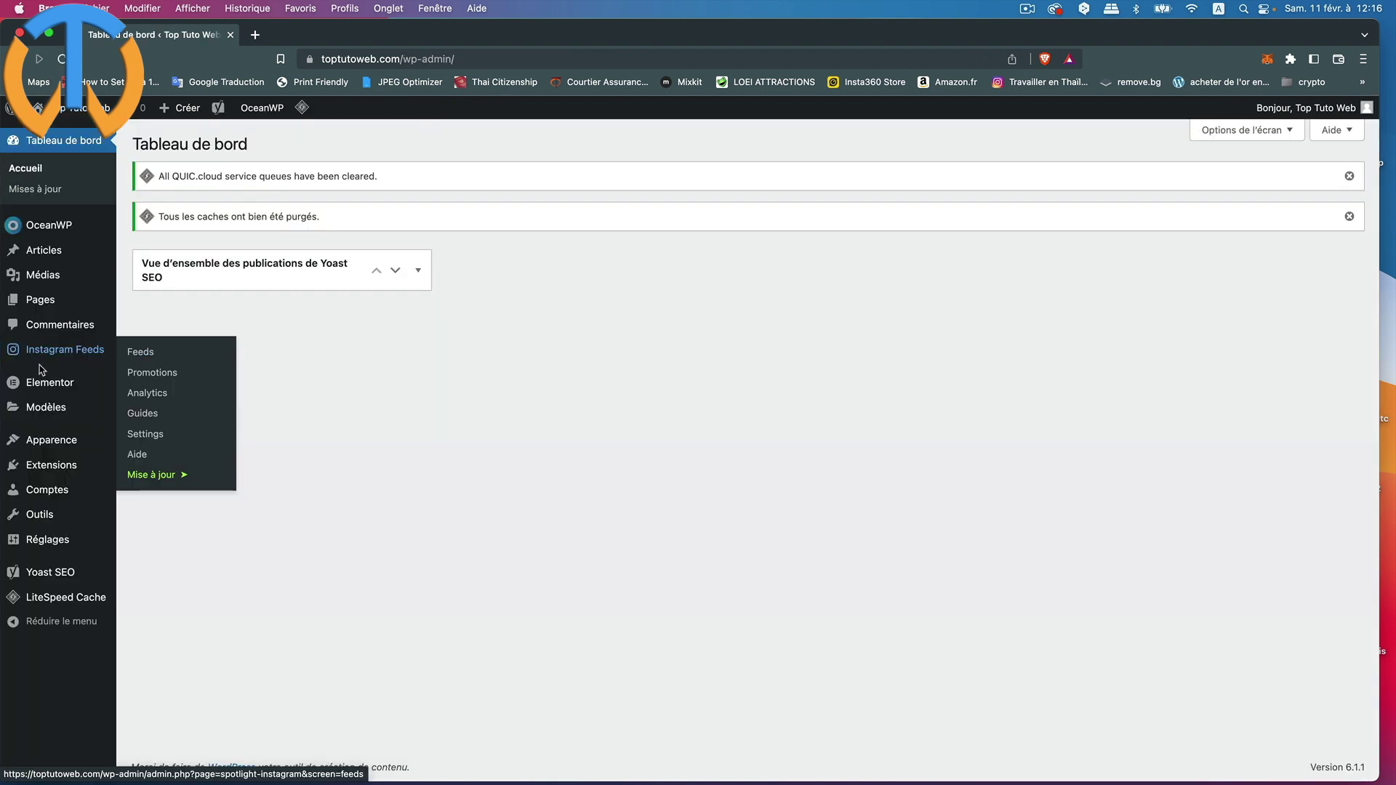
pyautogui.moveTo(54, 357)
pyautogui.click(164, 359)
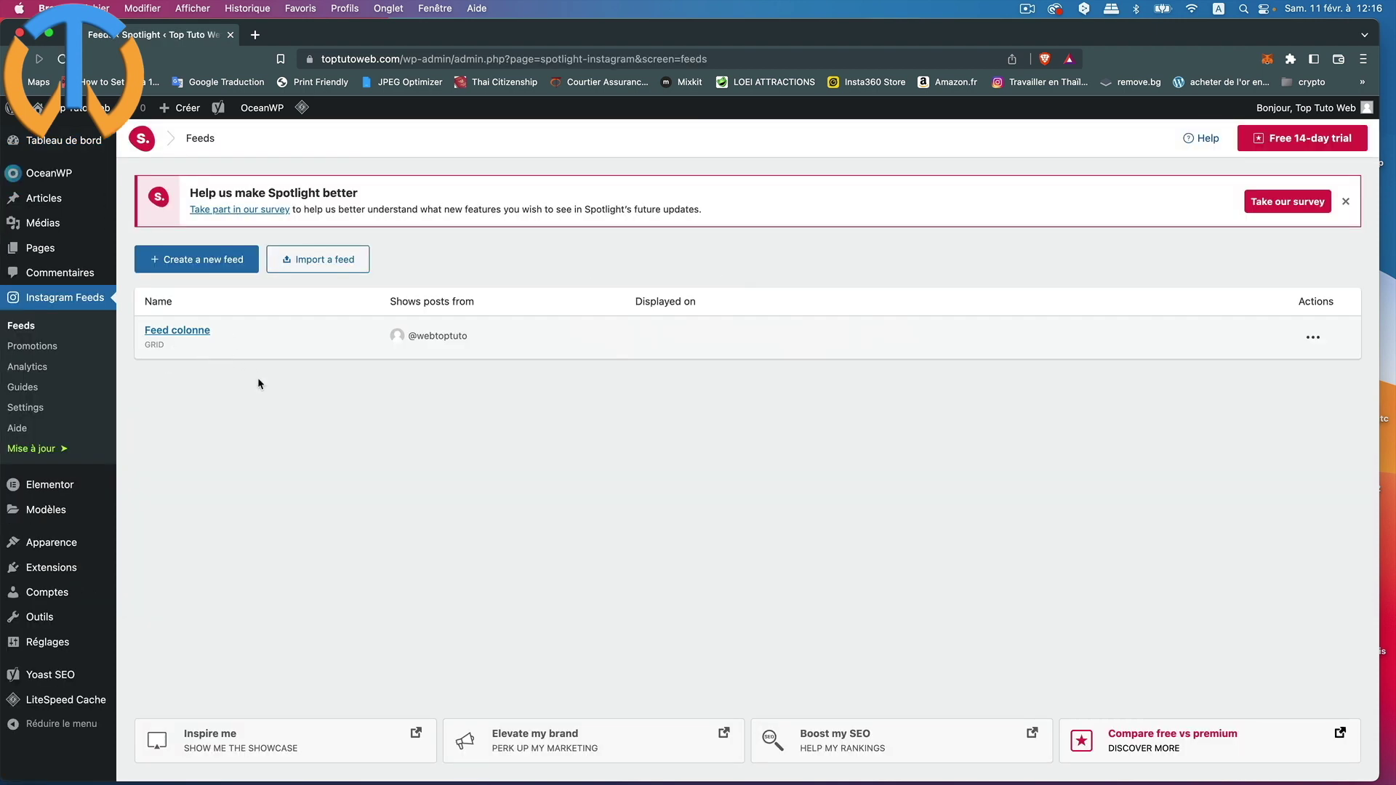
# Step: Duplicate the "Feed colonne" feed and open the copy for editing
pyautogui.click(1314, 338)
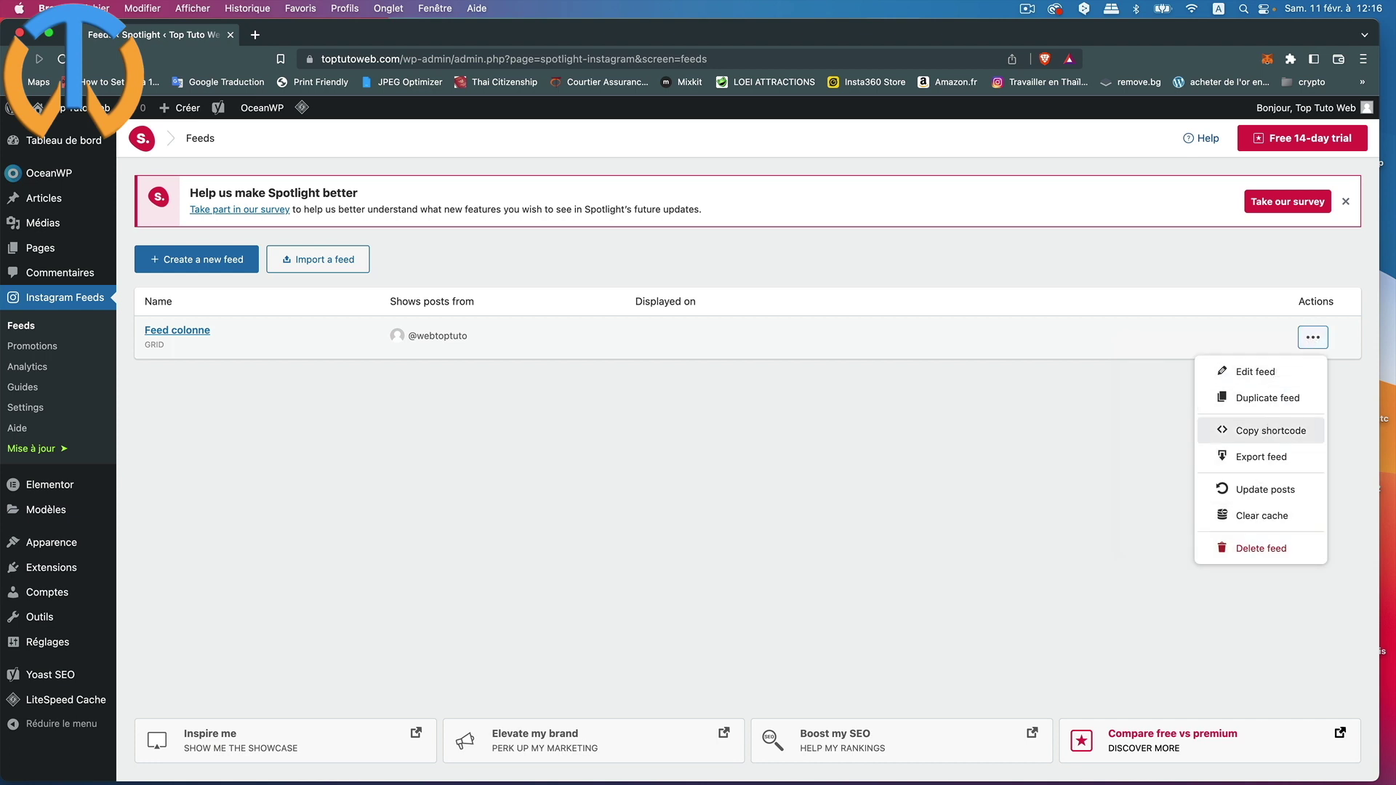
pyautogui.click(1277, 402)
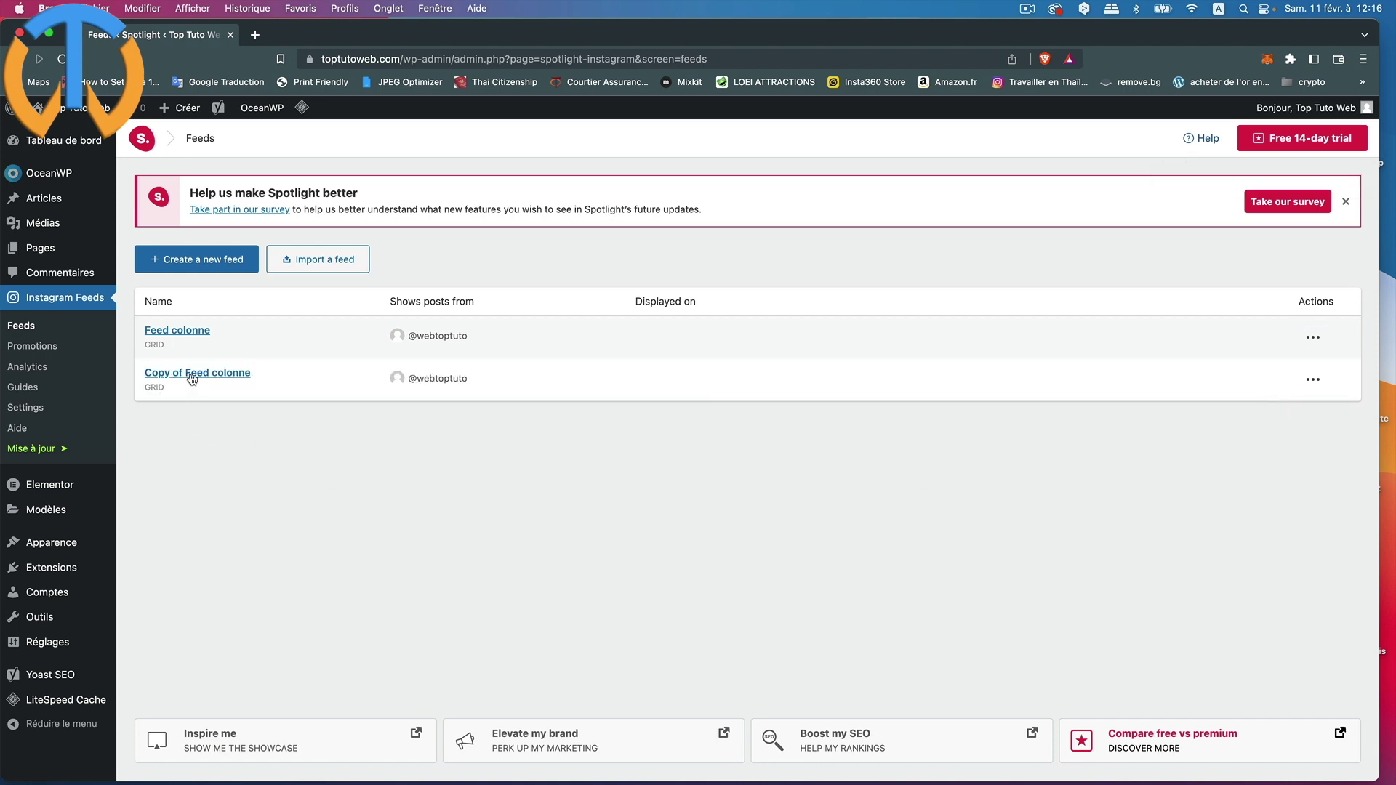
pyautogui.click(1313, 379)
pyautogui.click(1275, 413)
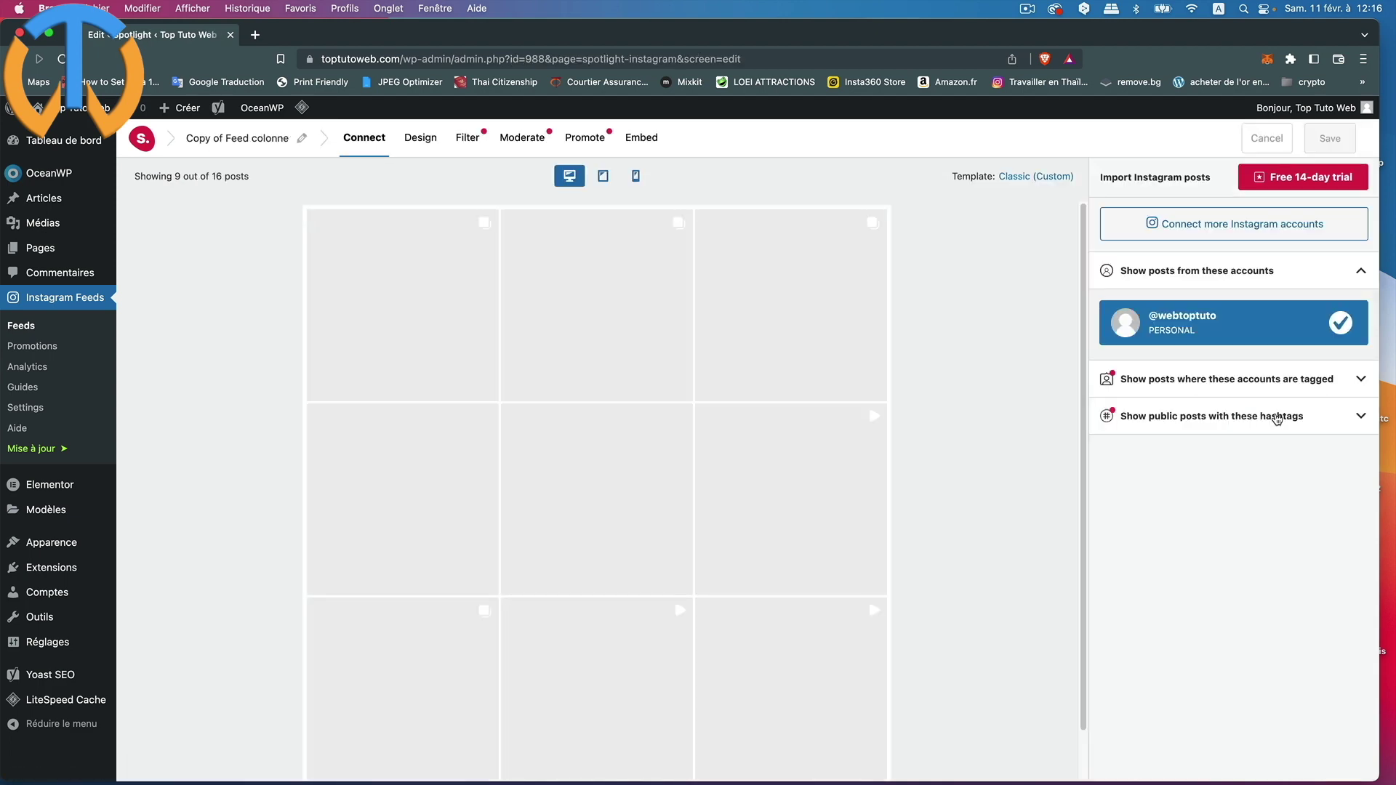
# Step: Turn on the header display in the design settings of "Copy of Feed colonne"
pyautogui.click(419, 138)
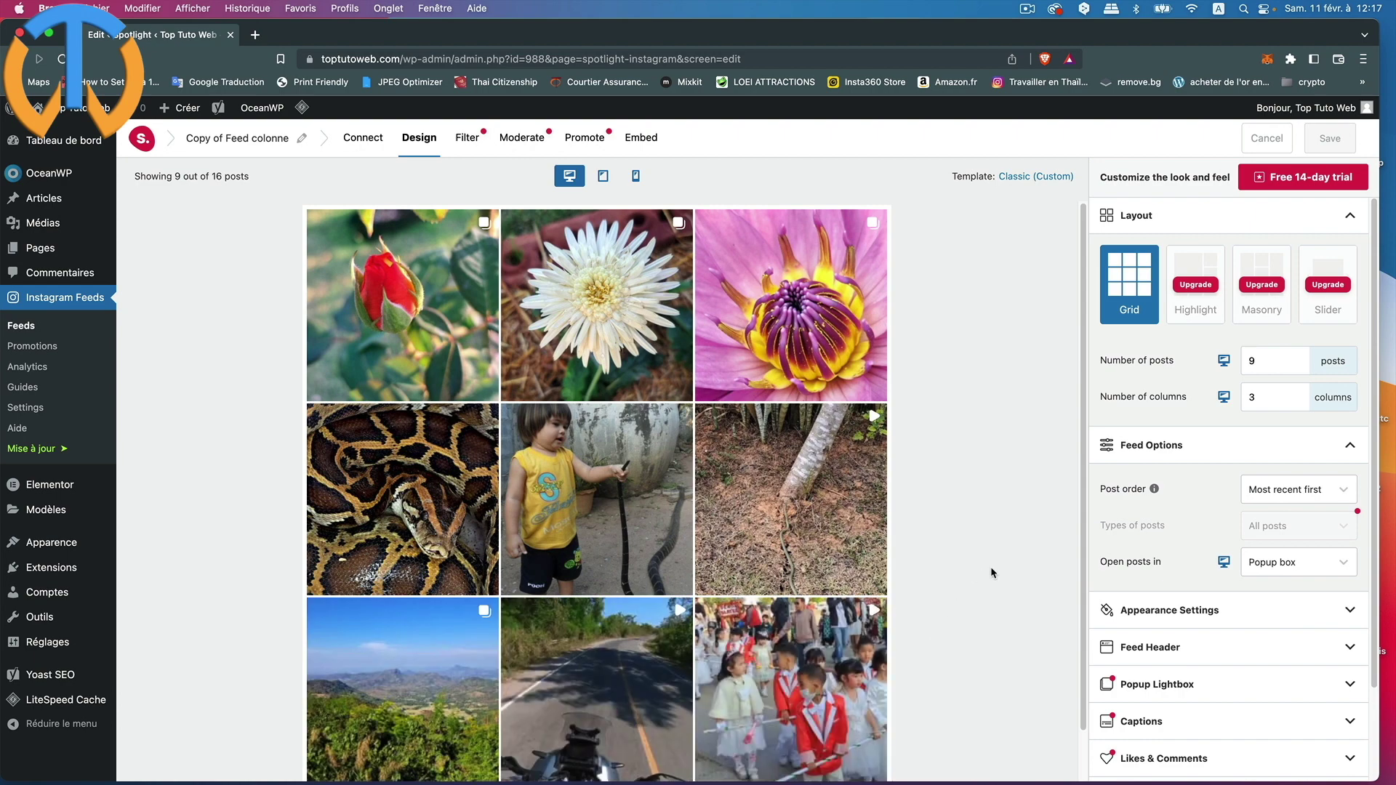
pyautogui.scroll(-2, 991, 566)
pyautogui.scroll(-1, 1298, 668)
pyautogui.scroll(-3, 1298, 667)
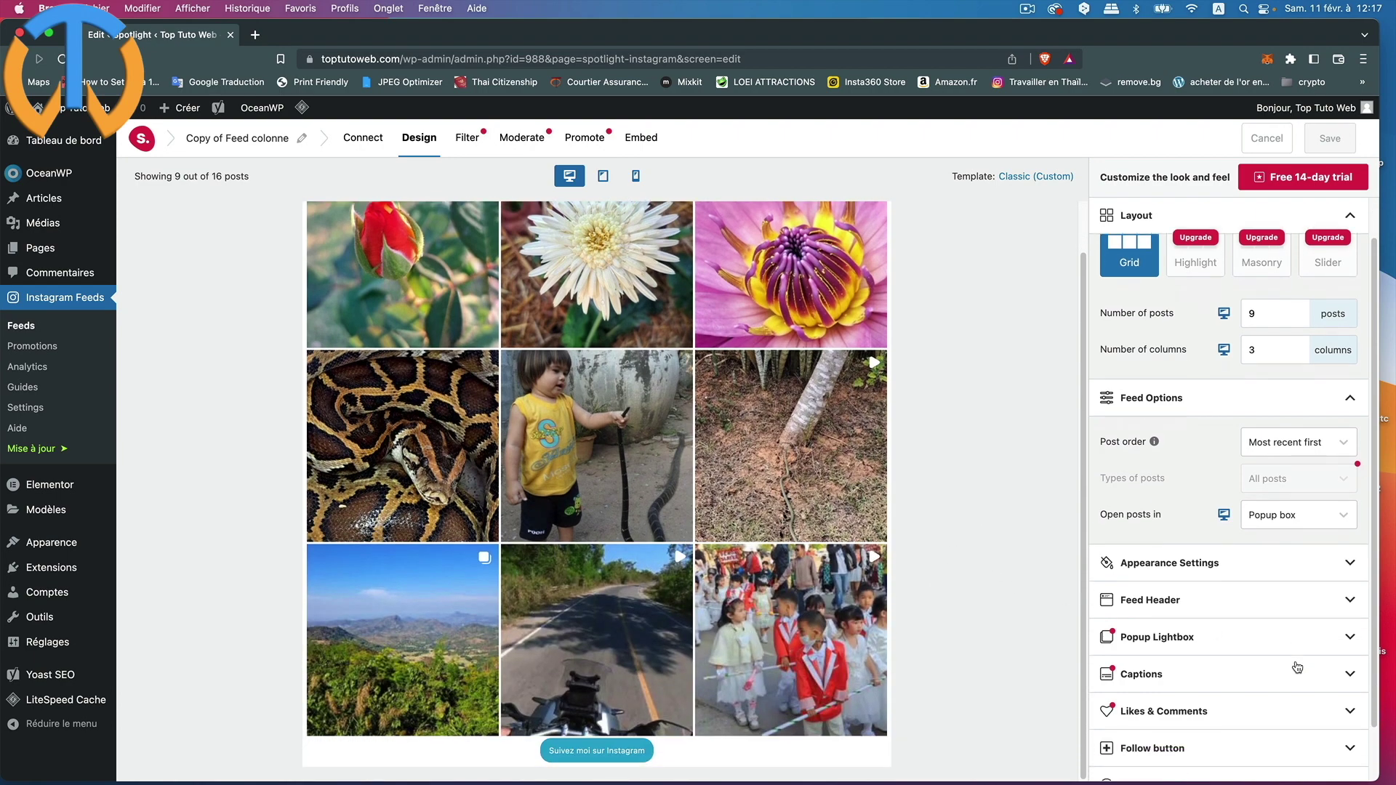
pyautogui.click(1351, 542)
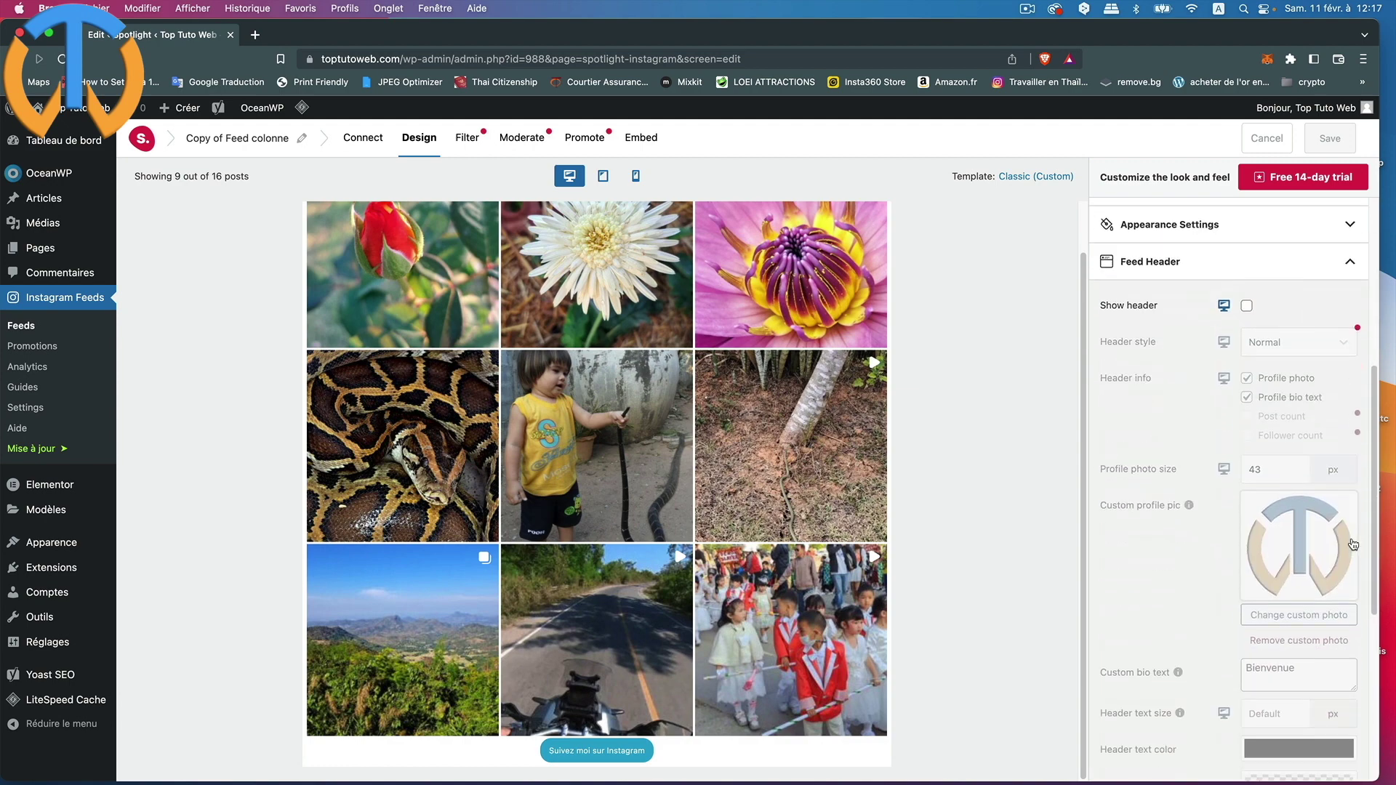
pyautogui.scroll(2, 1178, 352)
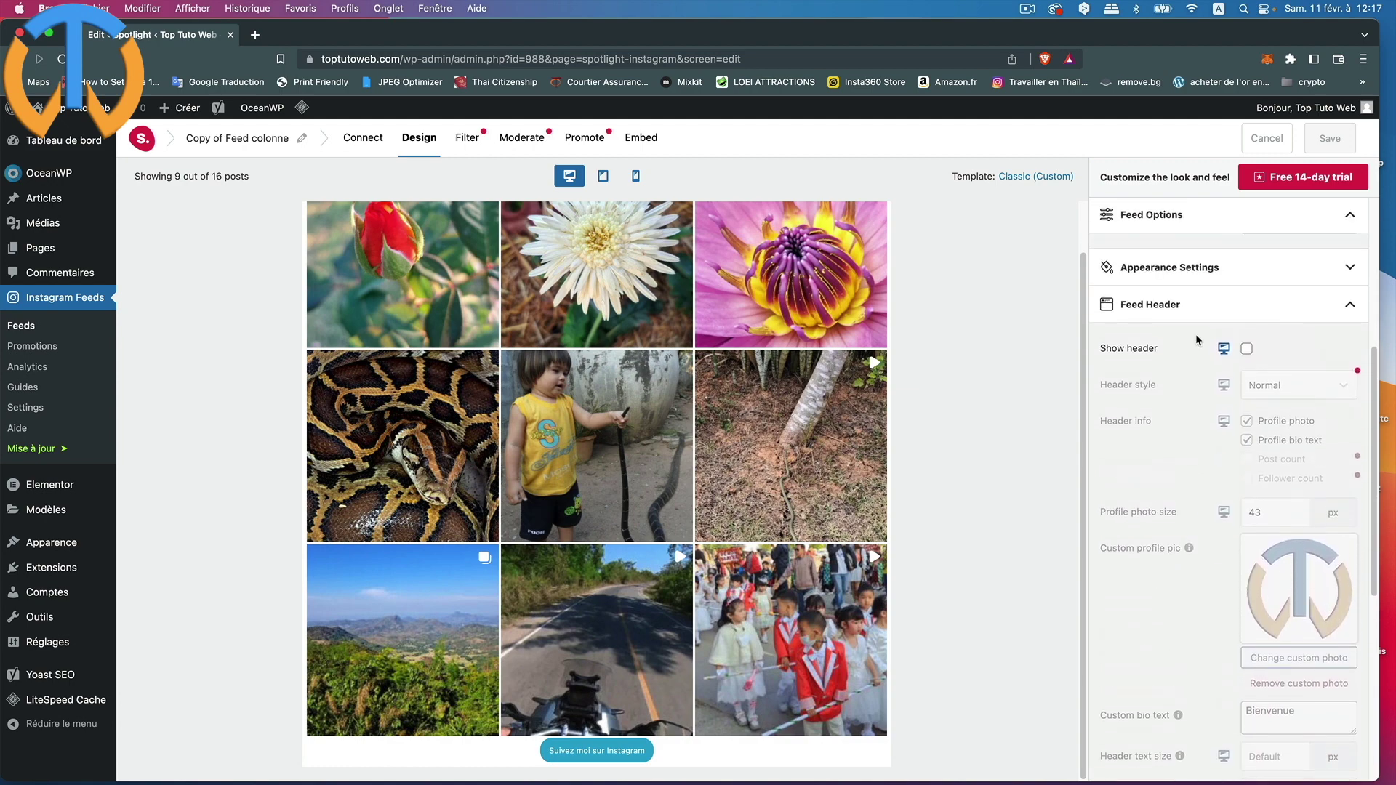
pyautogui.click(1246, 350)
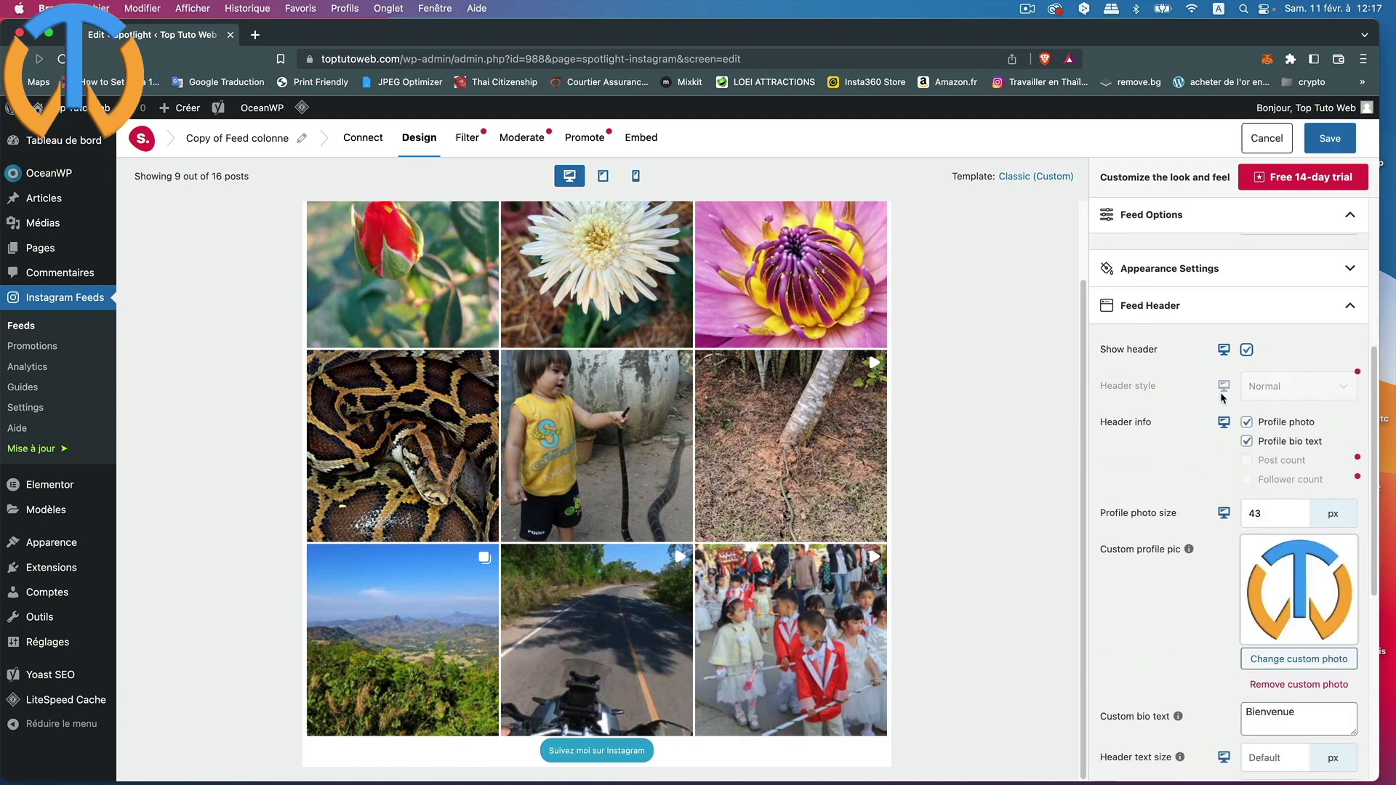
pyautogui.scroll(3, 1220, 395)
pyautogui.scroll(3, 1219, 410)
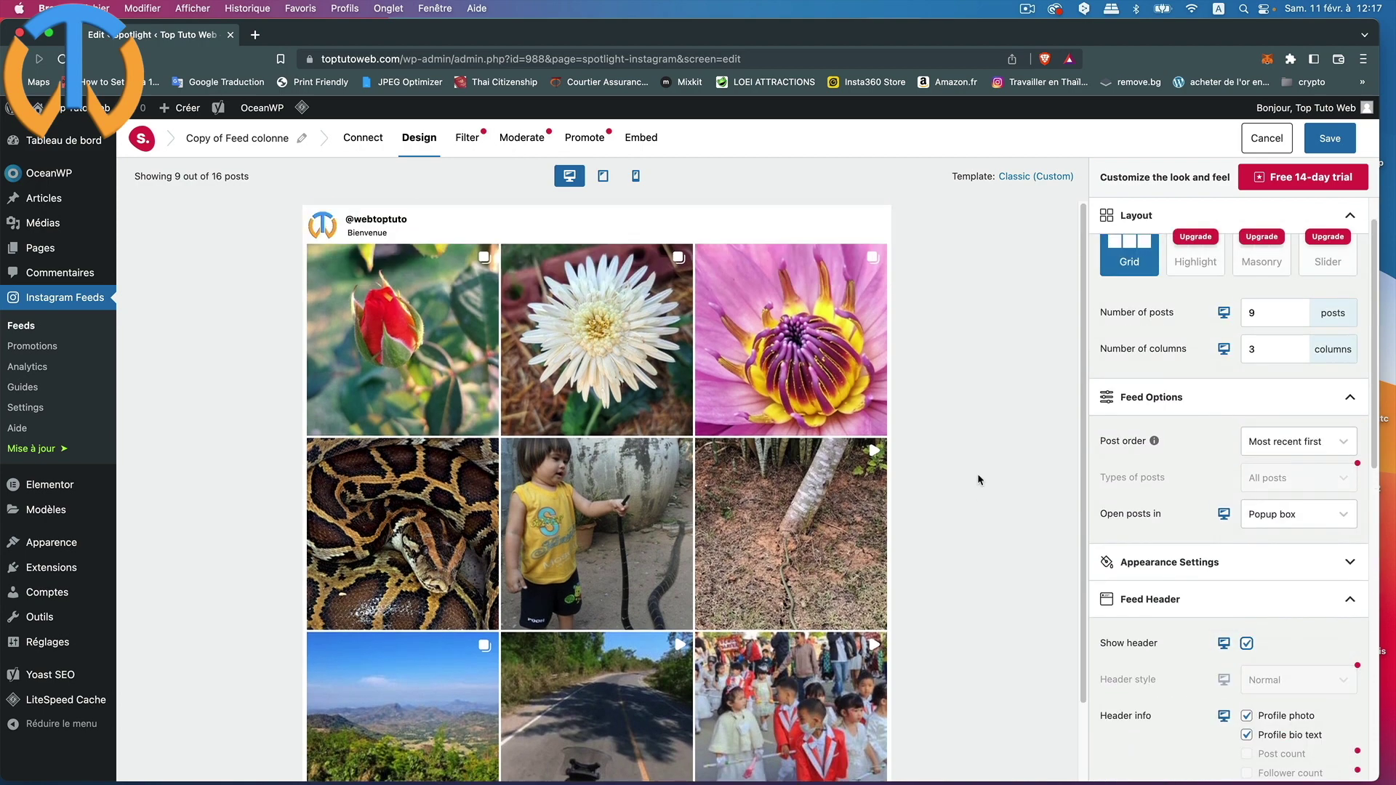
# Step: In the copied feed's appearance settings, set the feed padding to 10 px and the image padding to 6 px
pyautogui.click(1351, 405)
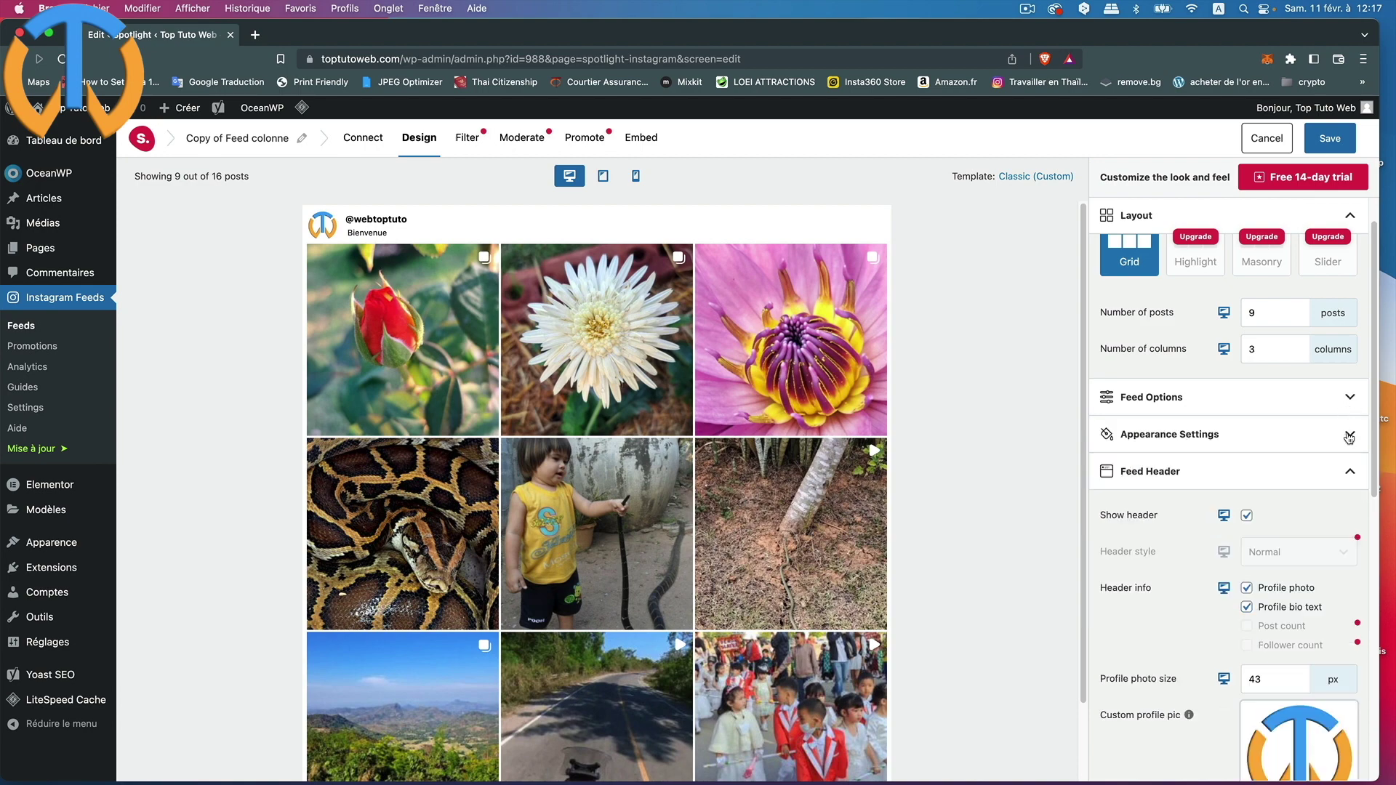
pyautogui.click(1350, 435)
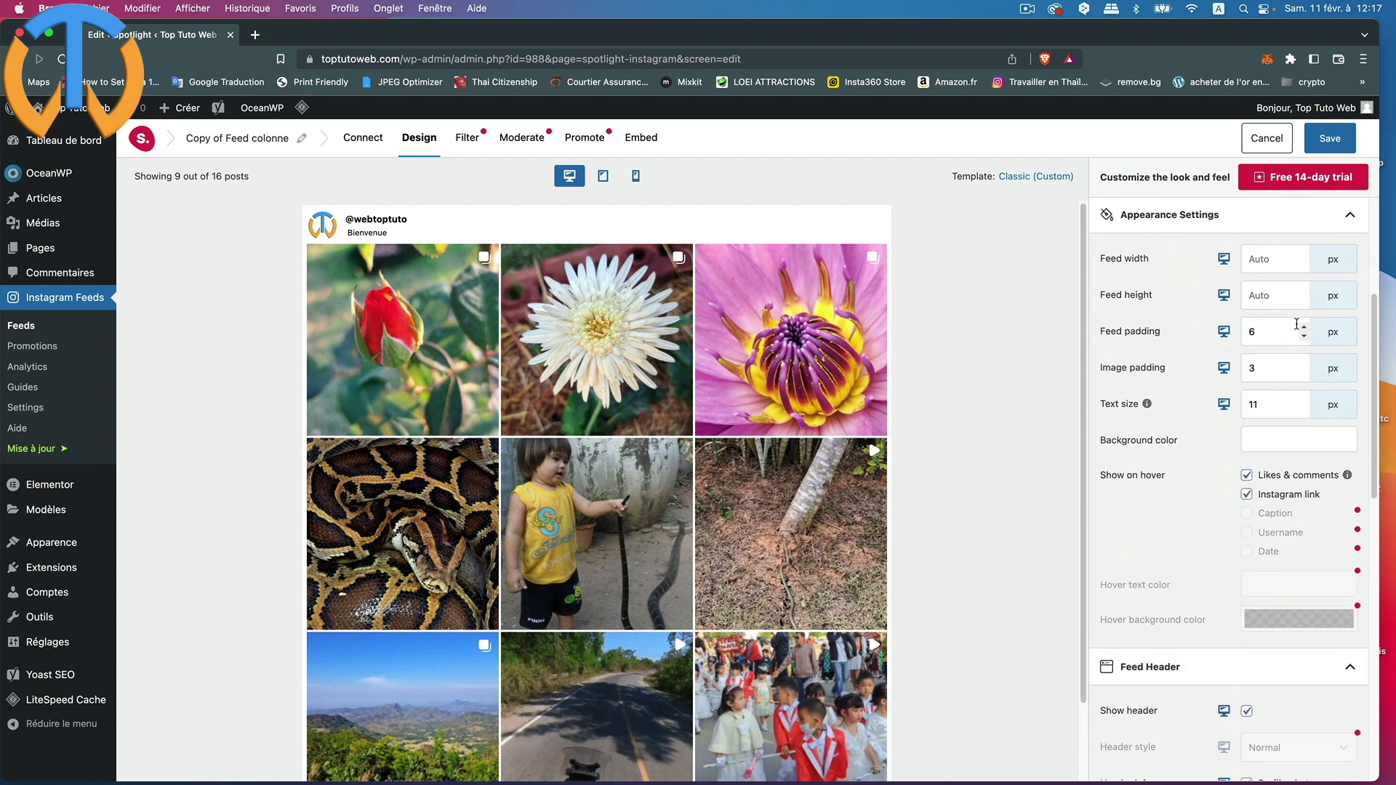
pyautogui.click(1304, 328)
pyautogui.click(1304, 328)
pyautogui.click(1304, 328)
pyautogui.click(1303, 328)
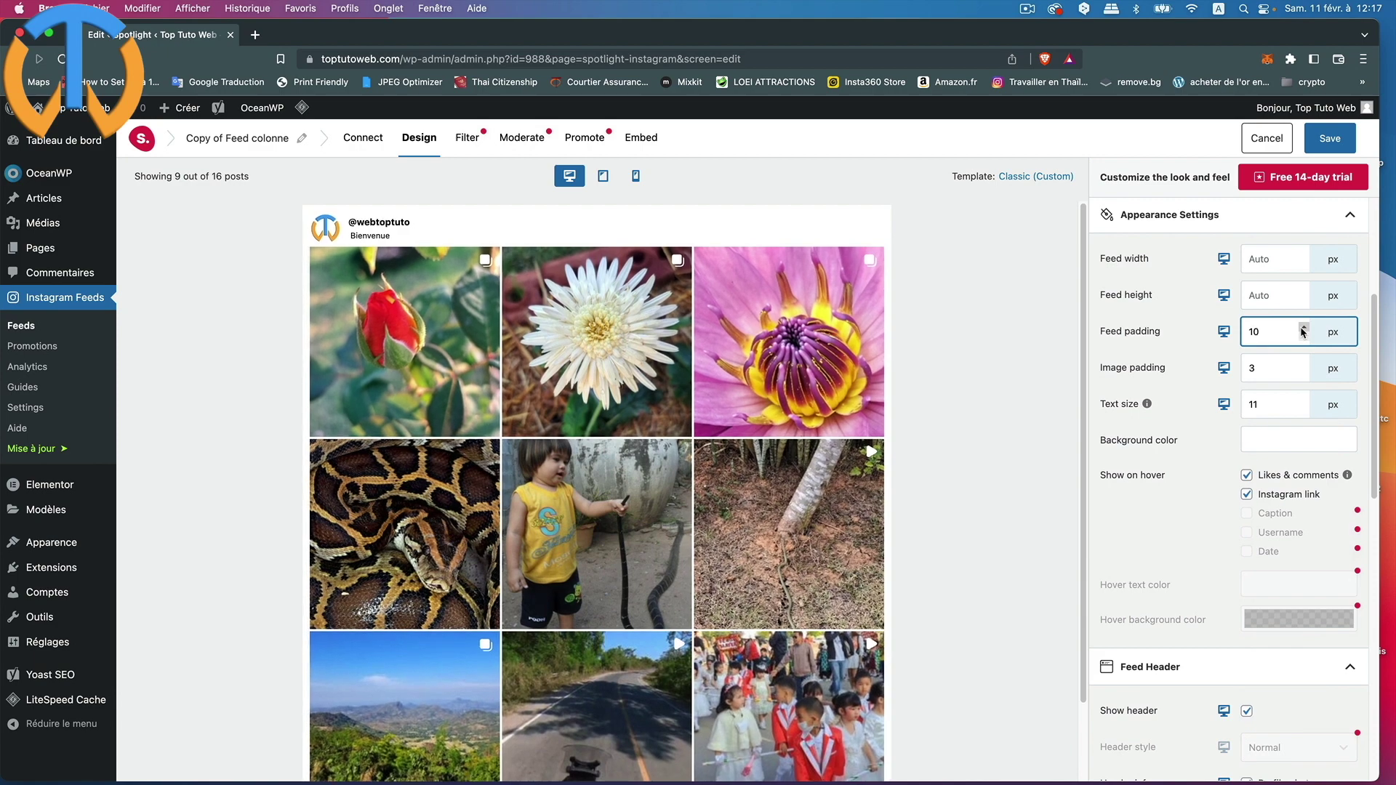
pyautogui.click(1304, 364)
pyautogui.click(1304, 364)
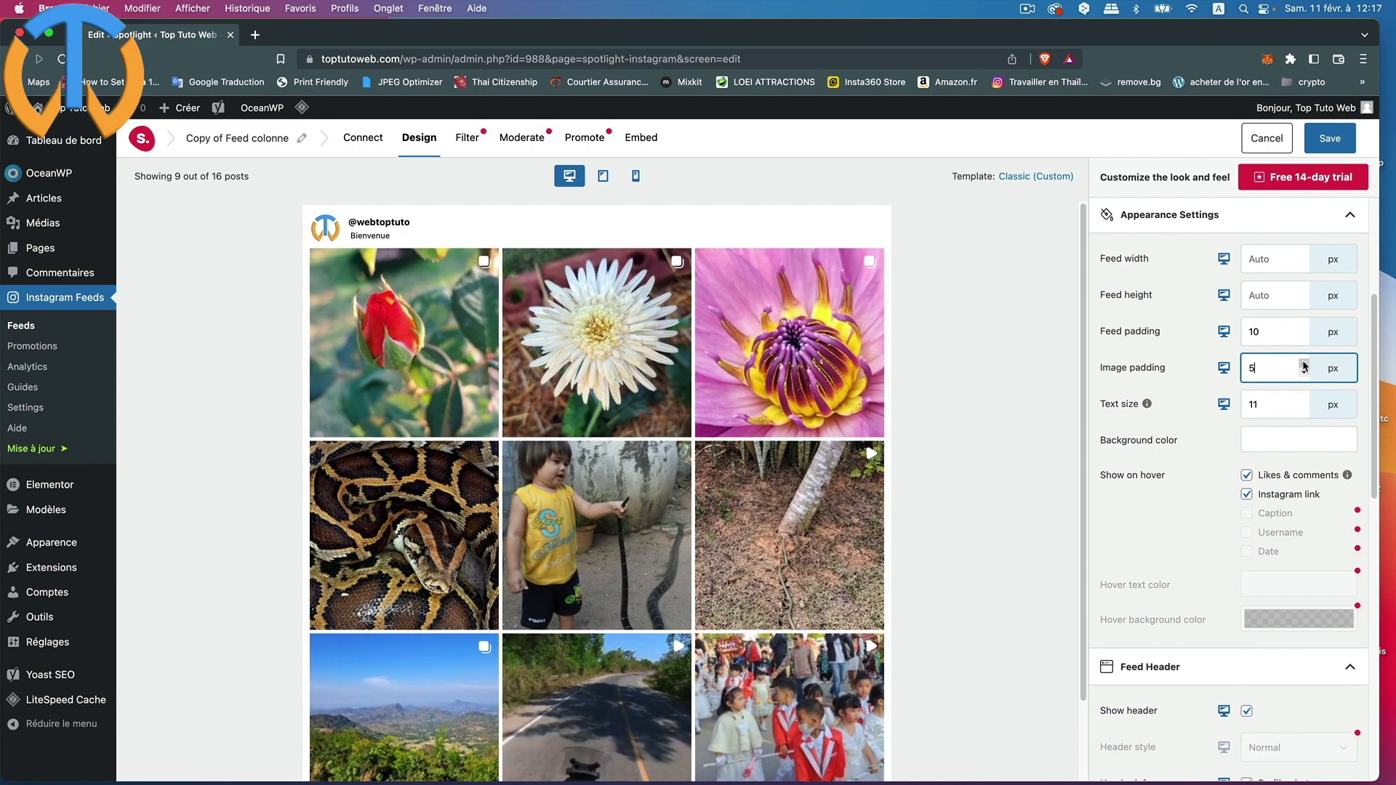
pyautogui.click(1304, 364)
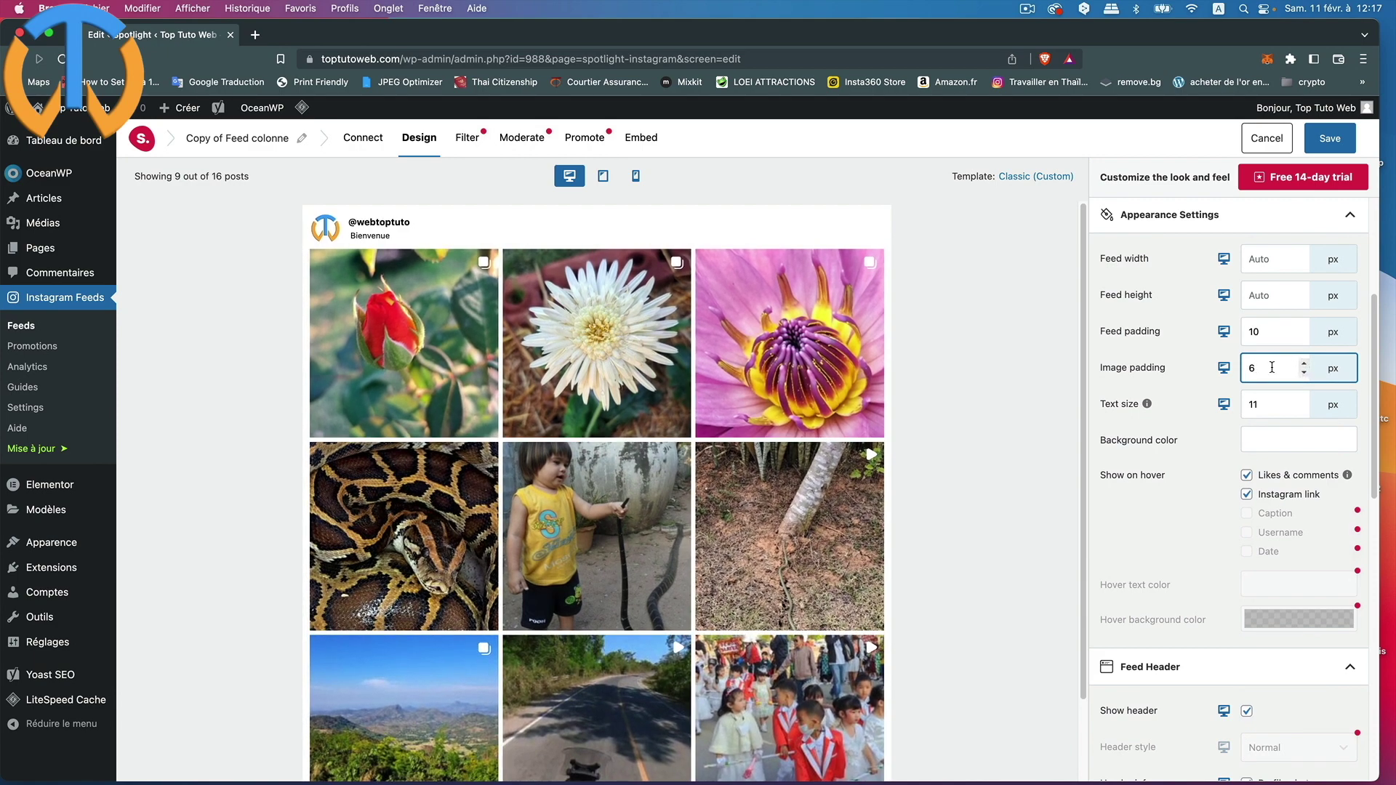
# Step: Set the copied feed's text size to 14 px and save the feed
pyautogui.scroll(-3, 939, 539)
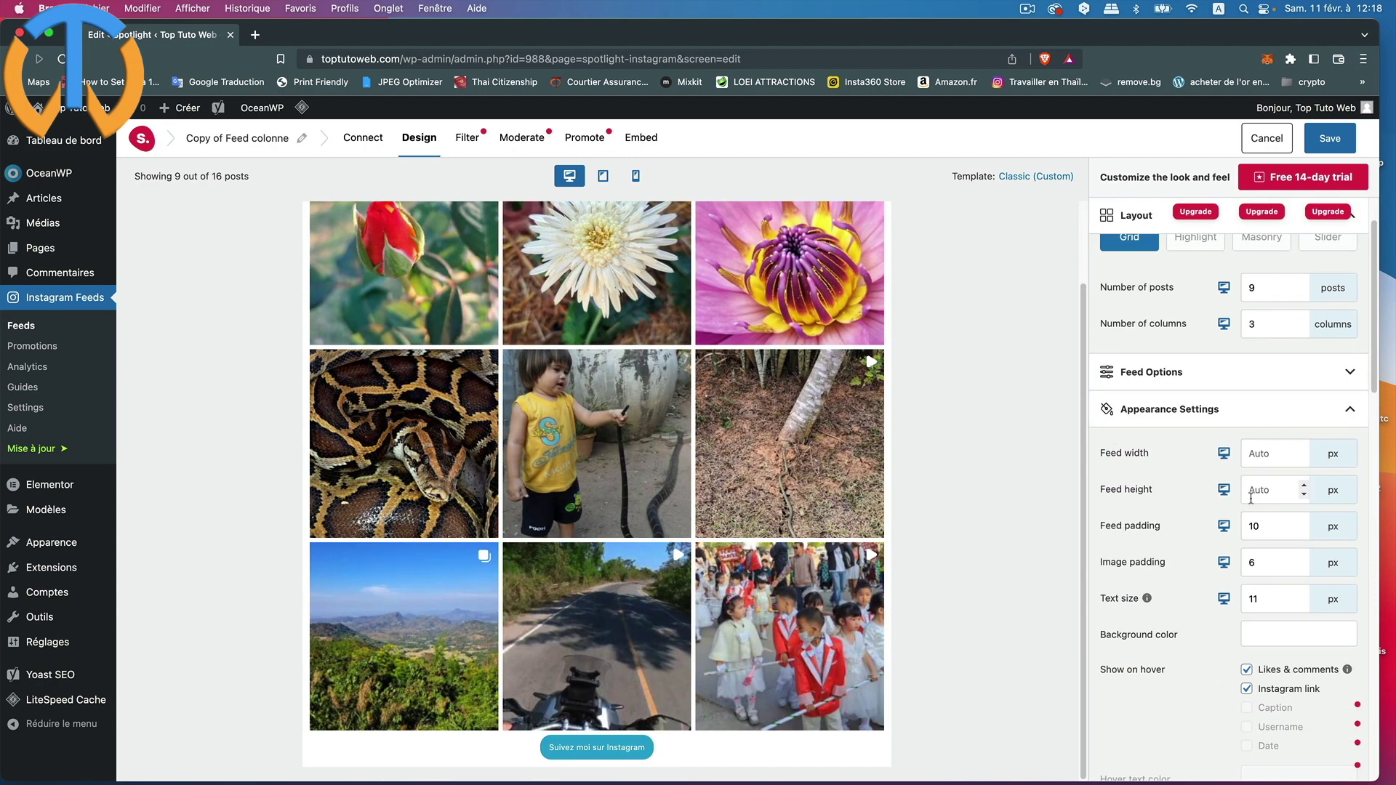
pyautogui.click(1305, 595)
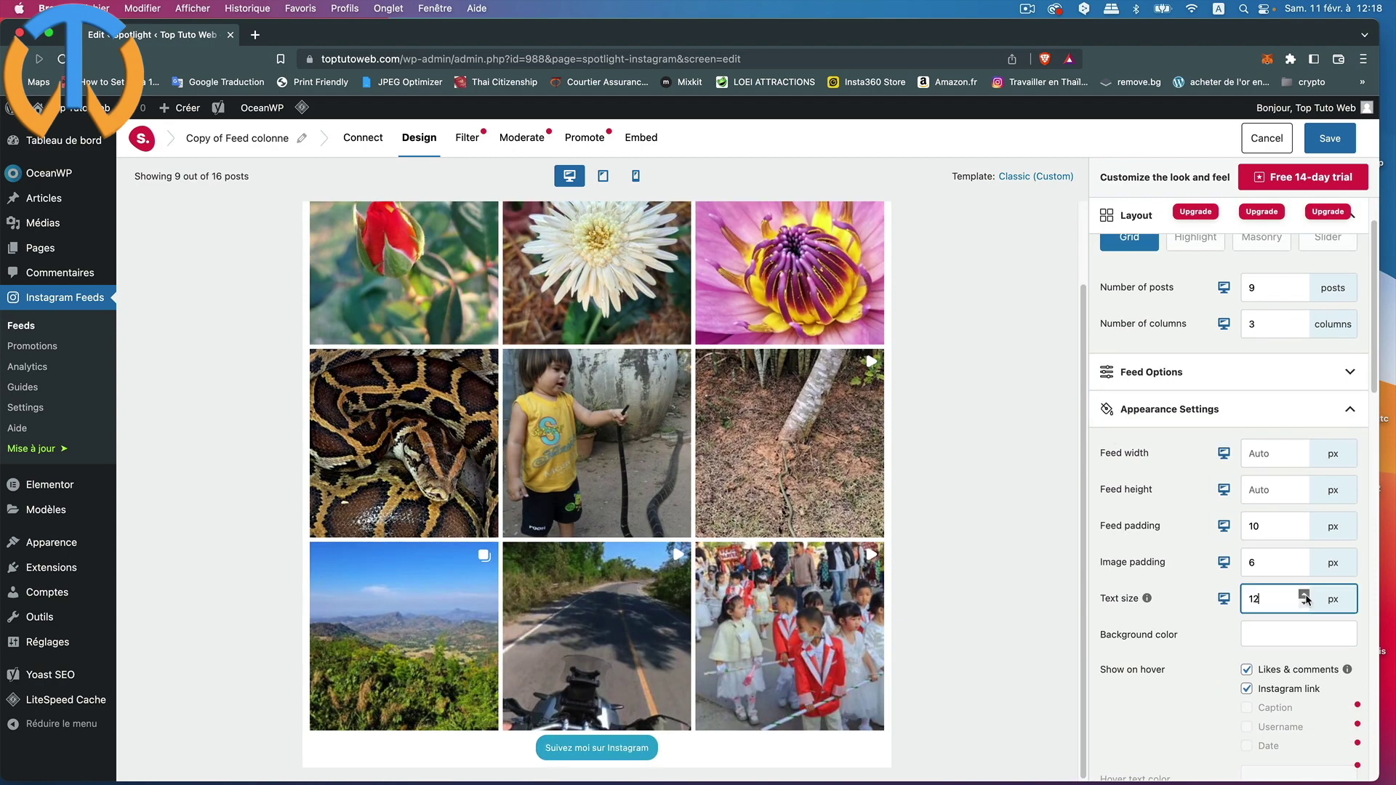
pyautogui.click(1304, 594)
pyautogui.click(1304, 594)
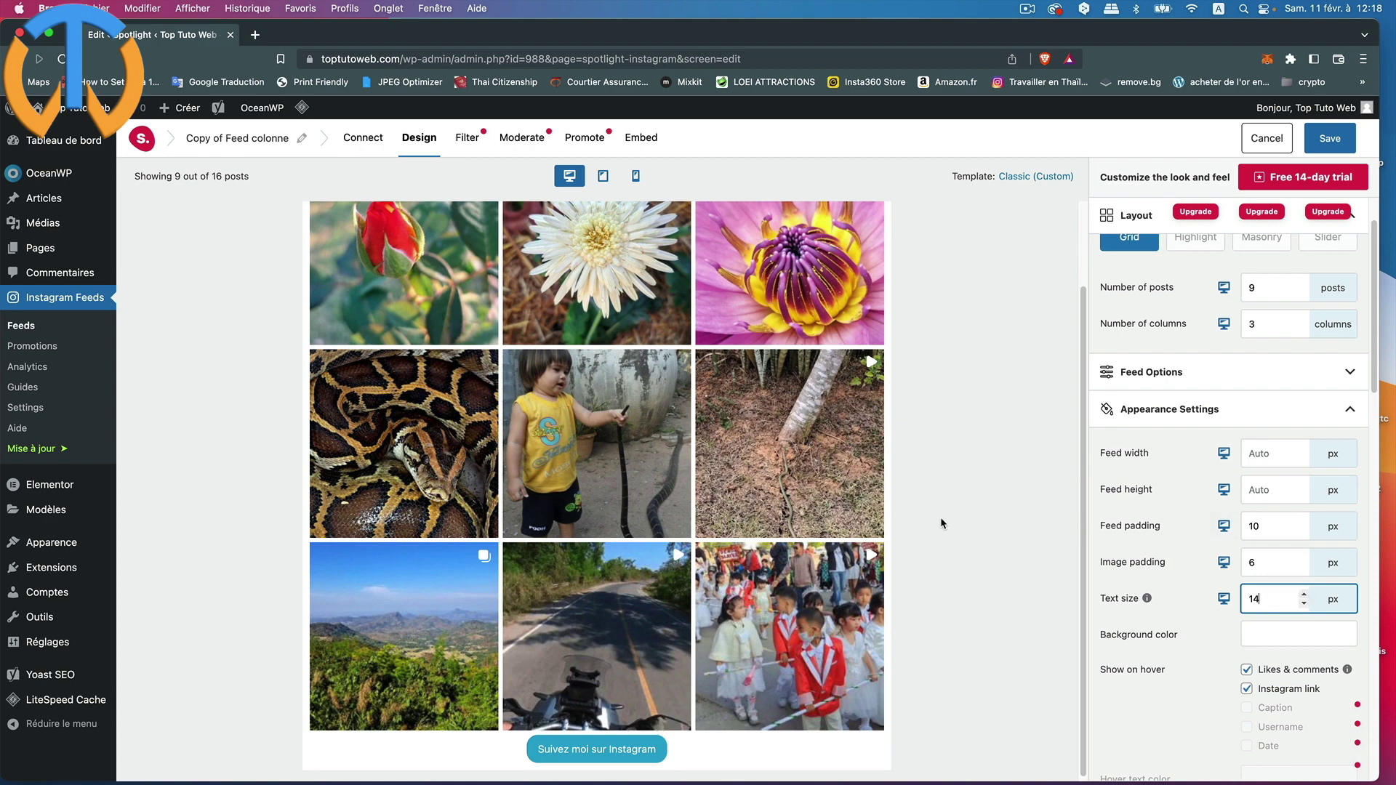
pyautogui.scroll(-15, 1184, 651)
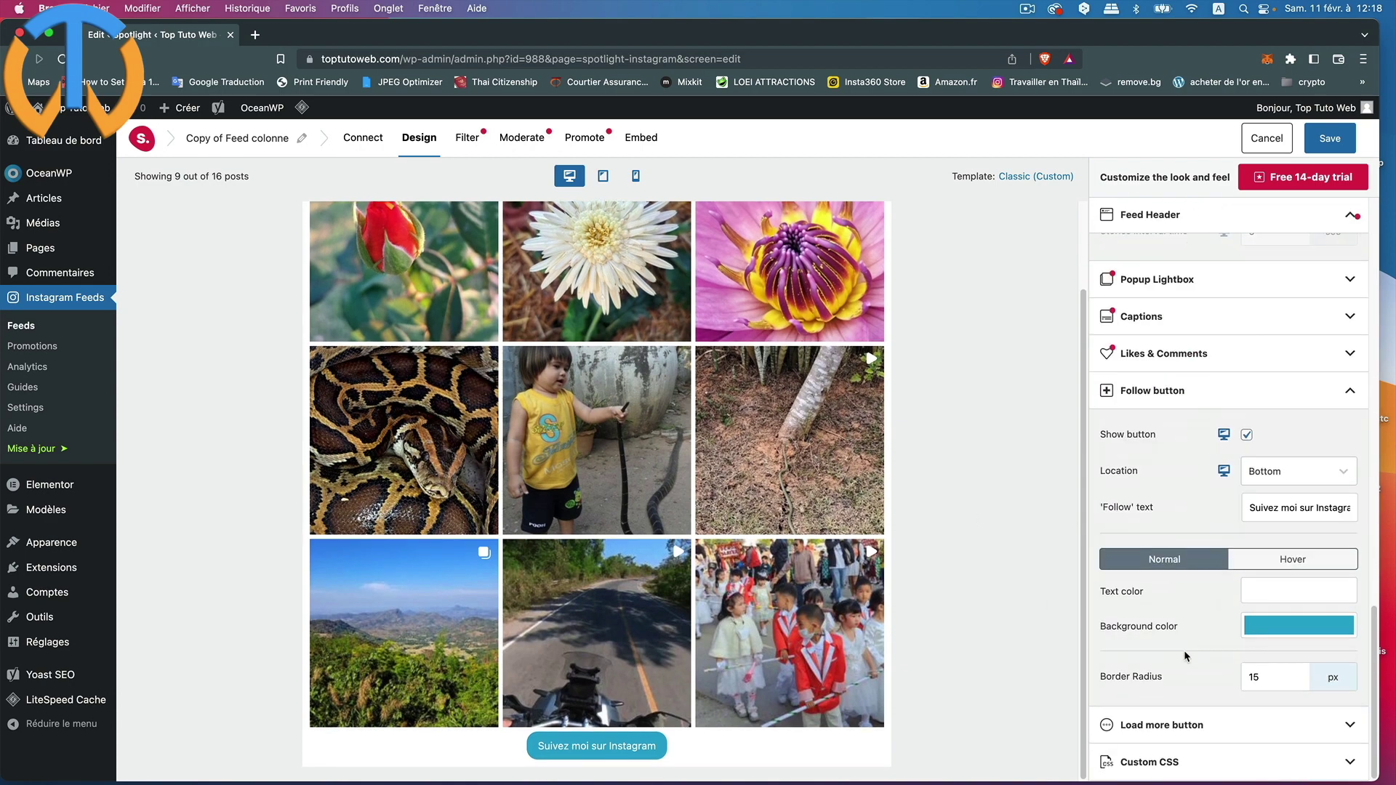
pyautogui.click(1330, 138)
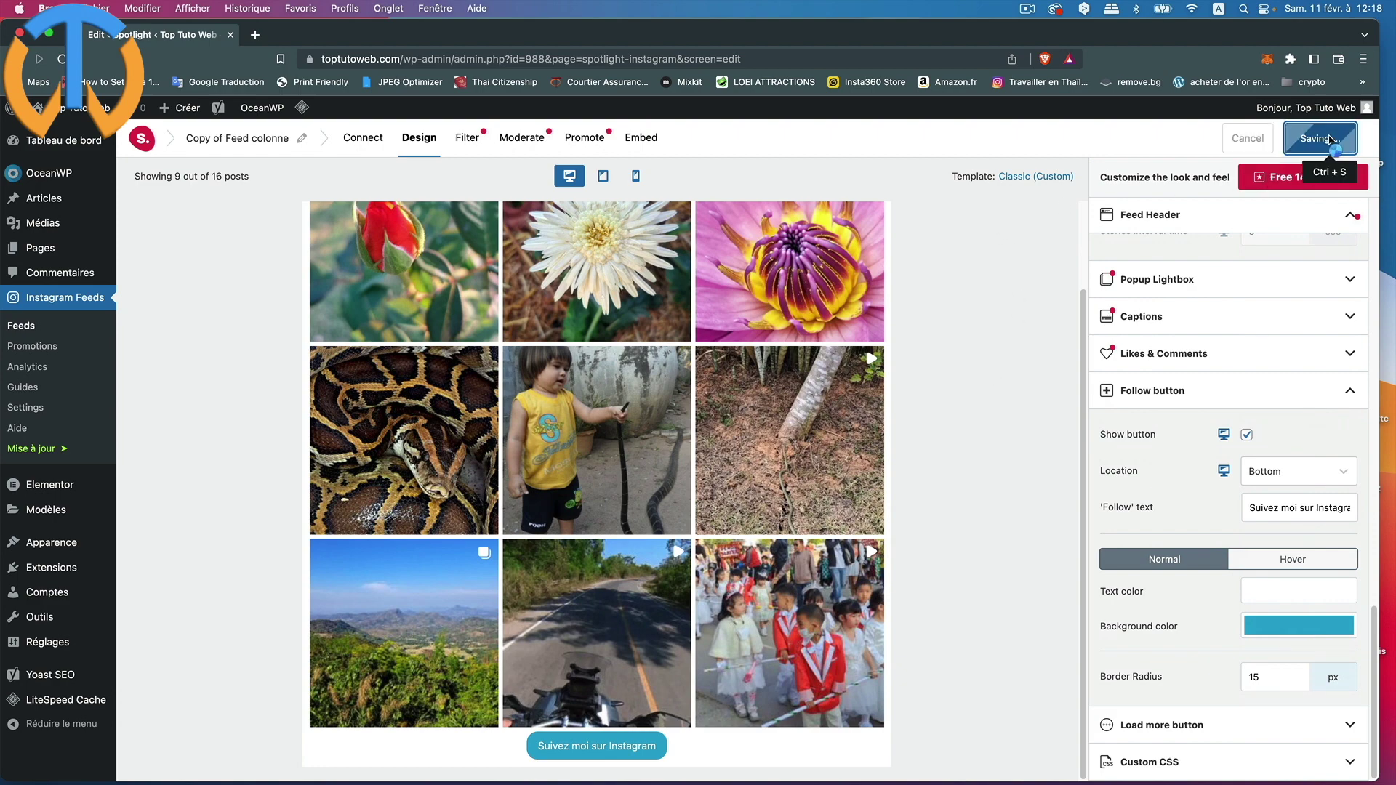
# Step: Copy the shortcode of "Copy of Feed colonne" and start a new WordPress page
pyautogui.click(650, 139)
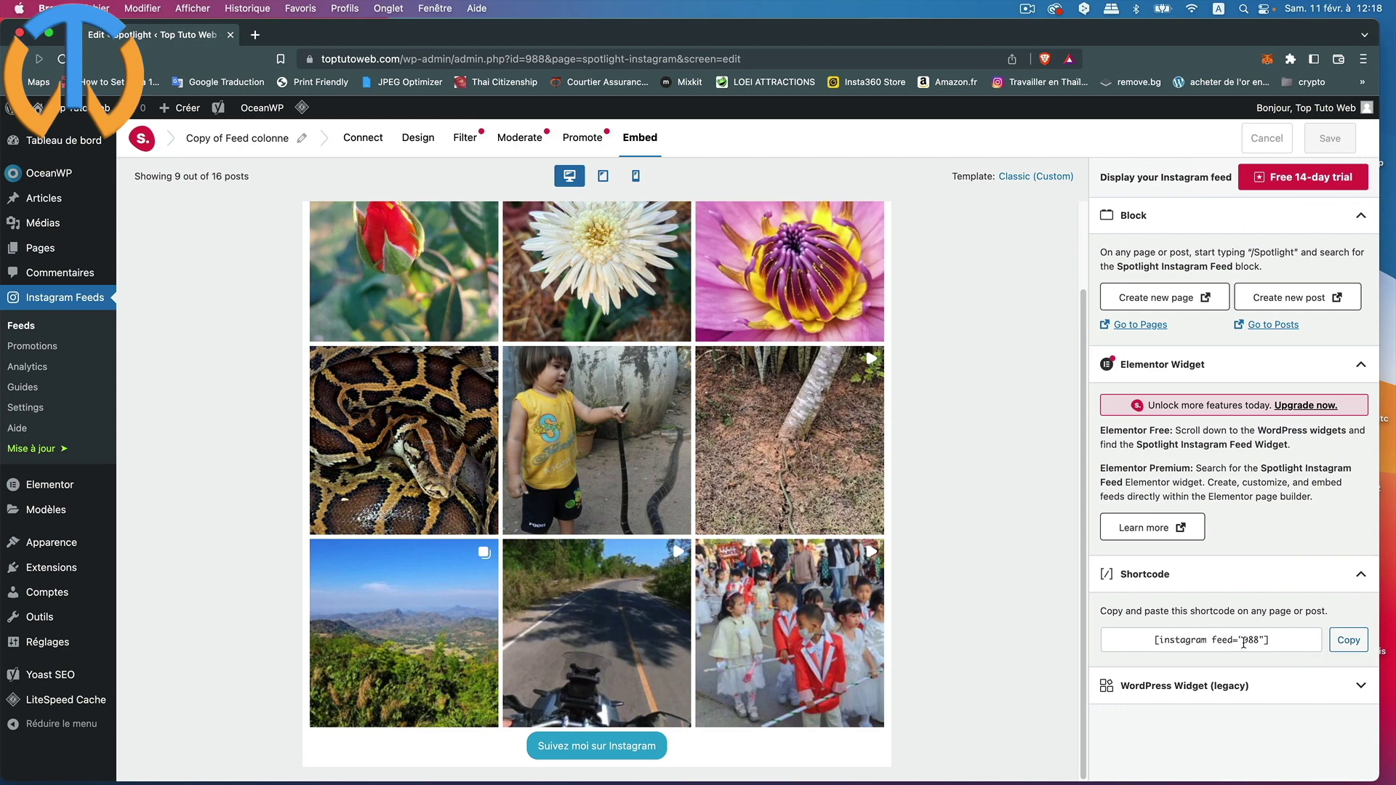
pyautogui.click(1349, 644)
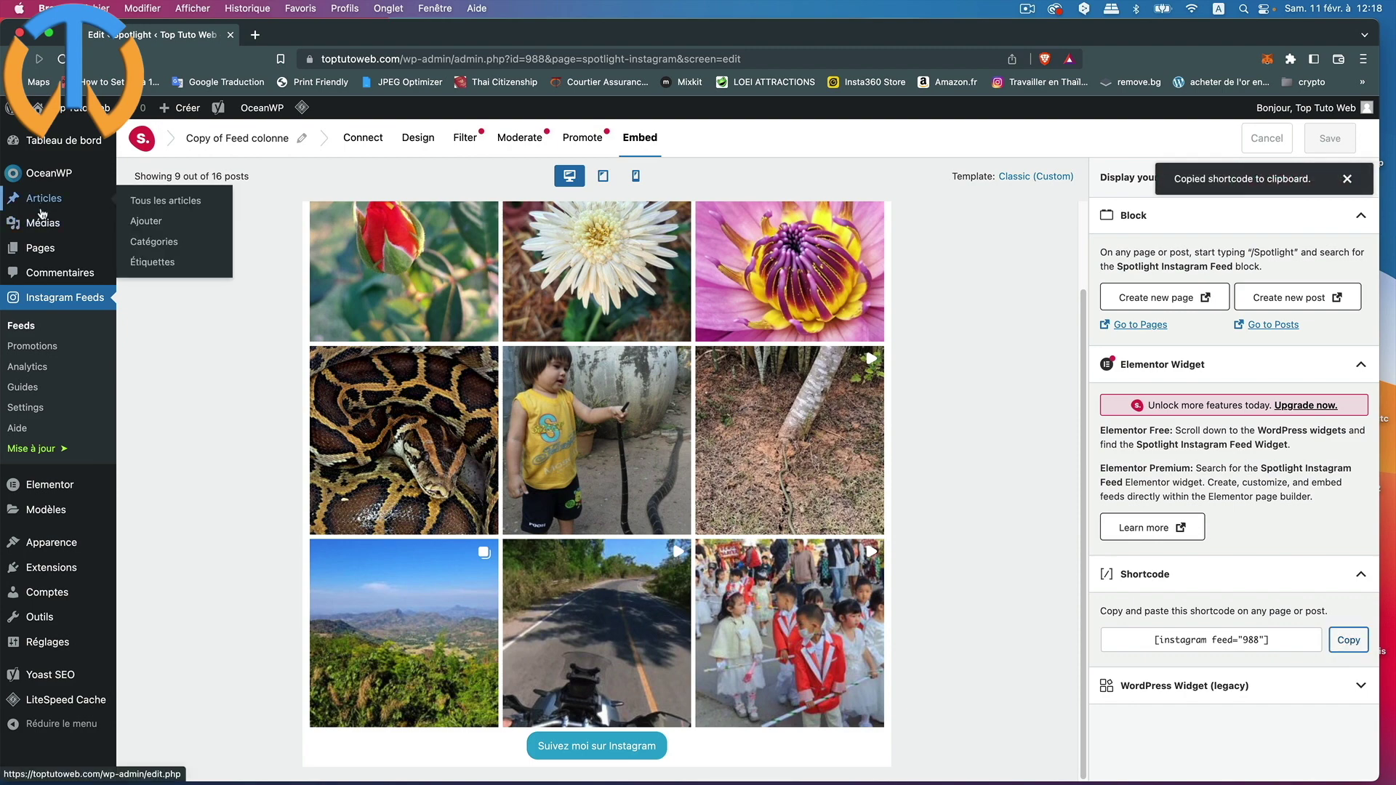
pyautogui.moveTo(40, 251)
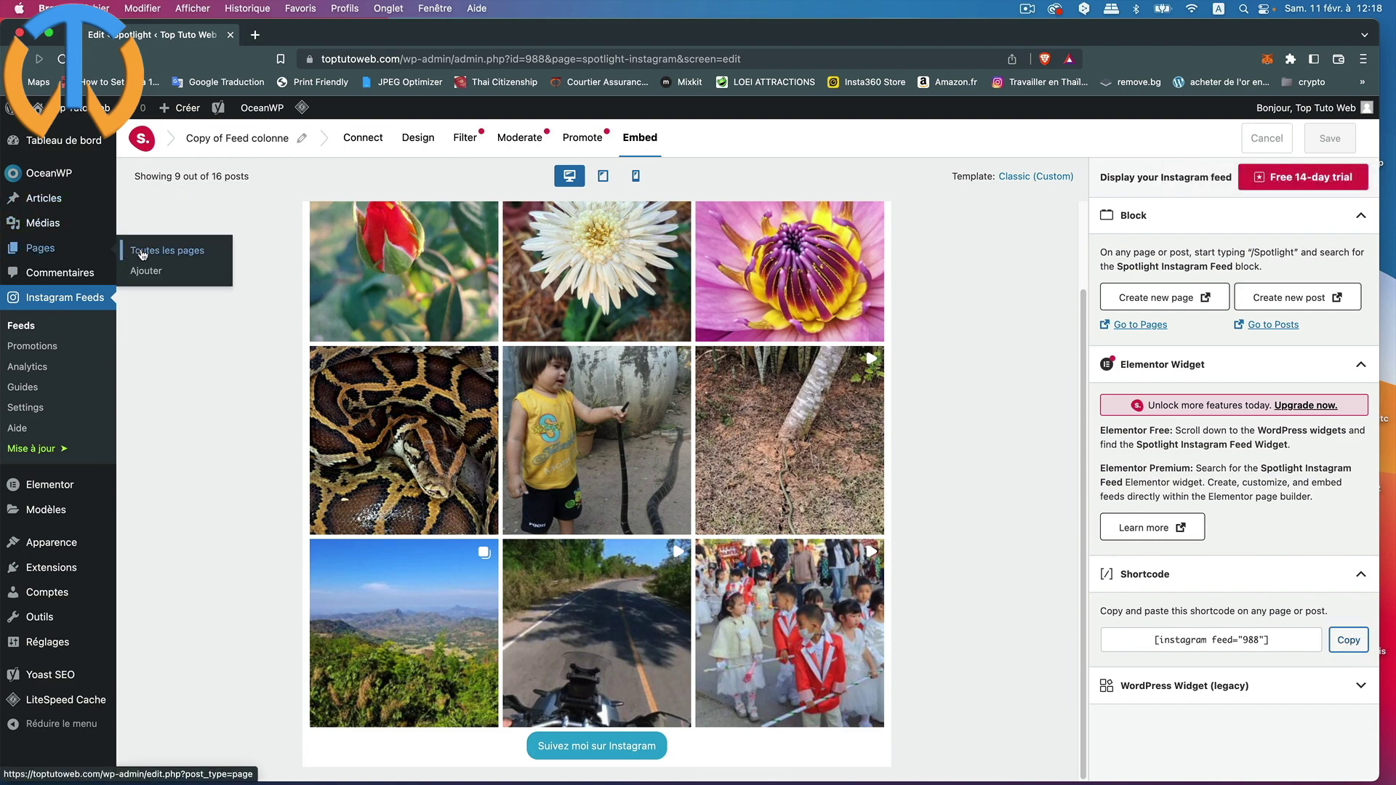
pyautogui.click(141, 273)
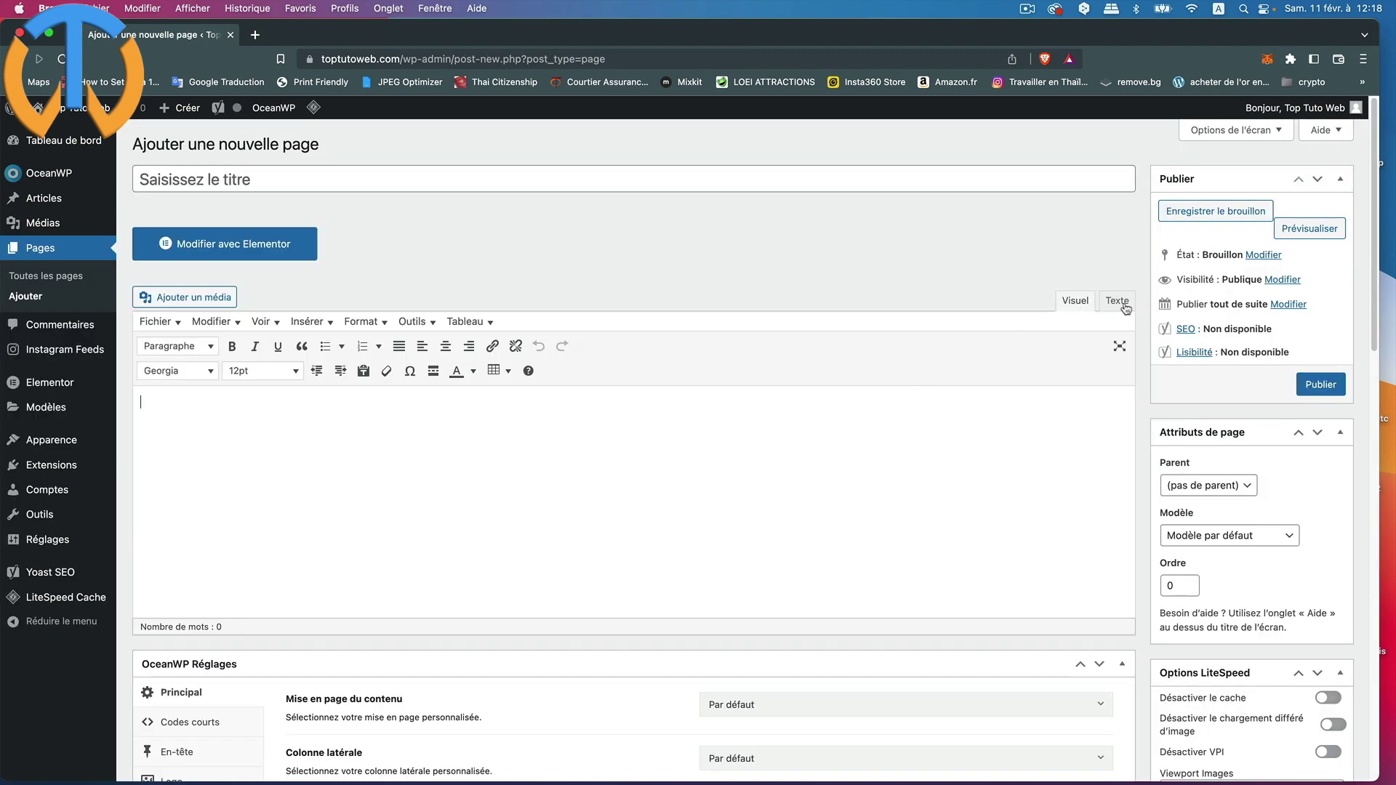
# Step: Paste the shortcode into the new page's content in text mode, title the page "test insta", and publish it
pyautogui.click(1118, 301)
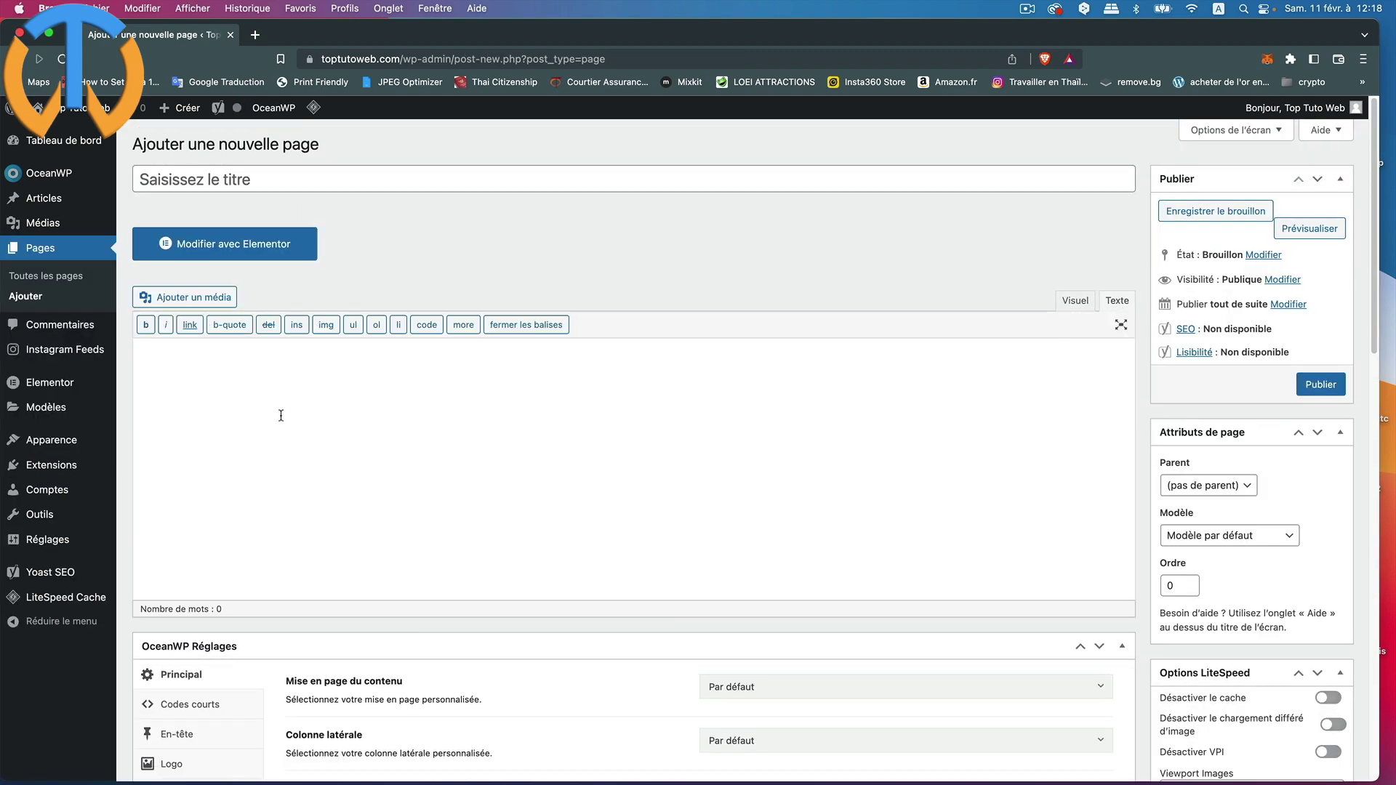
pyautogui.rightClick(153, 354)
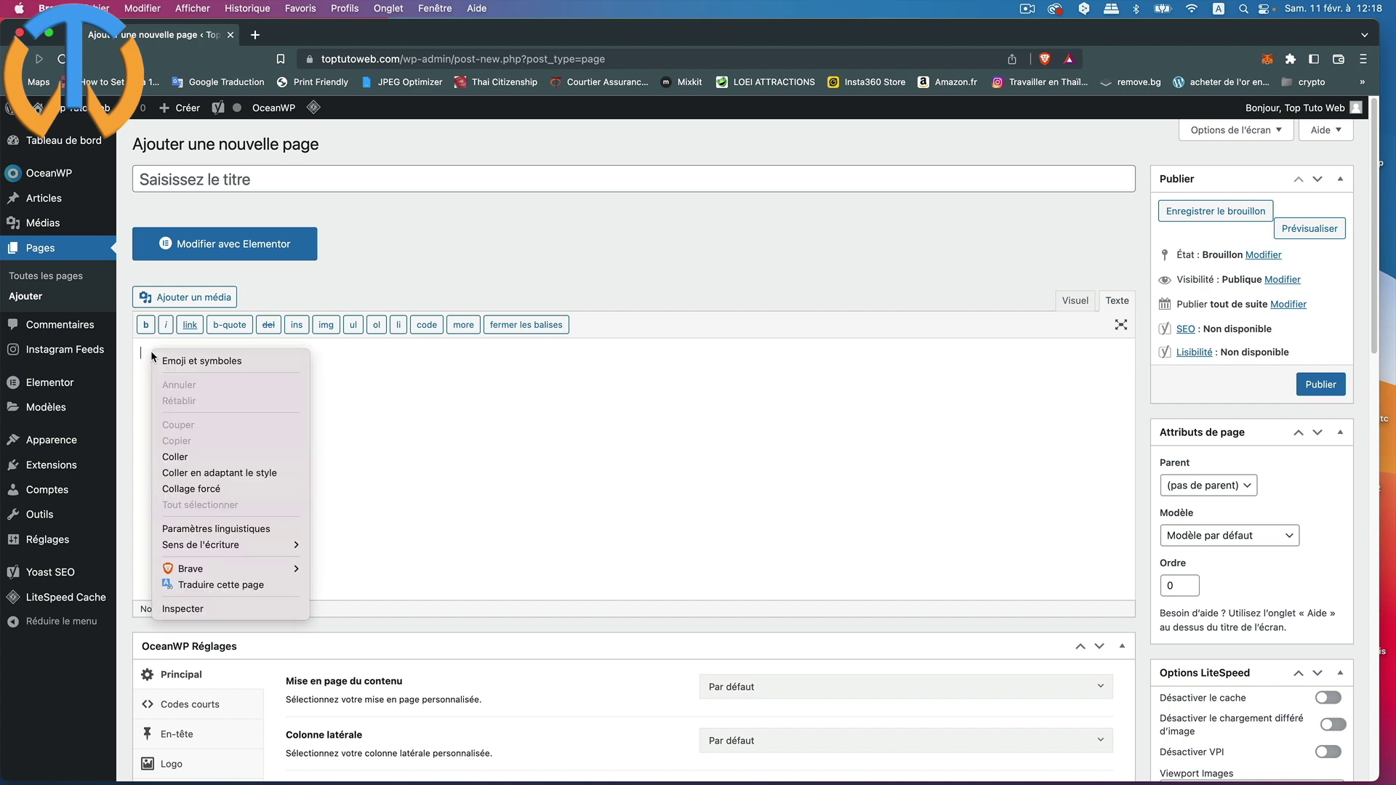
pyautogui.click(175, 457)
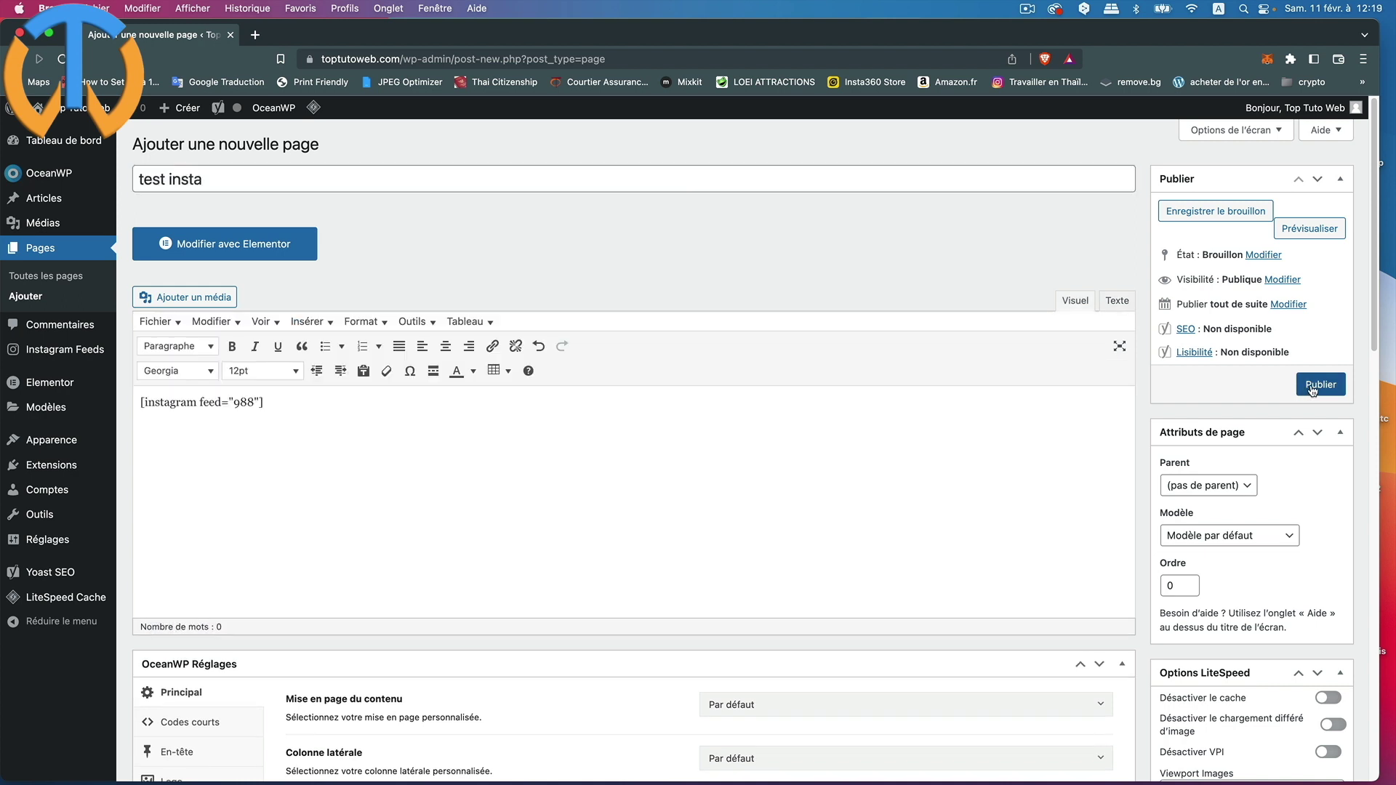
pyautogui.click(1314, 386)
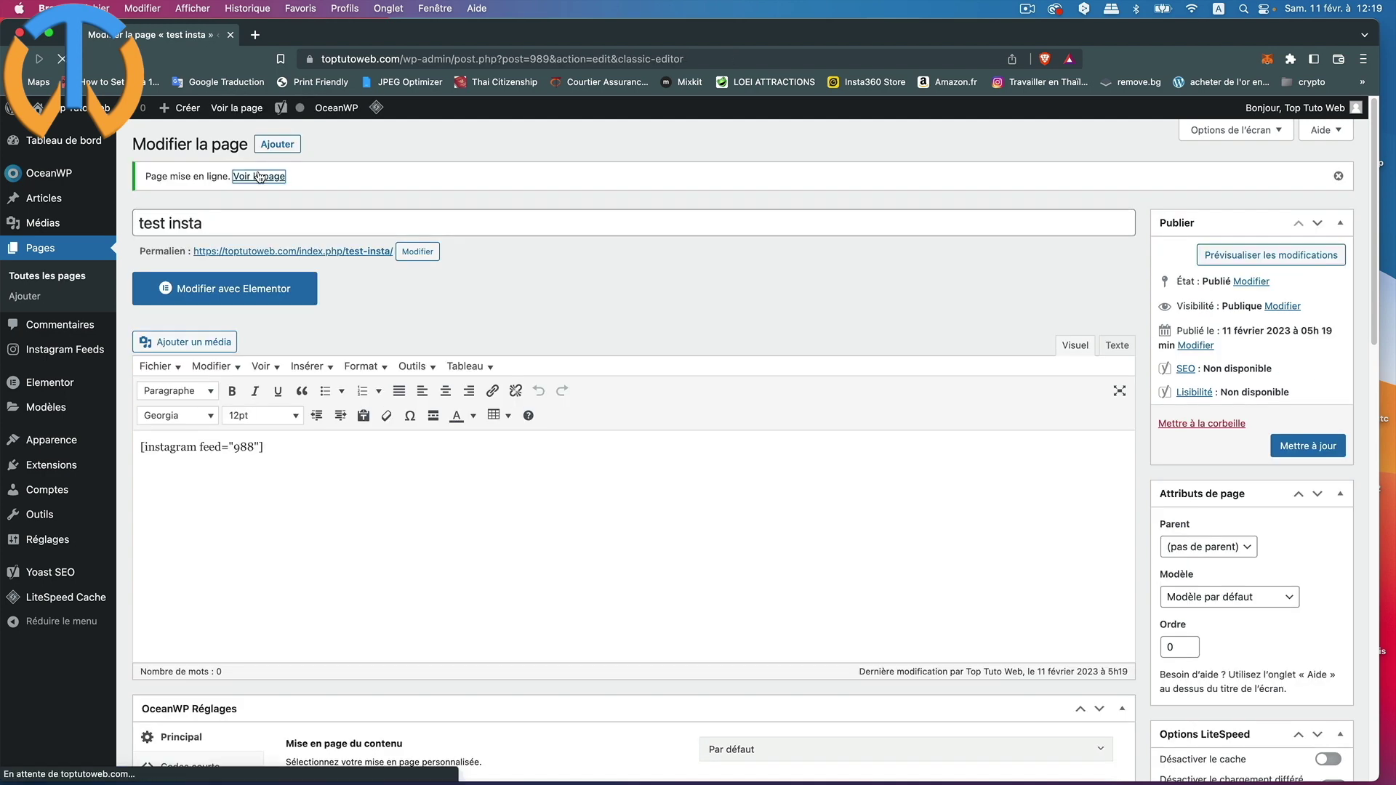
# Step: View the published "test insta" page and look over the whole embedded Instagram feed
pyautogui.click(259, 177)
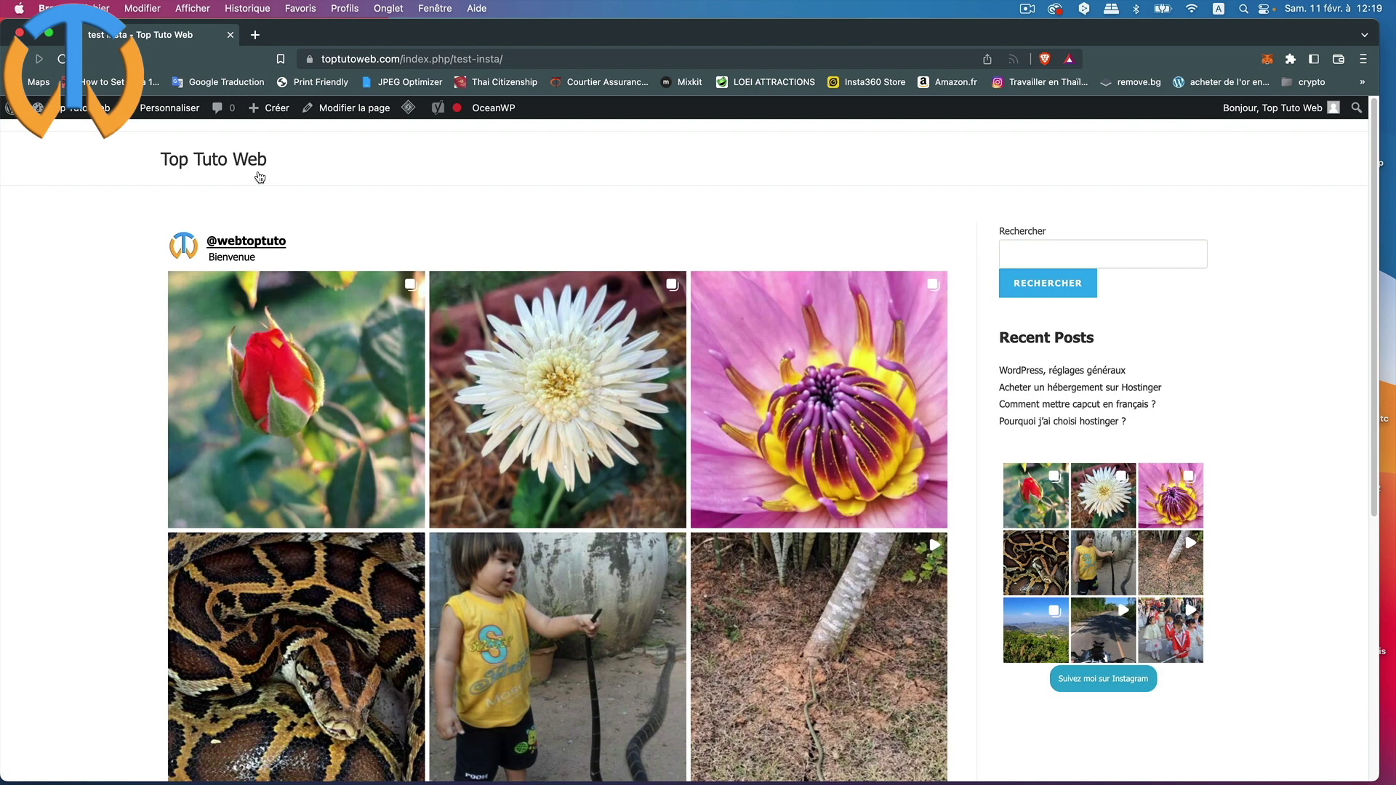
pyautogui.scroll(-2, 538, 473)
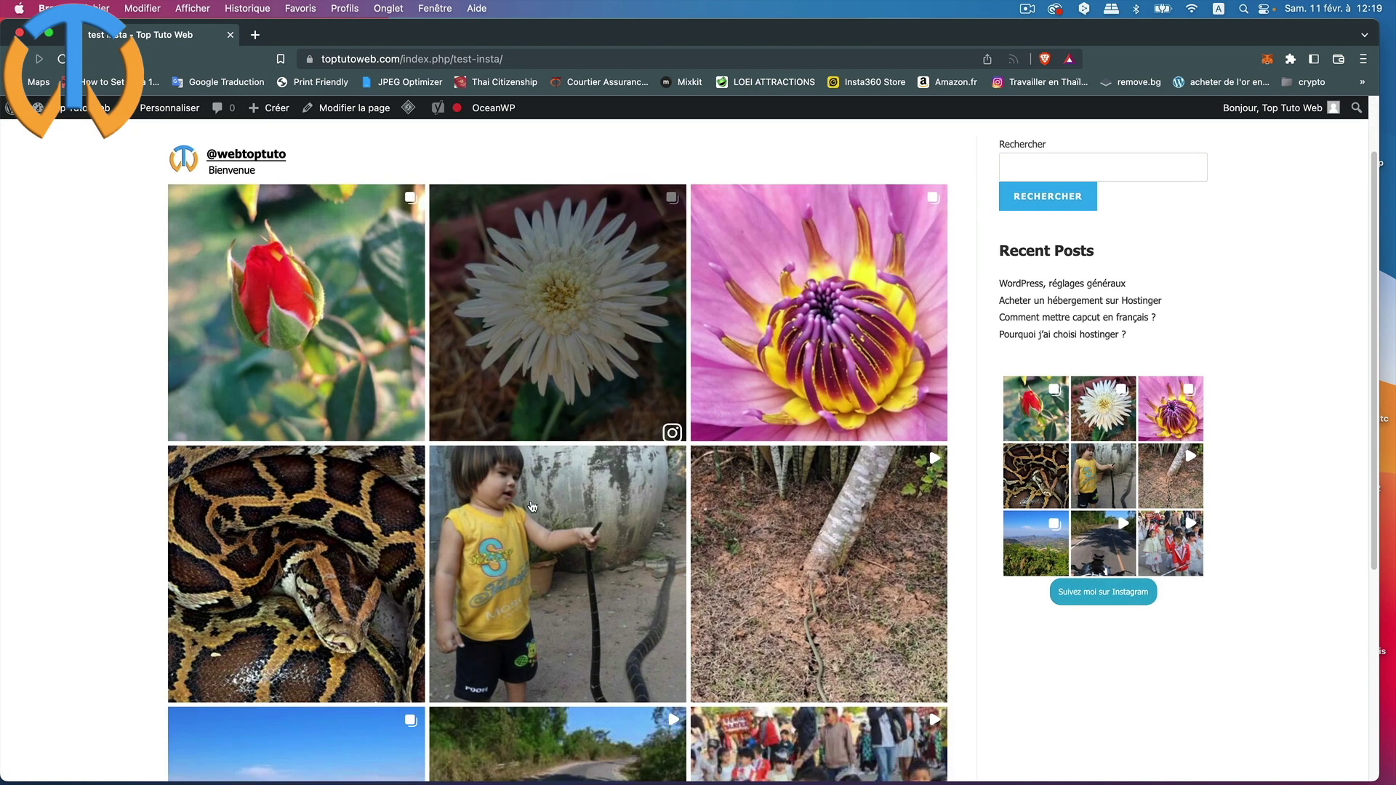
pyautogui.scroll(-4, 531, 507)
pyautogui.scroll(6, 531, 507)
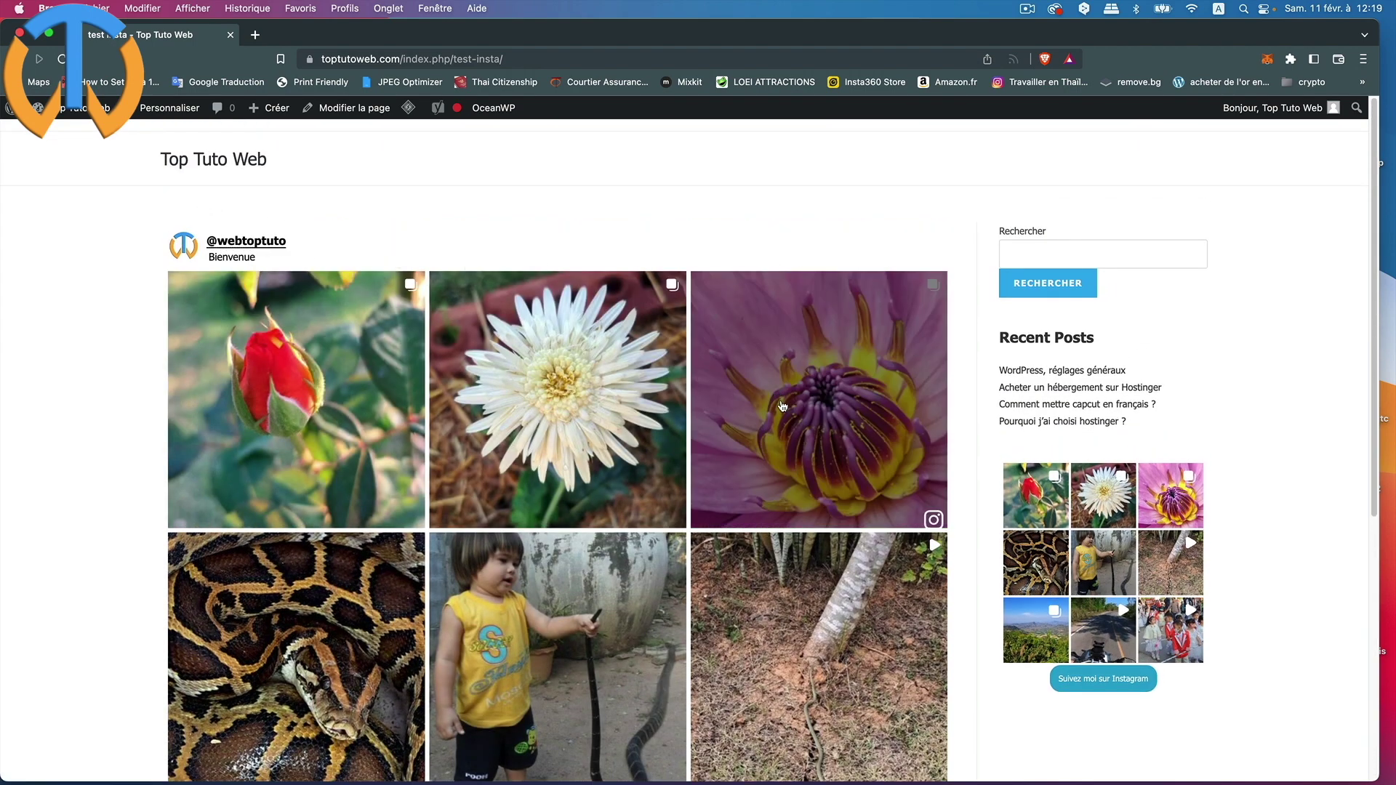
# Step: Reopen the "test insta" page for editing, set its OceanWP content layout to "Pleine largeur", and update the page
pyautogui.scroll(-5, 784, 408)
pyautogui.scroll(6, 783, 408)
pyautogui.scroll(-2, 784, 411)
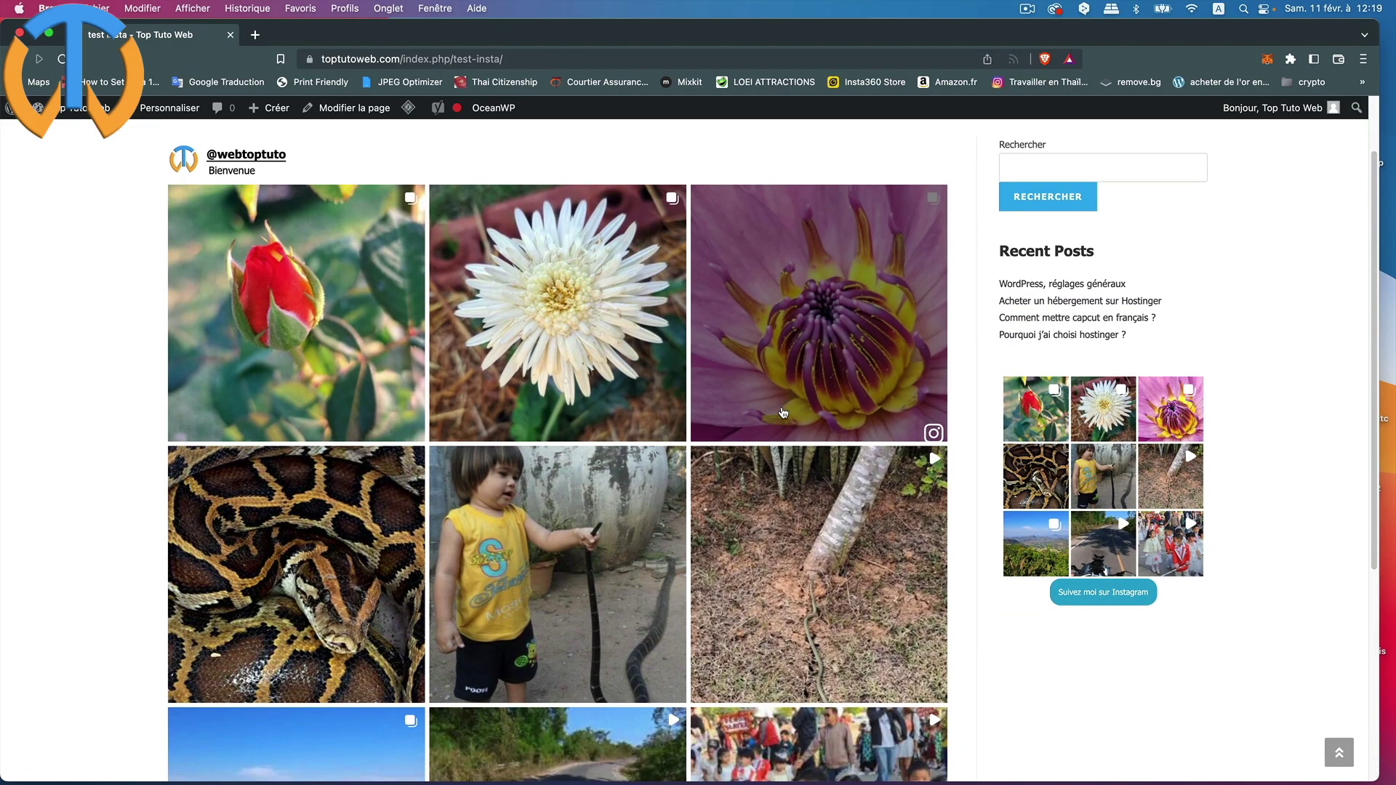
pyautogui.scroll(-5, 784, 411)
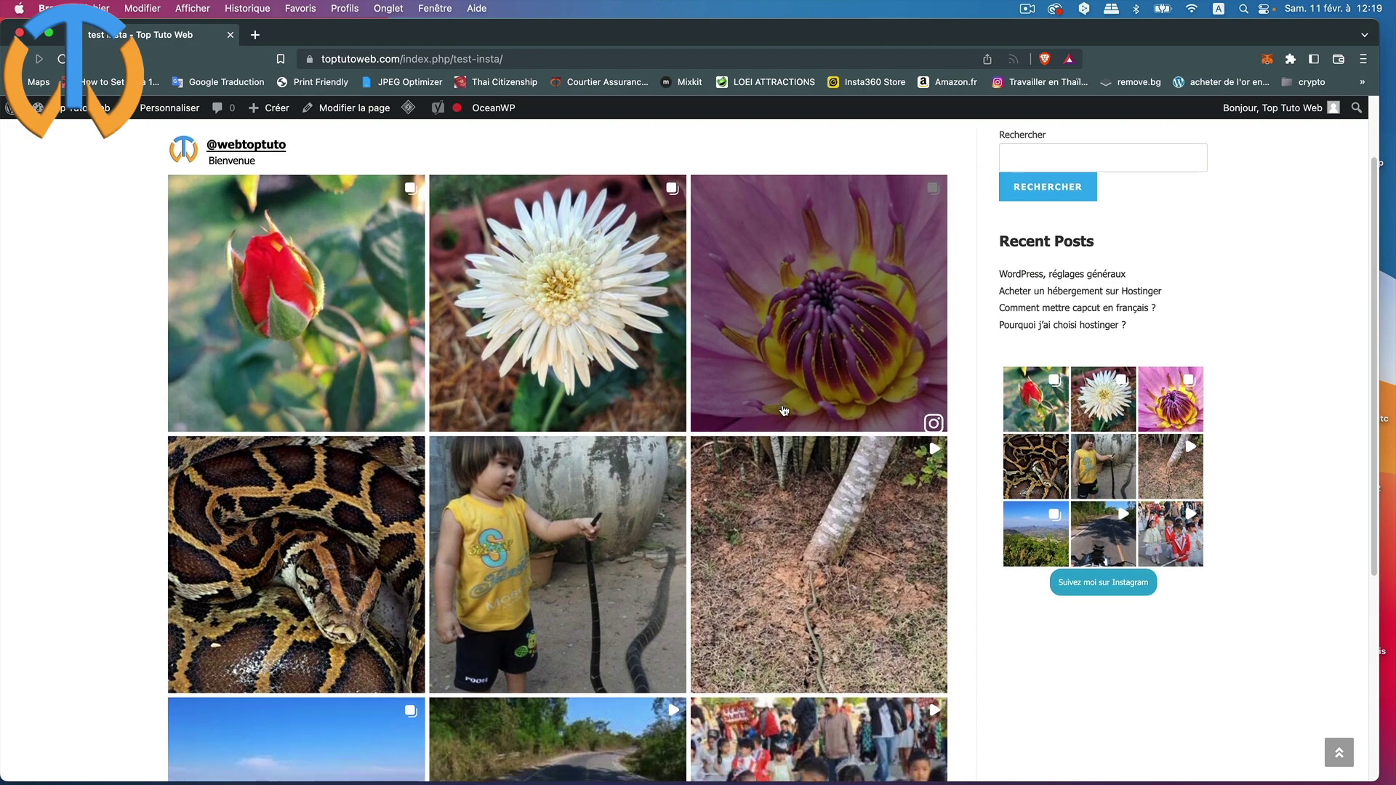
pyautogui.scroll(6, 783, 411)
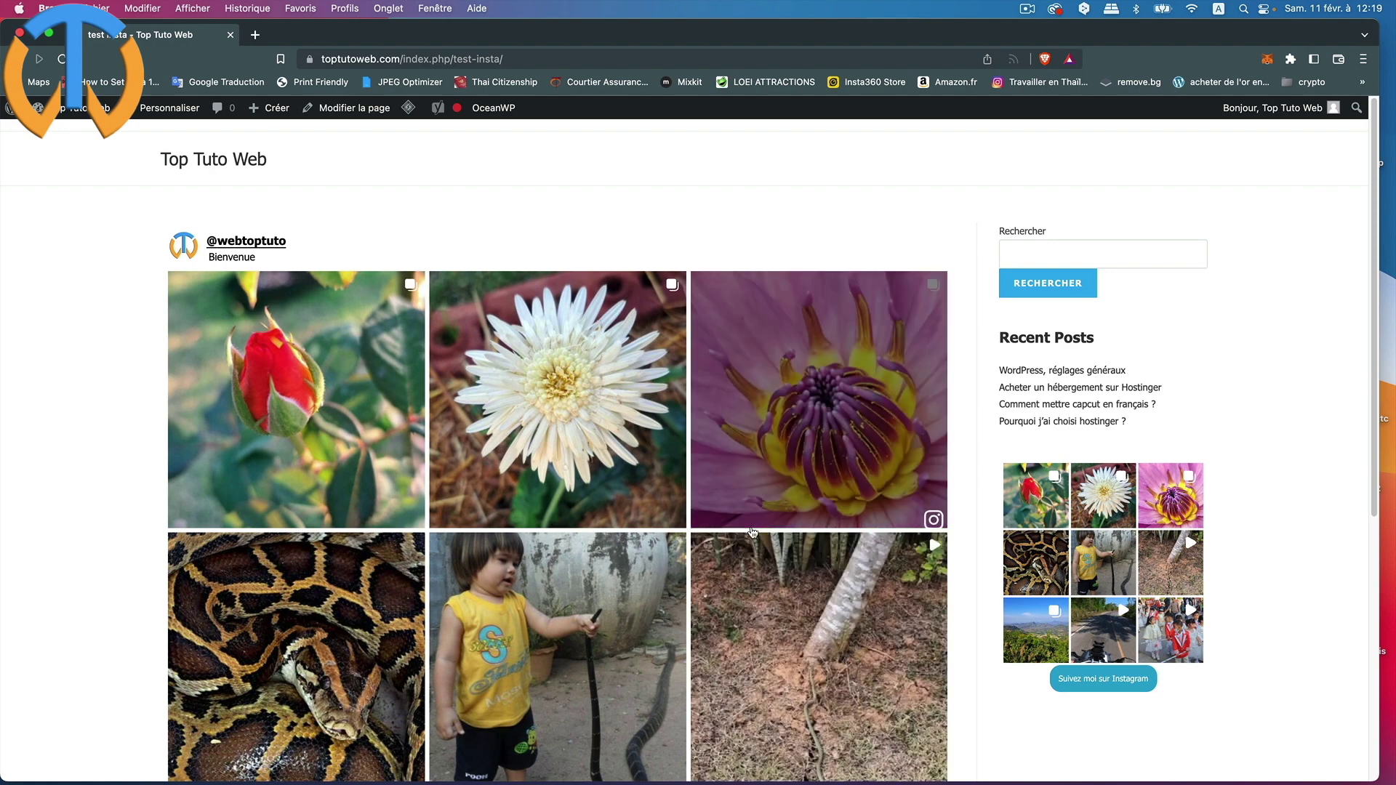
pyautogui.scroll(-3, 752, 533)
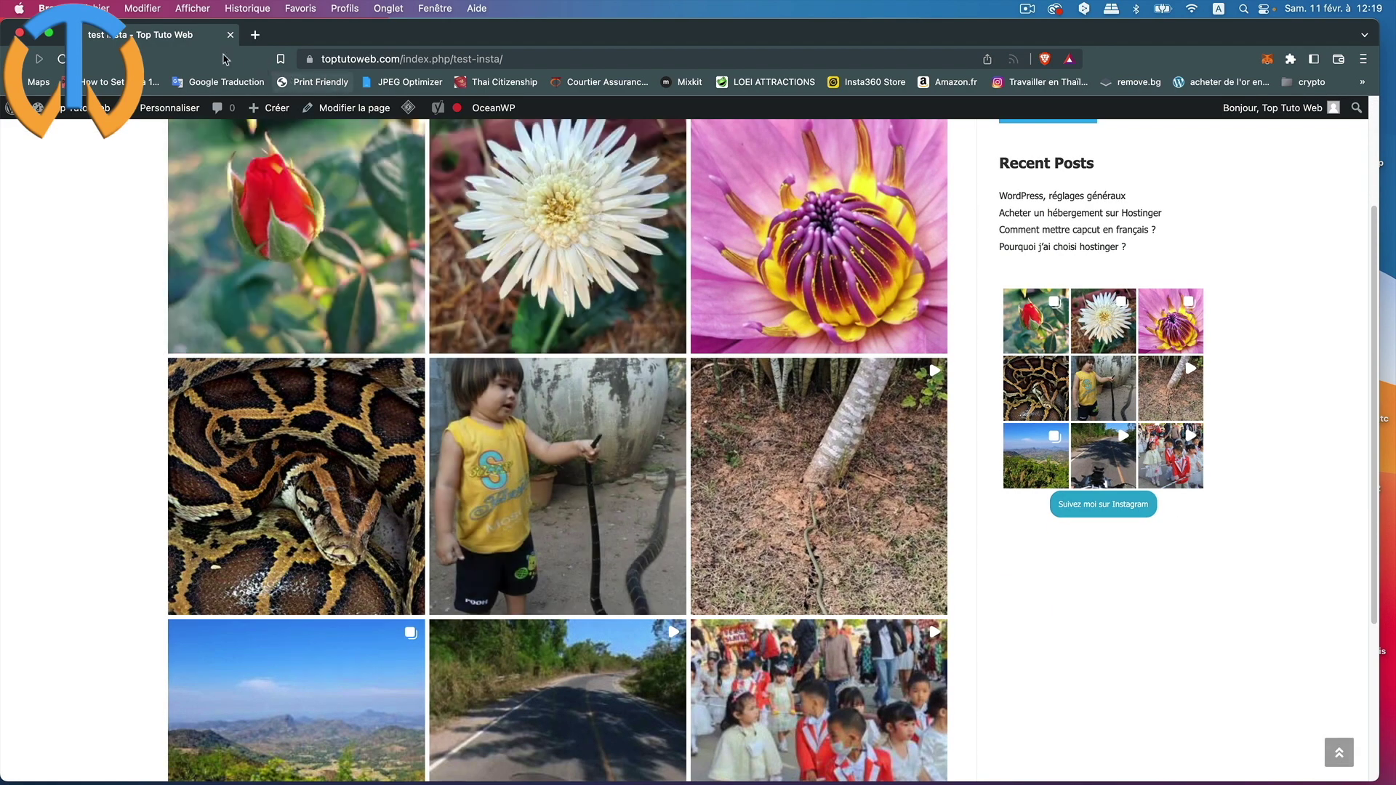
pyautogui.click(335, 111)
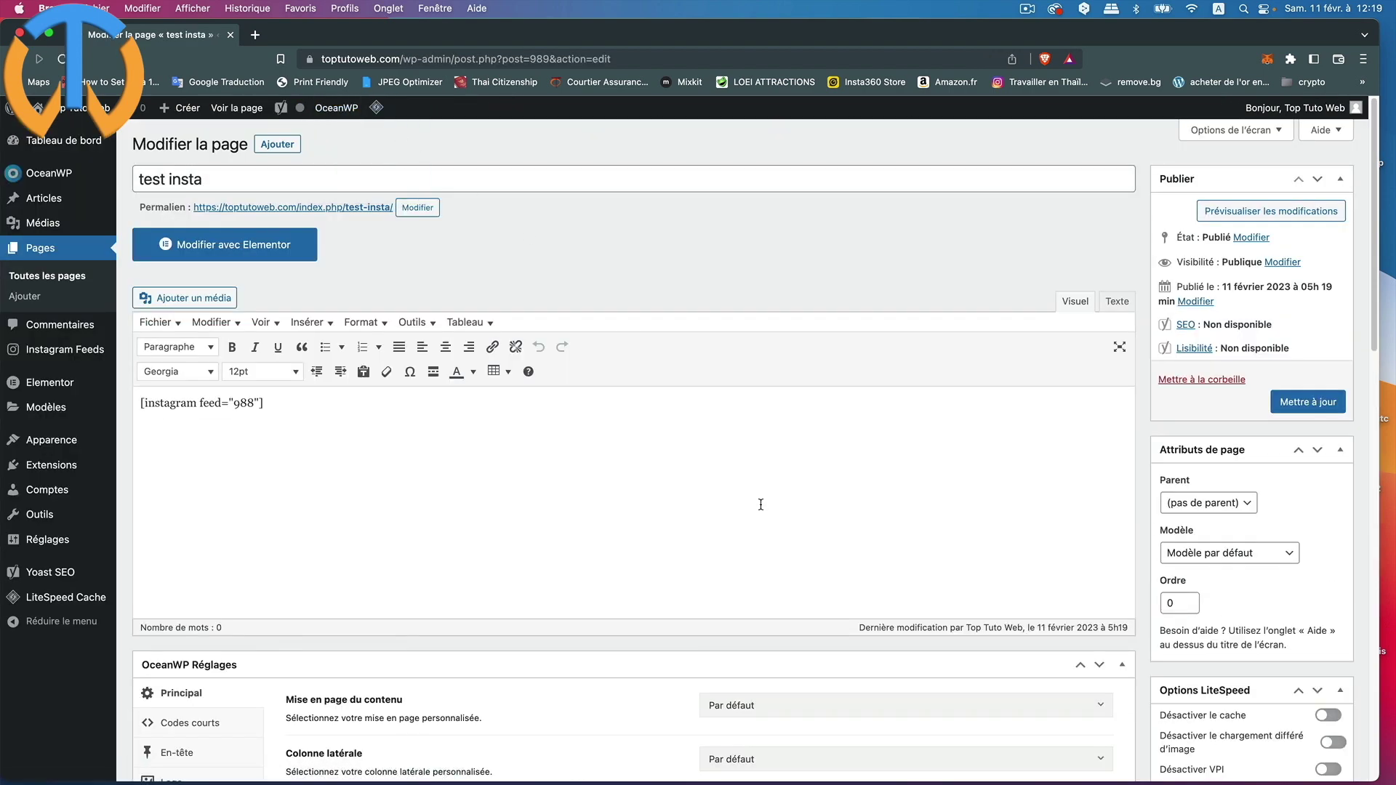
pyautogui.scroll(-3, 778, 528)
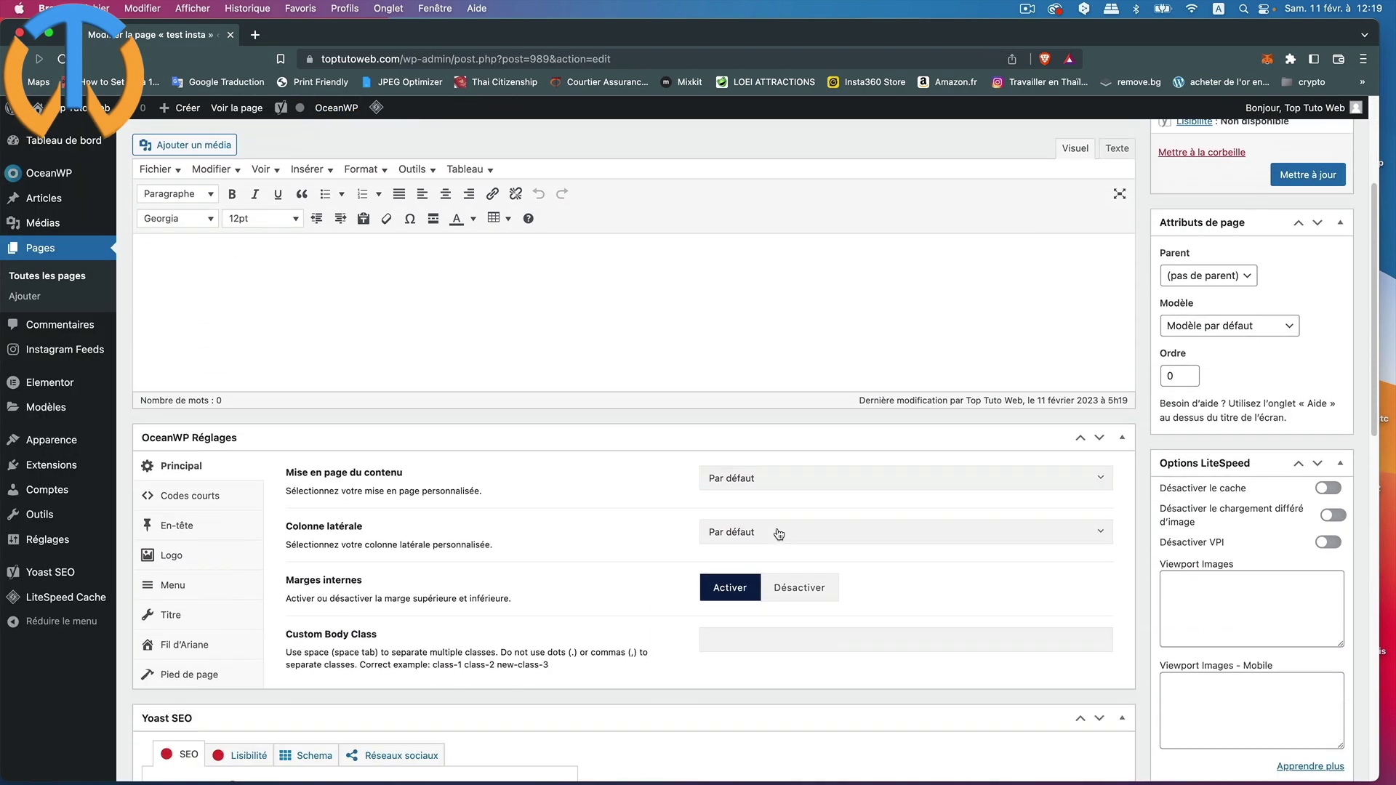
pyautogui.click(821, 485)
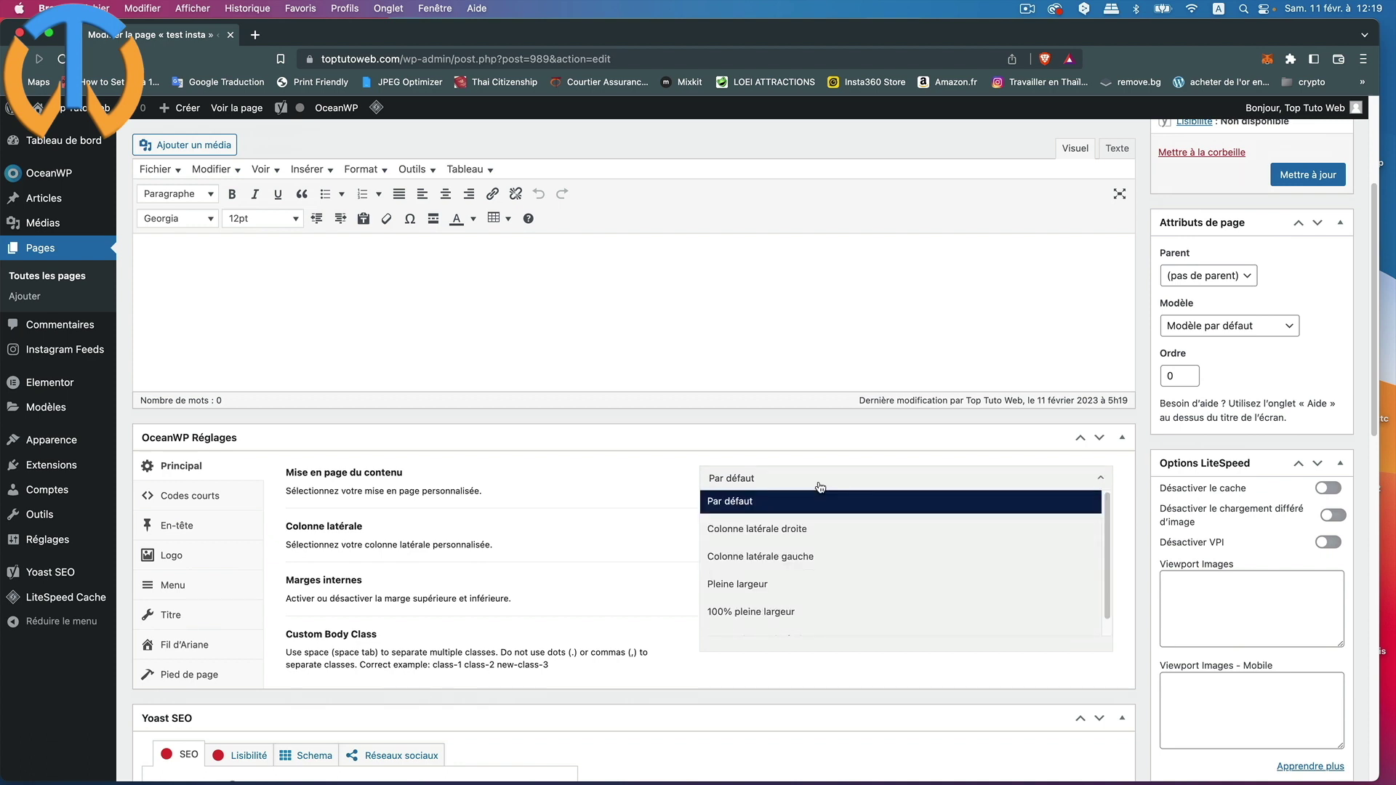
pyautogui.click(797, 594)
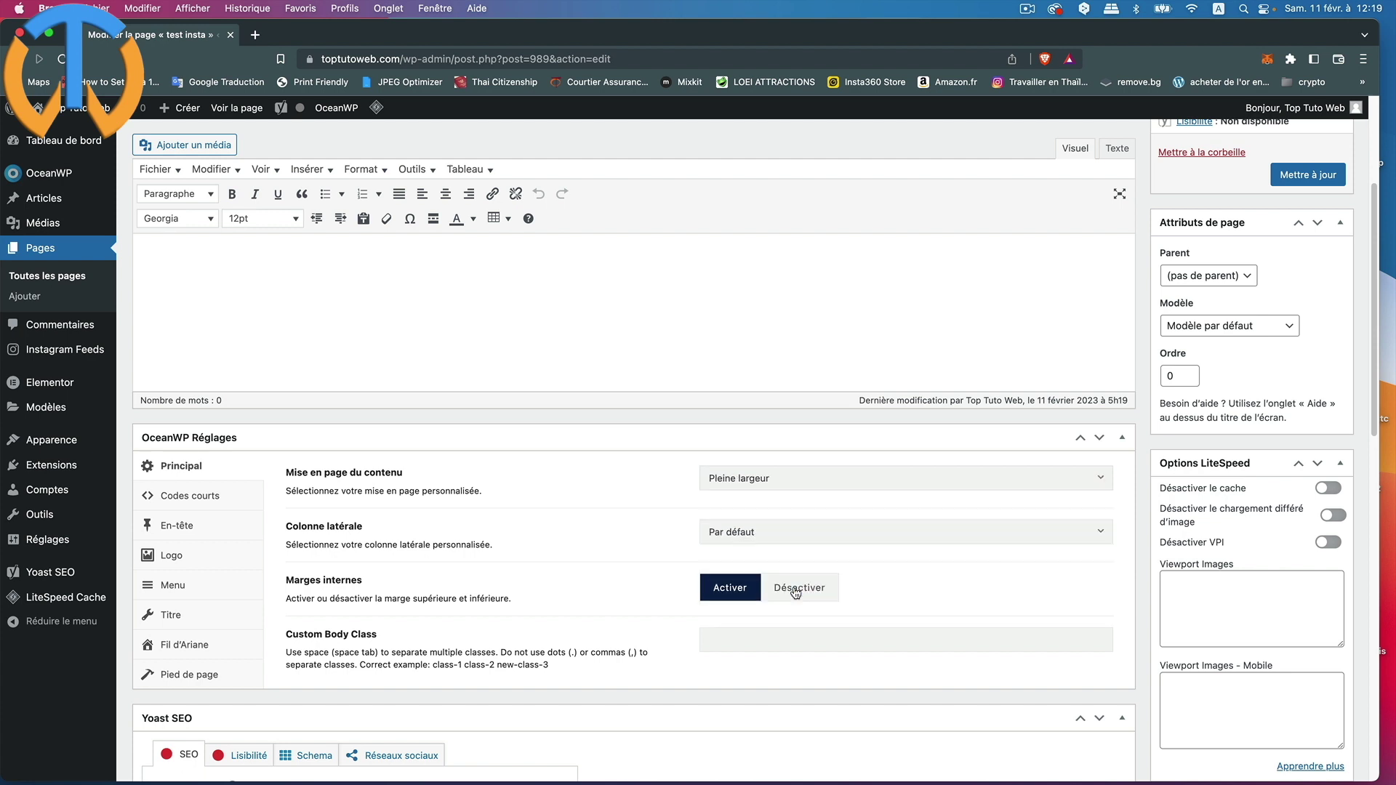
pyautogui.click(1309, 174)
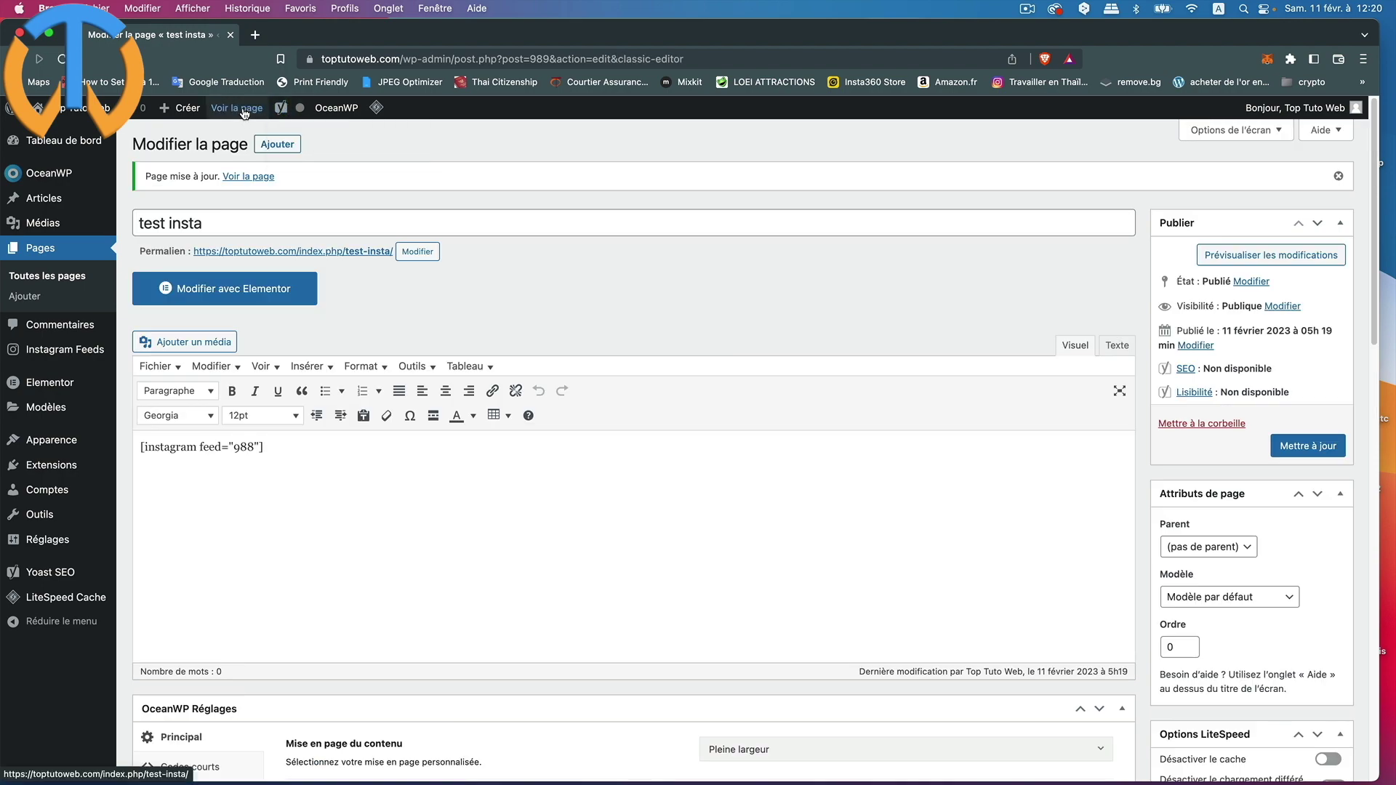
# Step: View the updated "test insta" page and check the full-width Instagram feed down to its follow button
pyautogui.click(244, 111)
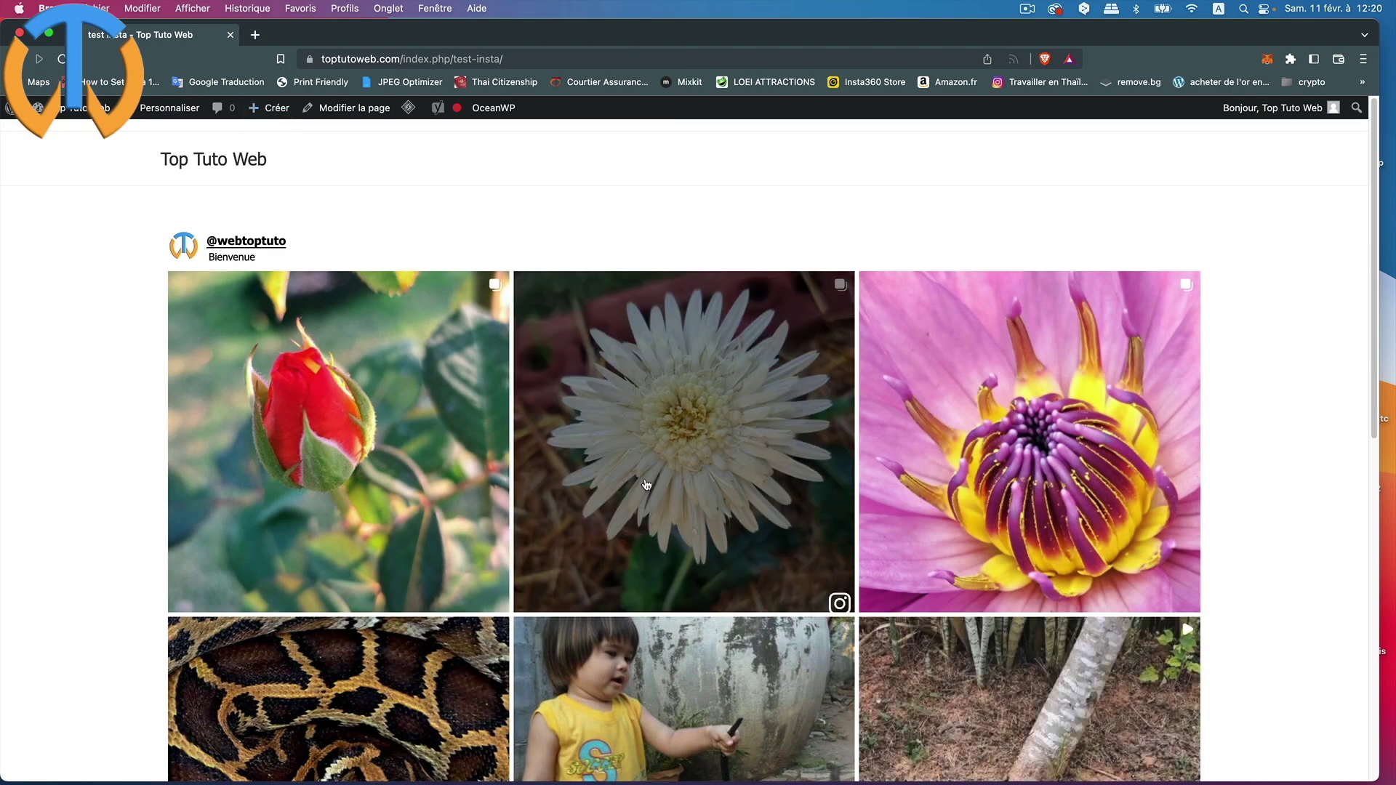
pyautogui.scroll(-10, 646, 484)
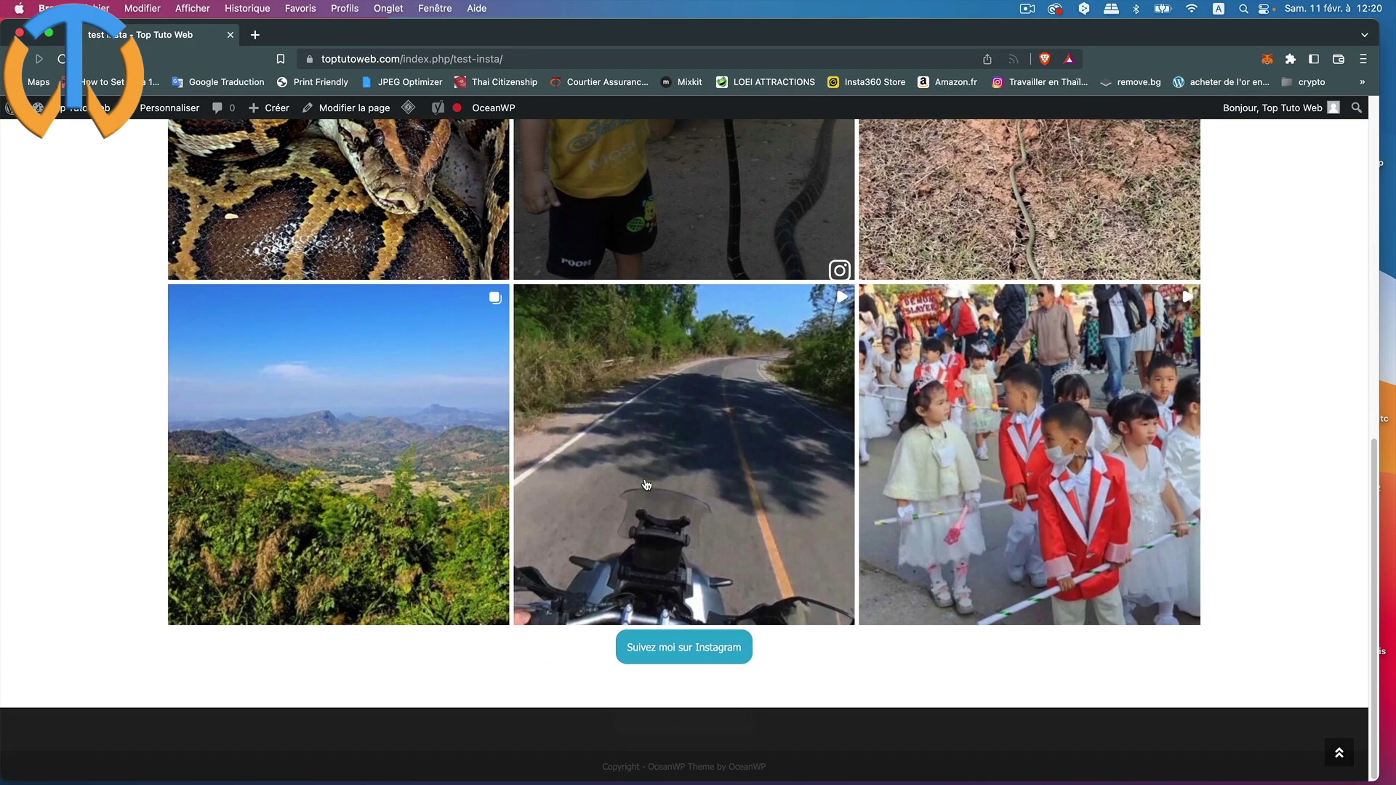
pyautogui.scroll(6, 647, 484)
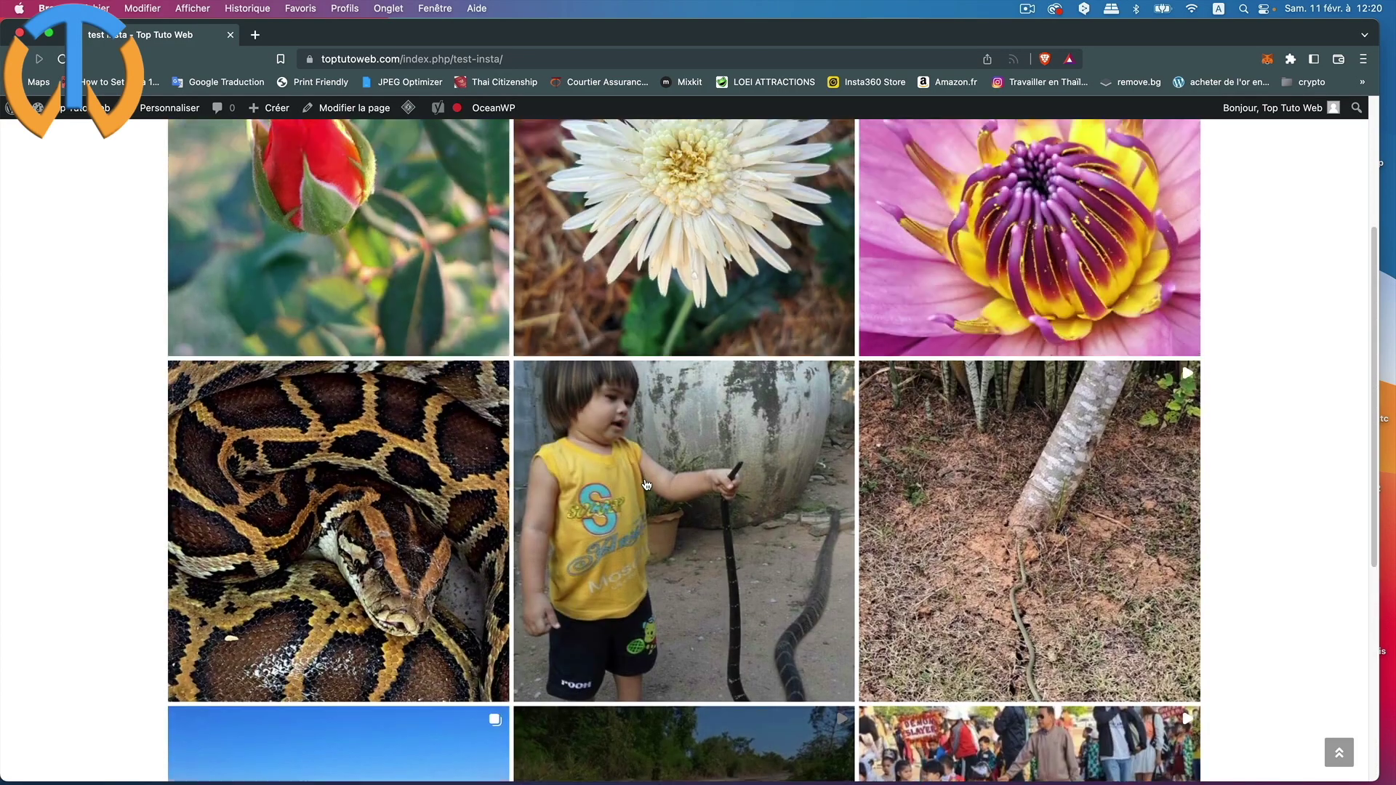
pyautogui.scroll(4, 646, 484)
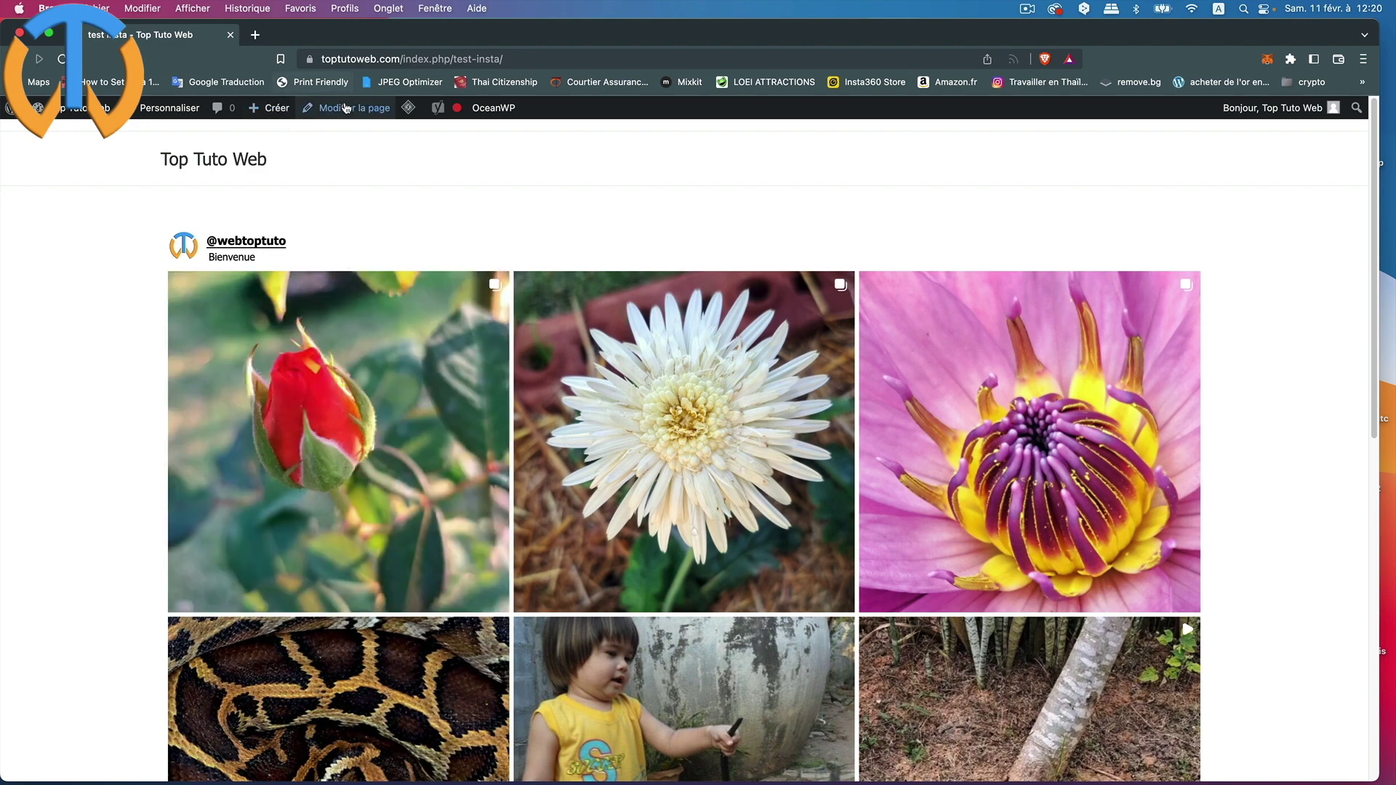
# Step: Open the "test insta" page in Elementor and add a new single-column section below the existing content
pyautogui.click(347, 109)
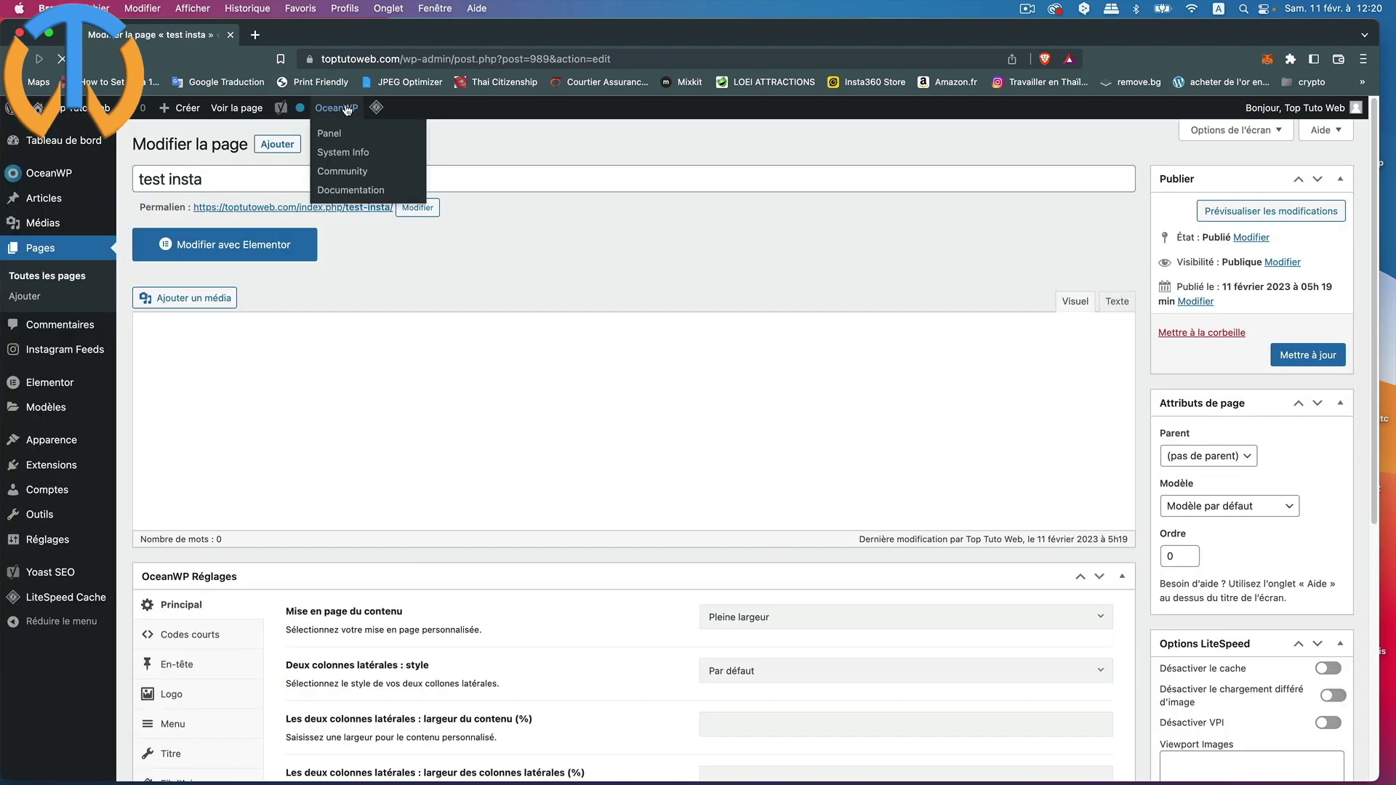
pyautogui.click(236, 247)
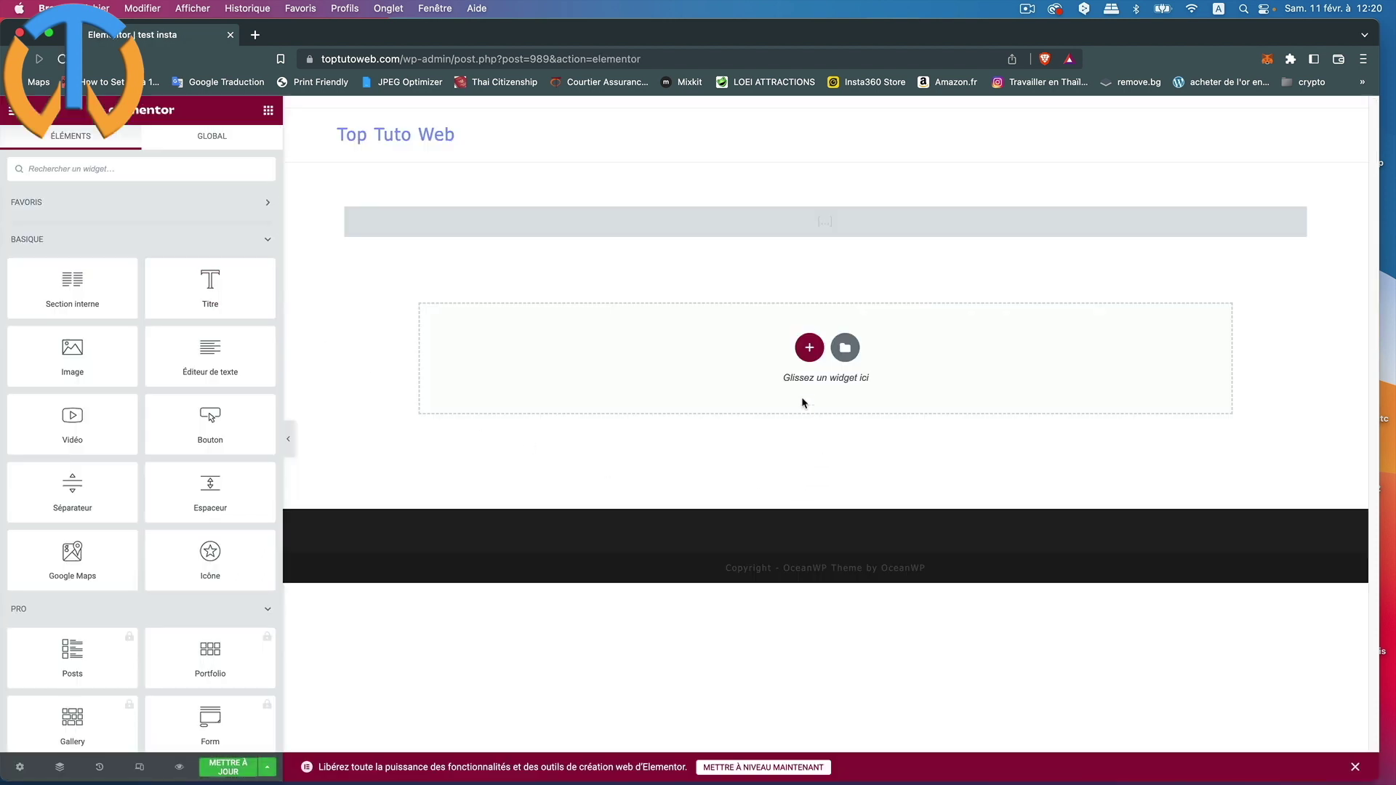
pyautogui.click(811, 349)
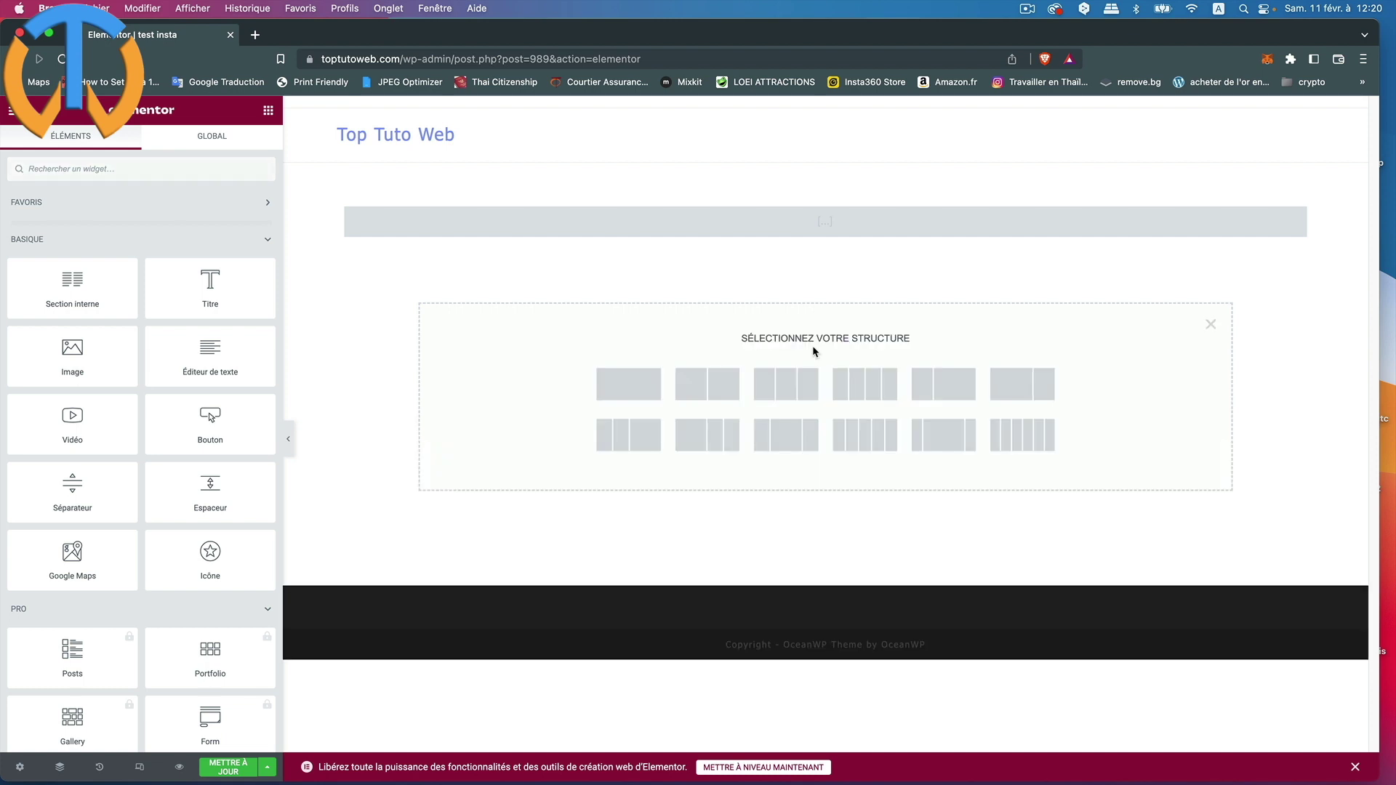
pyautogui.click(630, 384)
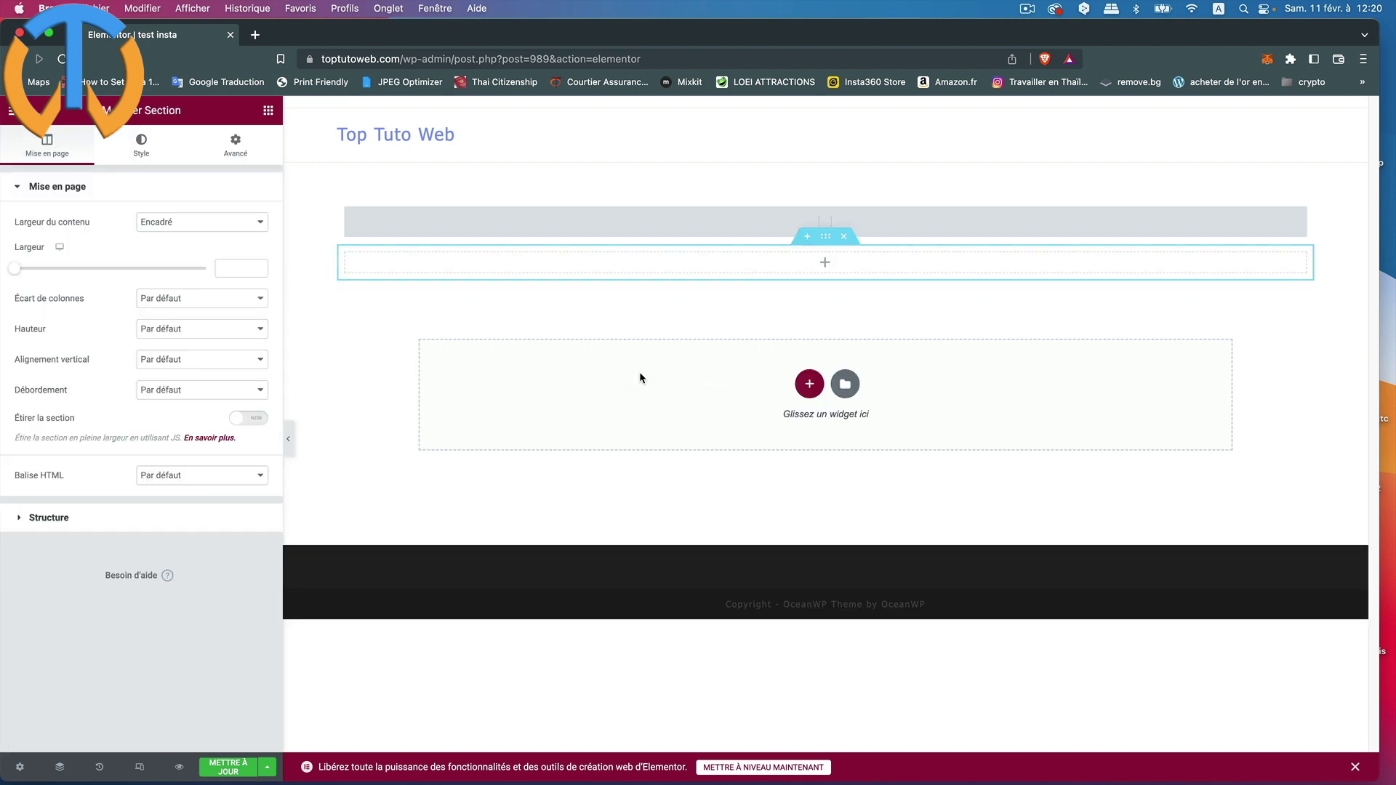
# Step: Find the "Code court" widget among the "Général" widgets for the new empty section
pyautogui.click(827, 264)
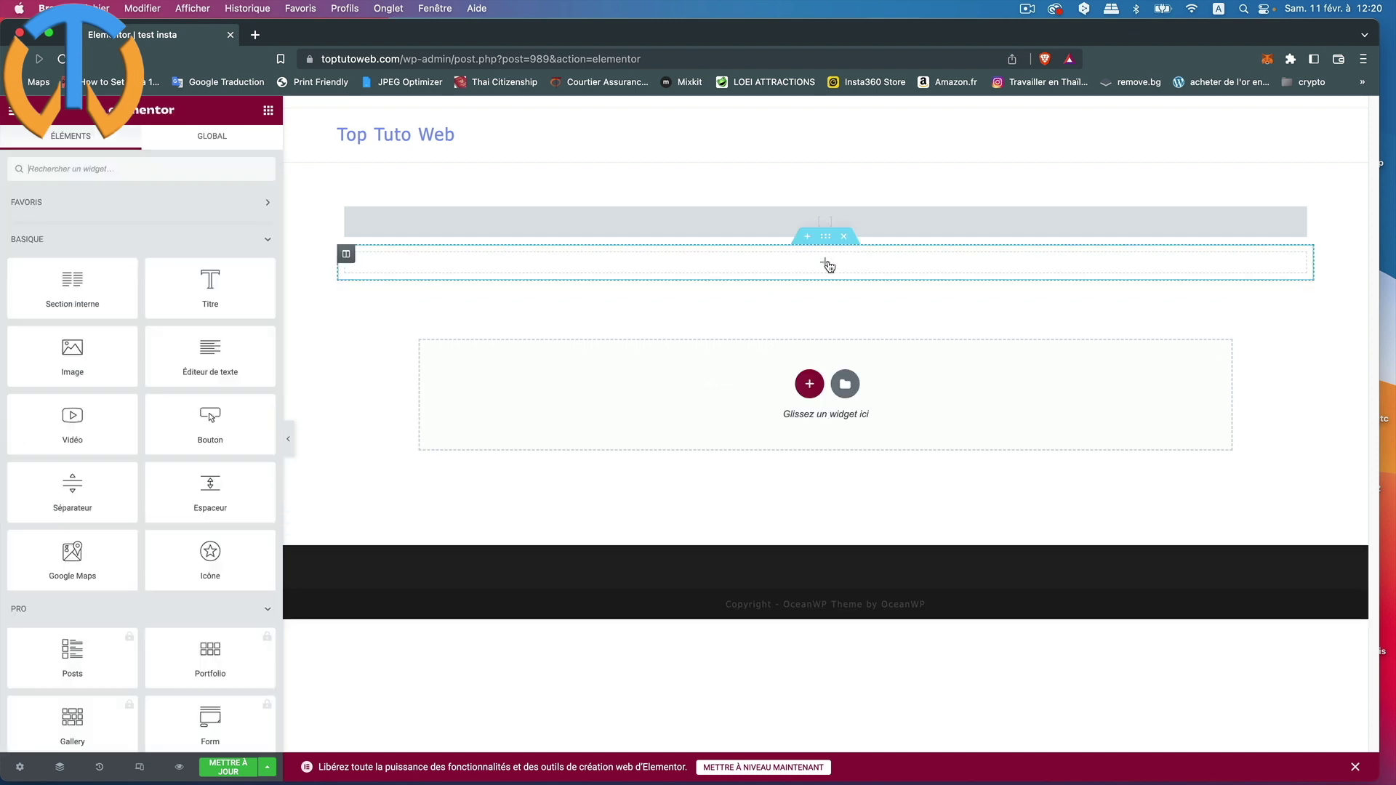
pyautogui.click(267, 240)
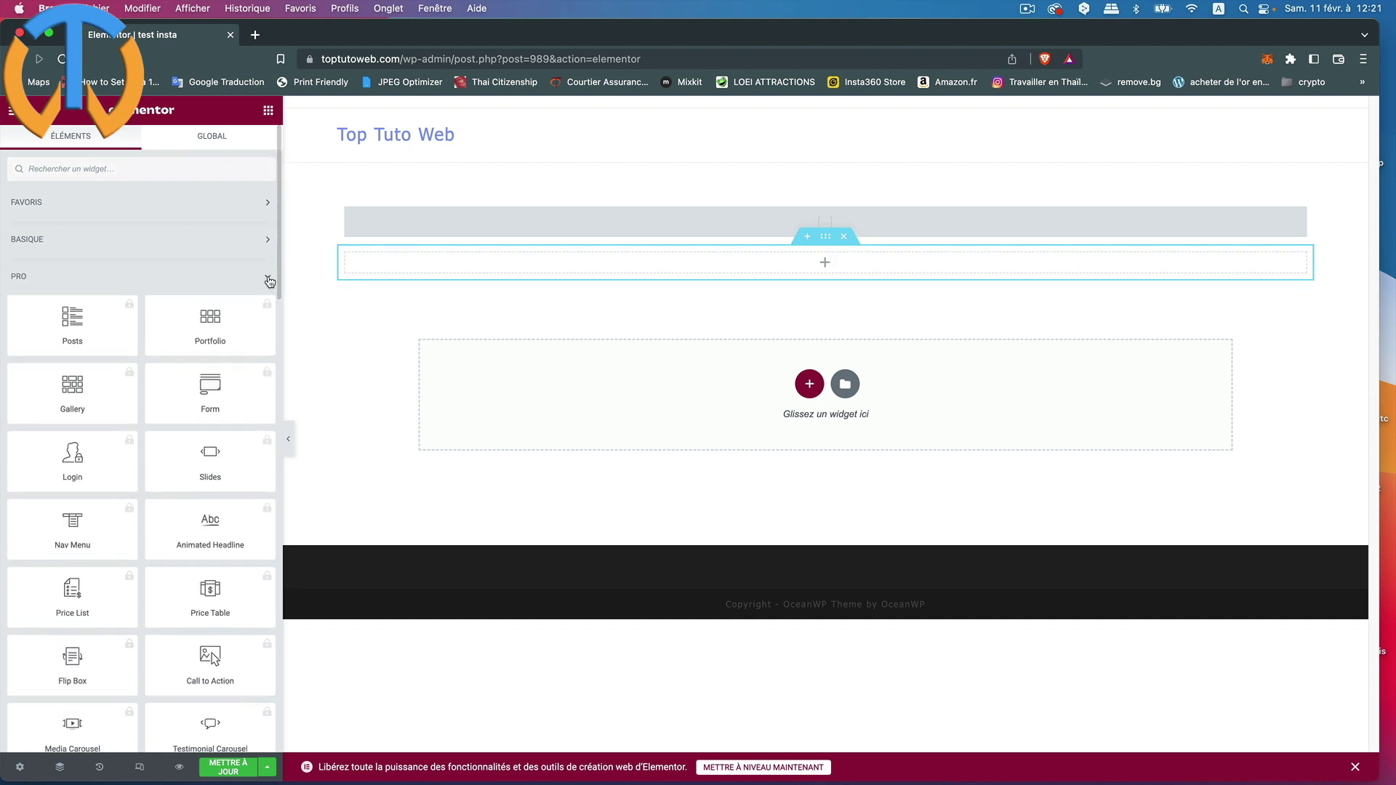
pyautogui.click(268, 277)
pyautogui.scroll(-2, 192, 402)
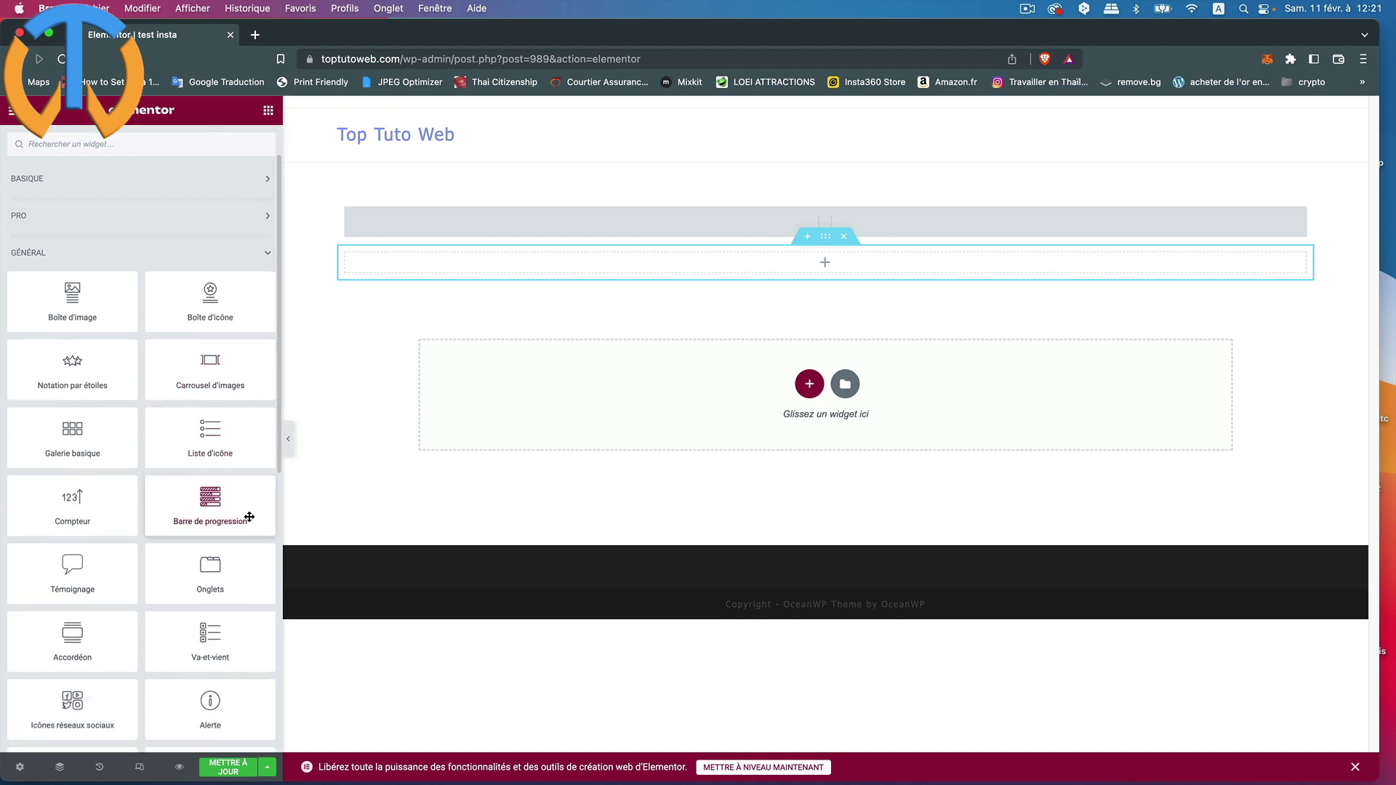
pyautogui.scroll(-5, 248, 517)
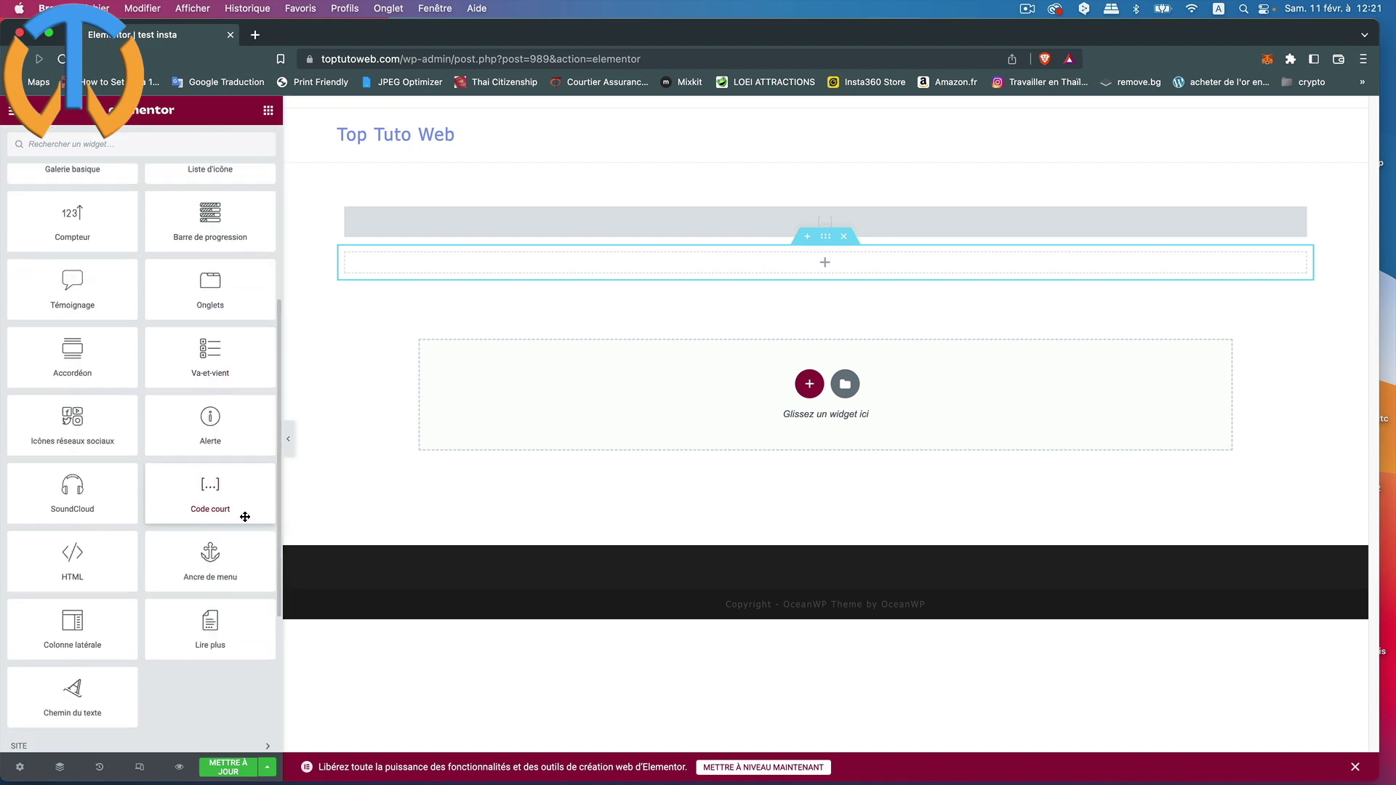